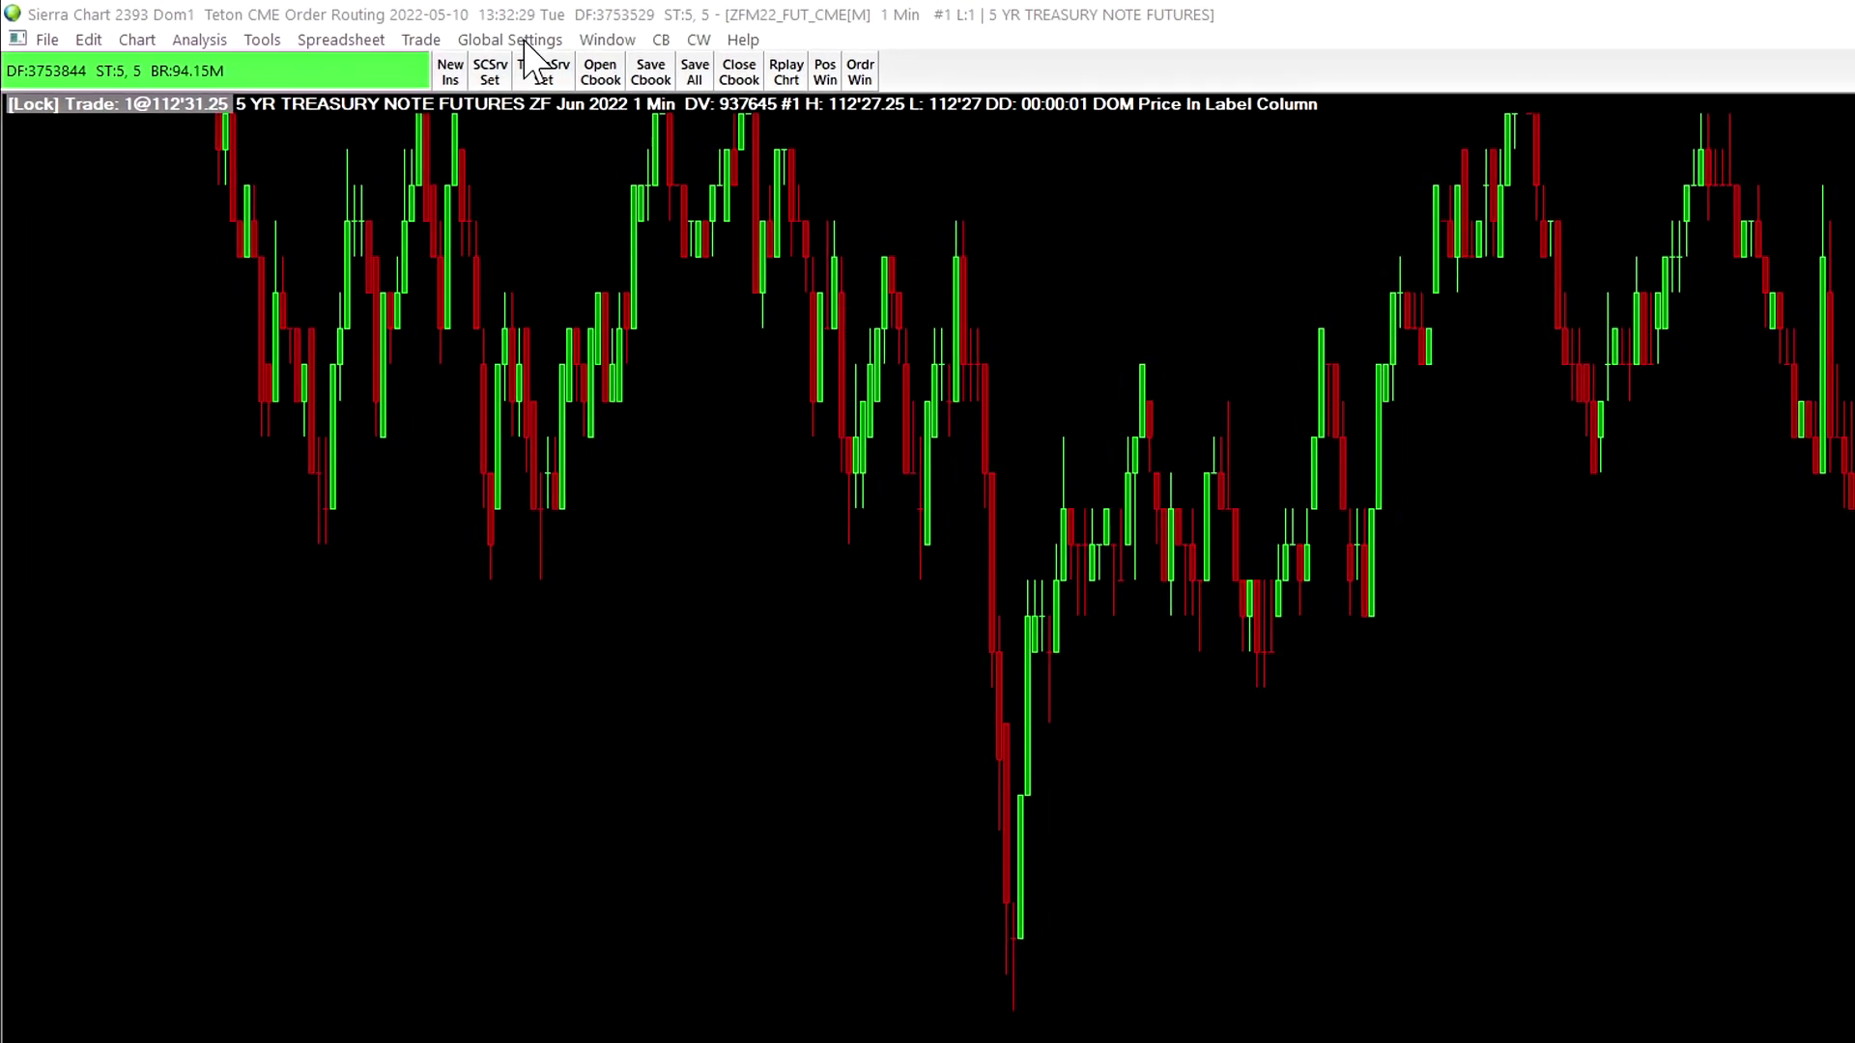
Step: Open Global Settings > Data/Trade Service Settings and move the window up and left
left_click(425, 34)
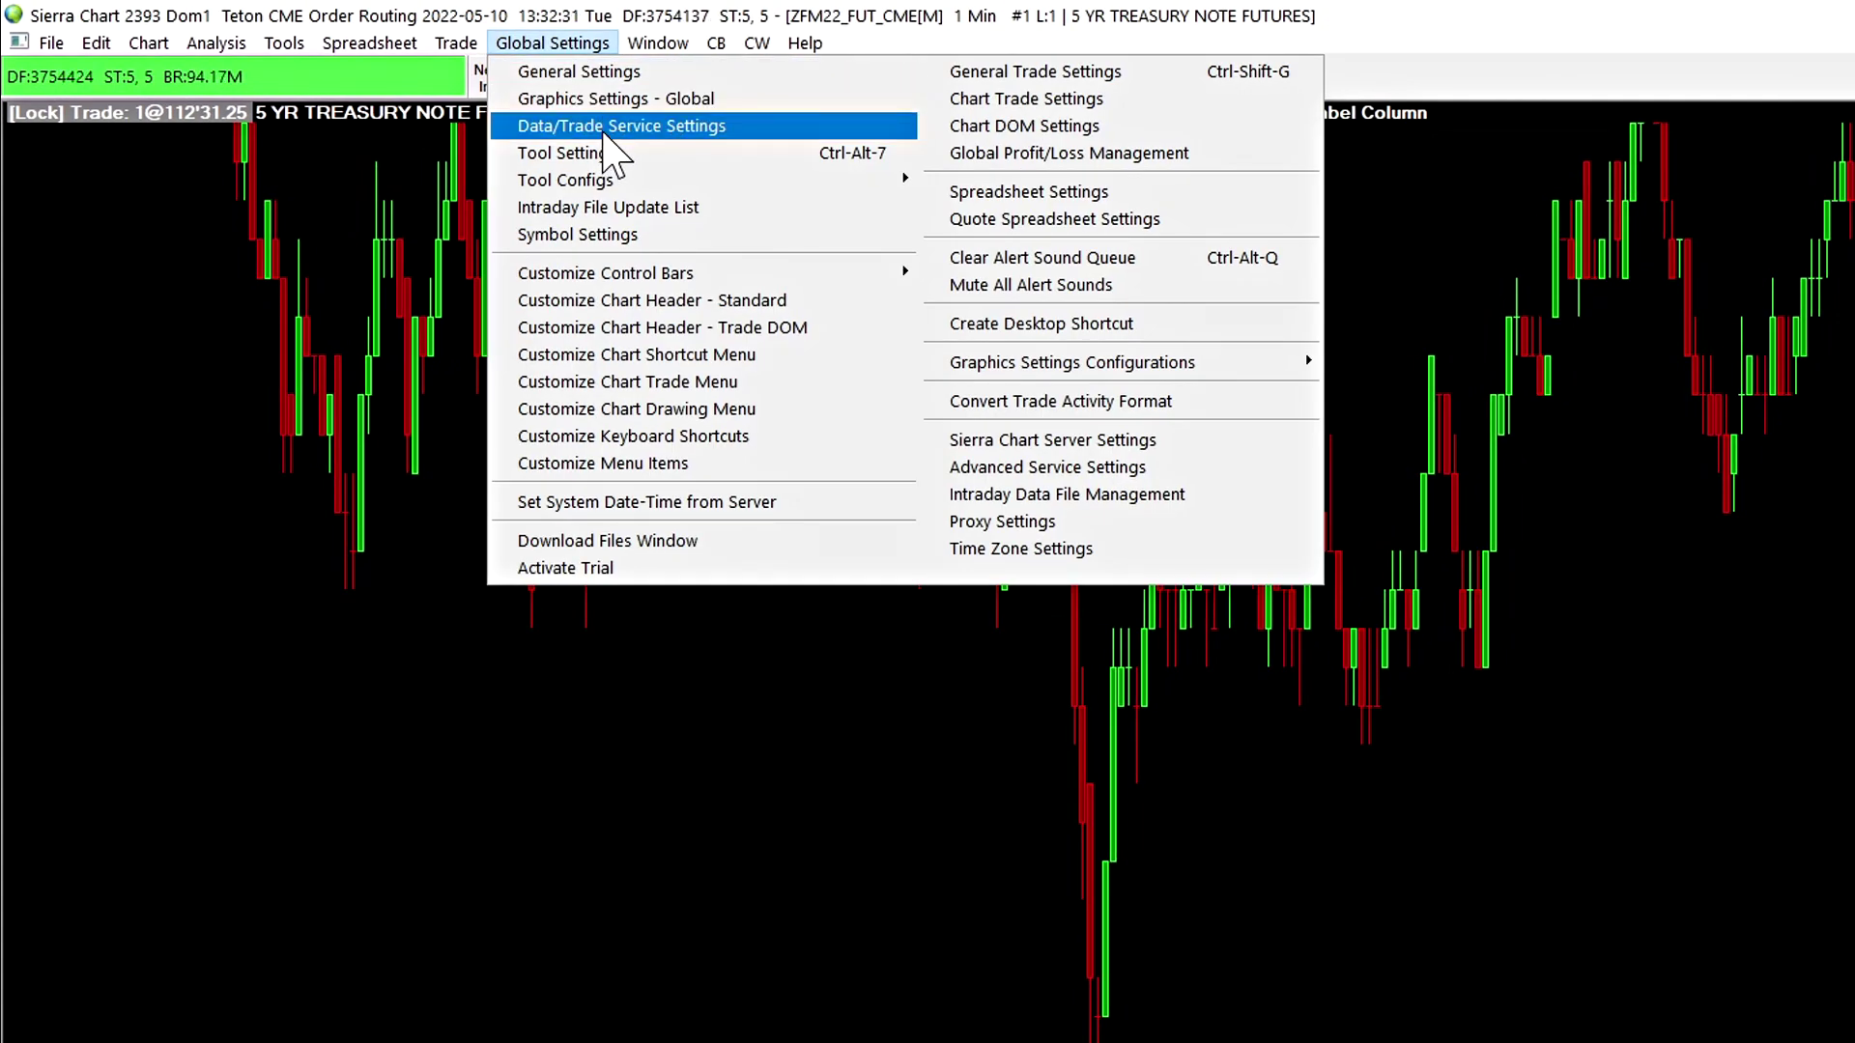
left_click(617, 131)
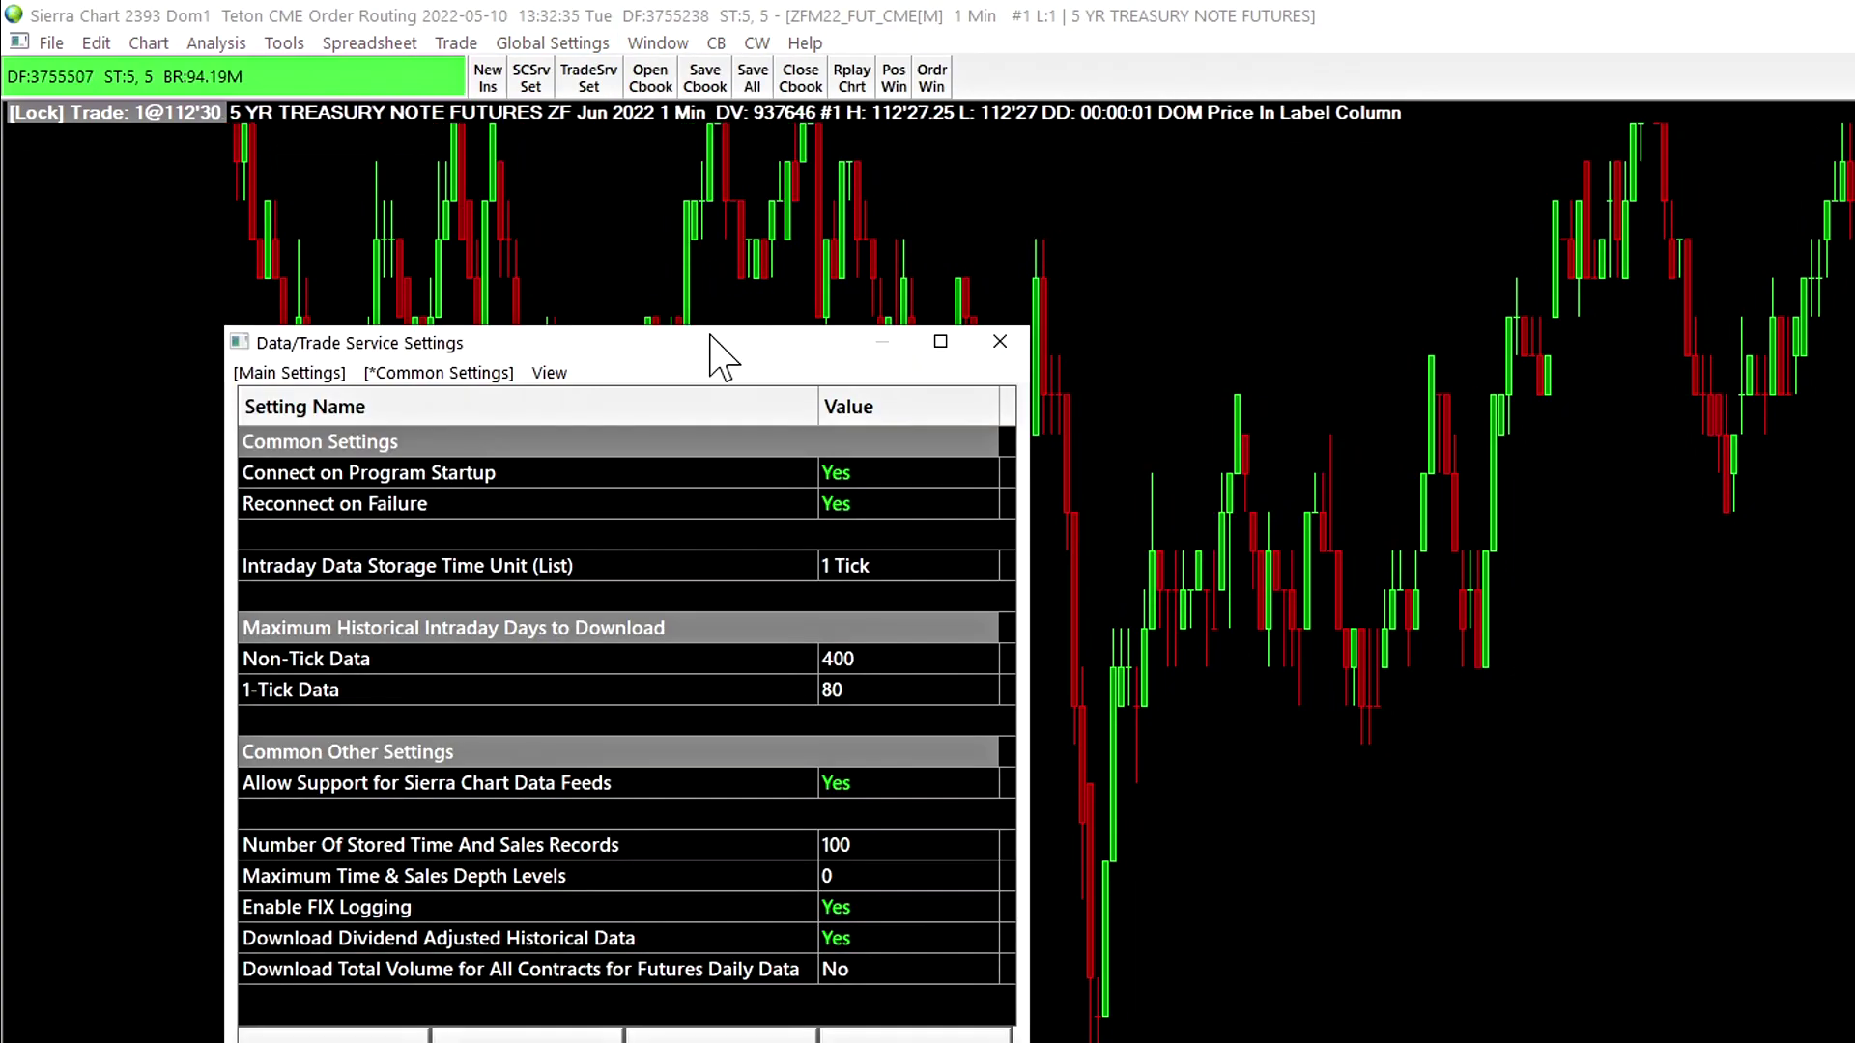
left_click_drag(667, 353, 584, 323)
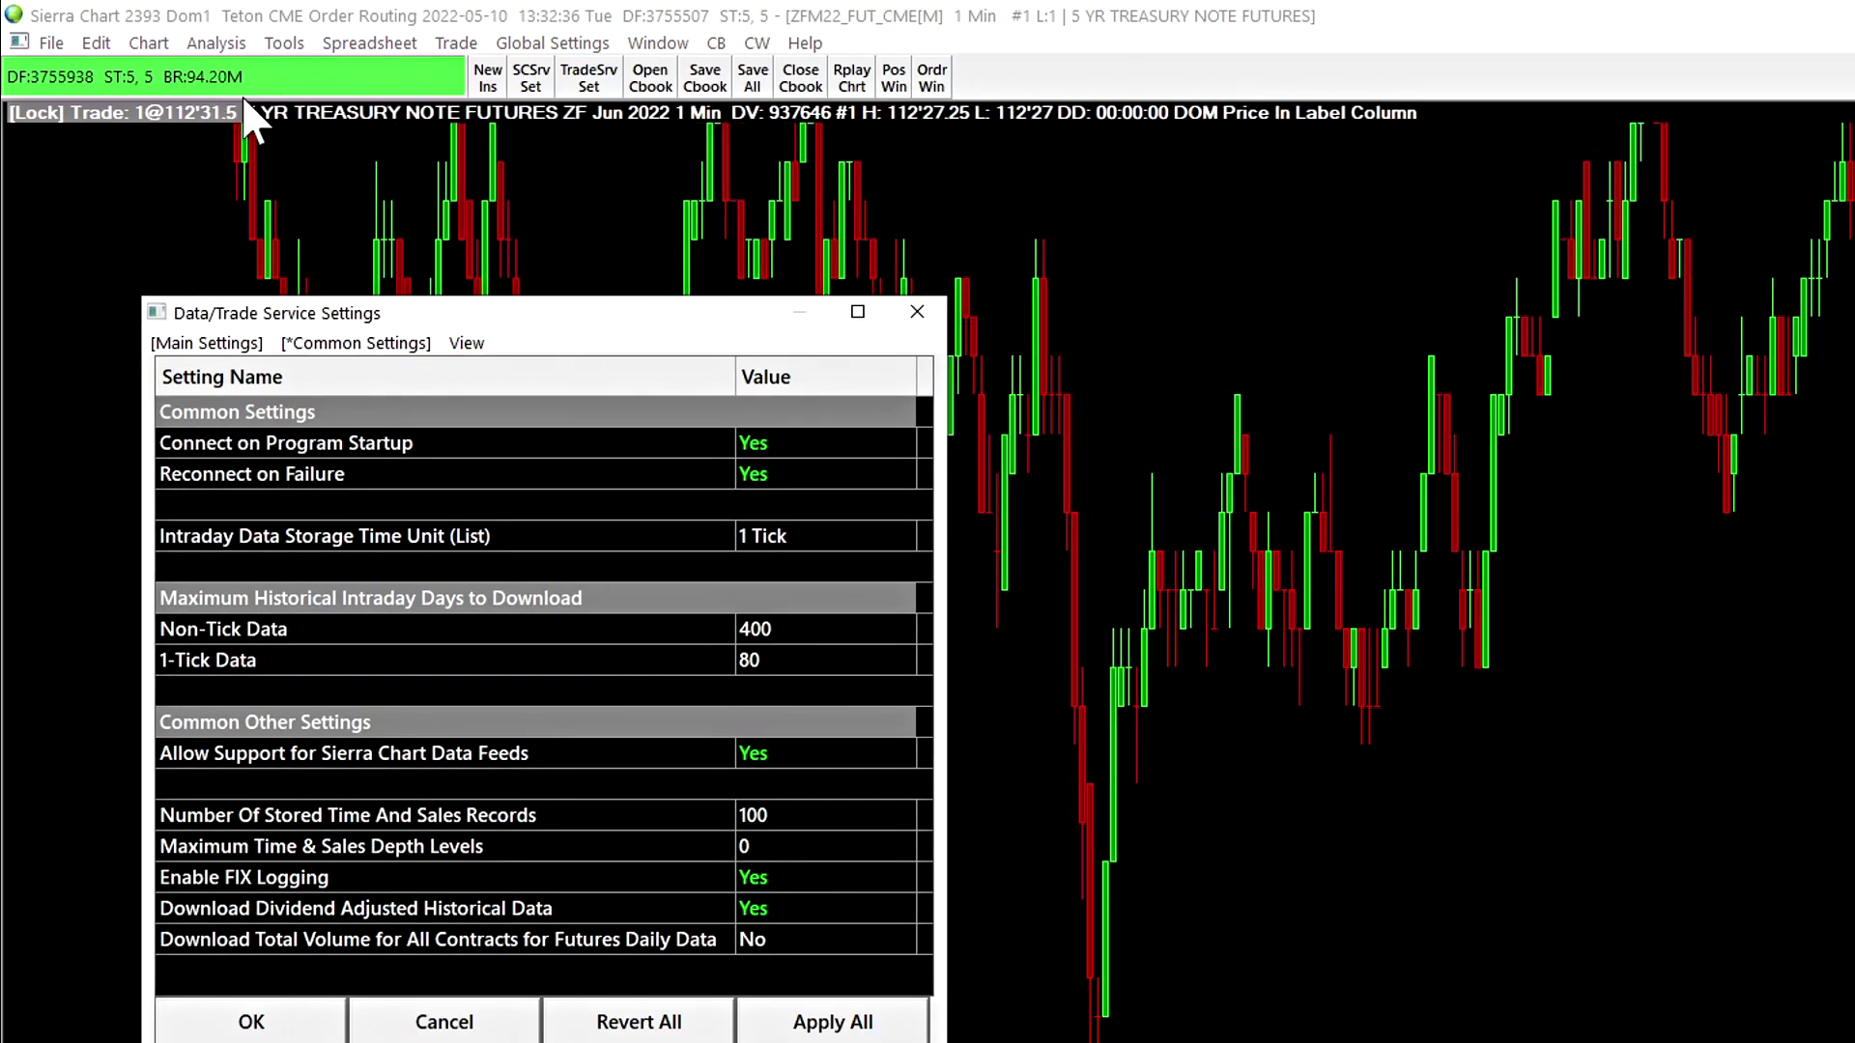
Step: Open Chart Settings and arrange it side by side with the service settings window
left_click(135, 44)
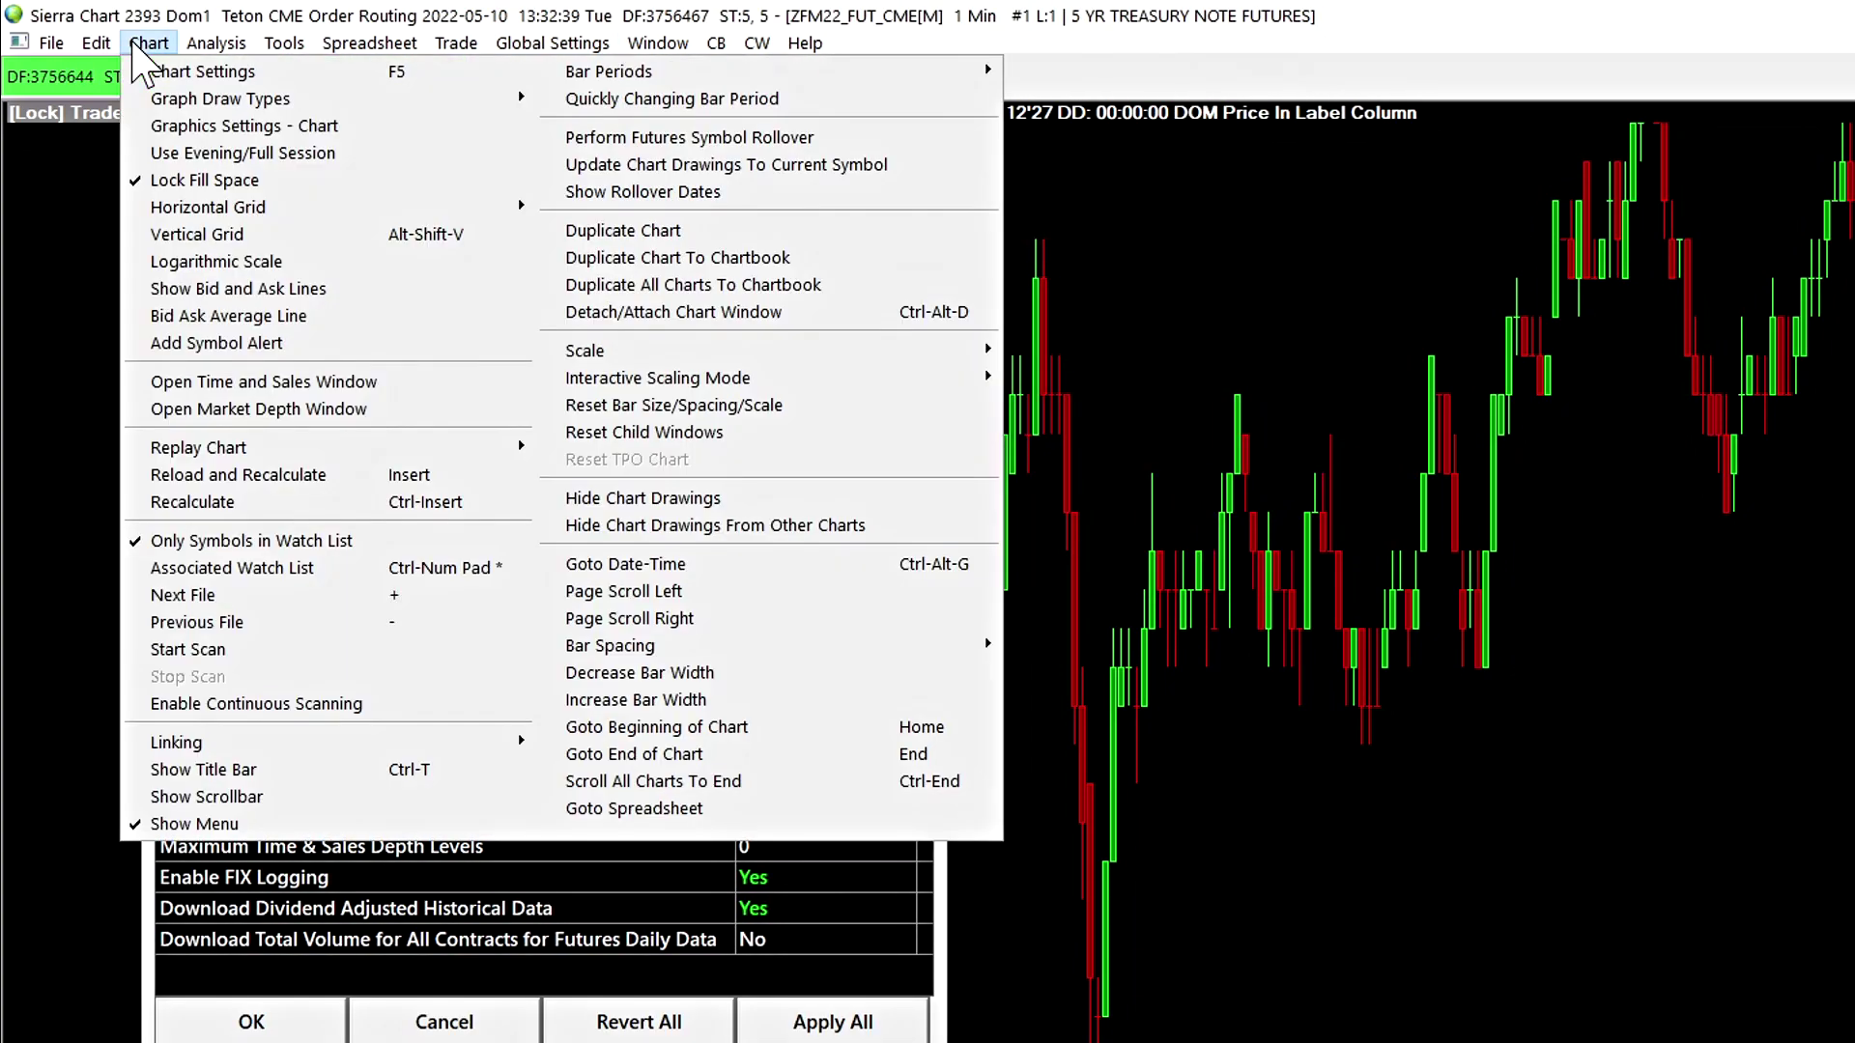
left_click(225, 71)
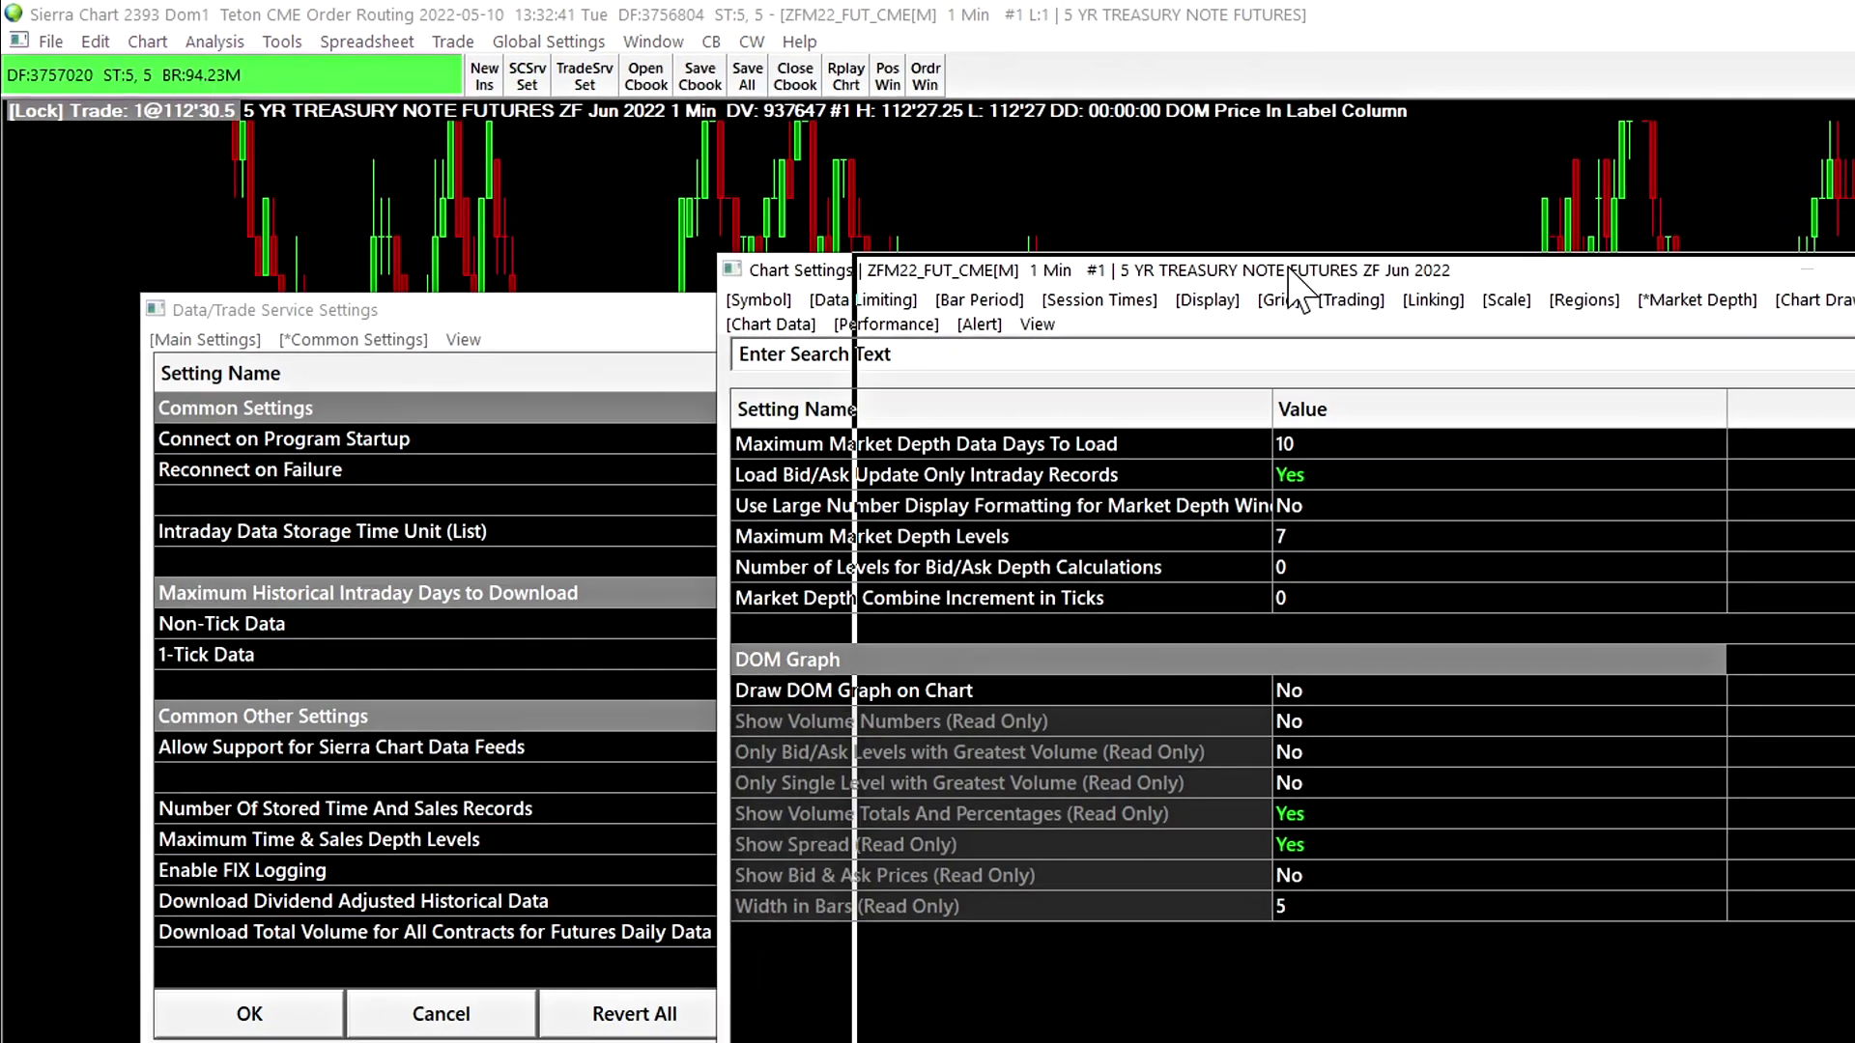
left_click_drag(1150, 285, 1416, 305)
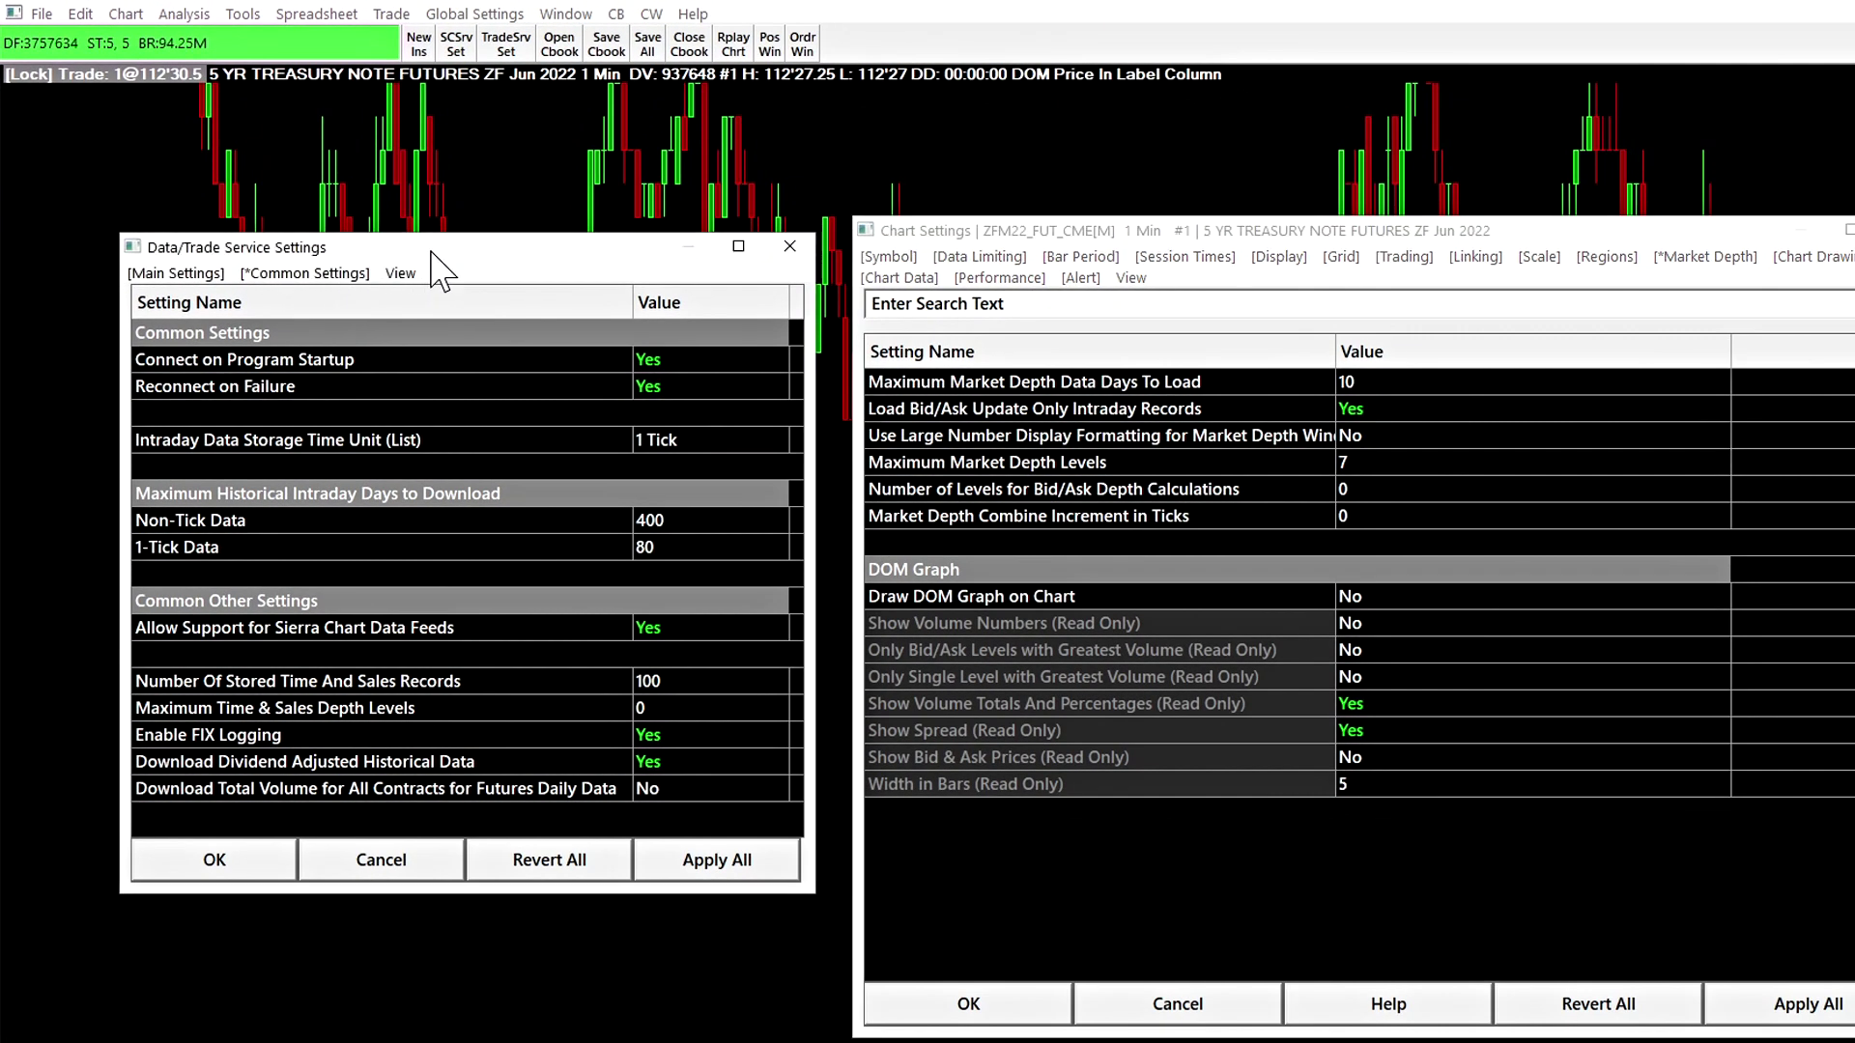
left_click_drag(435, 257, 382, 276)
left_click_drag(1353, 231, 1318, 237)
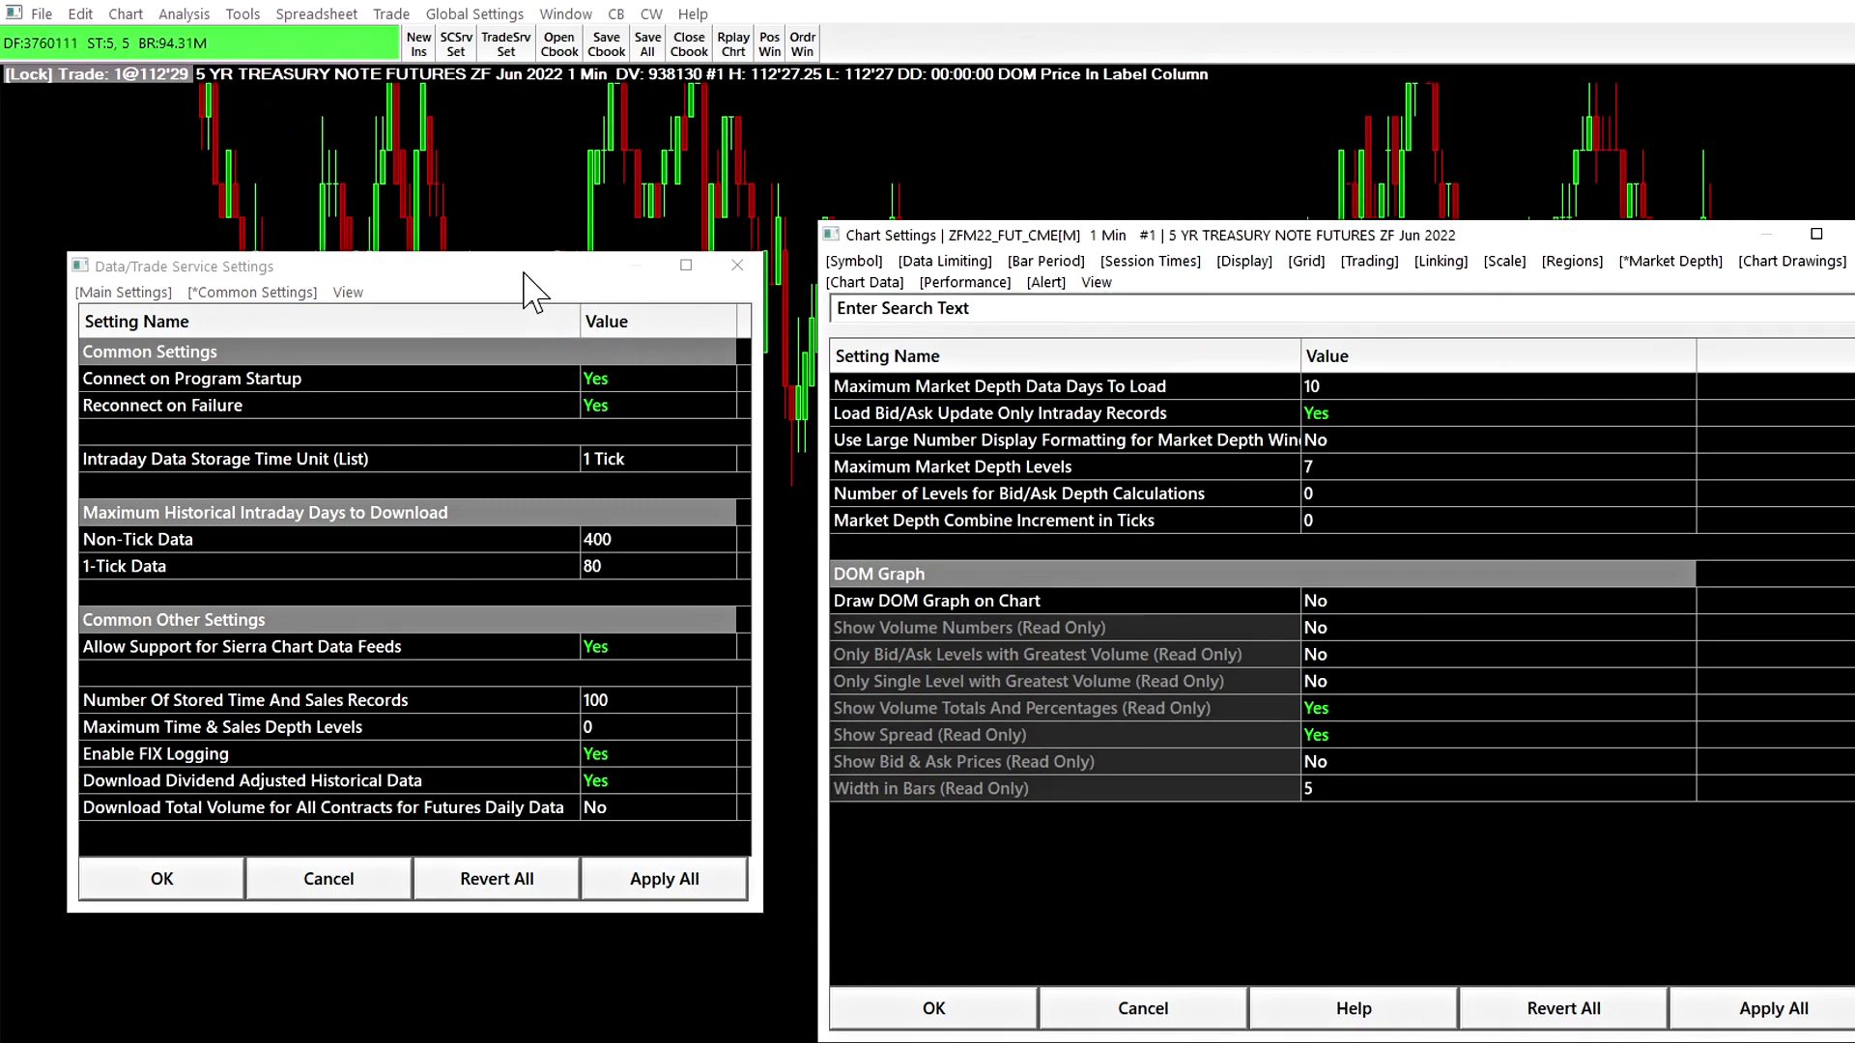
left_click_drag(522, 273, 482, 270)
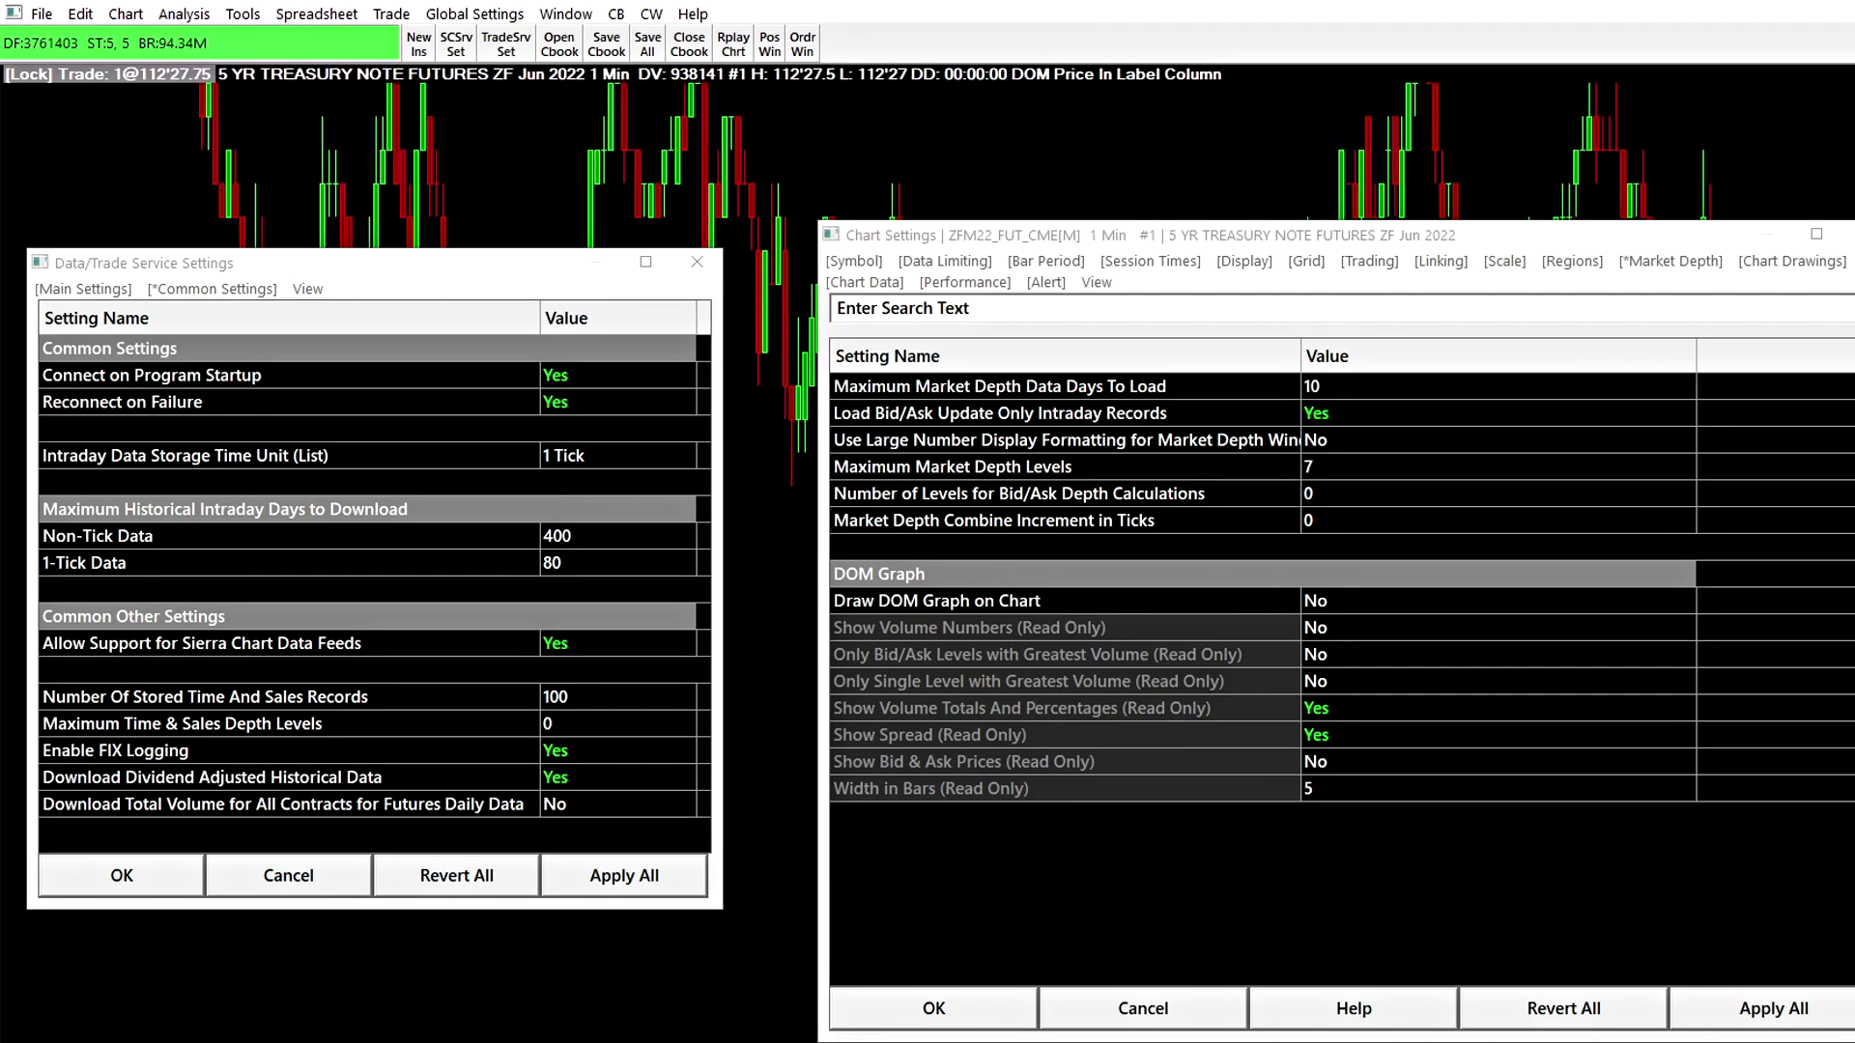
left_click(1338, 235)
Step: Fine-tune the Chart Settings window's position and nudge the Data/Trade Service Settings window up
left_click_drag(1339, 235, 1326, 234)
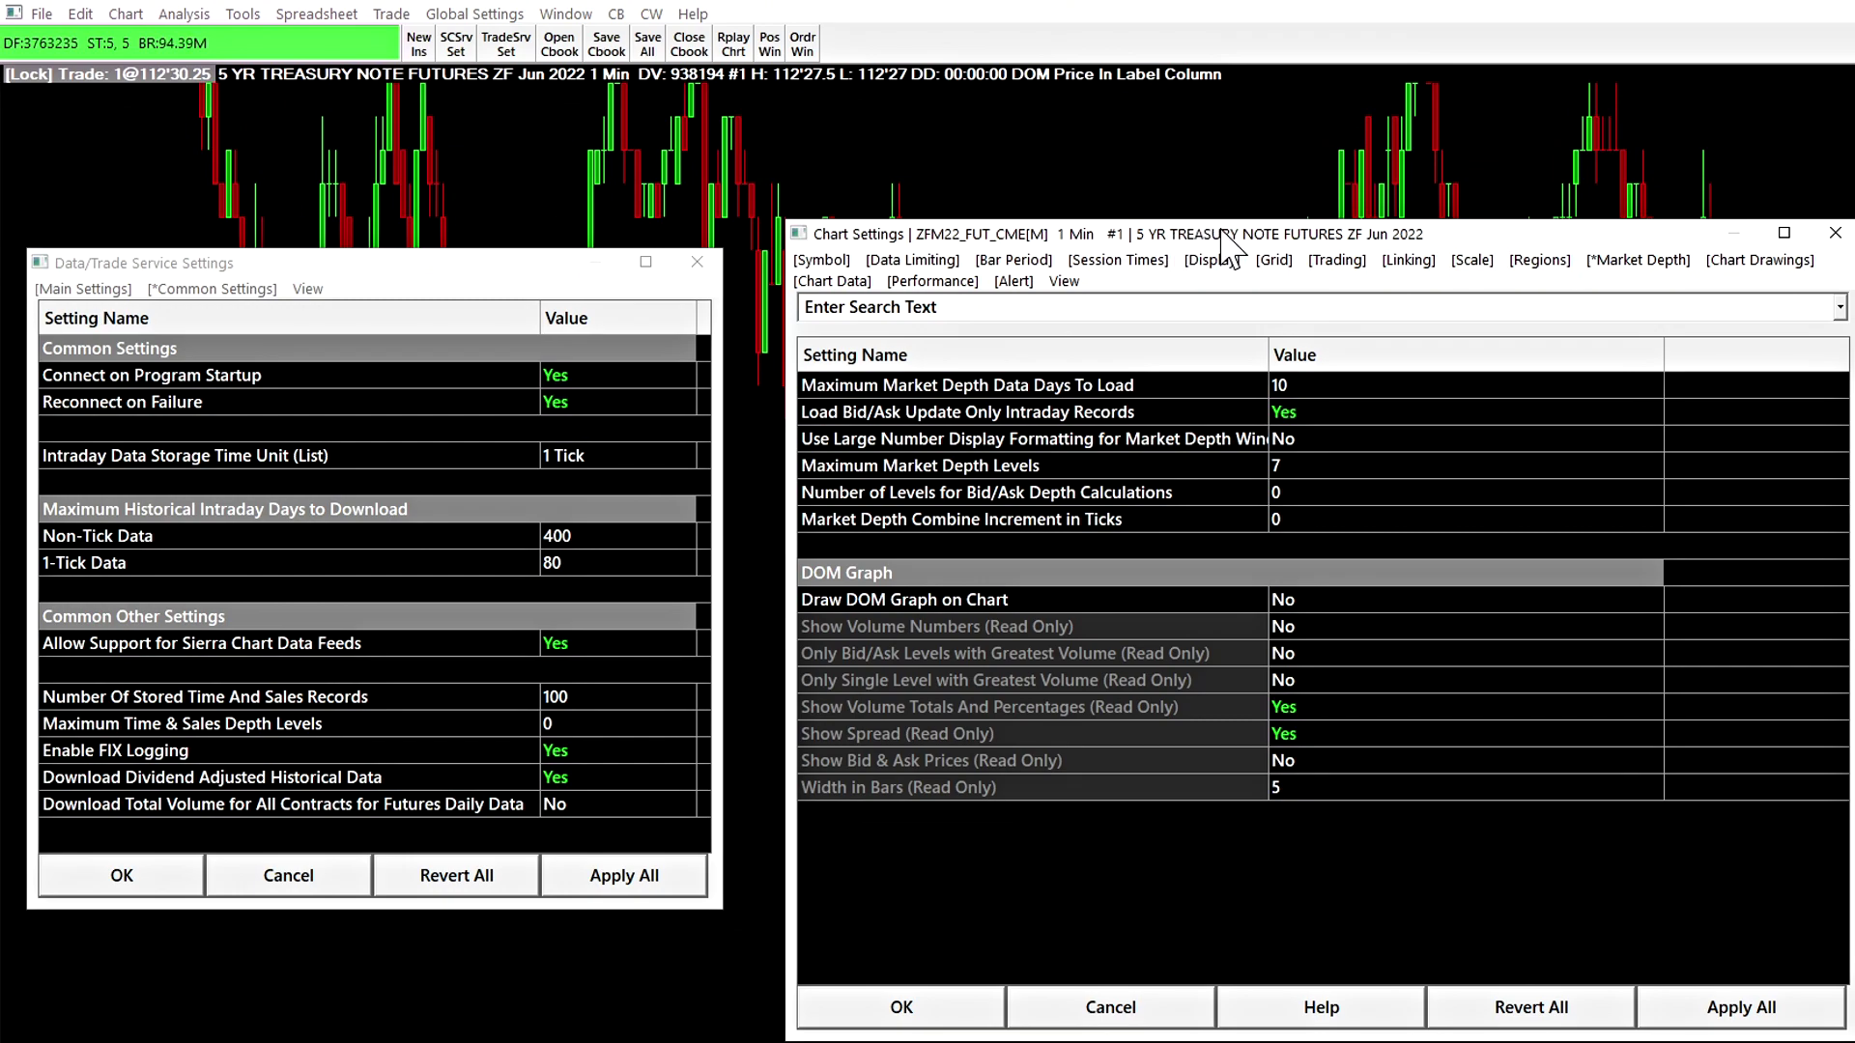
left_click_drag(1364, 254, 1333, 241)
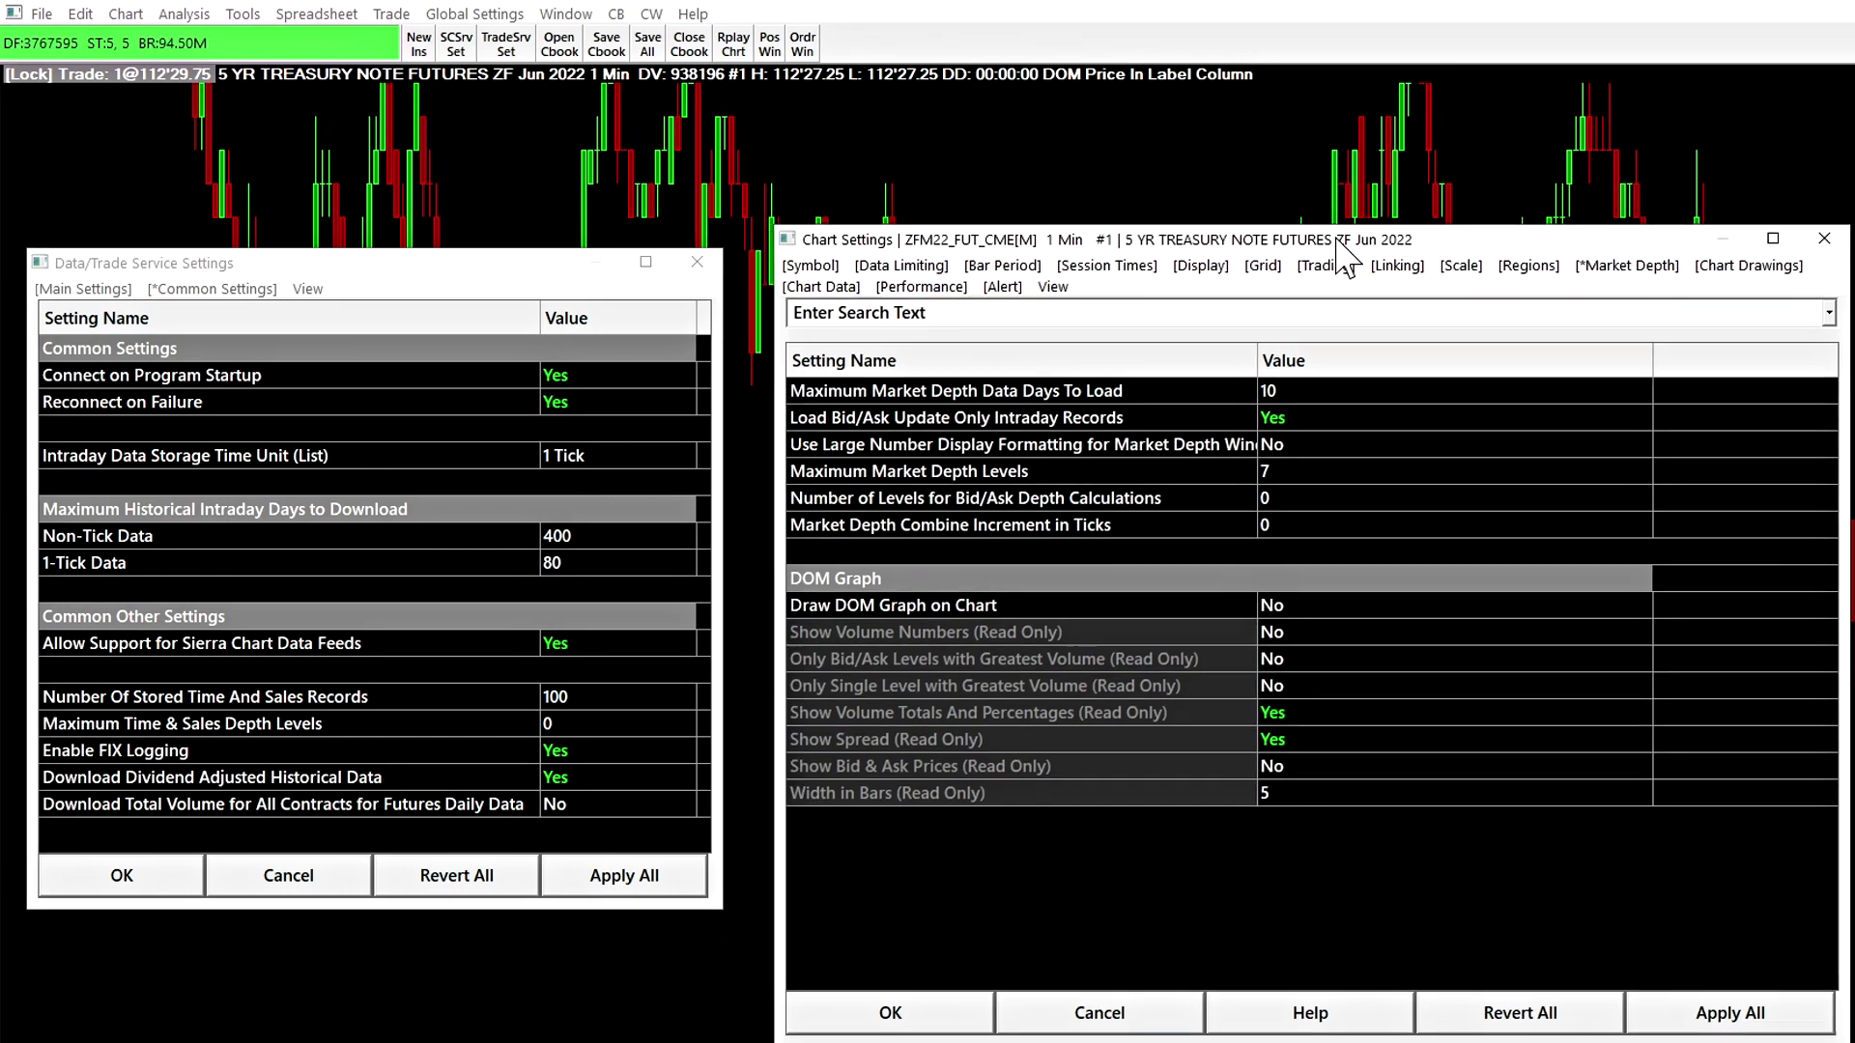
left_click_drag(1327, 244, 1338, 241)
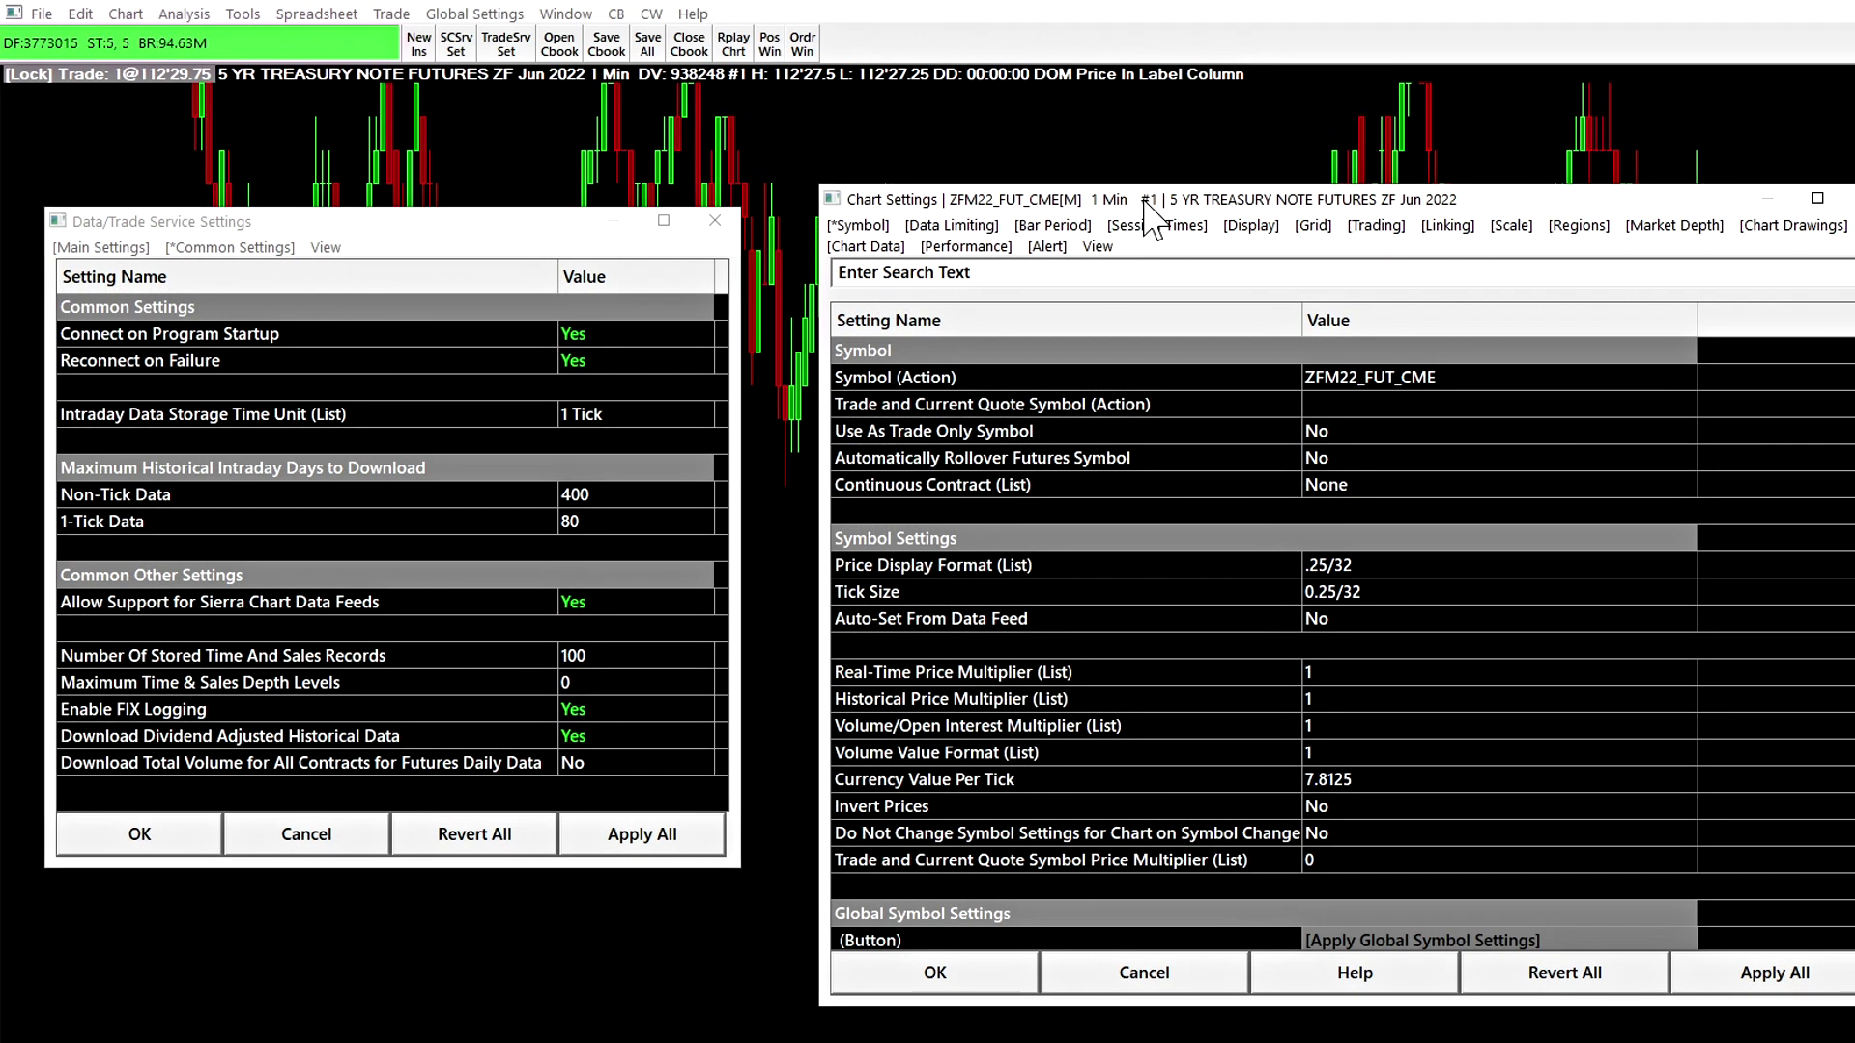
mouse_move(1143, 200)
left_mouse_down()
mouse_move(807, 188)
mouse_move(632, 600)
mouse_move(986, 177)
mouse_move(1154, 176)
left_mouse_up()
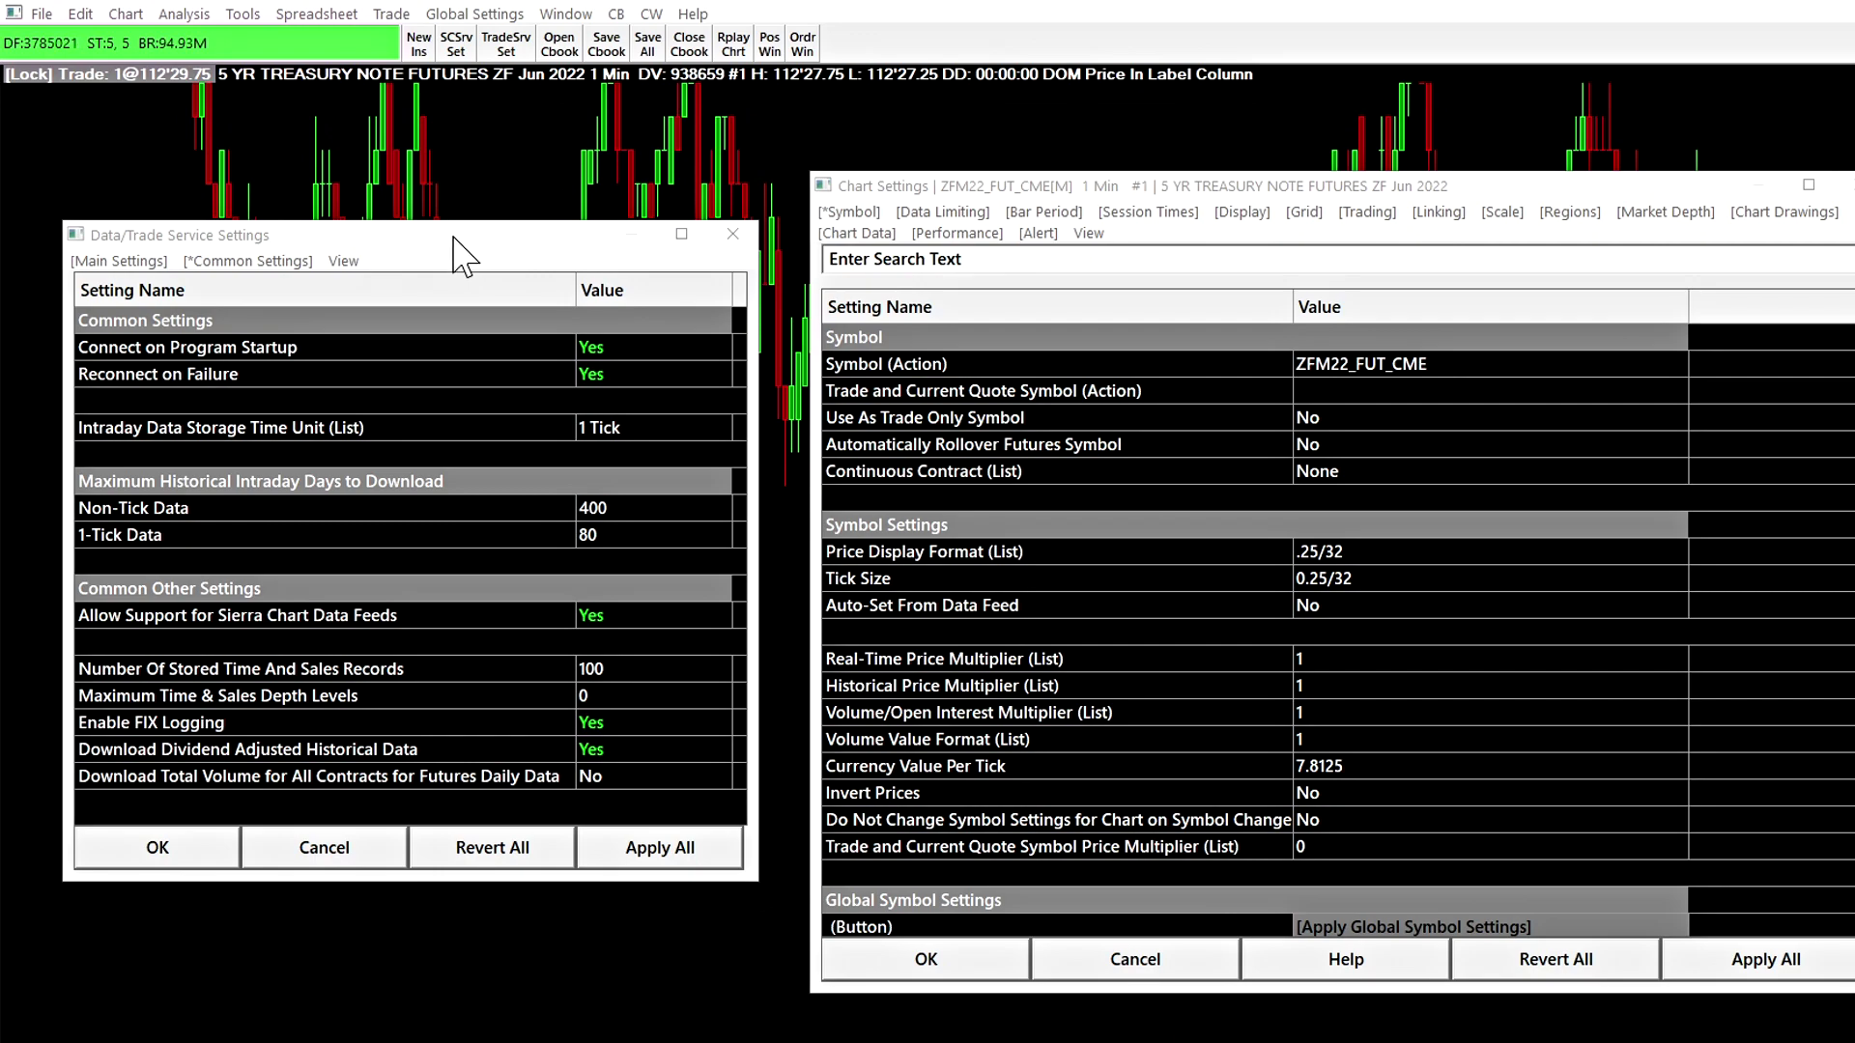
left_click_drag(454, 240, 455, 223)
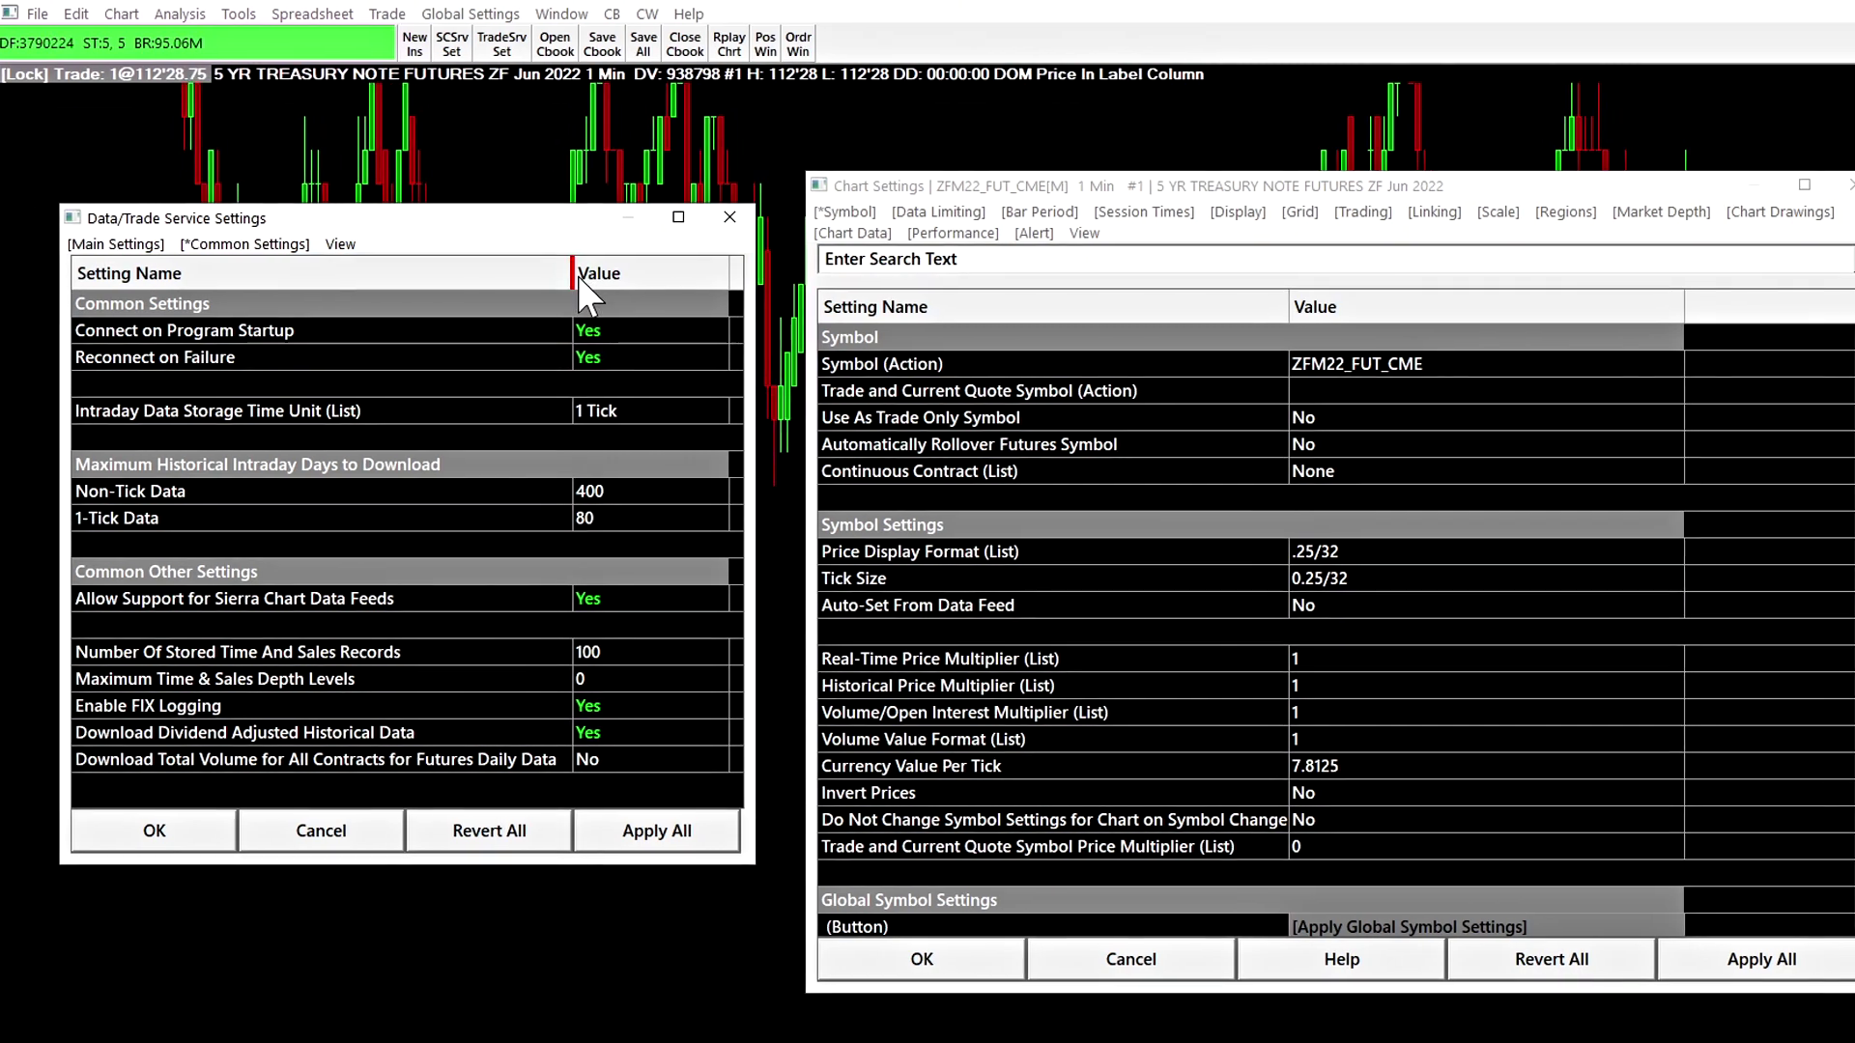
Step: Make Chart Settings narrower, close it, reopen it from the Chart menu, and reposition it
left_click_drag(1822, 345, 1630, 345)
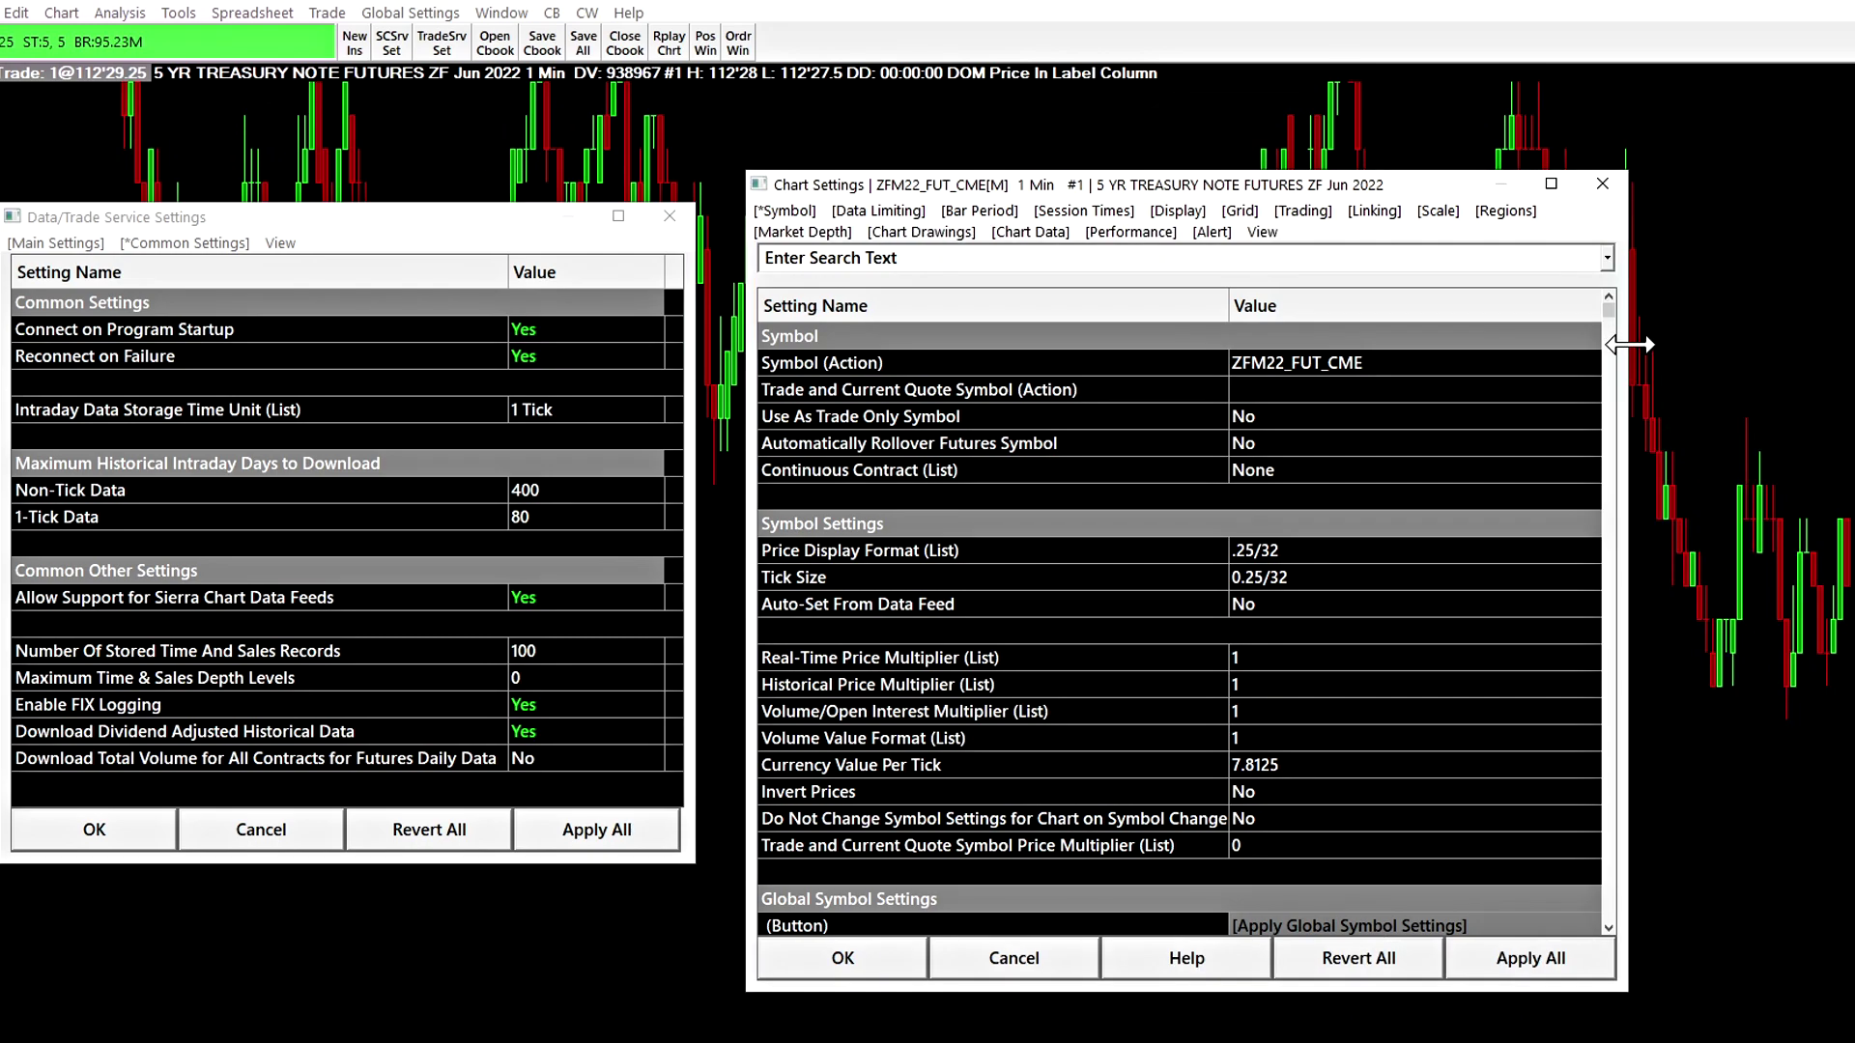
left_click(1601, 183)
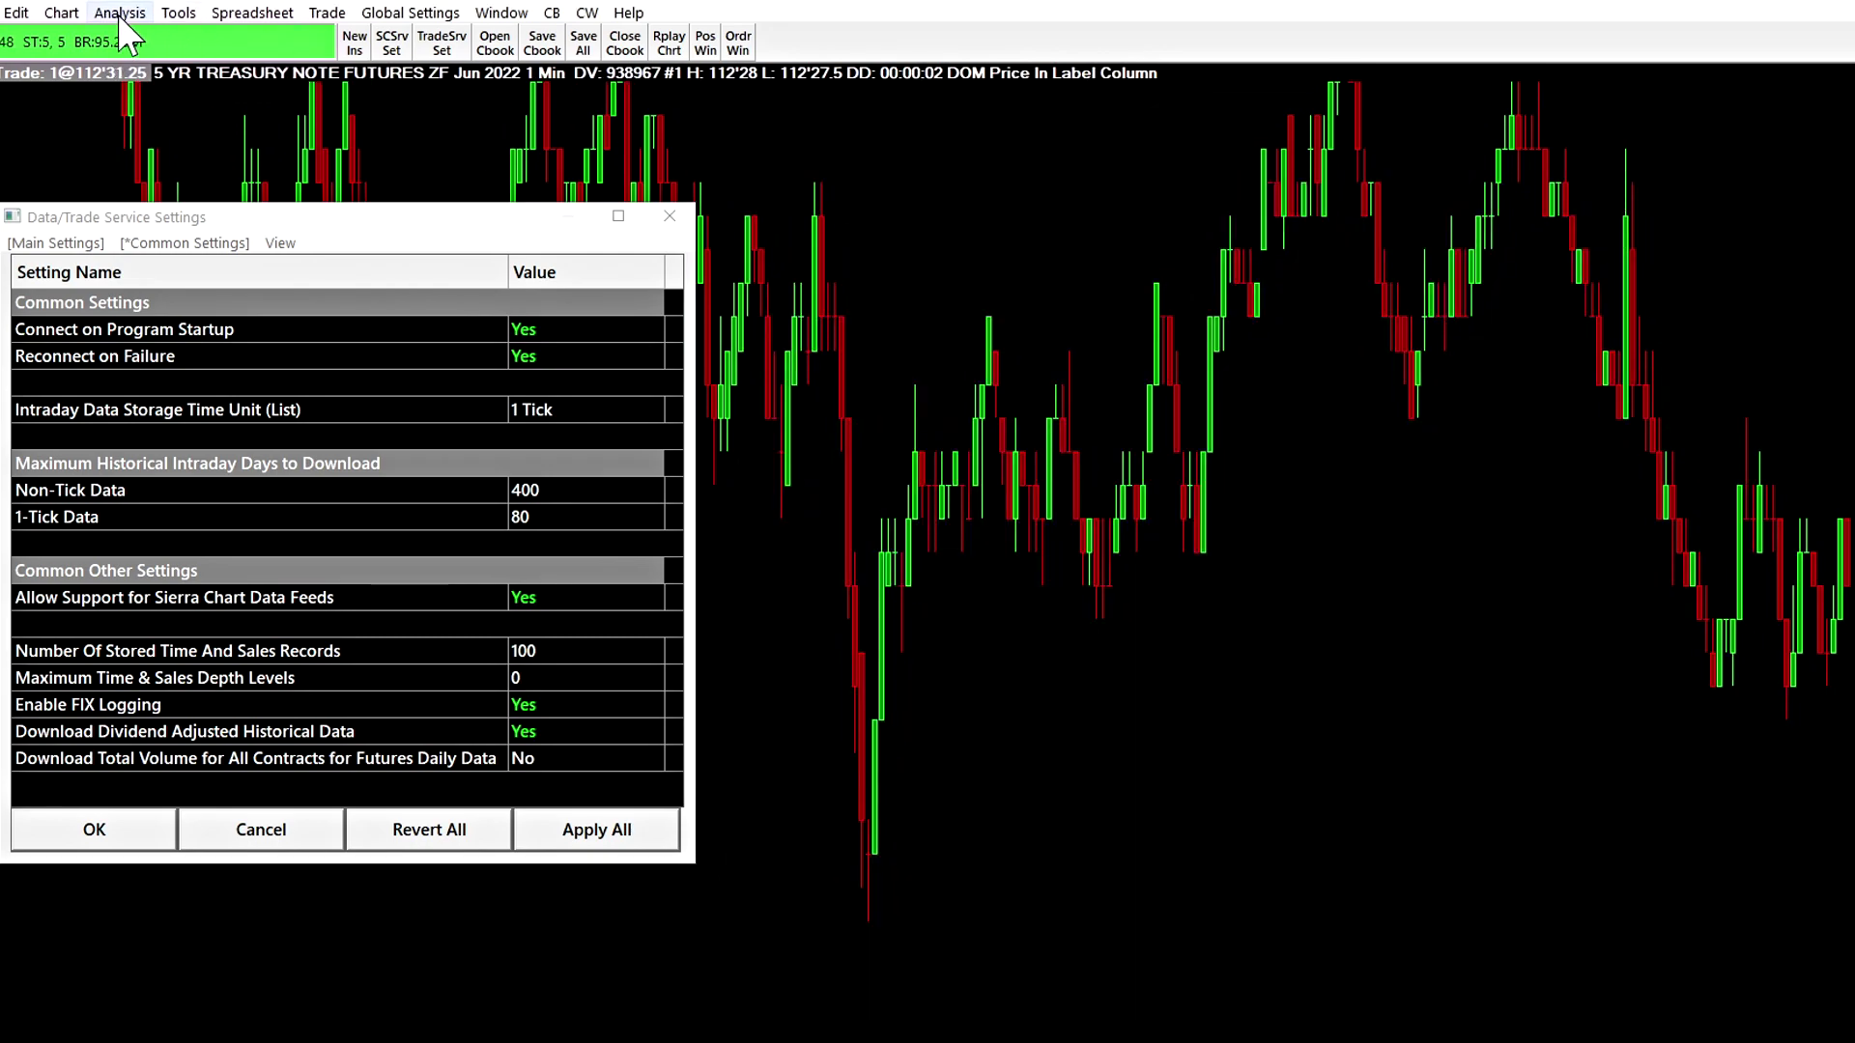
left_click(60, 13)
left_click(116, 30)
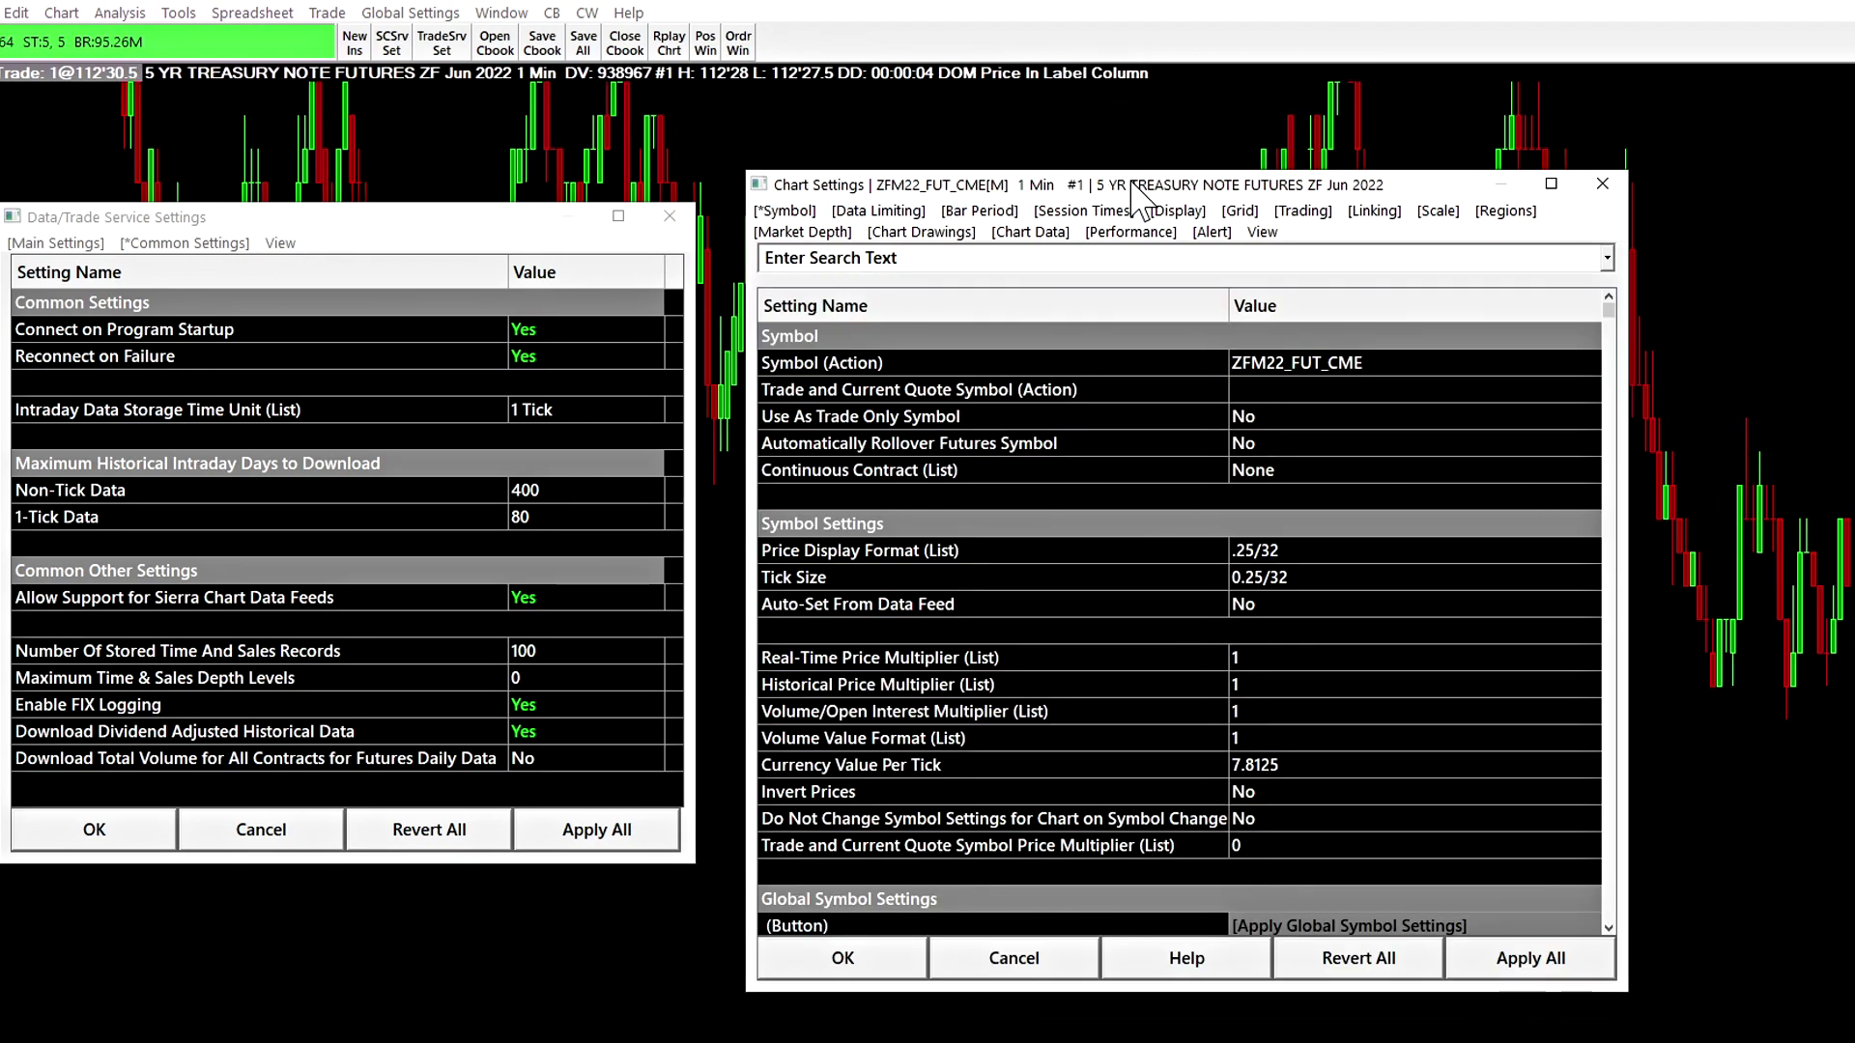
left_click_drag(1014, 171, 1097, 185)
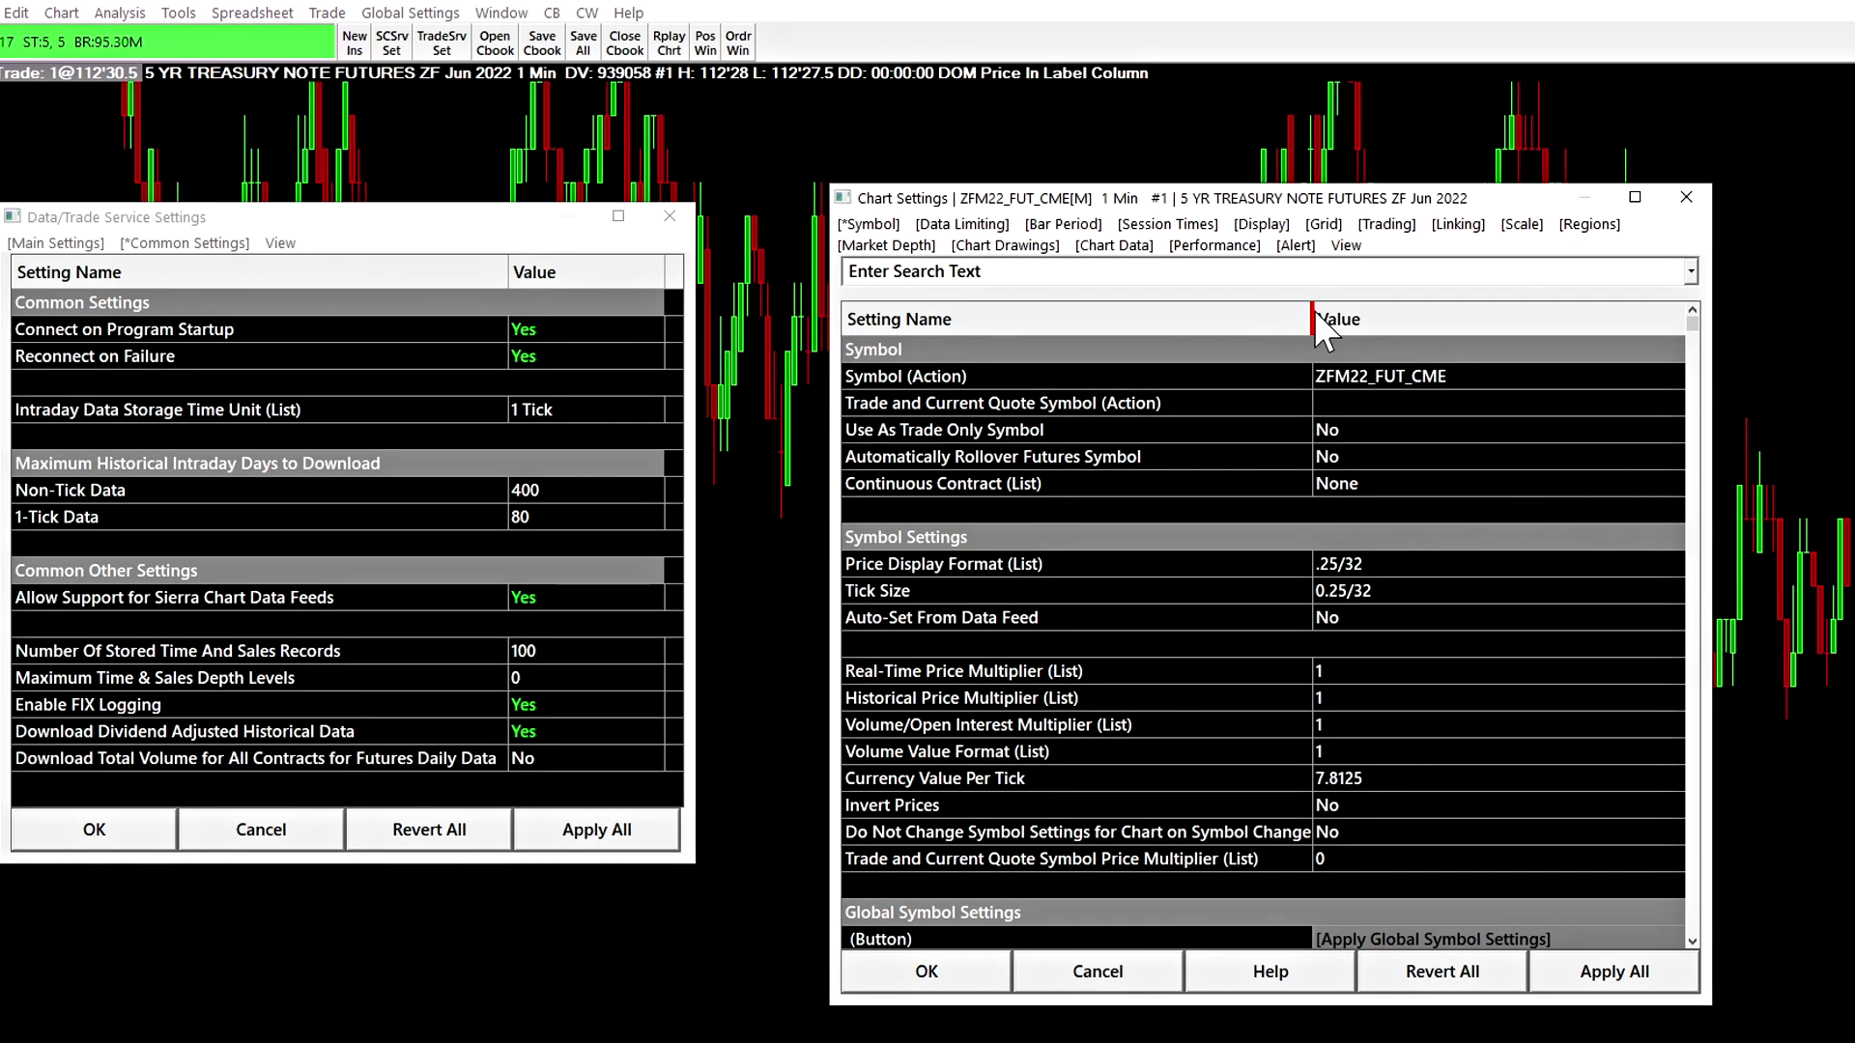
Step: Show the Chart Data tab and narrow the Setting Name column in the service settings
left_click(1114, 246)
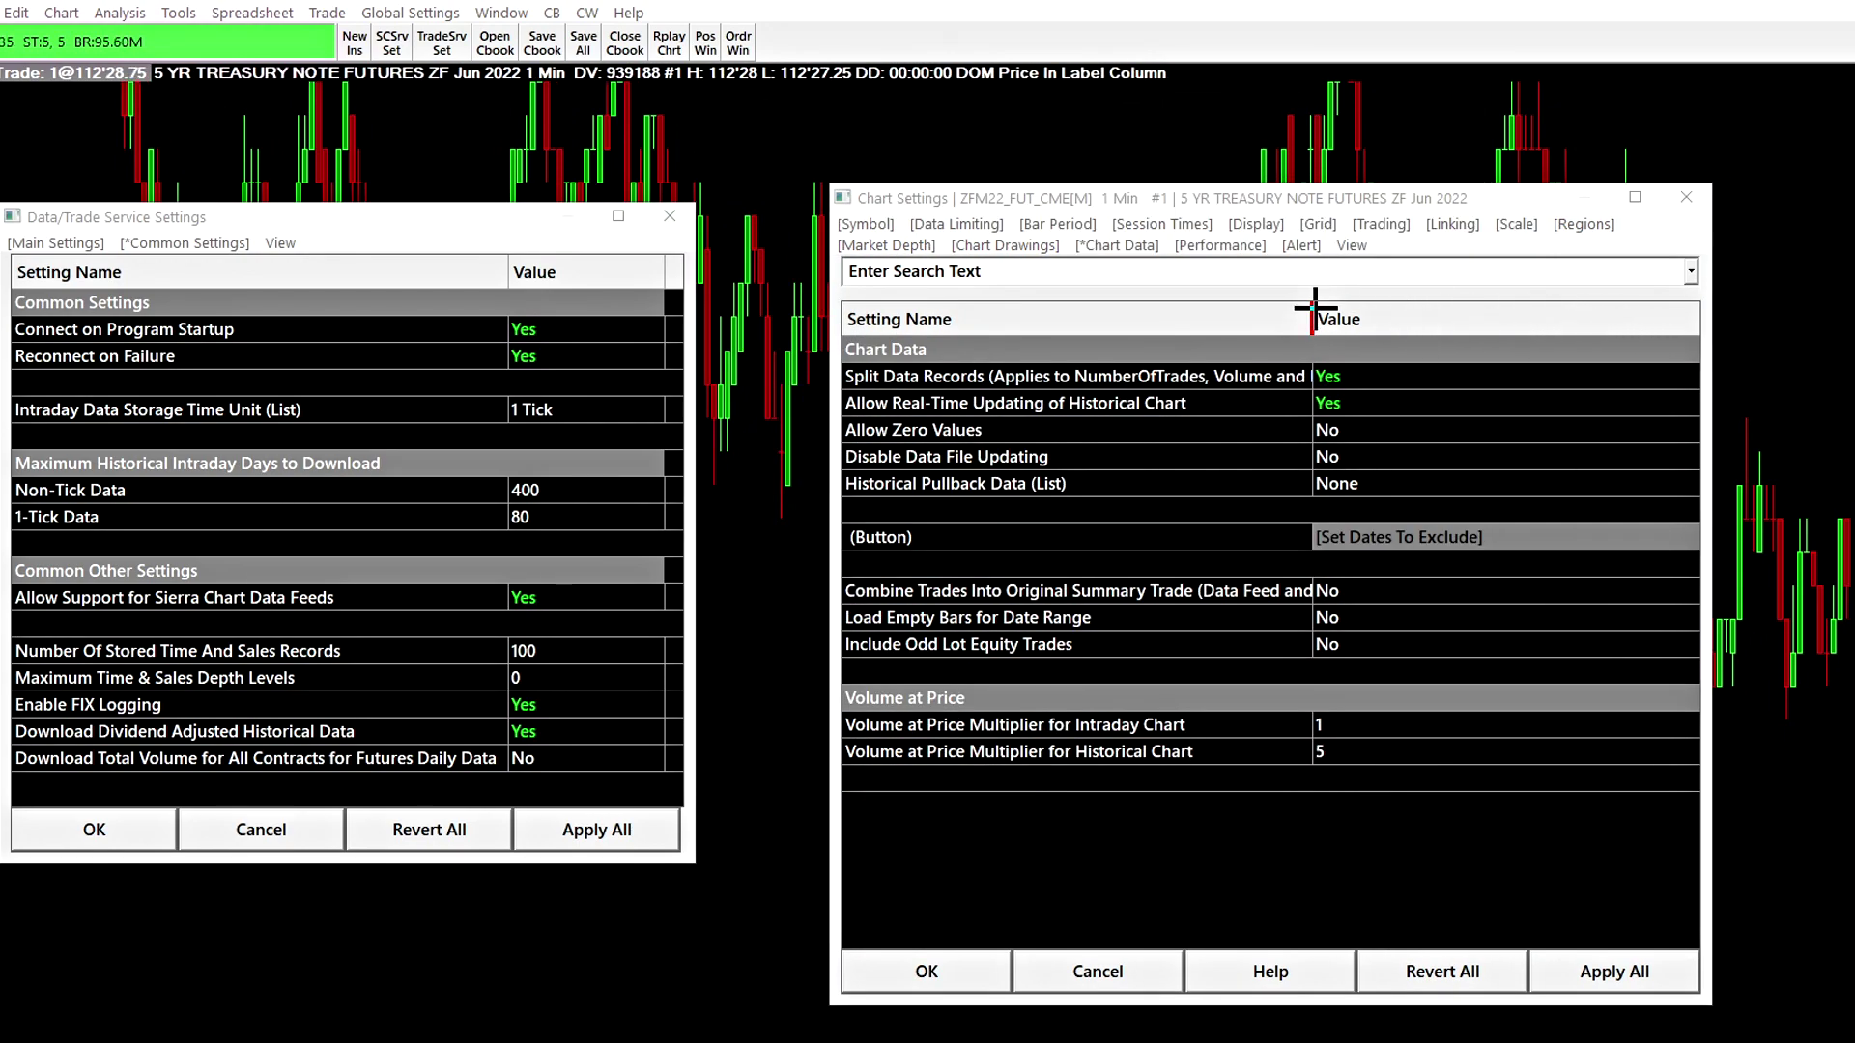
left_click(514, 270)
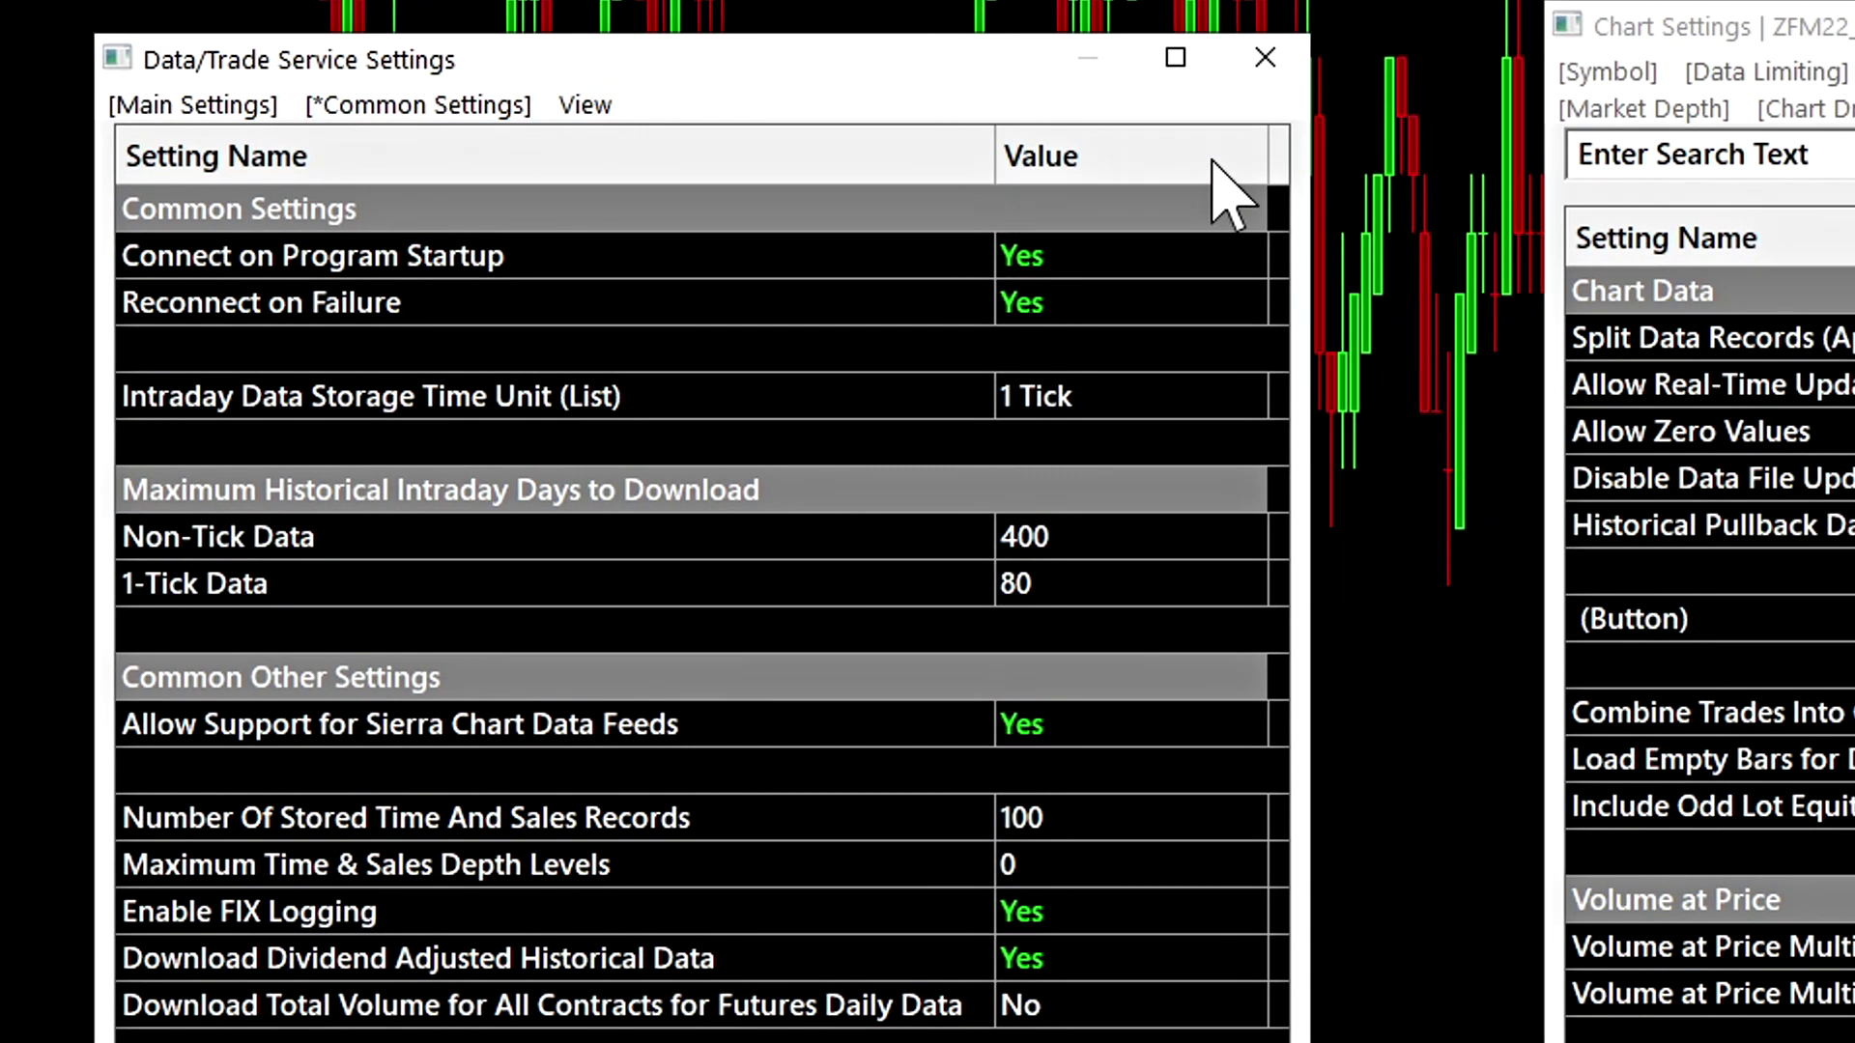
left_click(1000, 147)
mouse_move(1001, 145)
left_mouse_down()
mouse_move(990, 162)
mouse_move(1058, 172)
mouse_move(988, 164)
left_mouse_up()
mouse_move(998, 158)
left_mouse_down()
mouse_move(692, 158)
mouse_move(751, 135)
mouse_move(979, 157)
left_mouse_up()
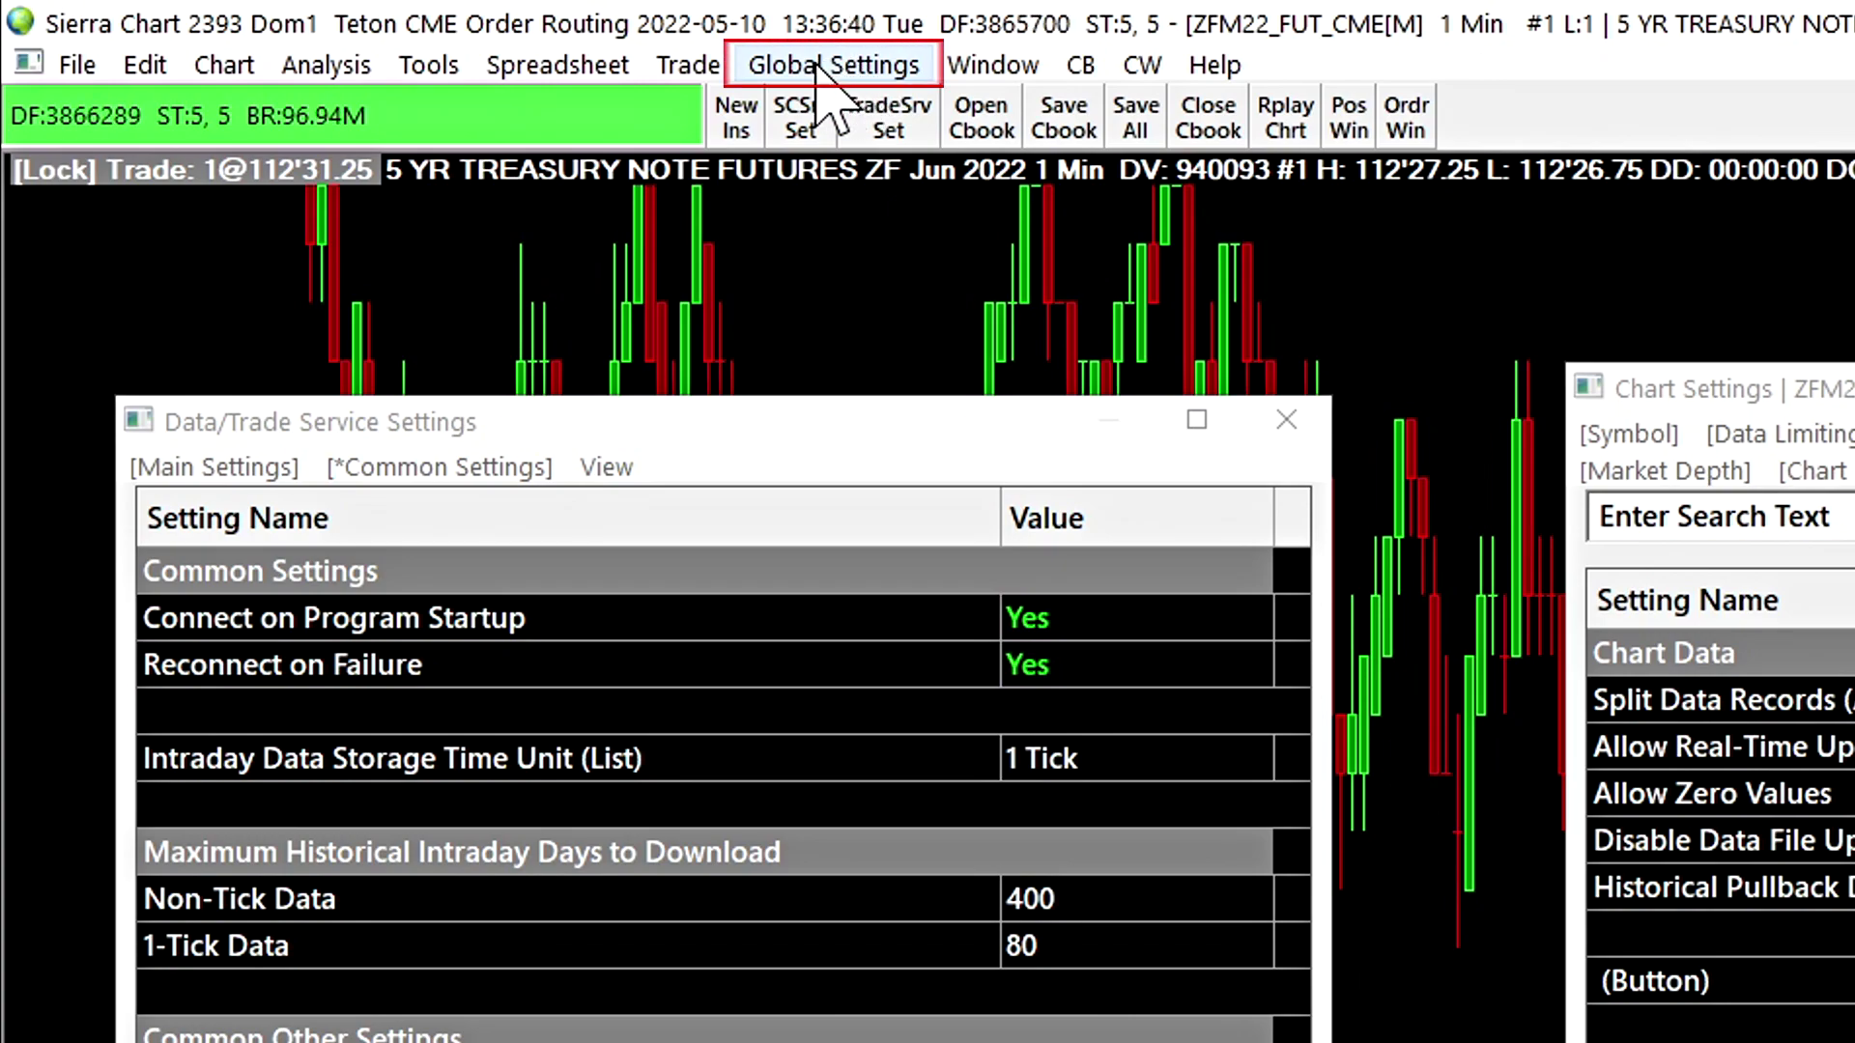
Step: Open Global Graphics Settings and browse the Settings Windows colour entries
left_click(819, 65)
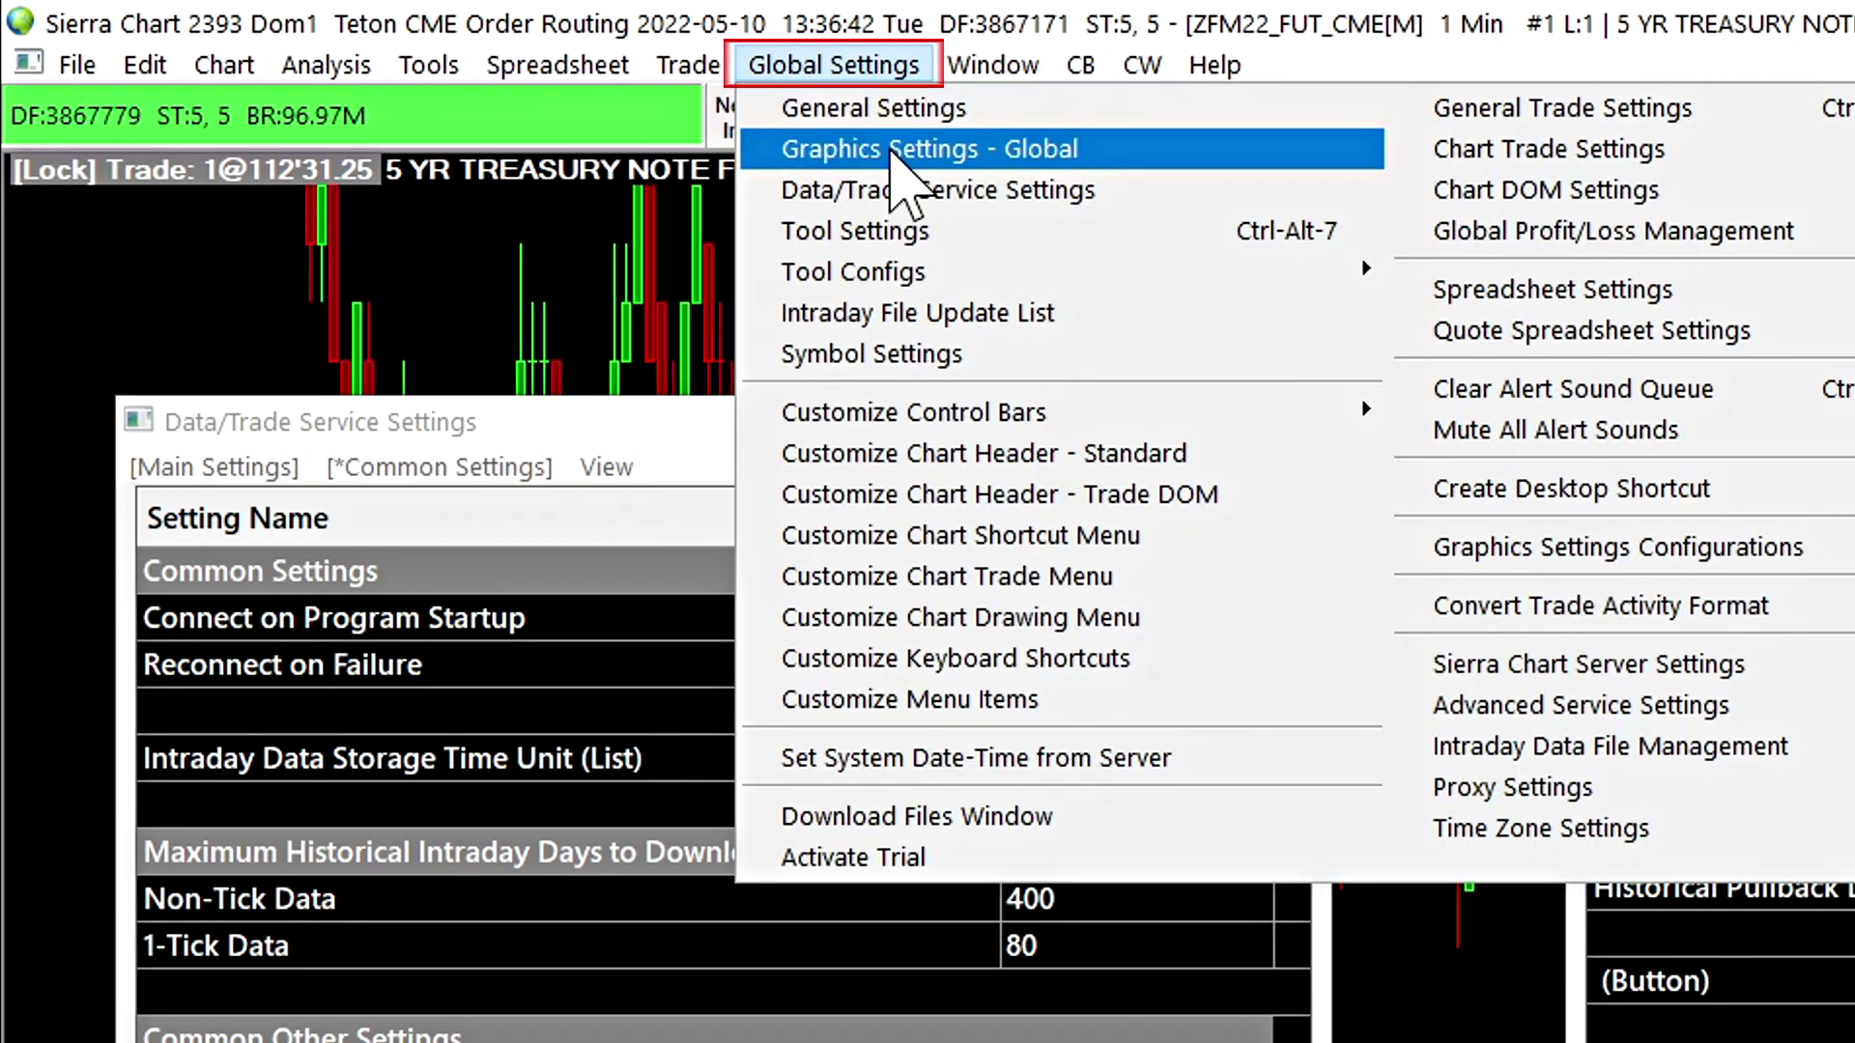
left_click(890, 152)
left_click(356, 493)
scroll(184, 503, "down", 3)
scroll(177, 478, "down", 12)
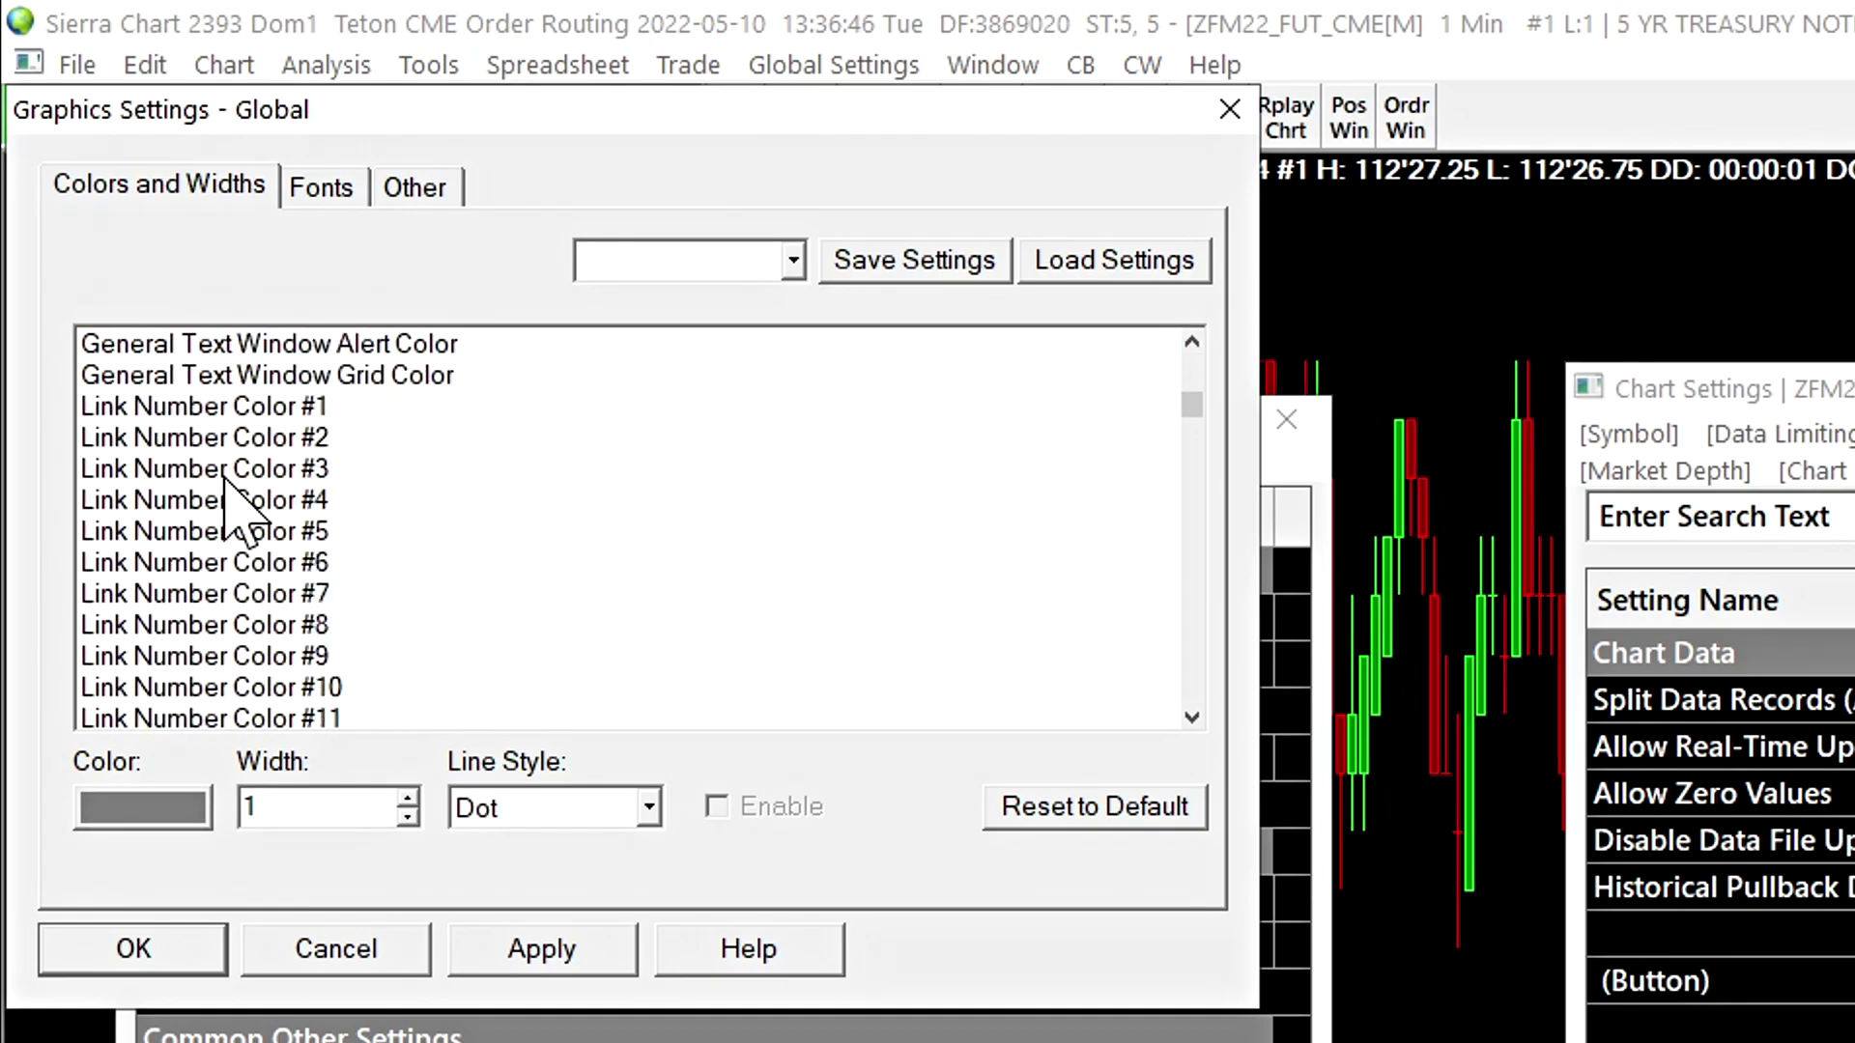
scroll(224, 476, "down", 15)
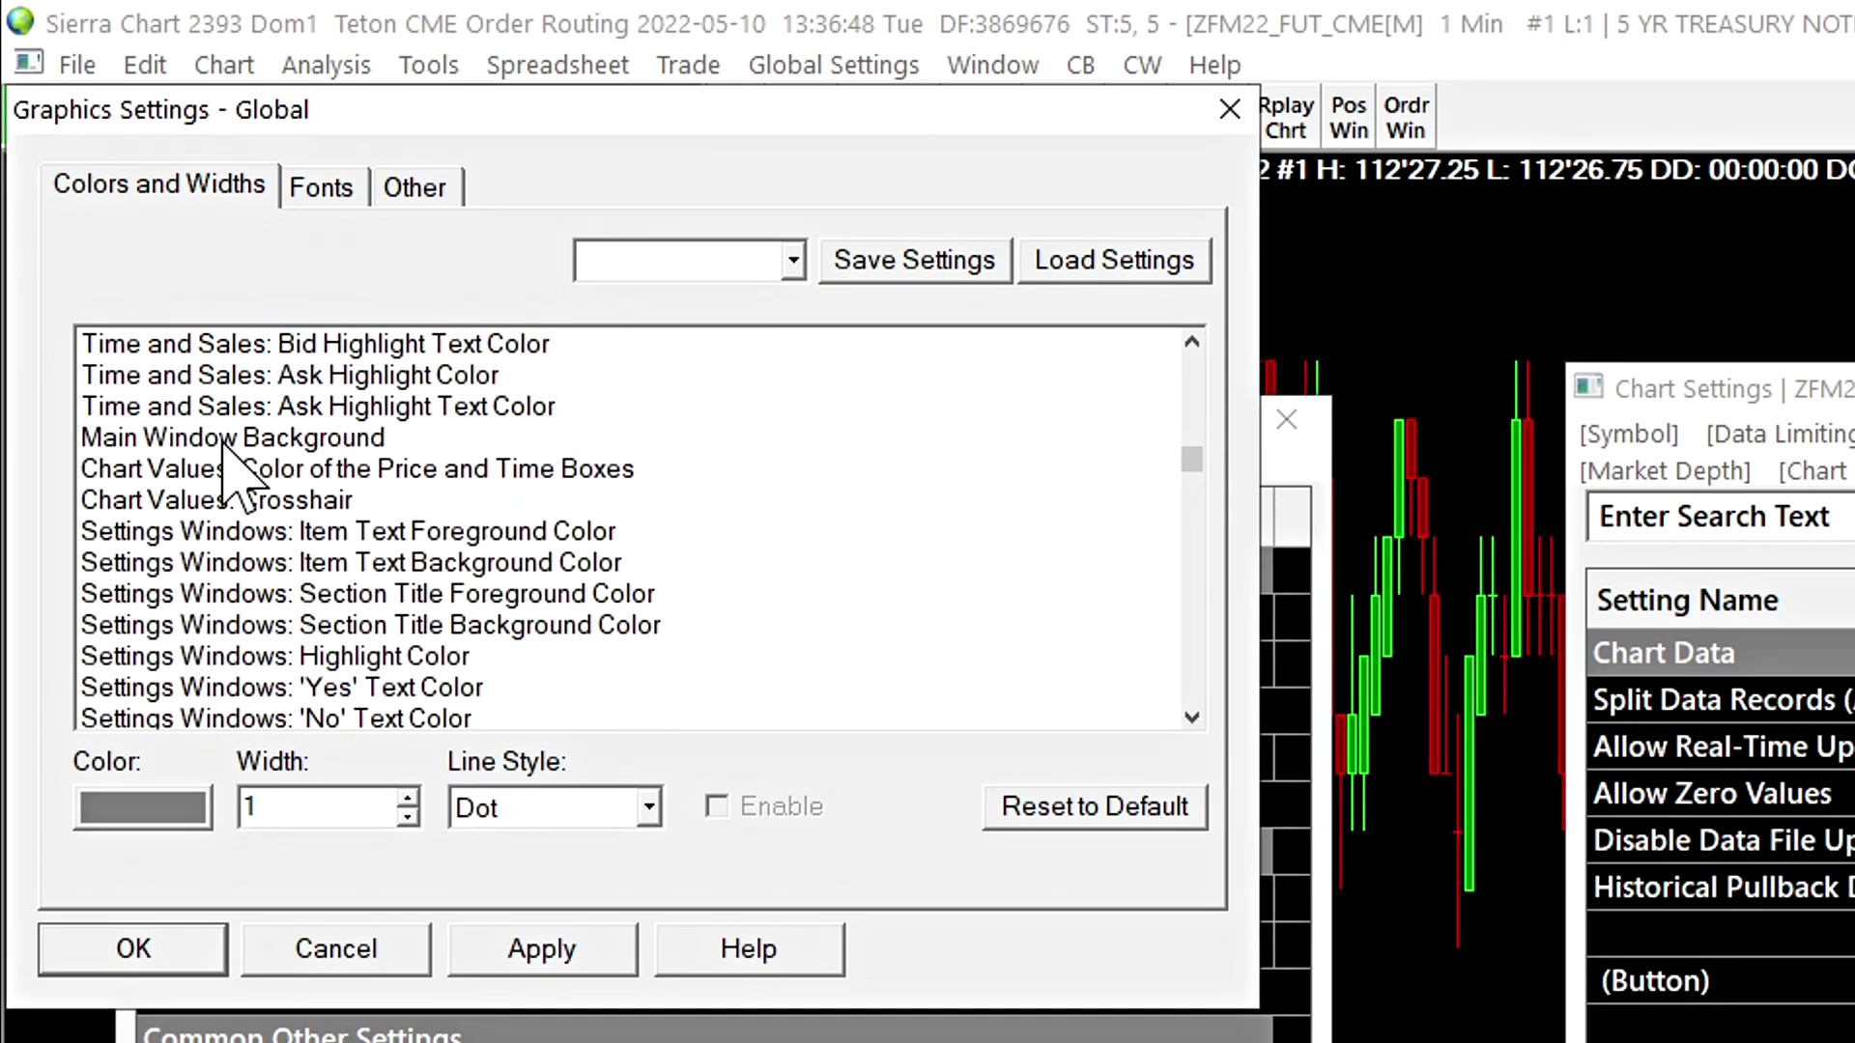
scroll(227, 454, "down", 3)
scroll(241, 454, "up", 1)
left_click(245, 406)
scroll(246, 503, "down", 1)
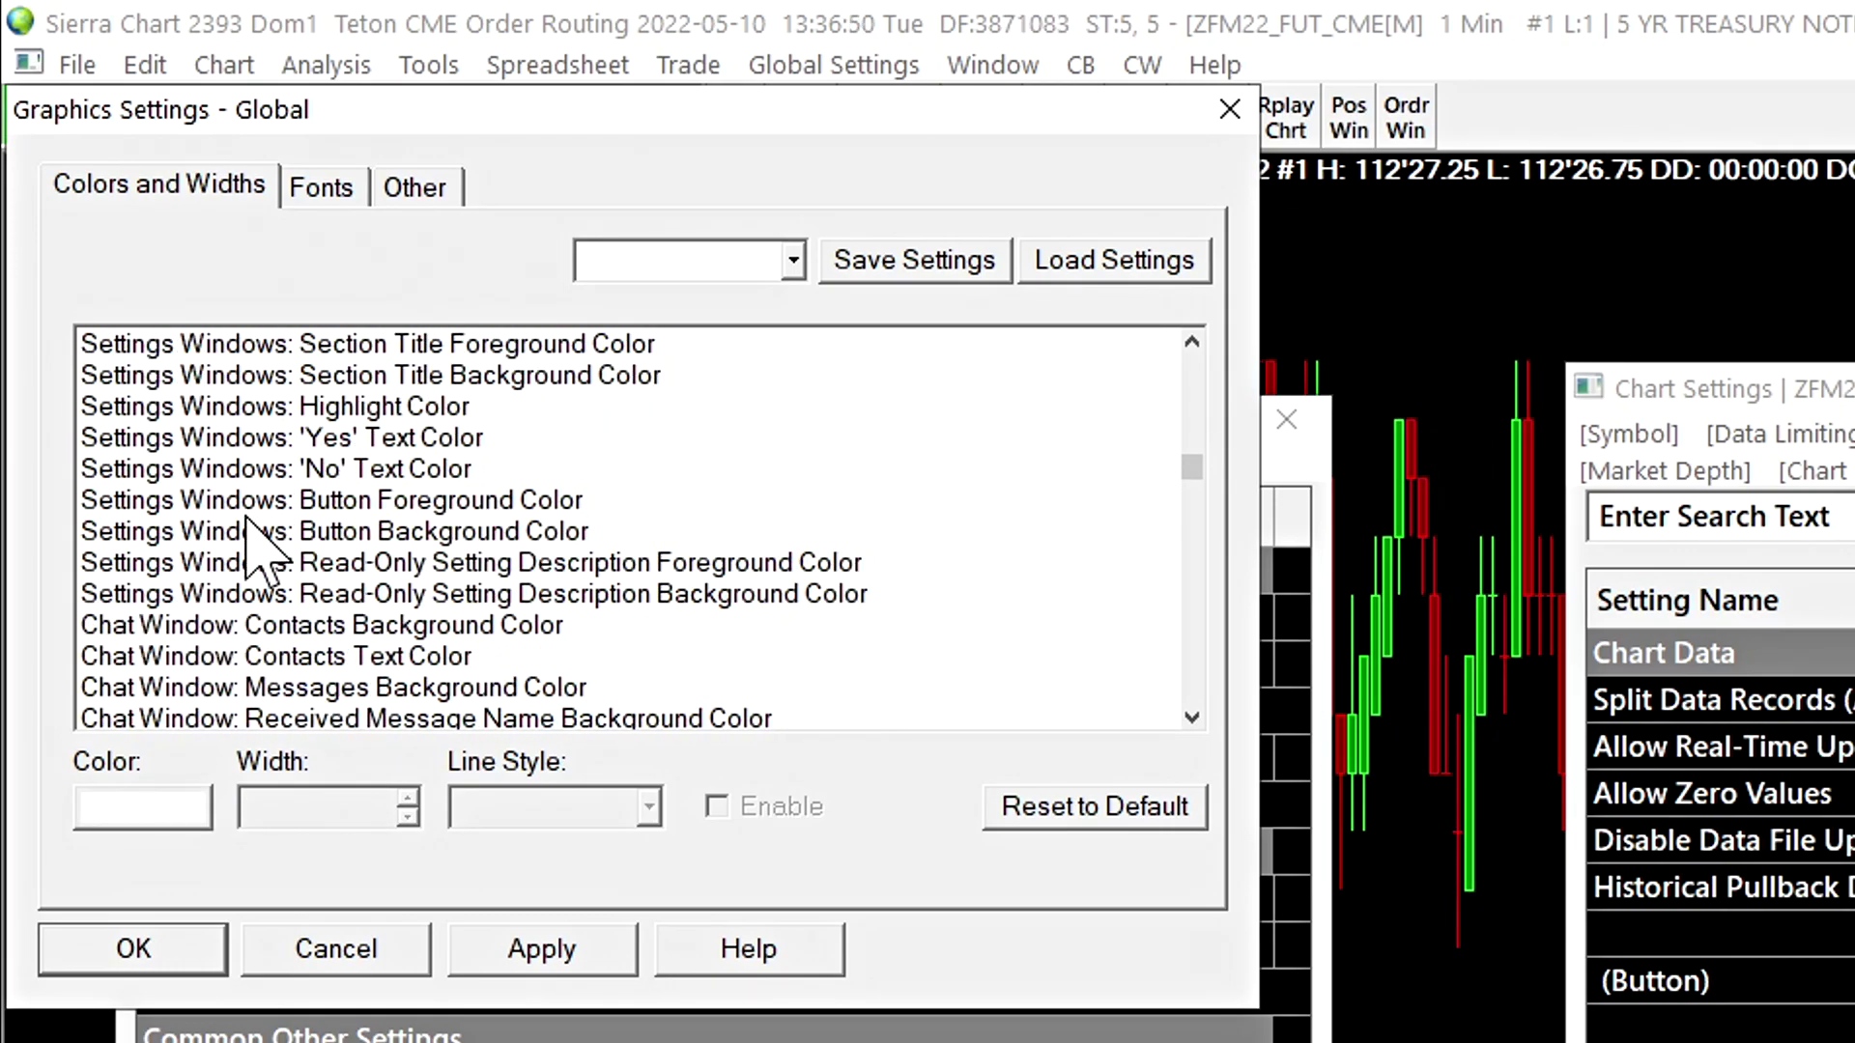
left_click(253, 594)
scroll(261, 593, "up", 1)
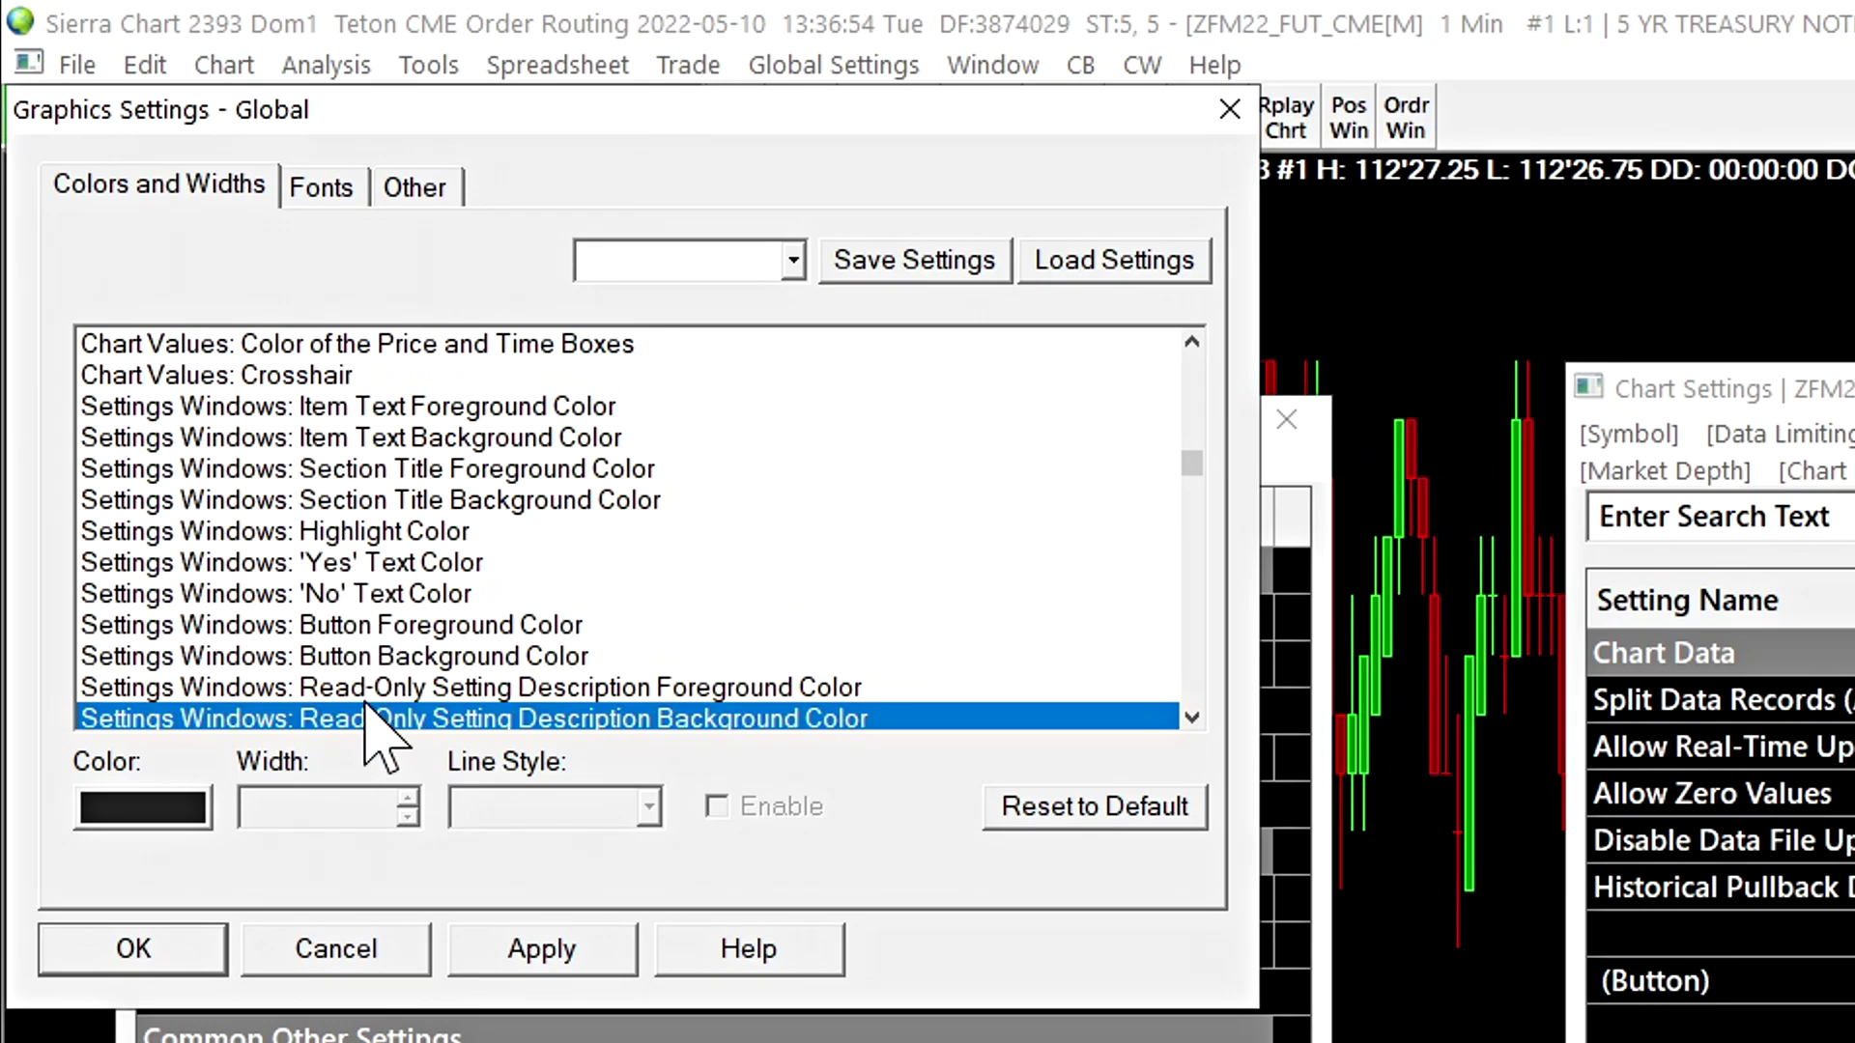
scroll(367, 705, "down", 1)
scroll(328, 594, "up", 1)
Step: Set Settings Windows: Item Text Foreground Color to white and apply it
left_click(412, 404)
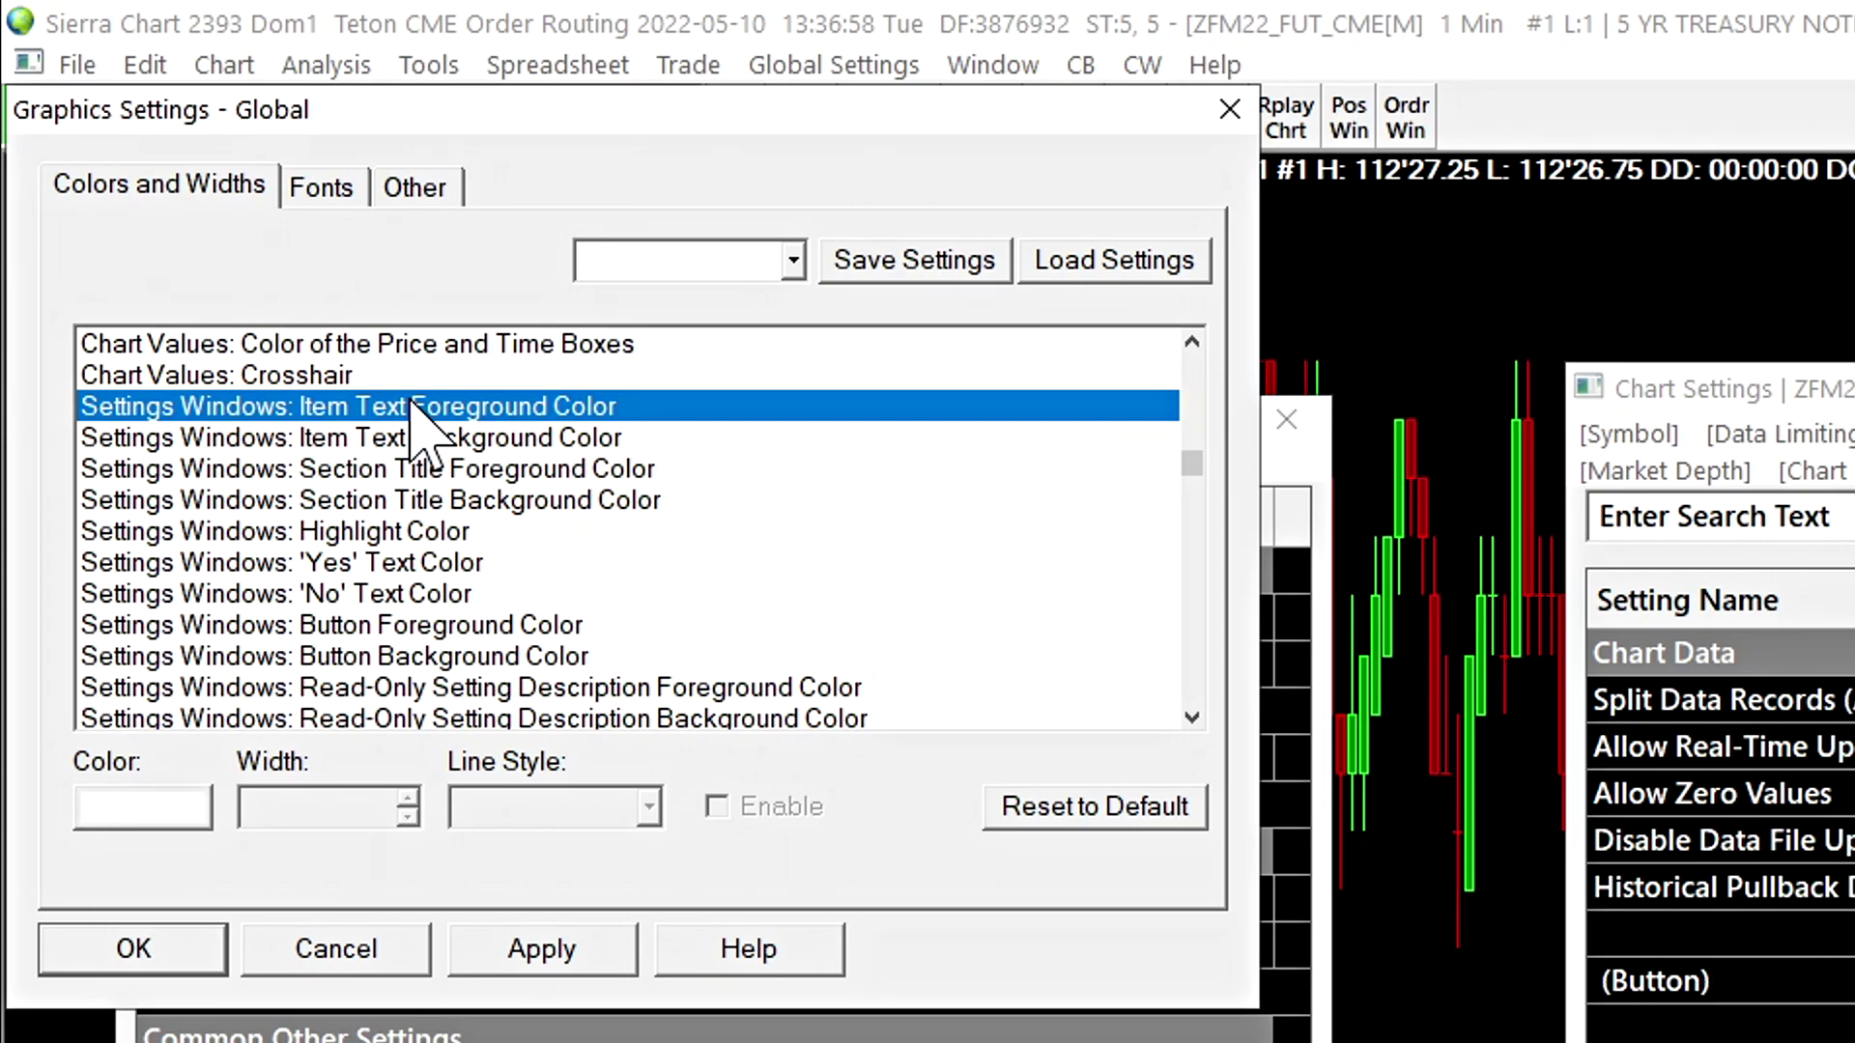
left_click(142, 806)
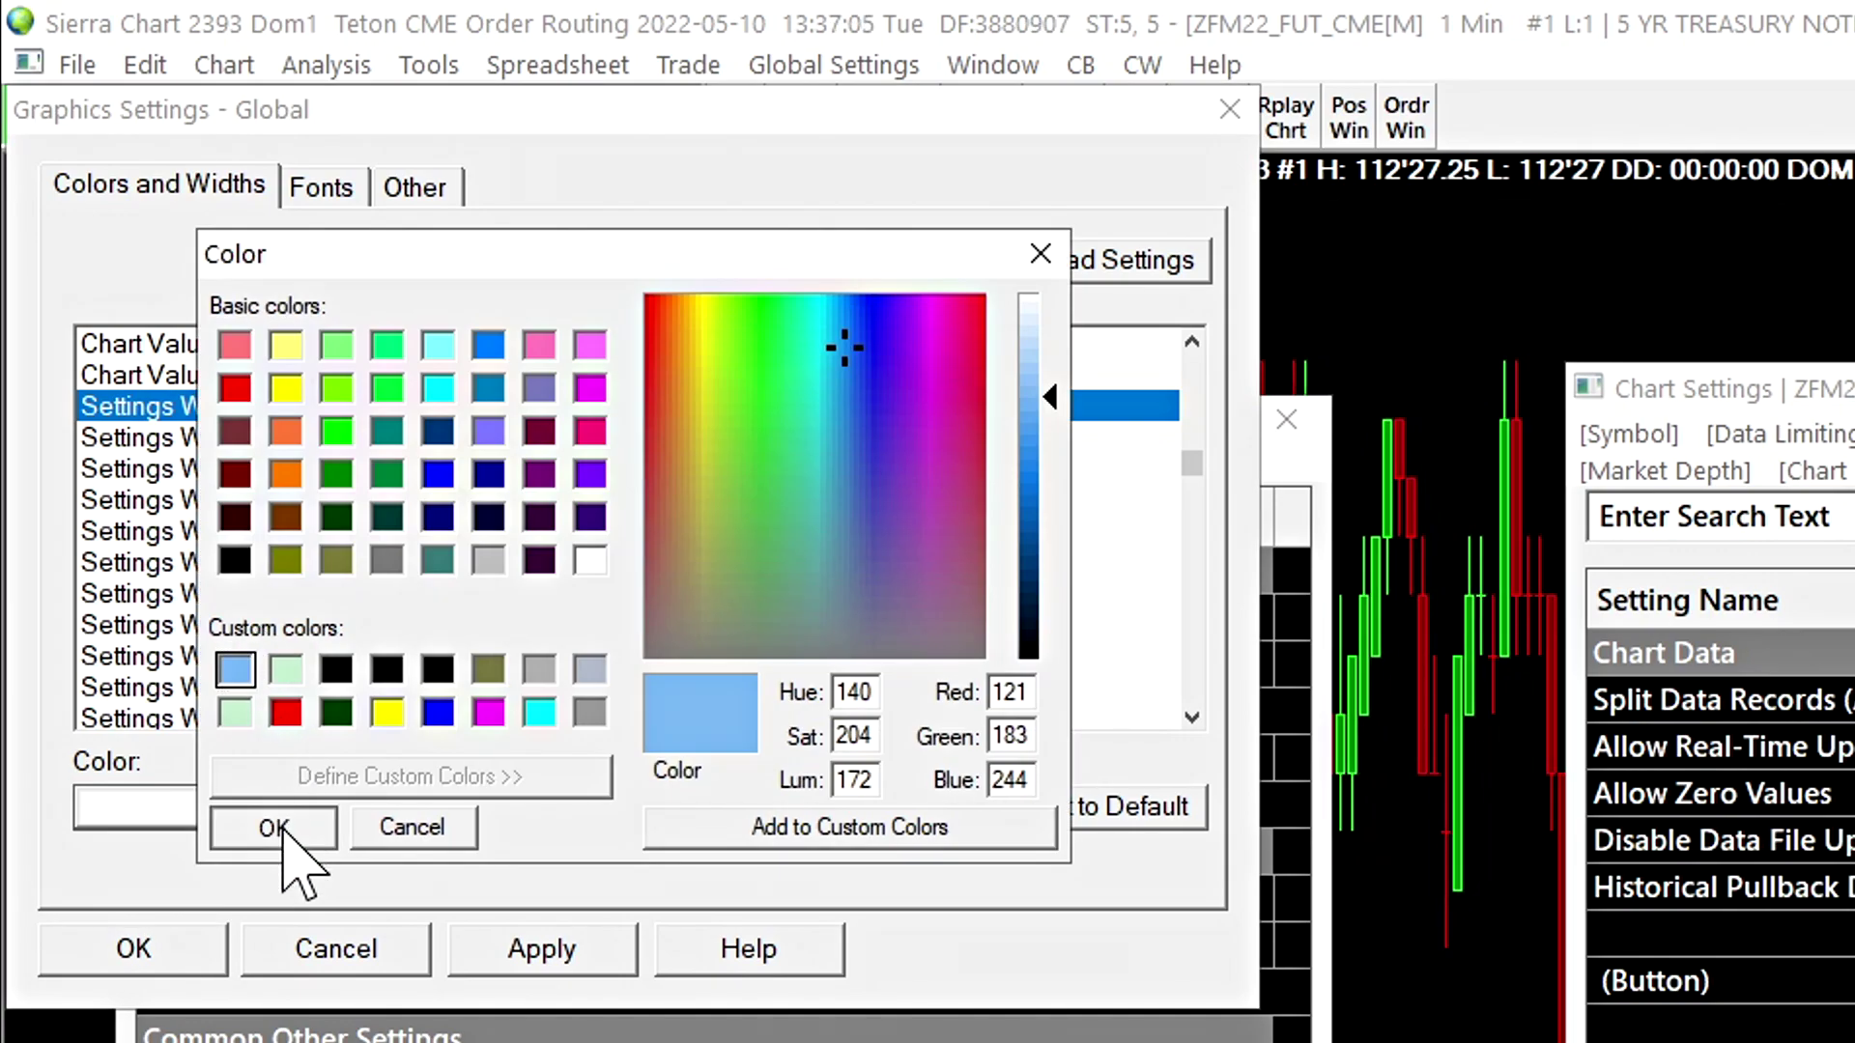
left_click(280, 833)
left_click(531, 956)
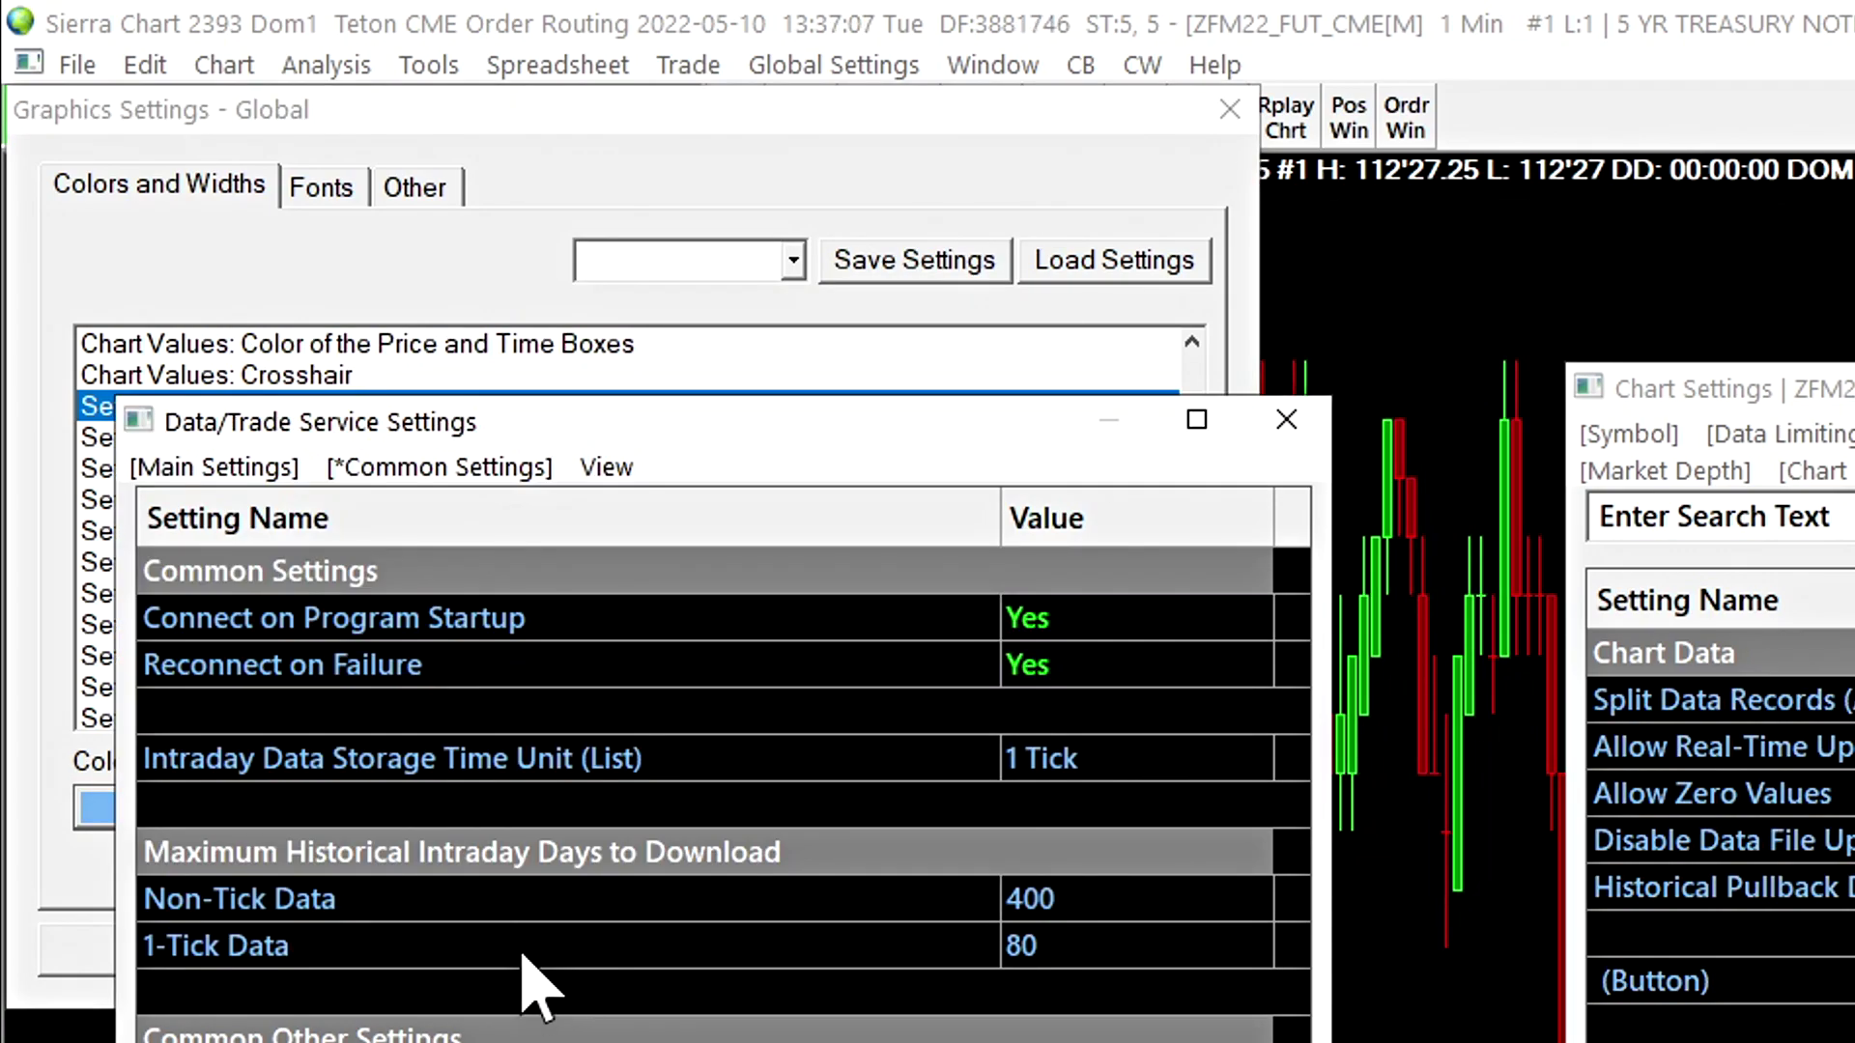
left_click(483, 174)
left_click(142, 806)
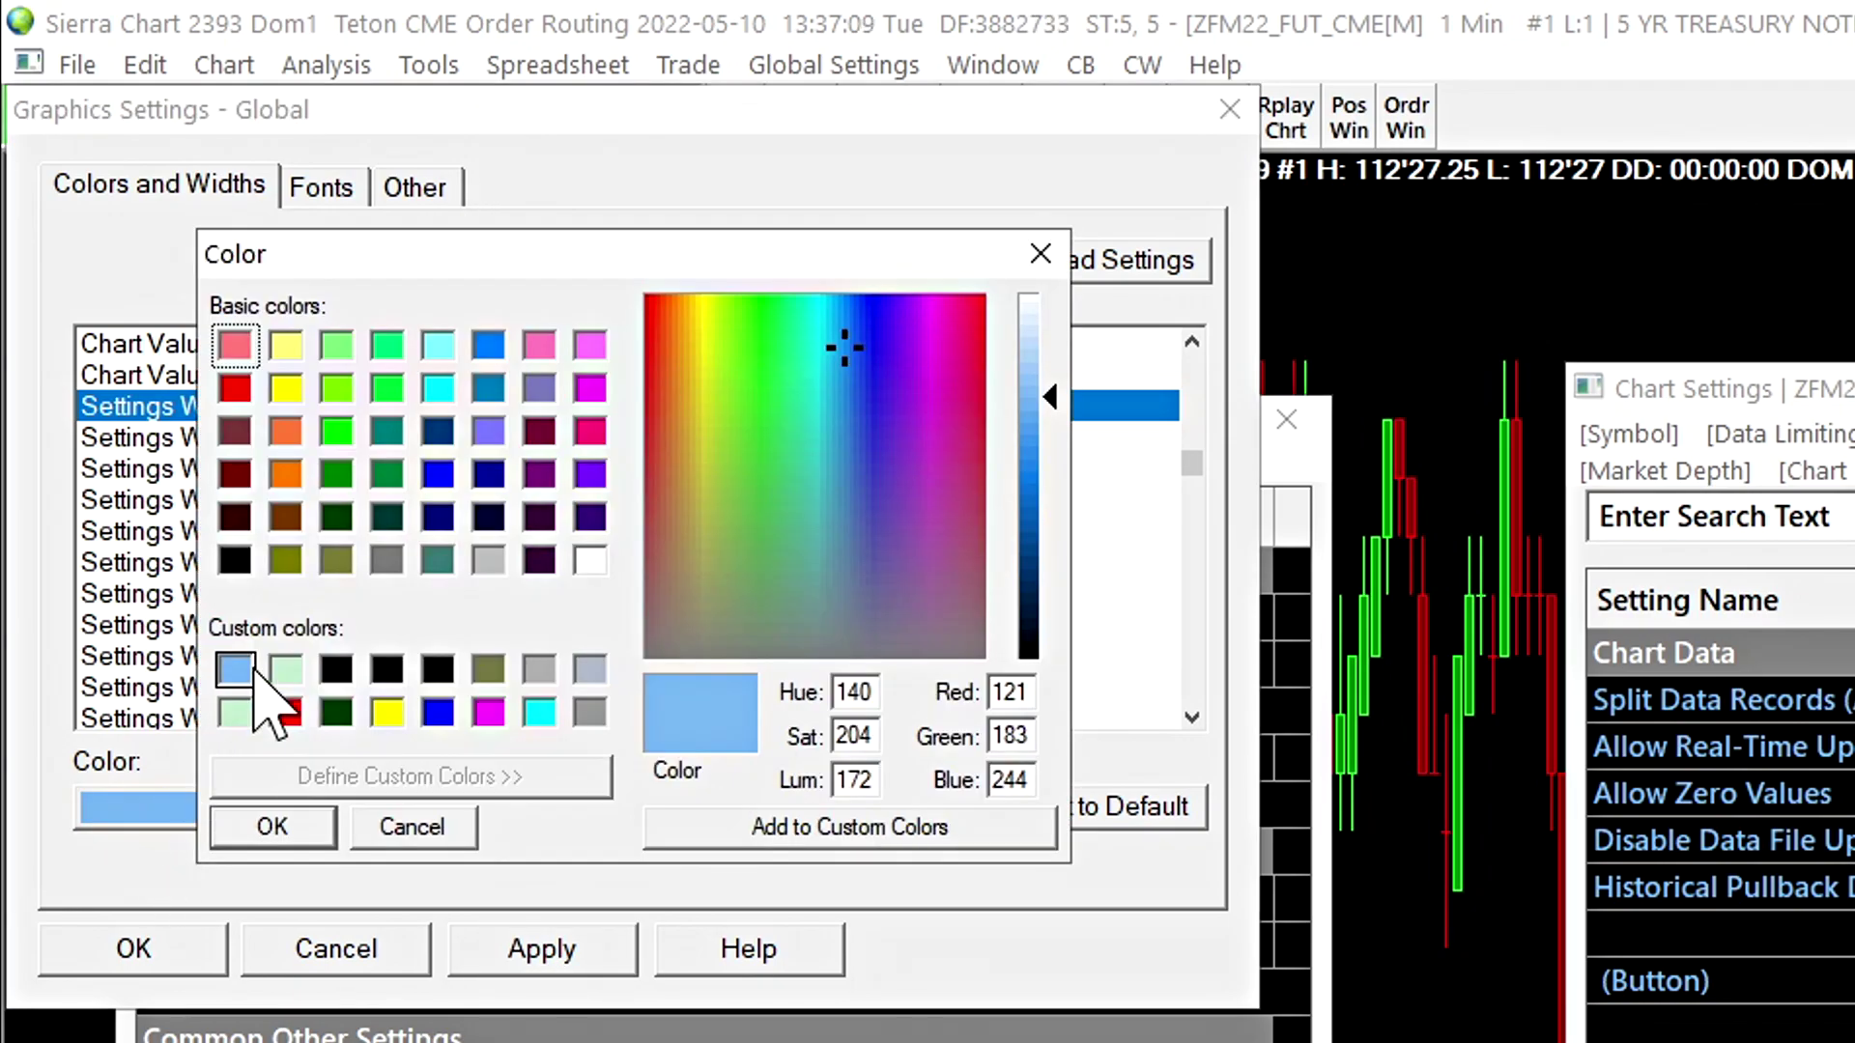
left_click(593, 559)
left_click(269, 824)
left_click(526, 951)
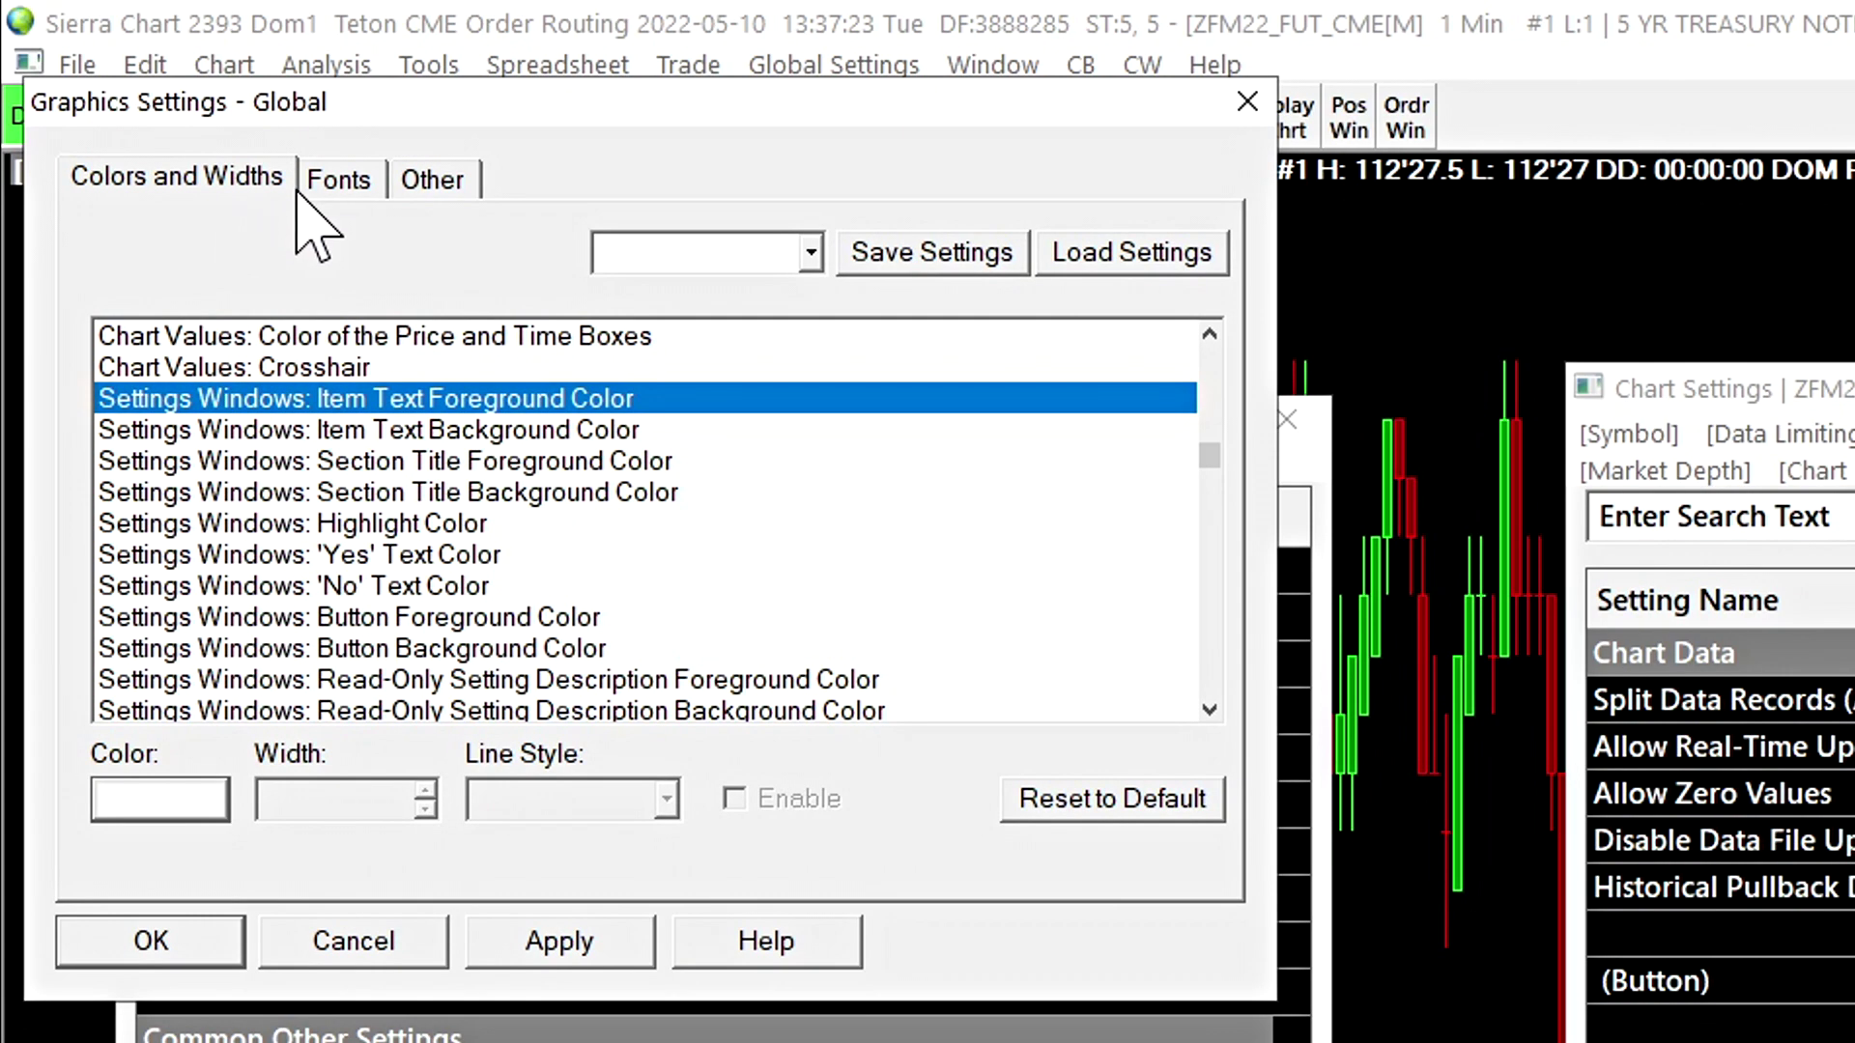
Step: Set the Settings Windows font to Segoe UI Semibold 11, apply, and close Graphics Settings
left_click(340, 181)
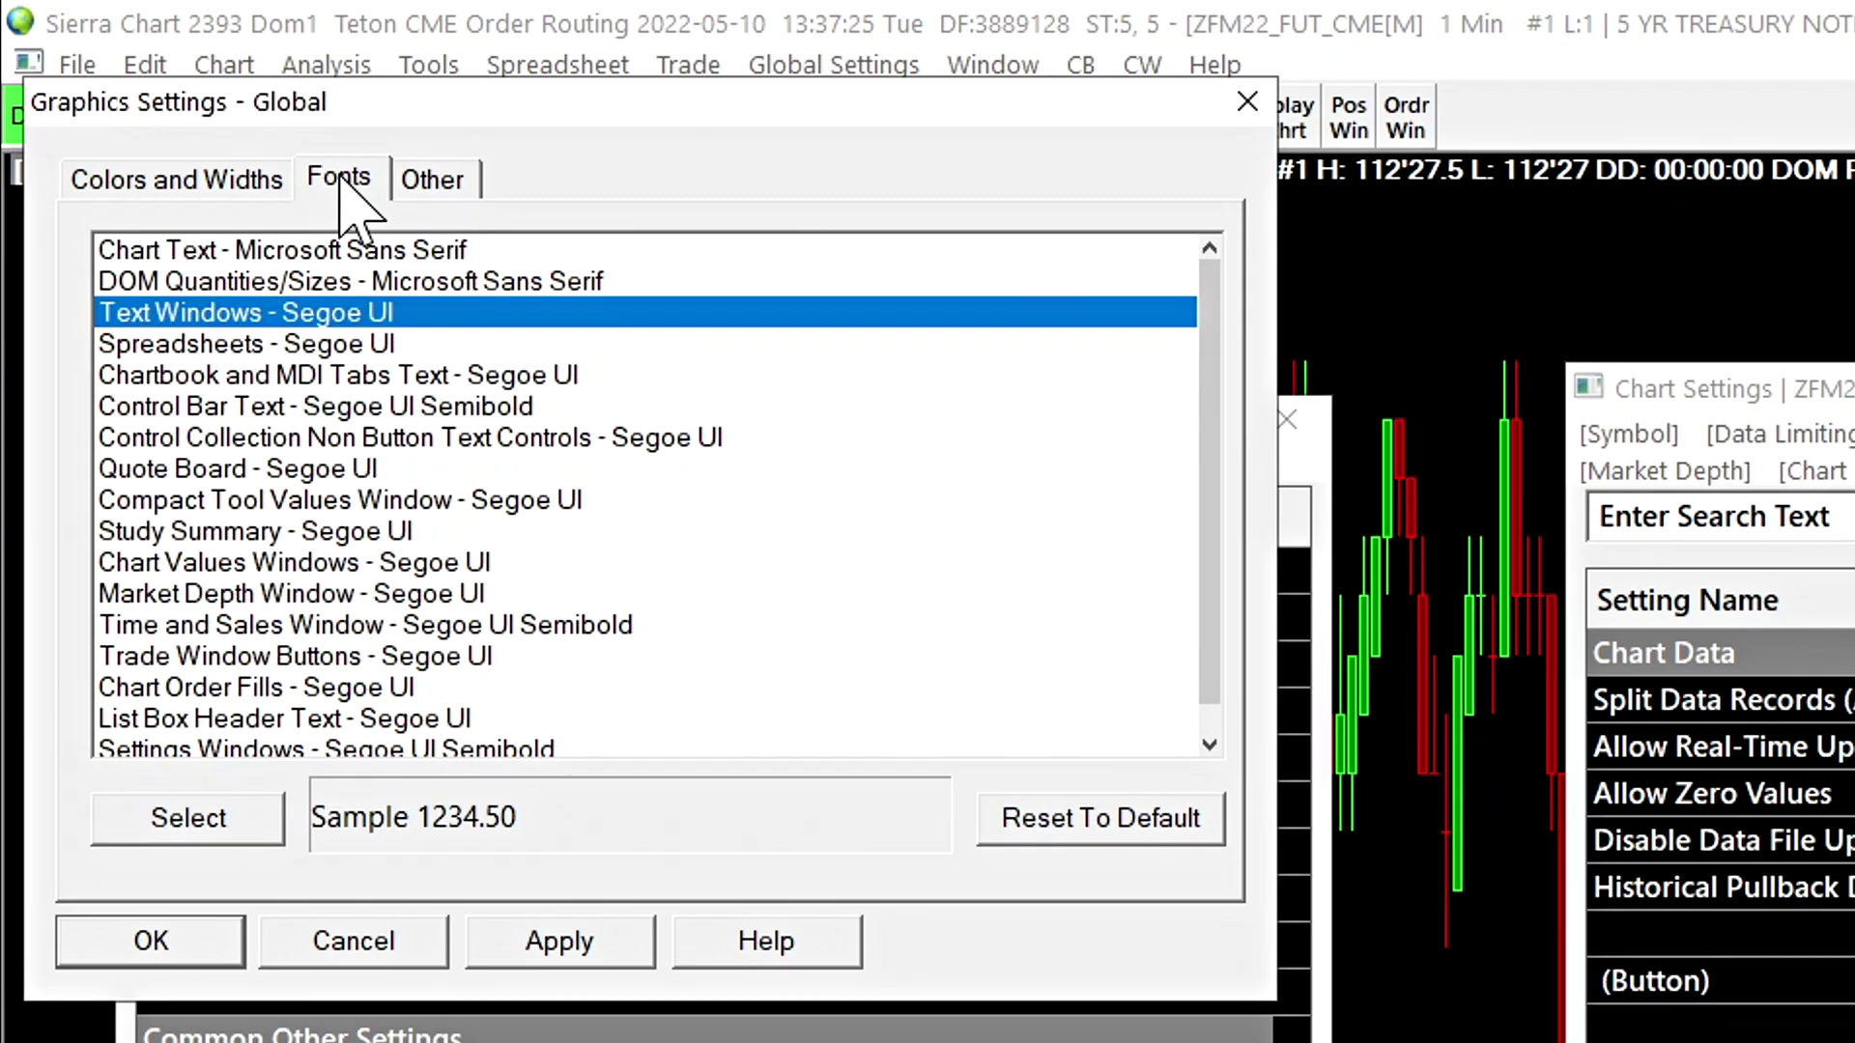
left_click(290, 406)
scroll(290, 405, "down", 1)
left_click(220, 720)
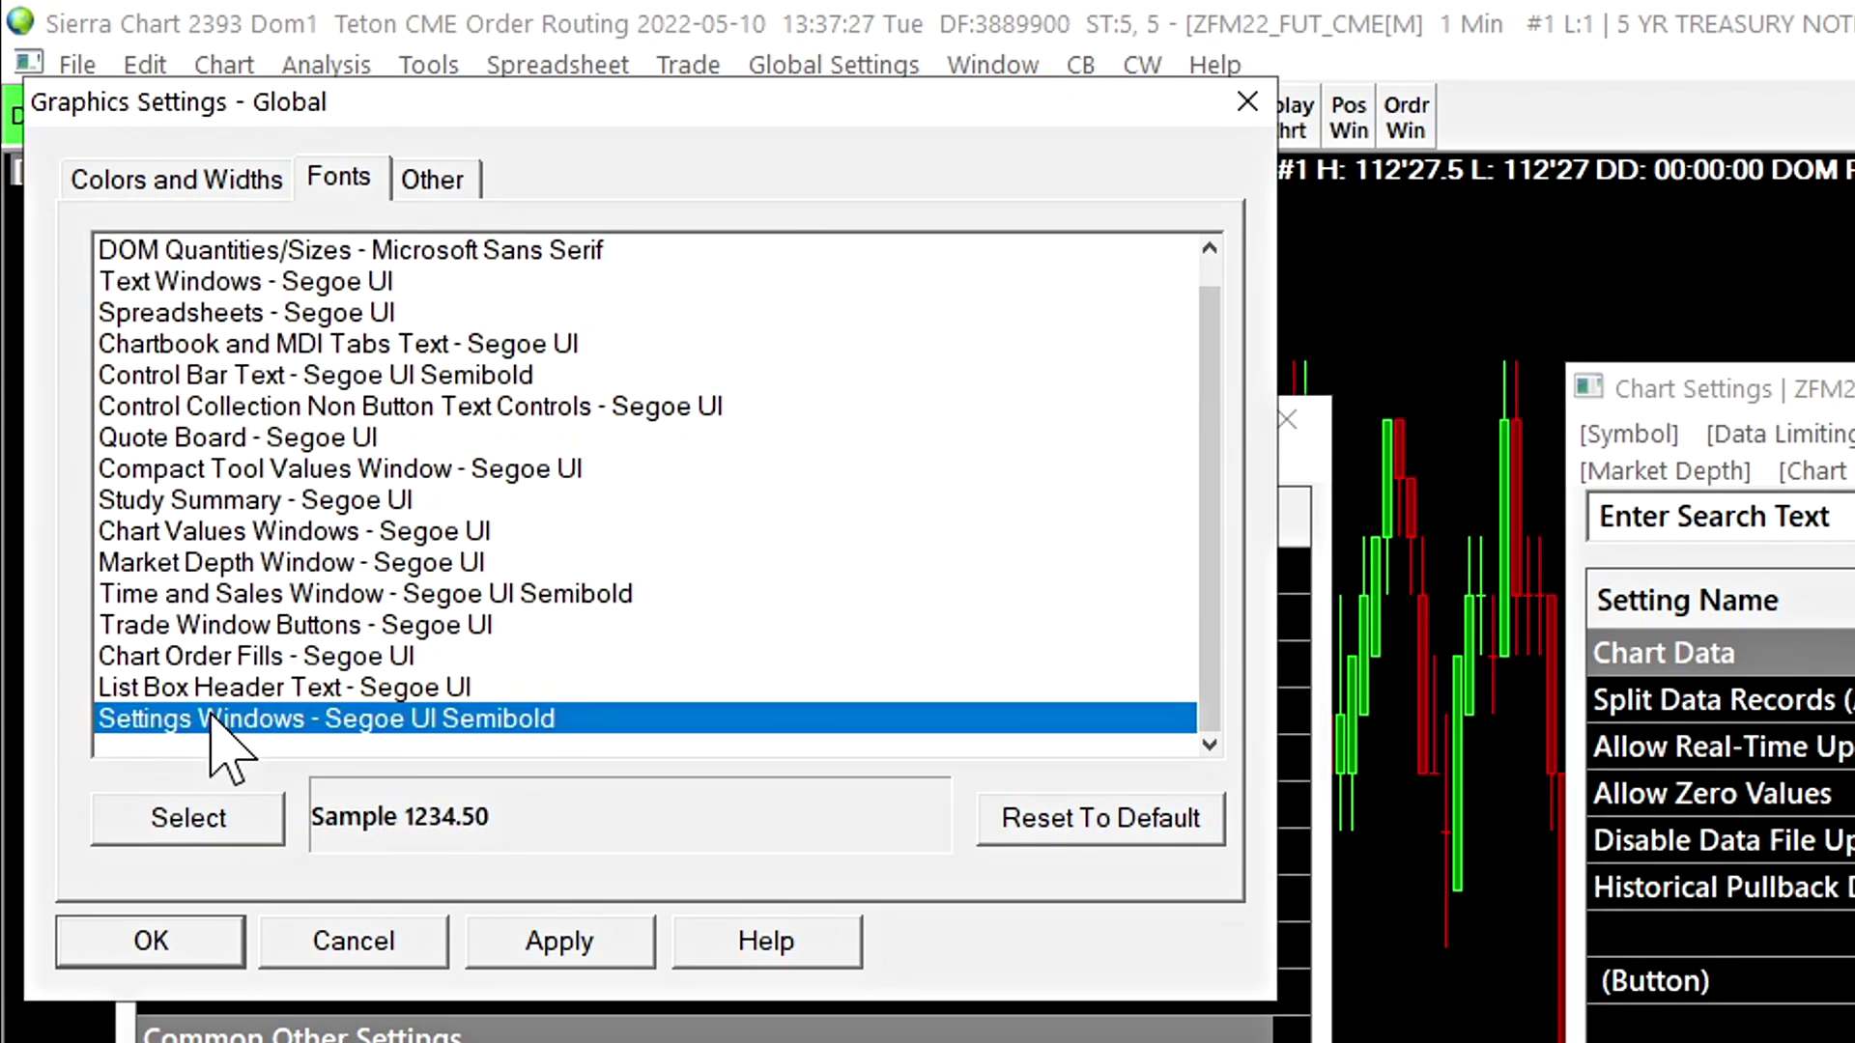
left_click(246, 819)
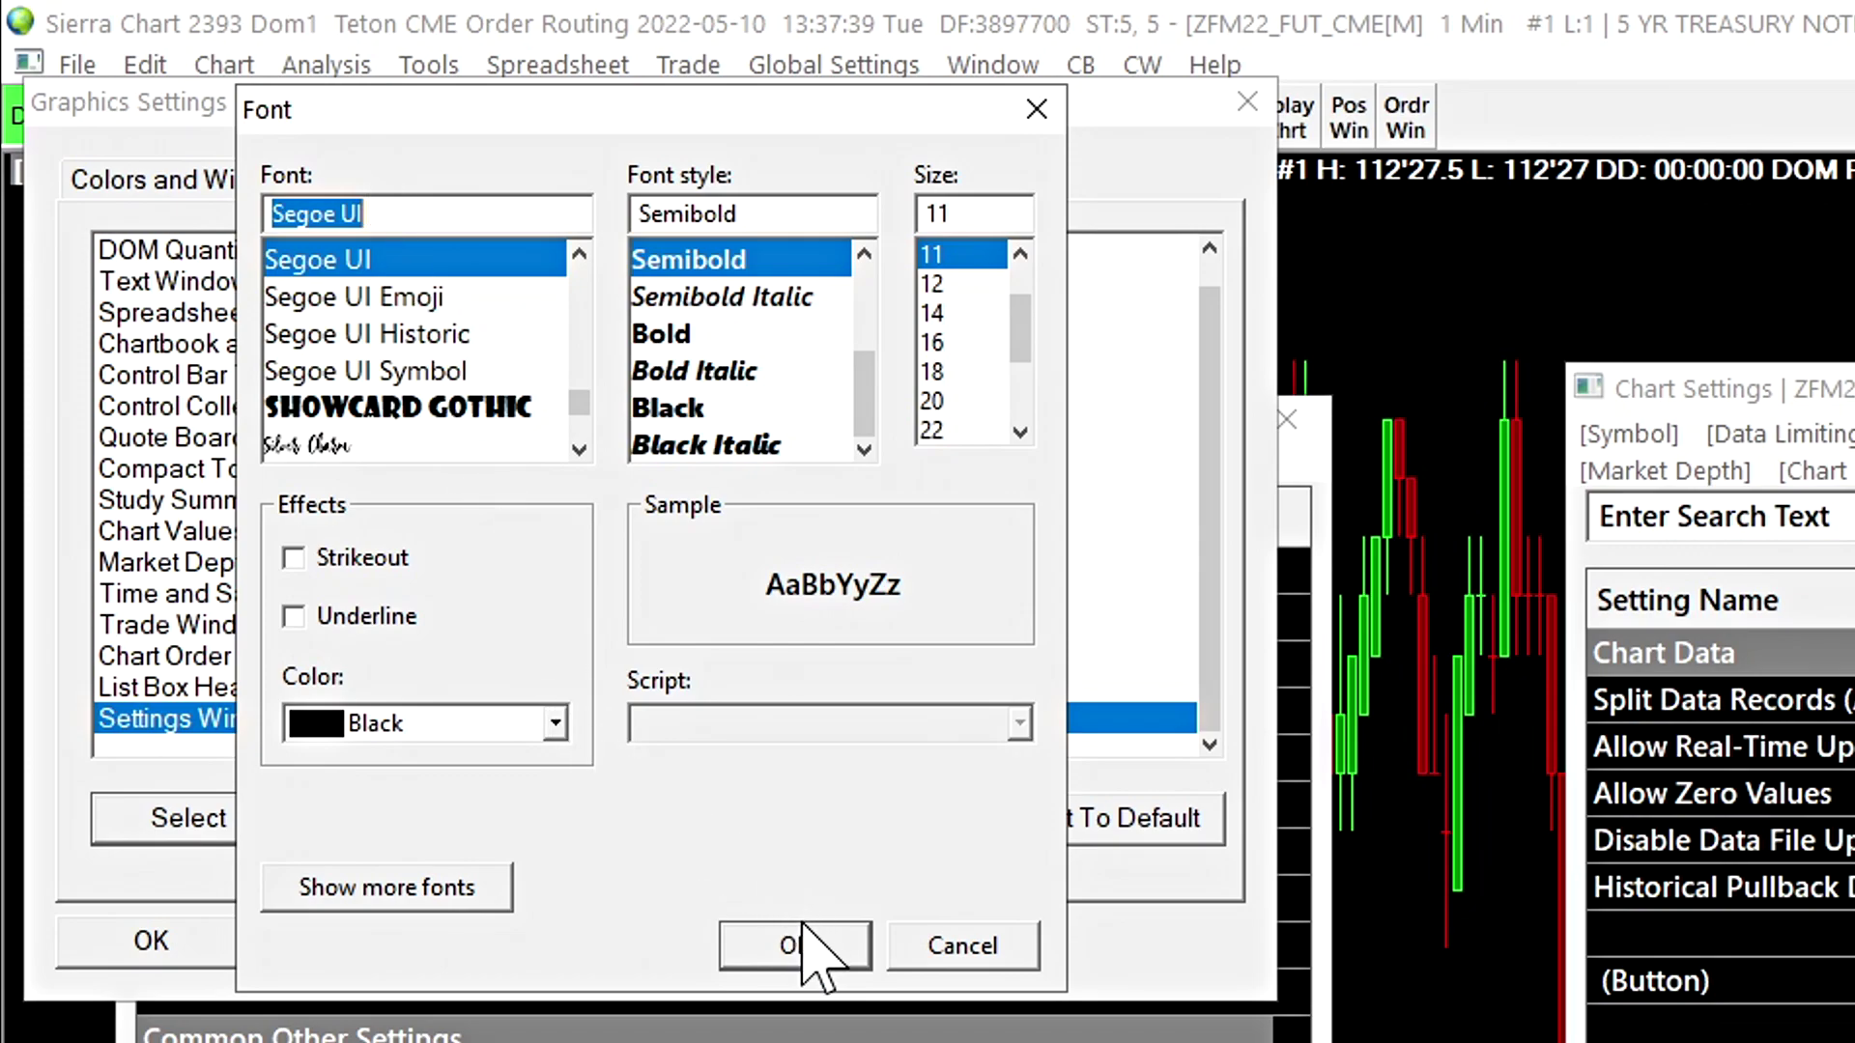
left_click(797, 955)
left_click(585, 944)
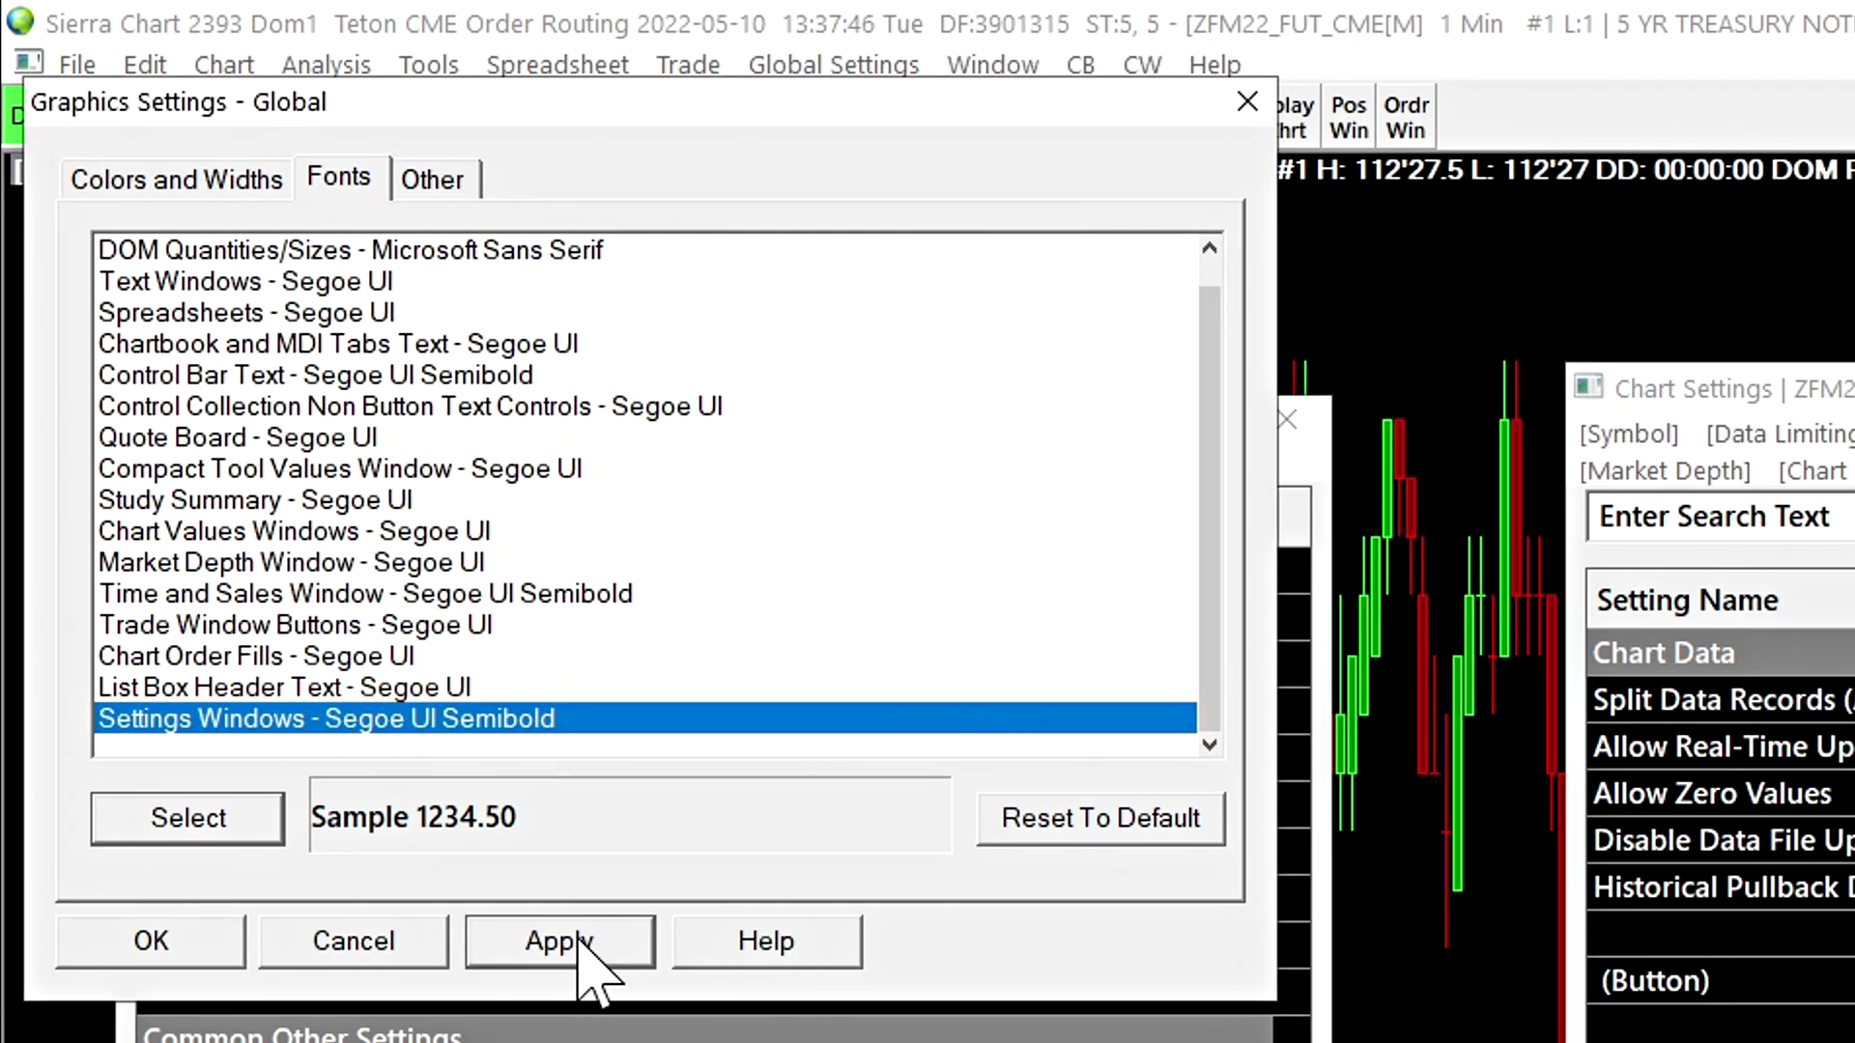
left_click(152, 945)
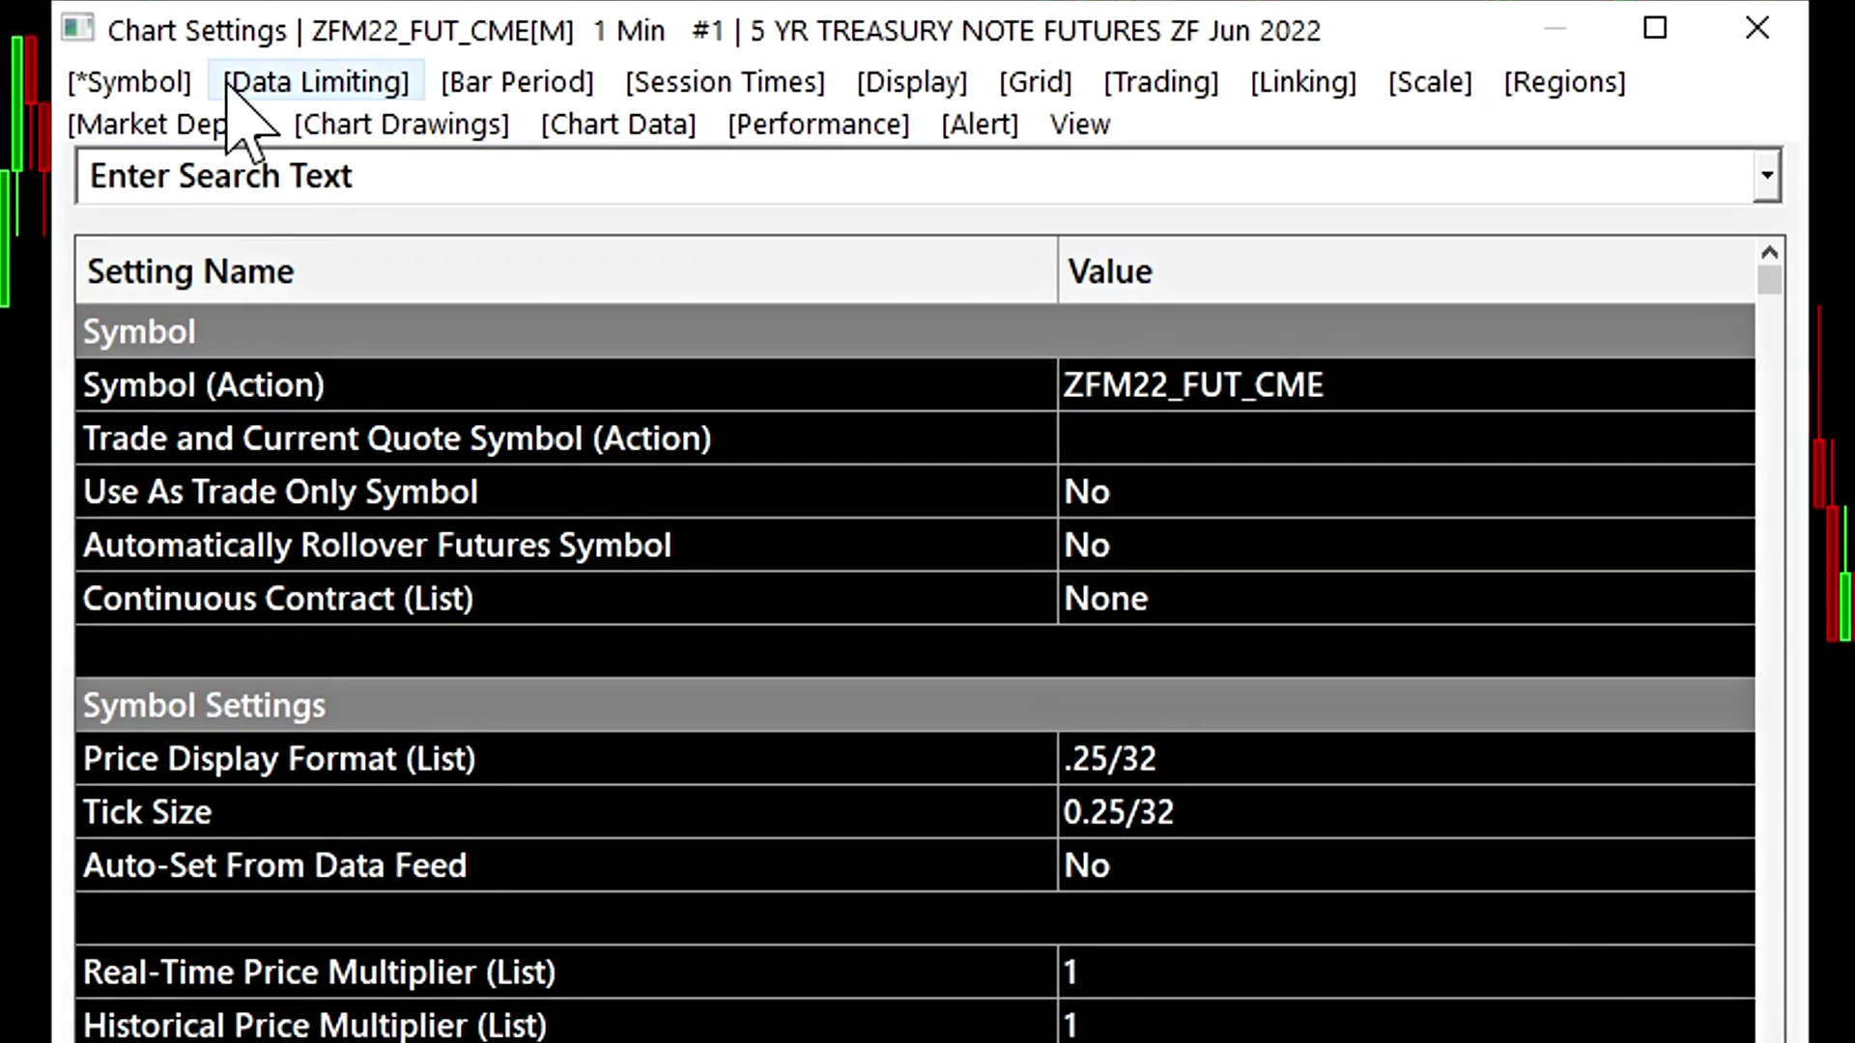
Step: Browse the Chart Settings tabs from Data Limiting through Chart Linking
left_click(294, 85)
left_click(550, 88)
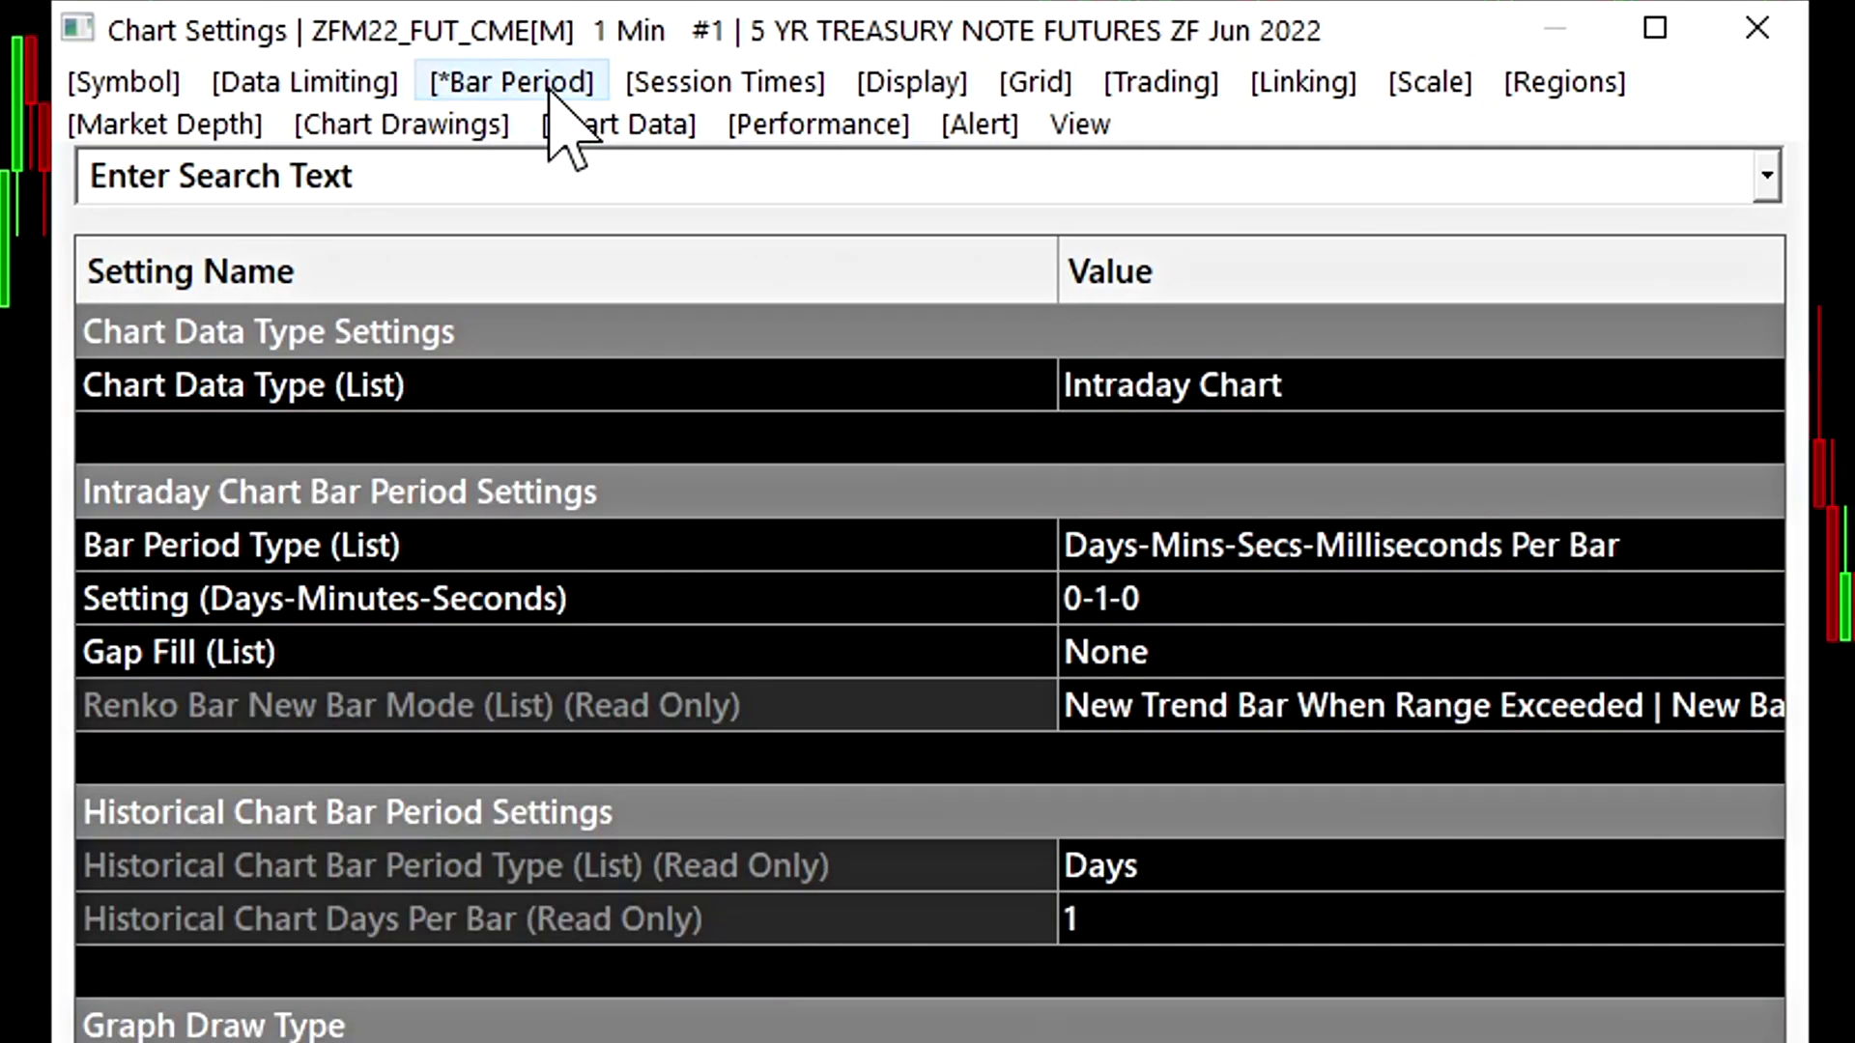
left_click(719, 89)
left_click(932, 87)
left_click(1031, 89)
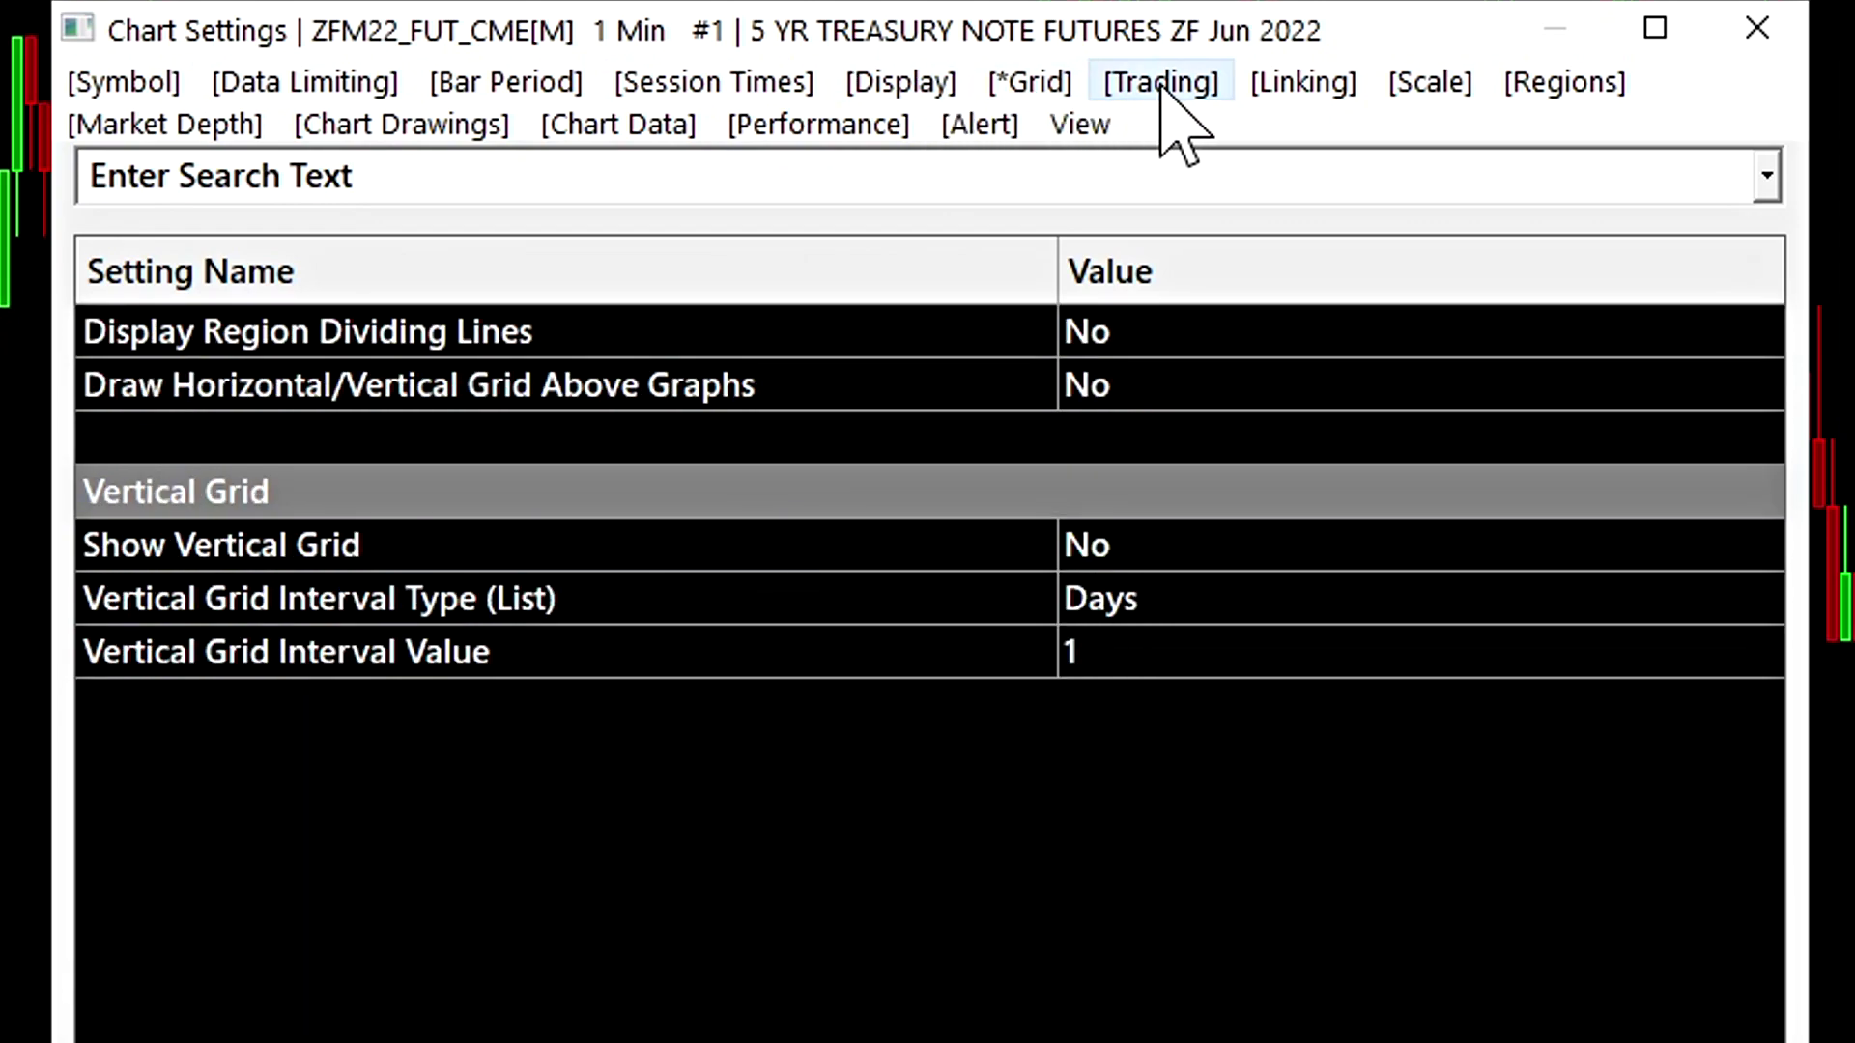
left_click(1179, 91)
left_click(1294, 89)
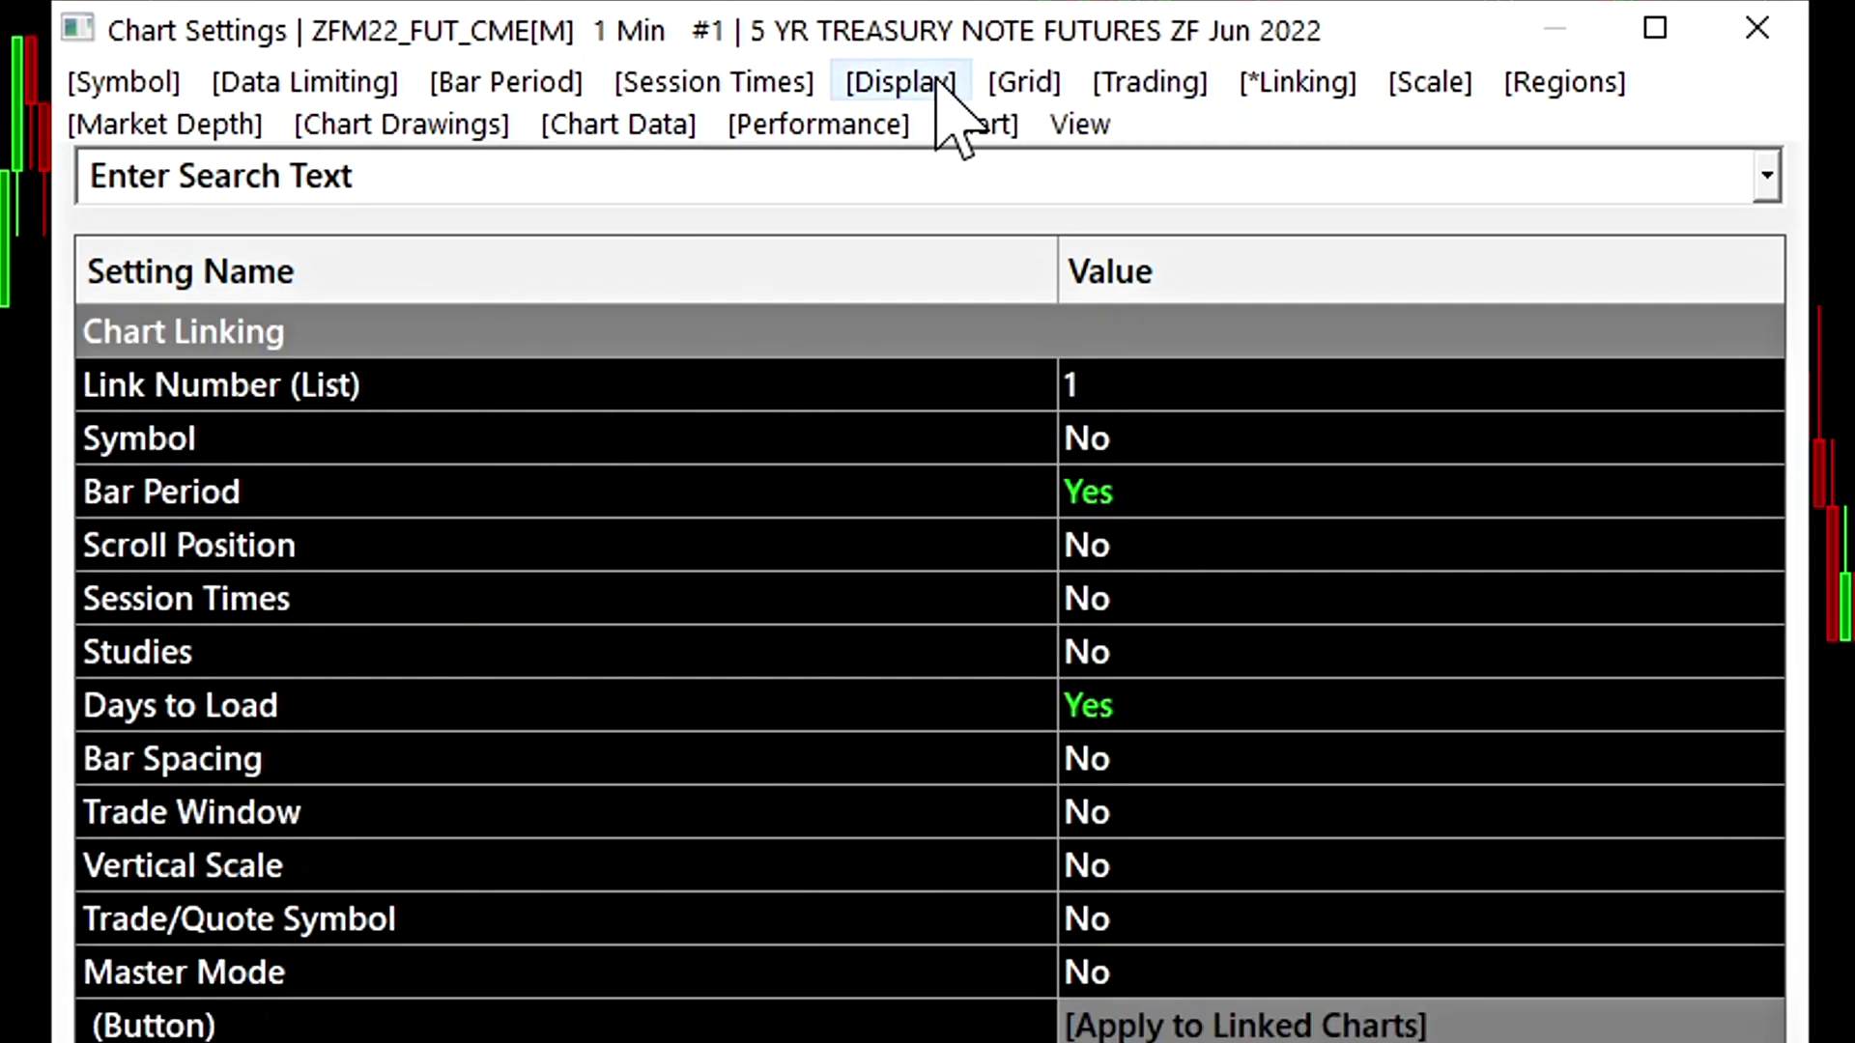
Step: Search settings for 'Show Chart Drawings for Different Symbols', then return to the Symbol tab
left_click(126, 96)
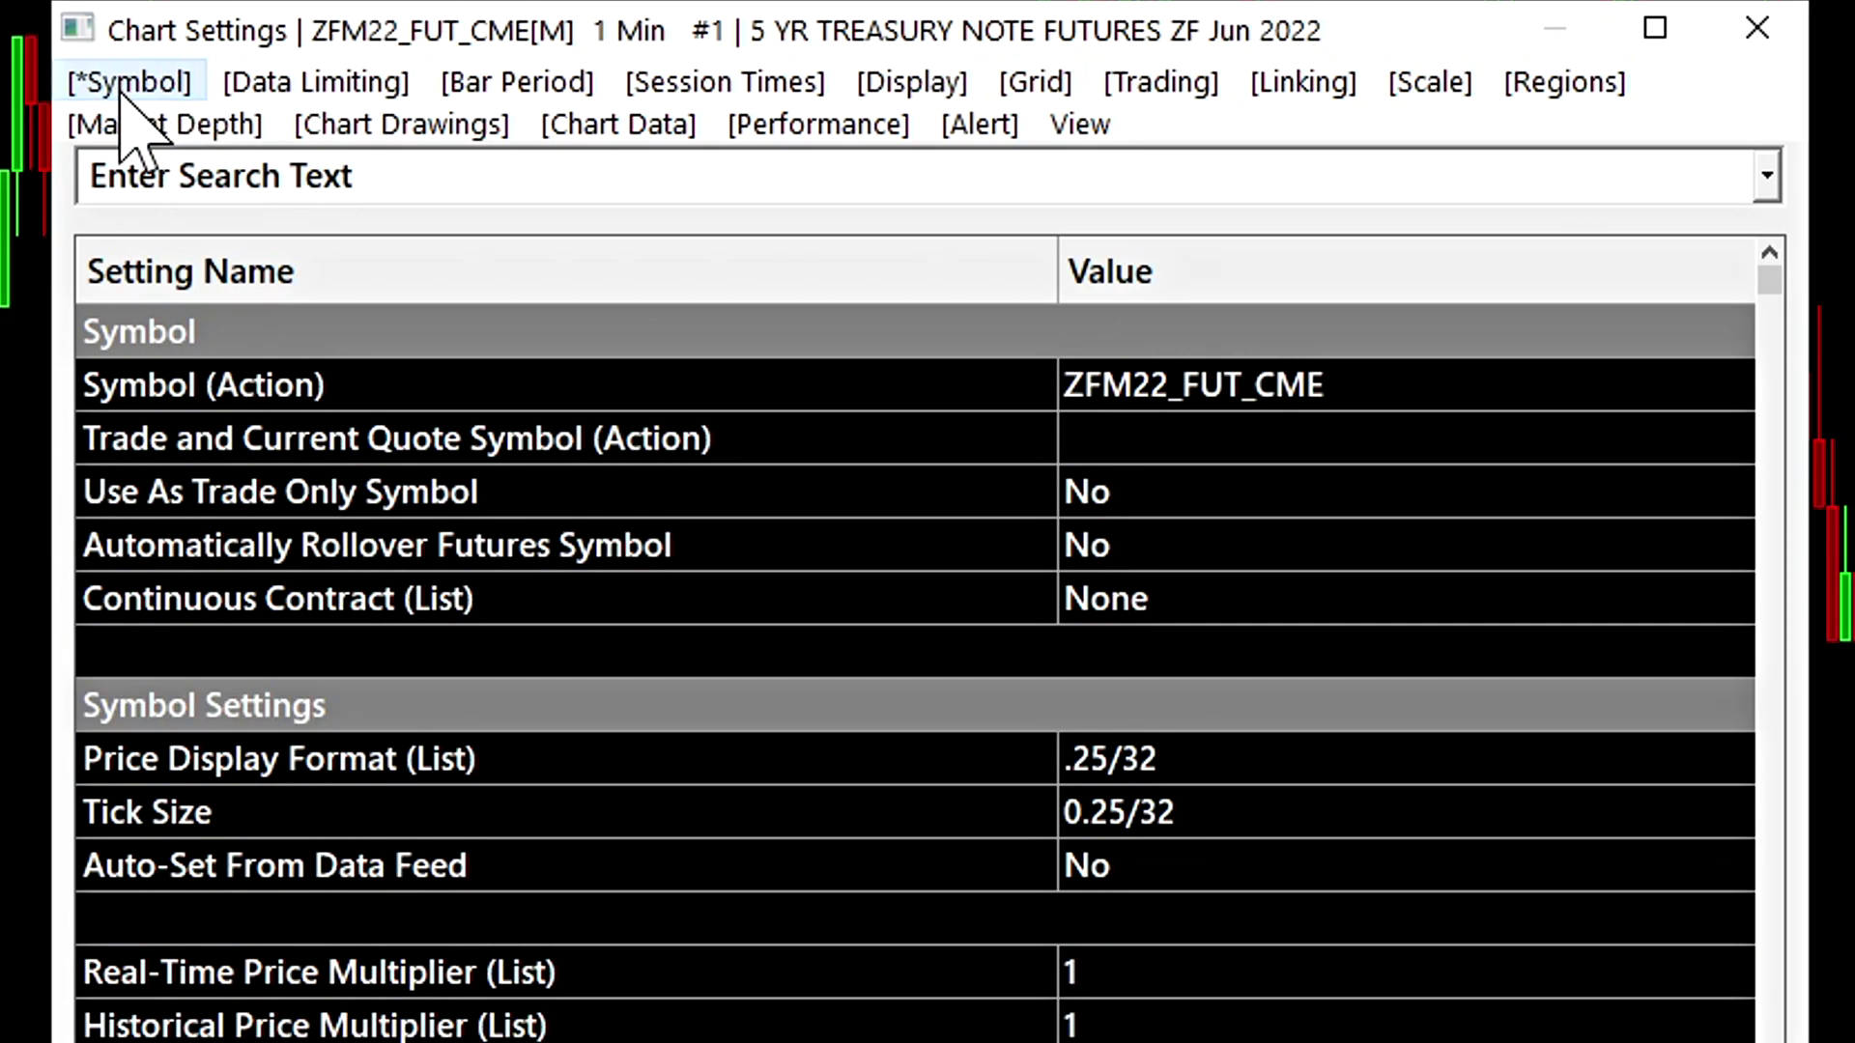
left_click(185, 127)
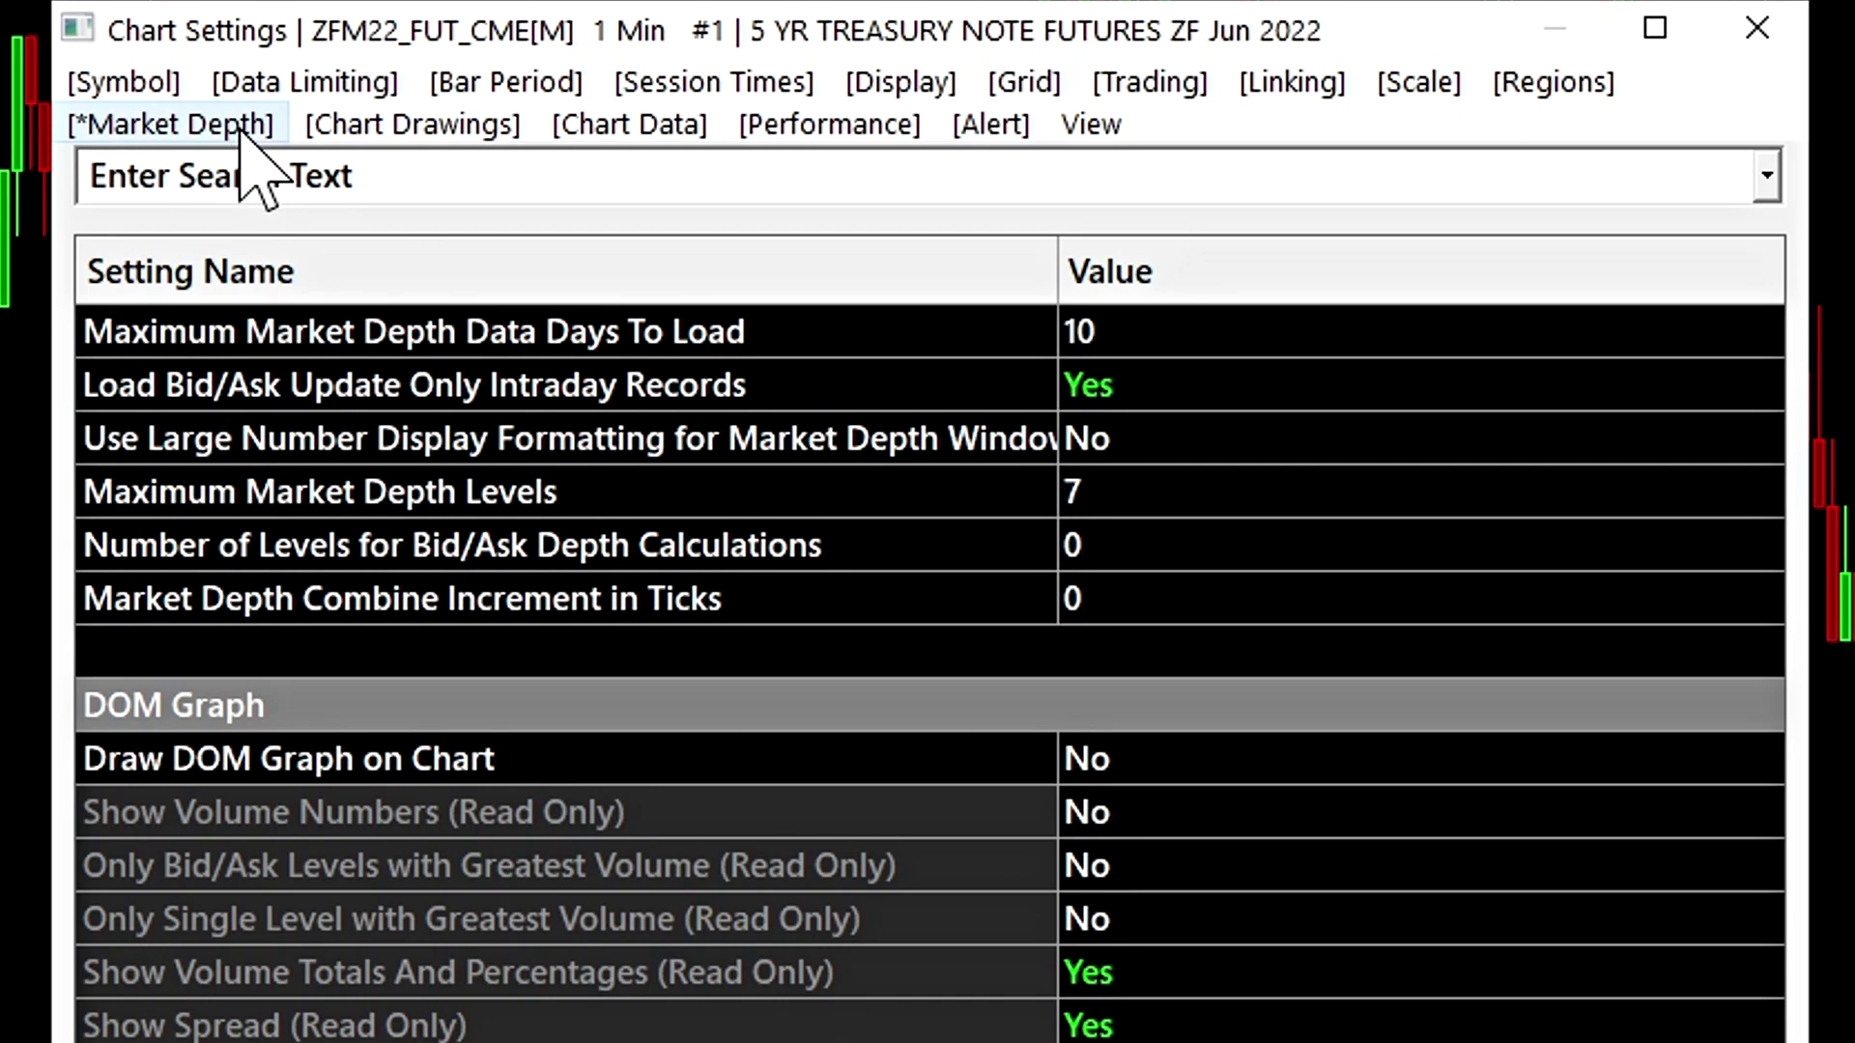
left_click(358, 179)
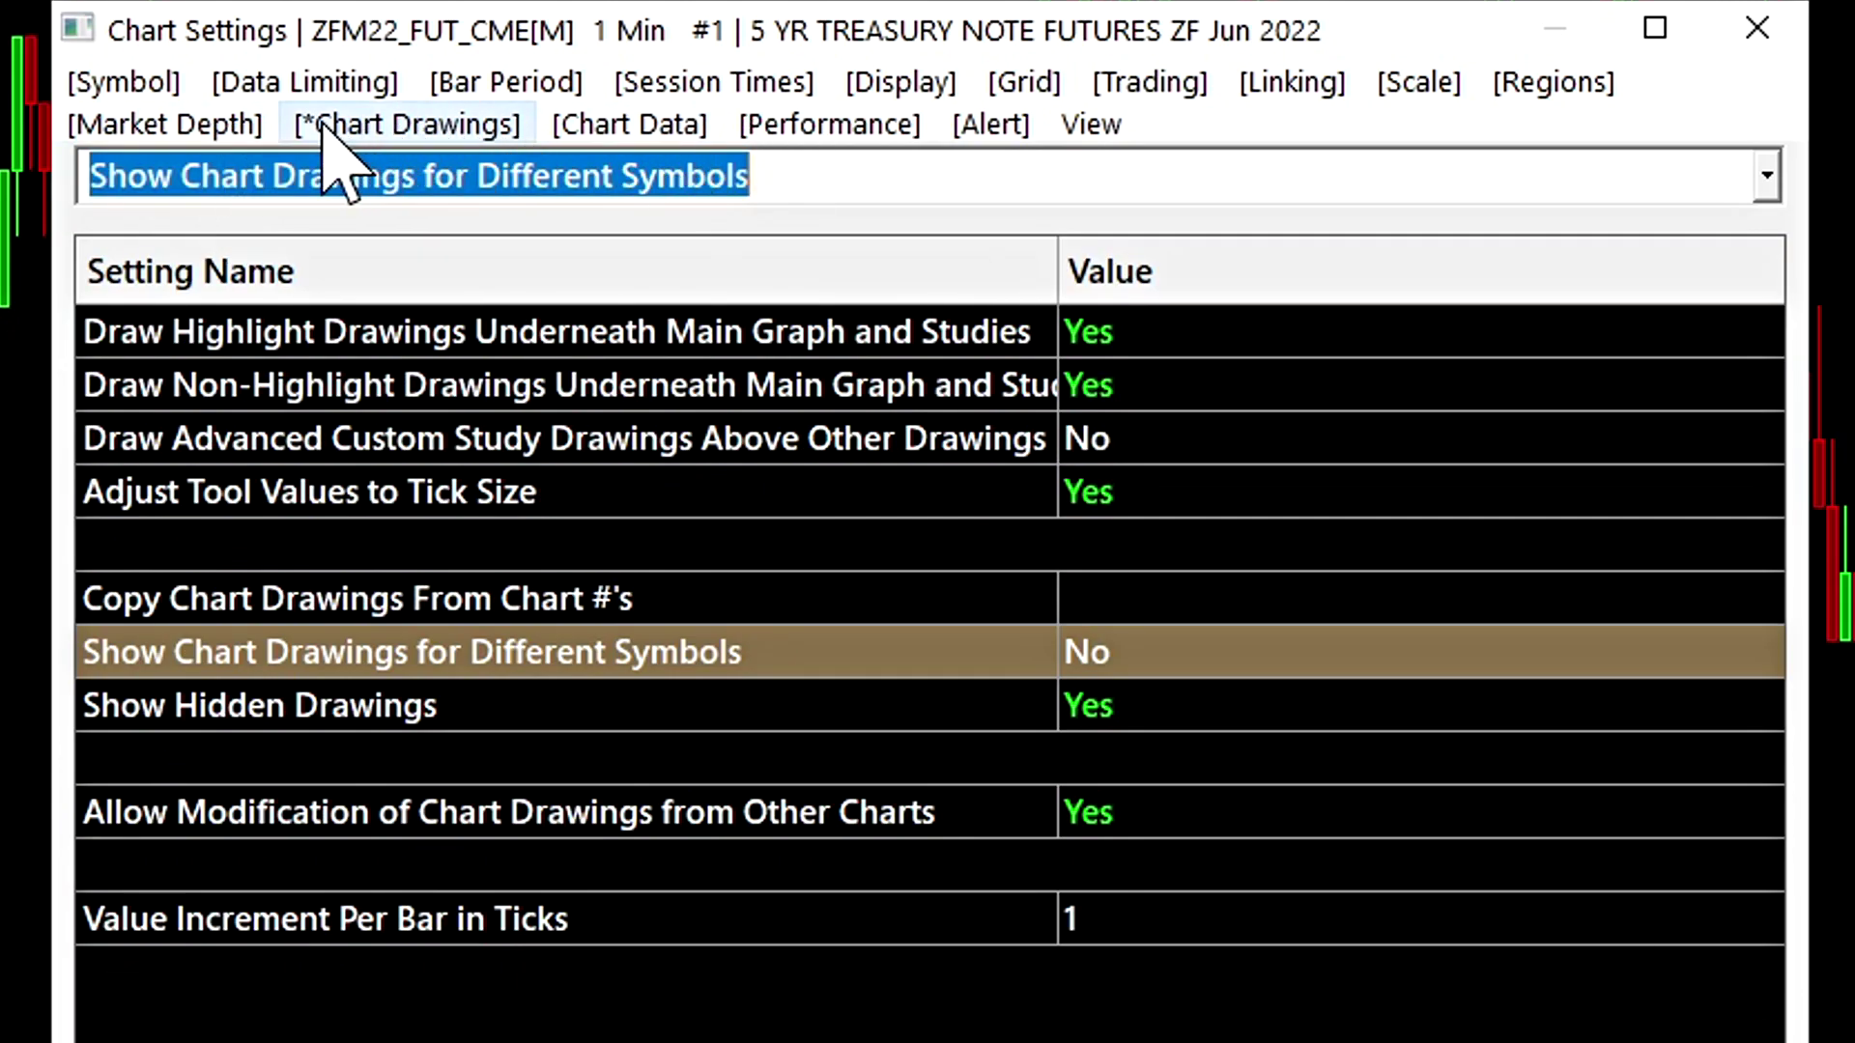
left_click(124, 82)
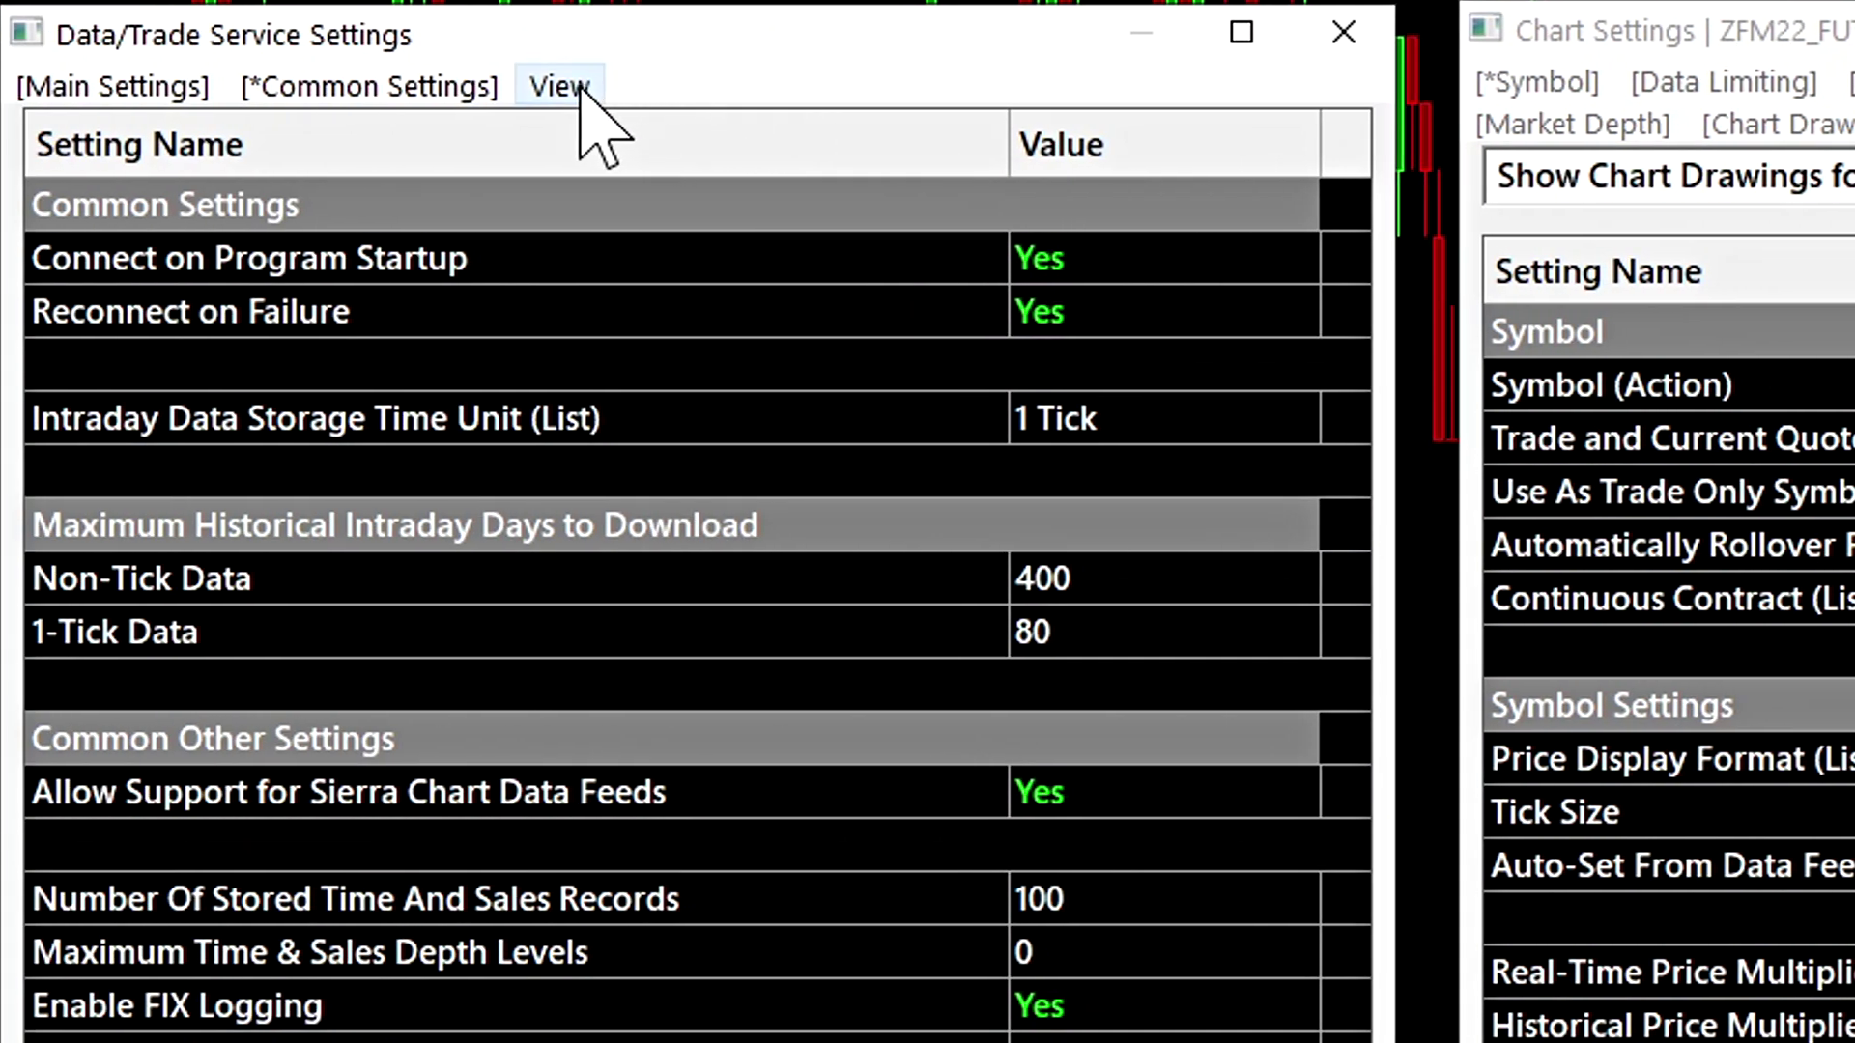
Step: Show Original Values, switch Connect on Program Startup from Yes to No, and apply
left_click(560, 86)
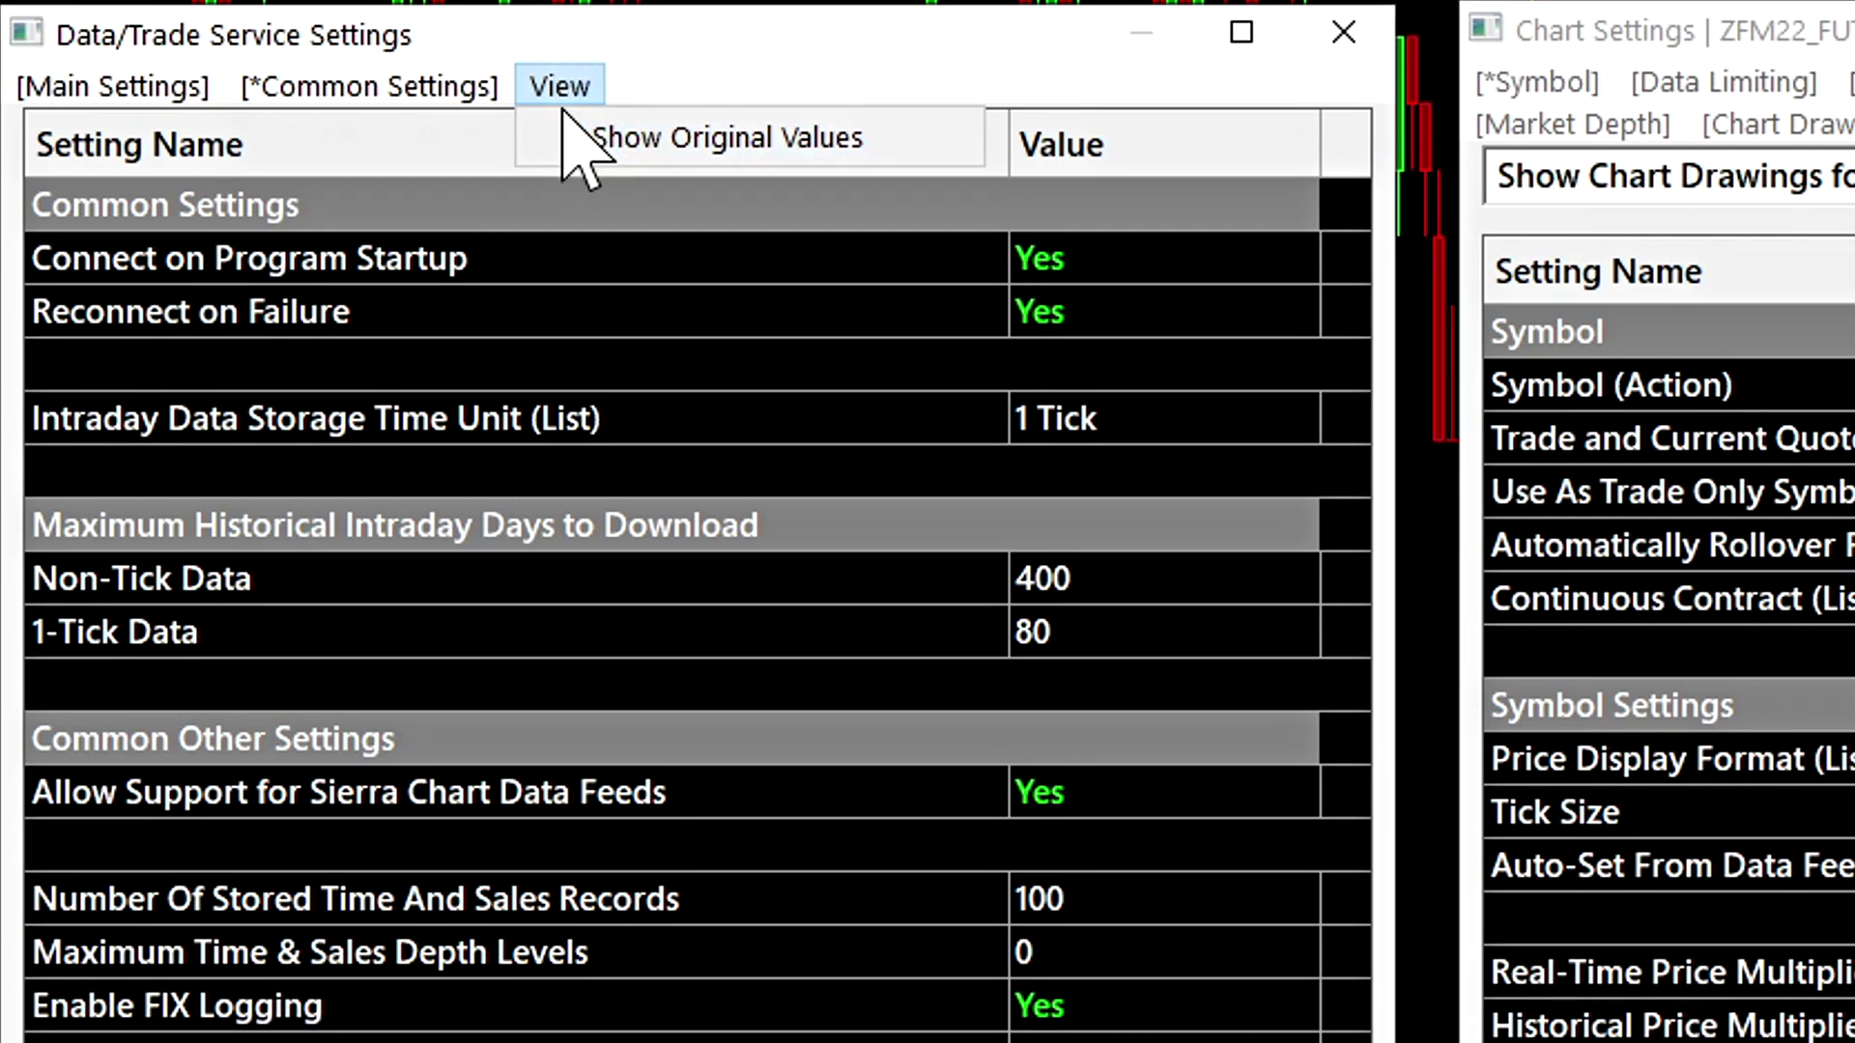
left_click(644, 138)
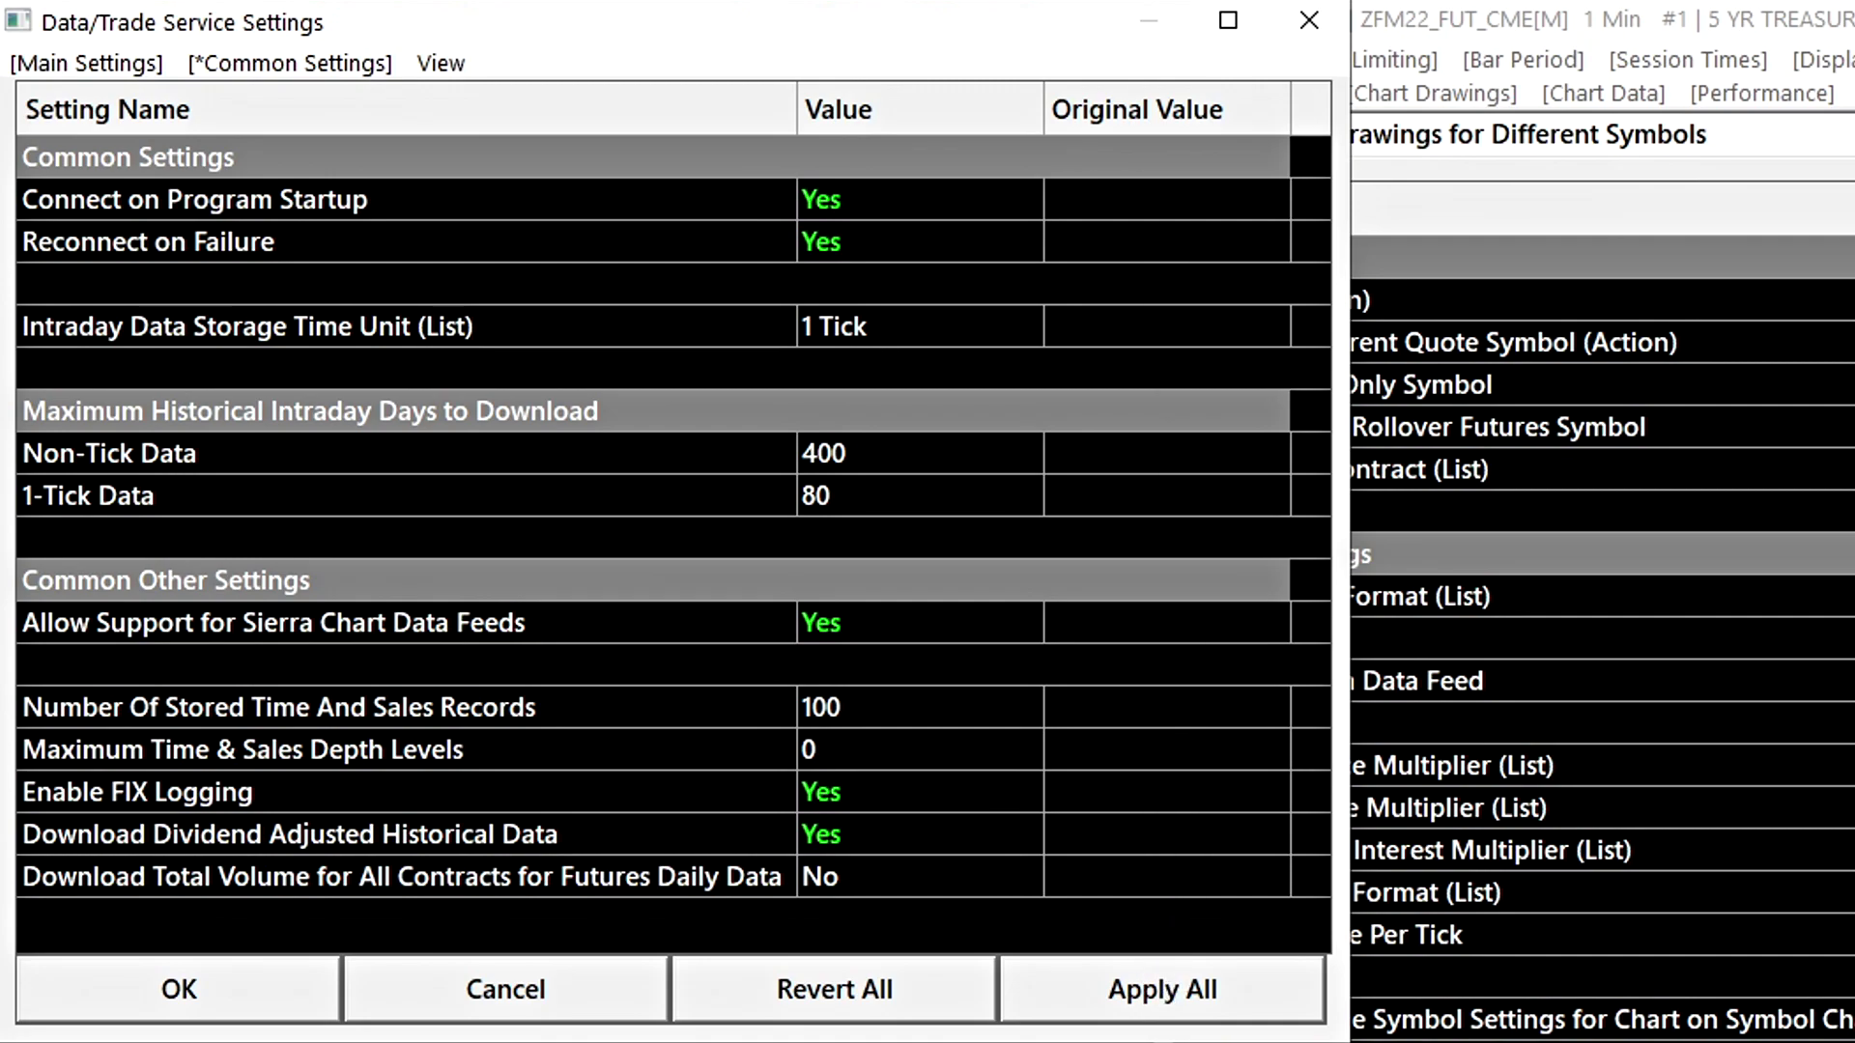
left_click(850, 203)
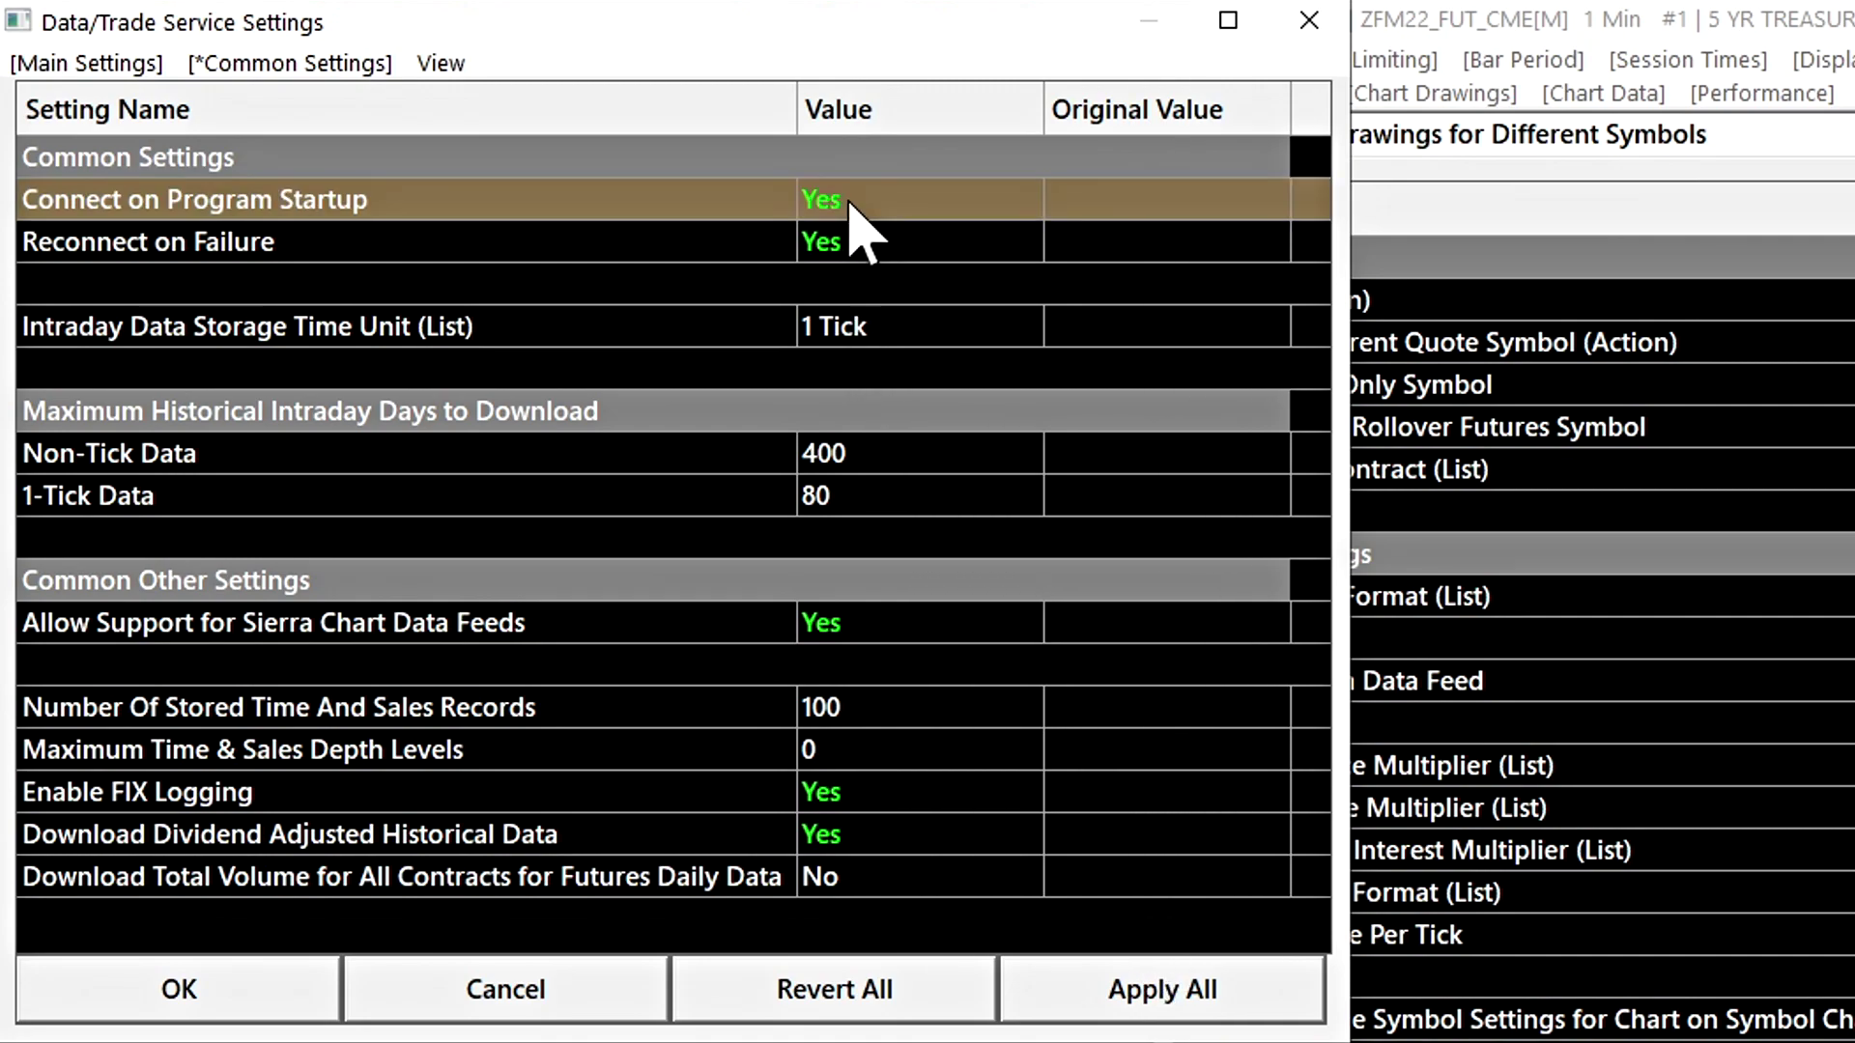
double_click(850, 202)
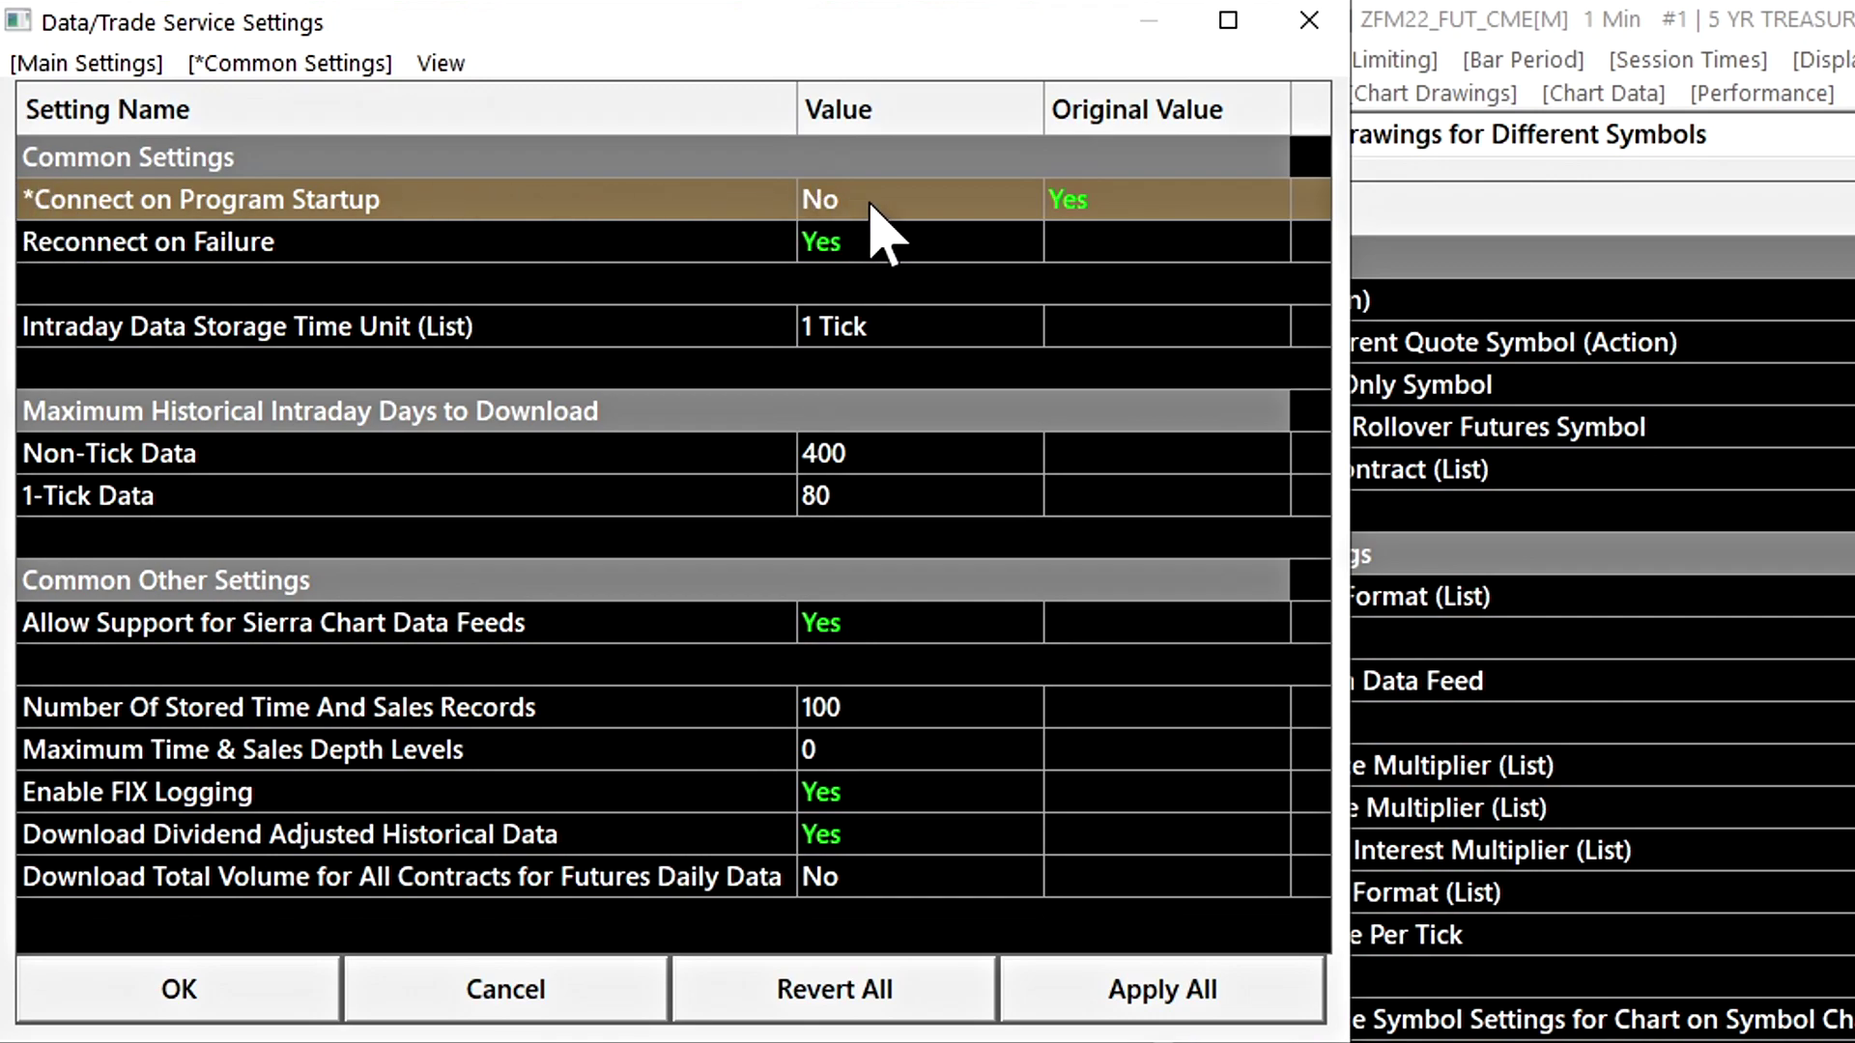
left_click(1116, 1013)
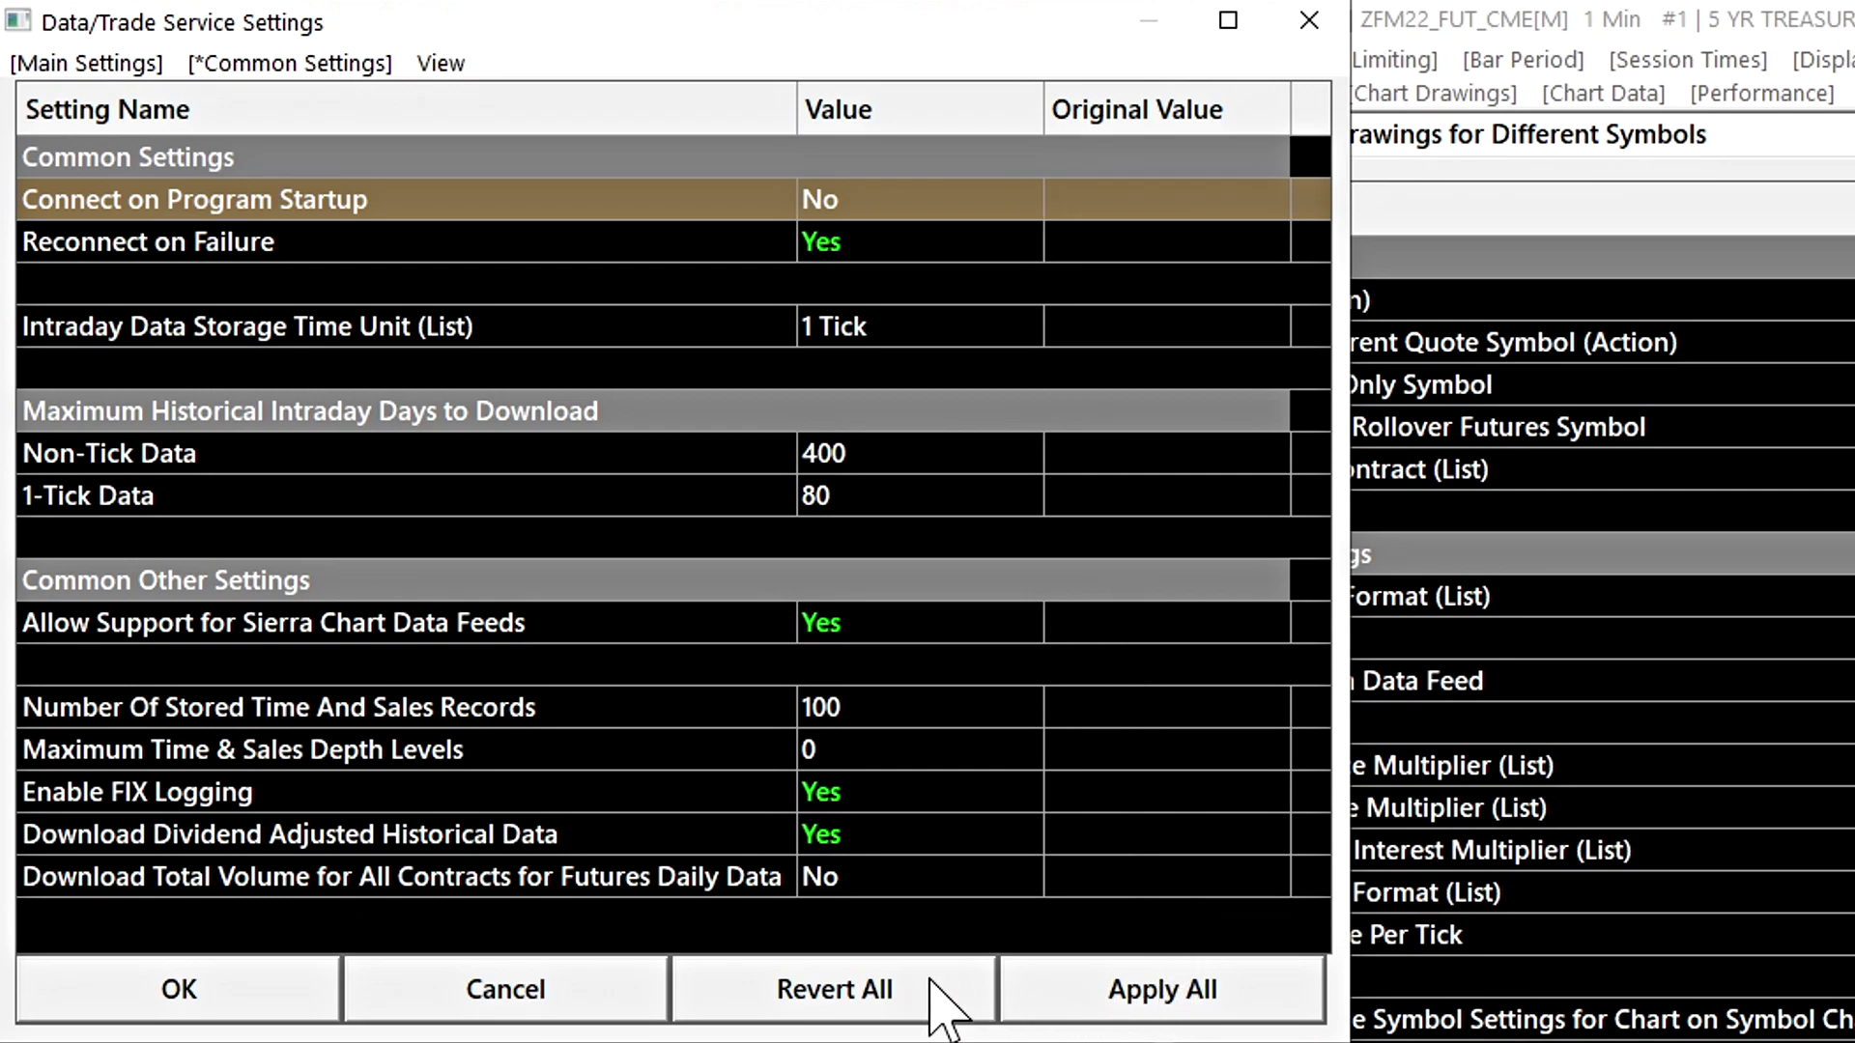
Step: Change 1-Tick Data download days to 6, then revert it back to 80
left_click(839, 999)
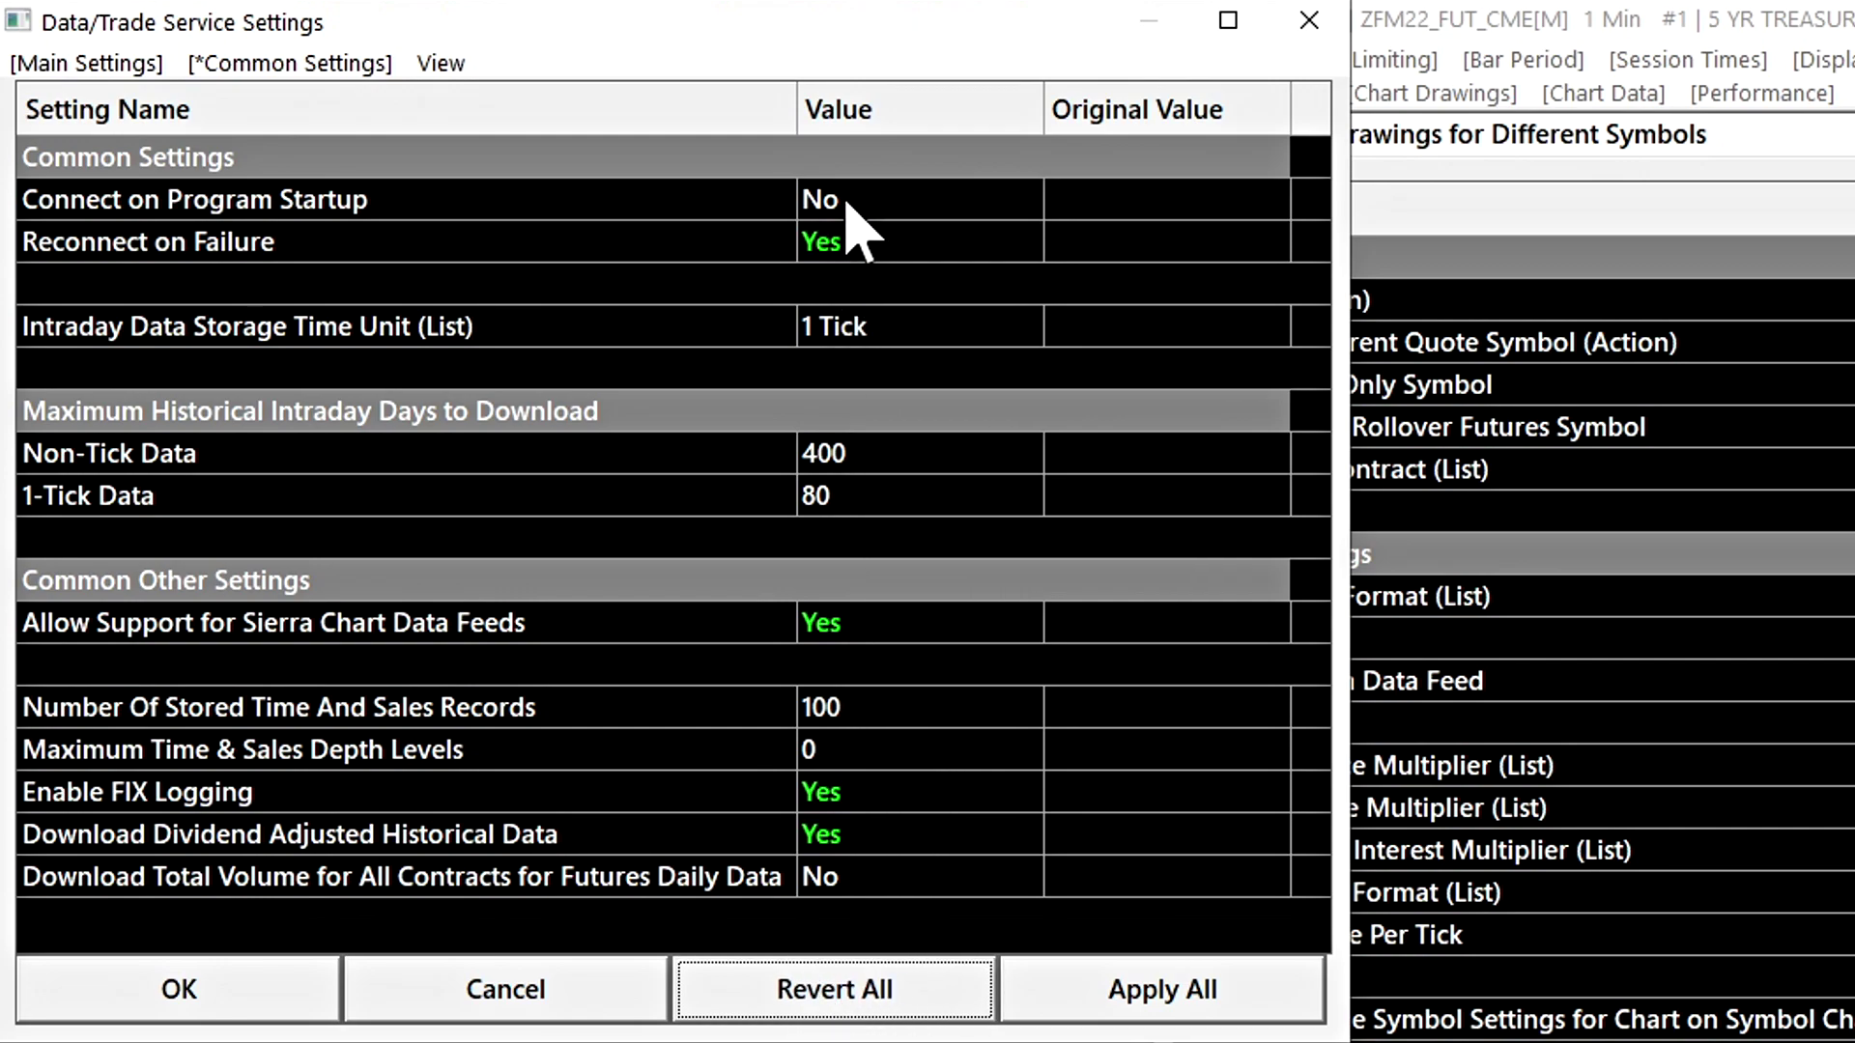
left_click(734, 489)
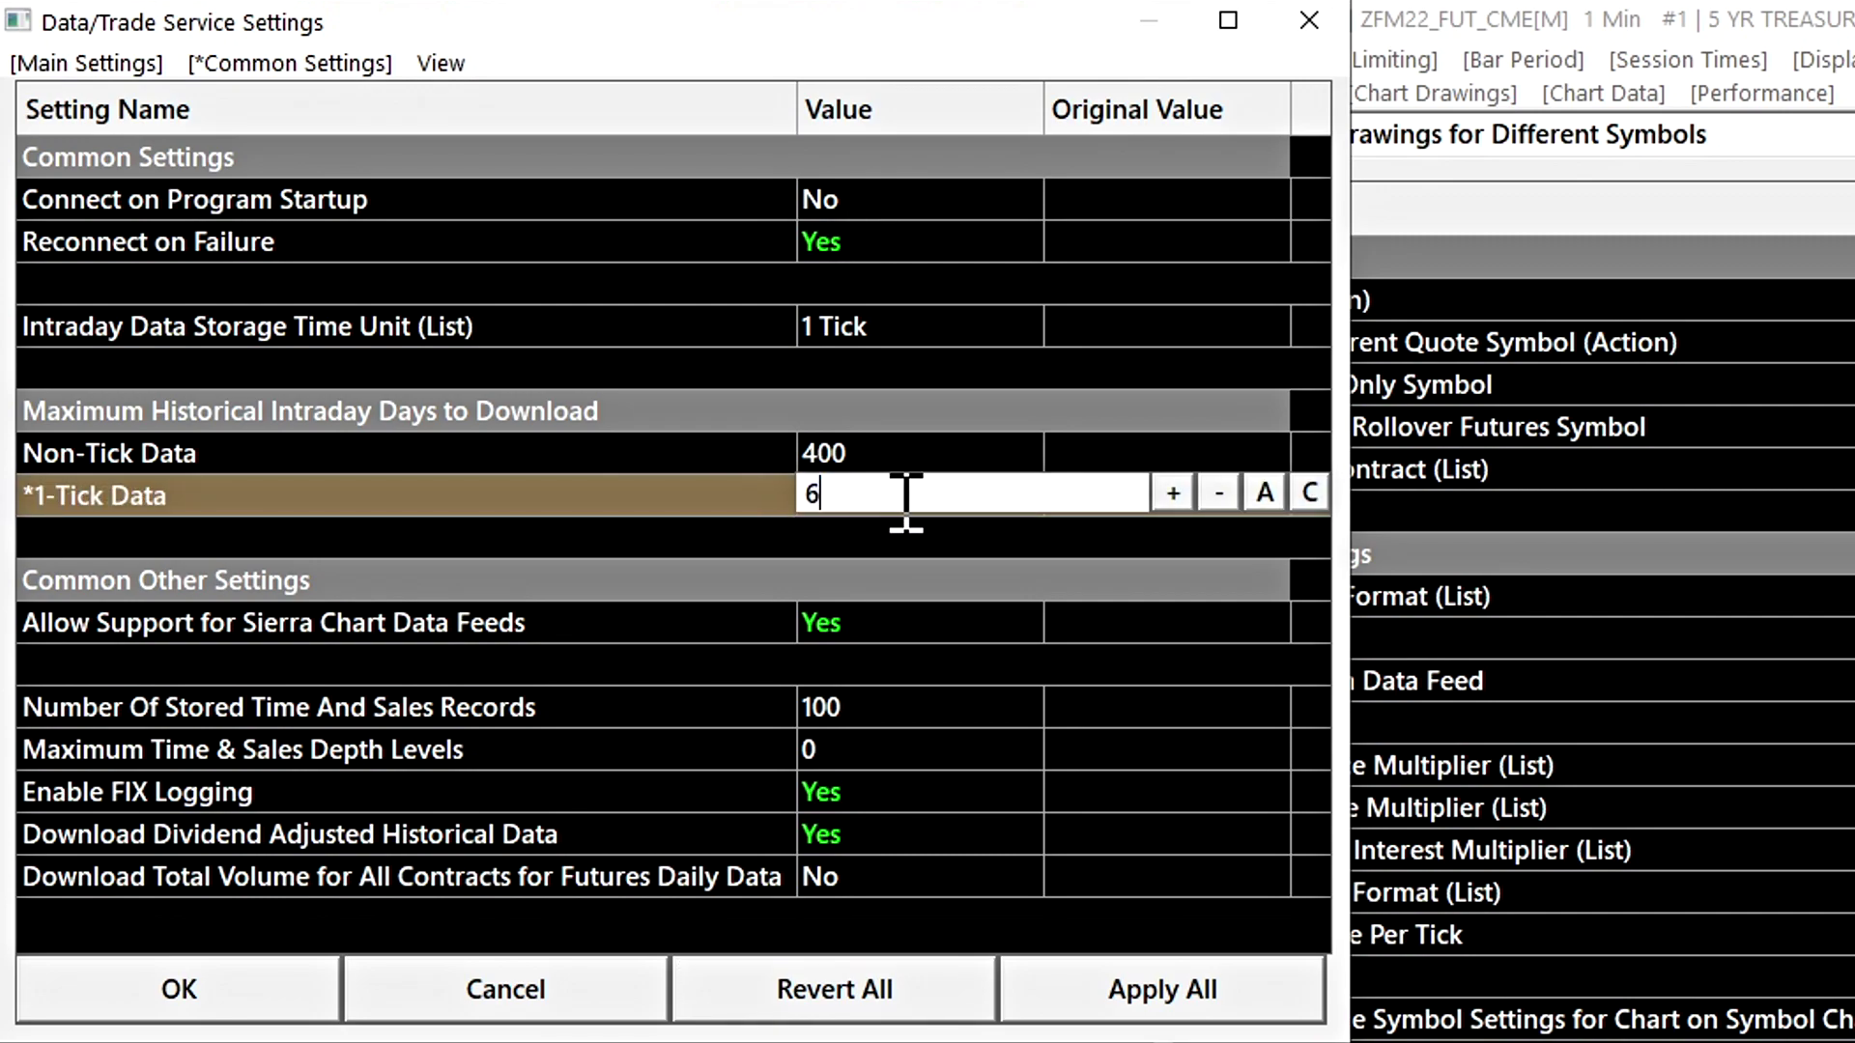
key("Return")
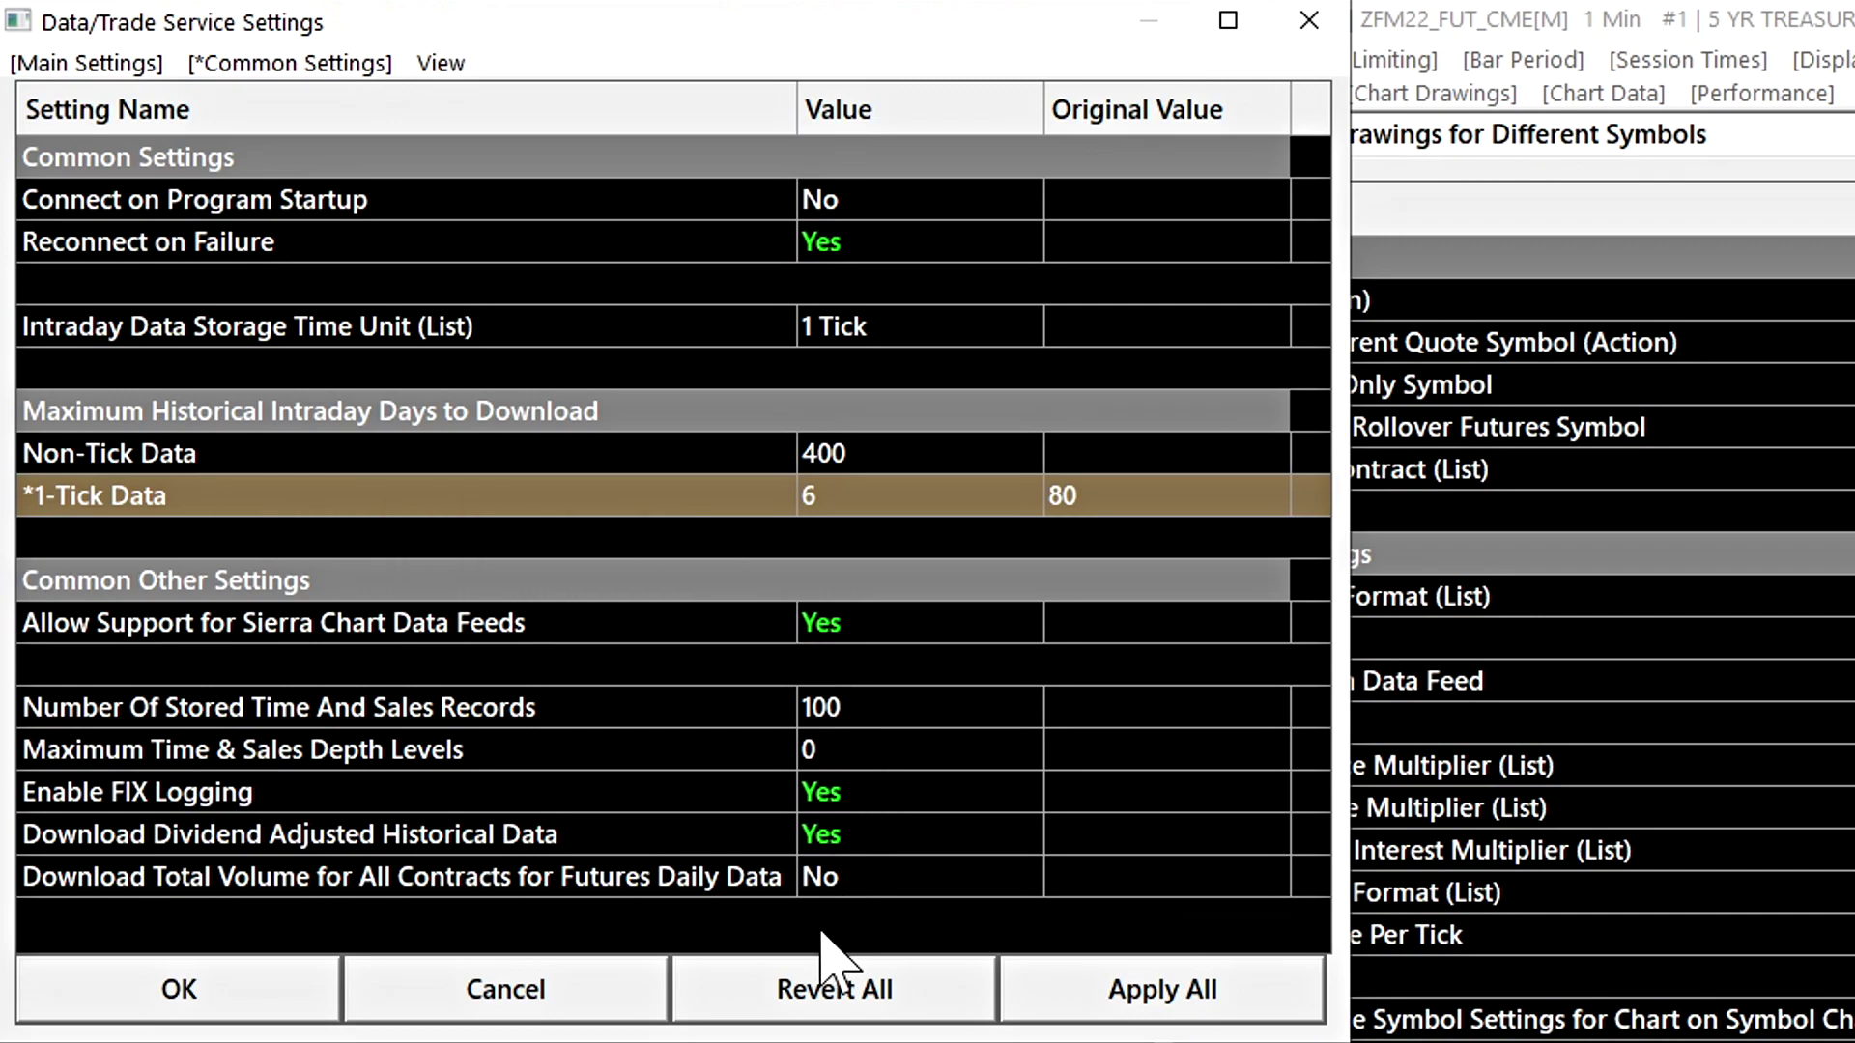
left_click(836, 995)
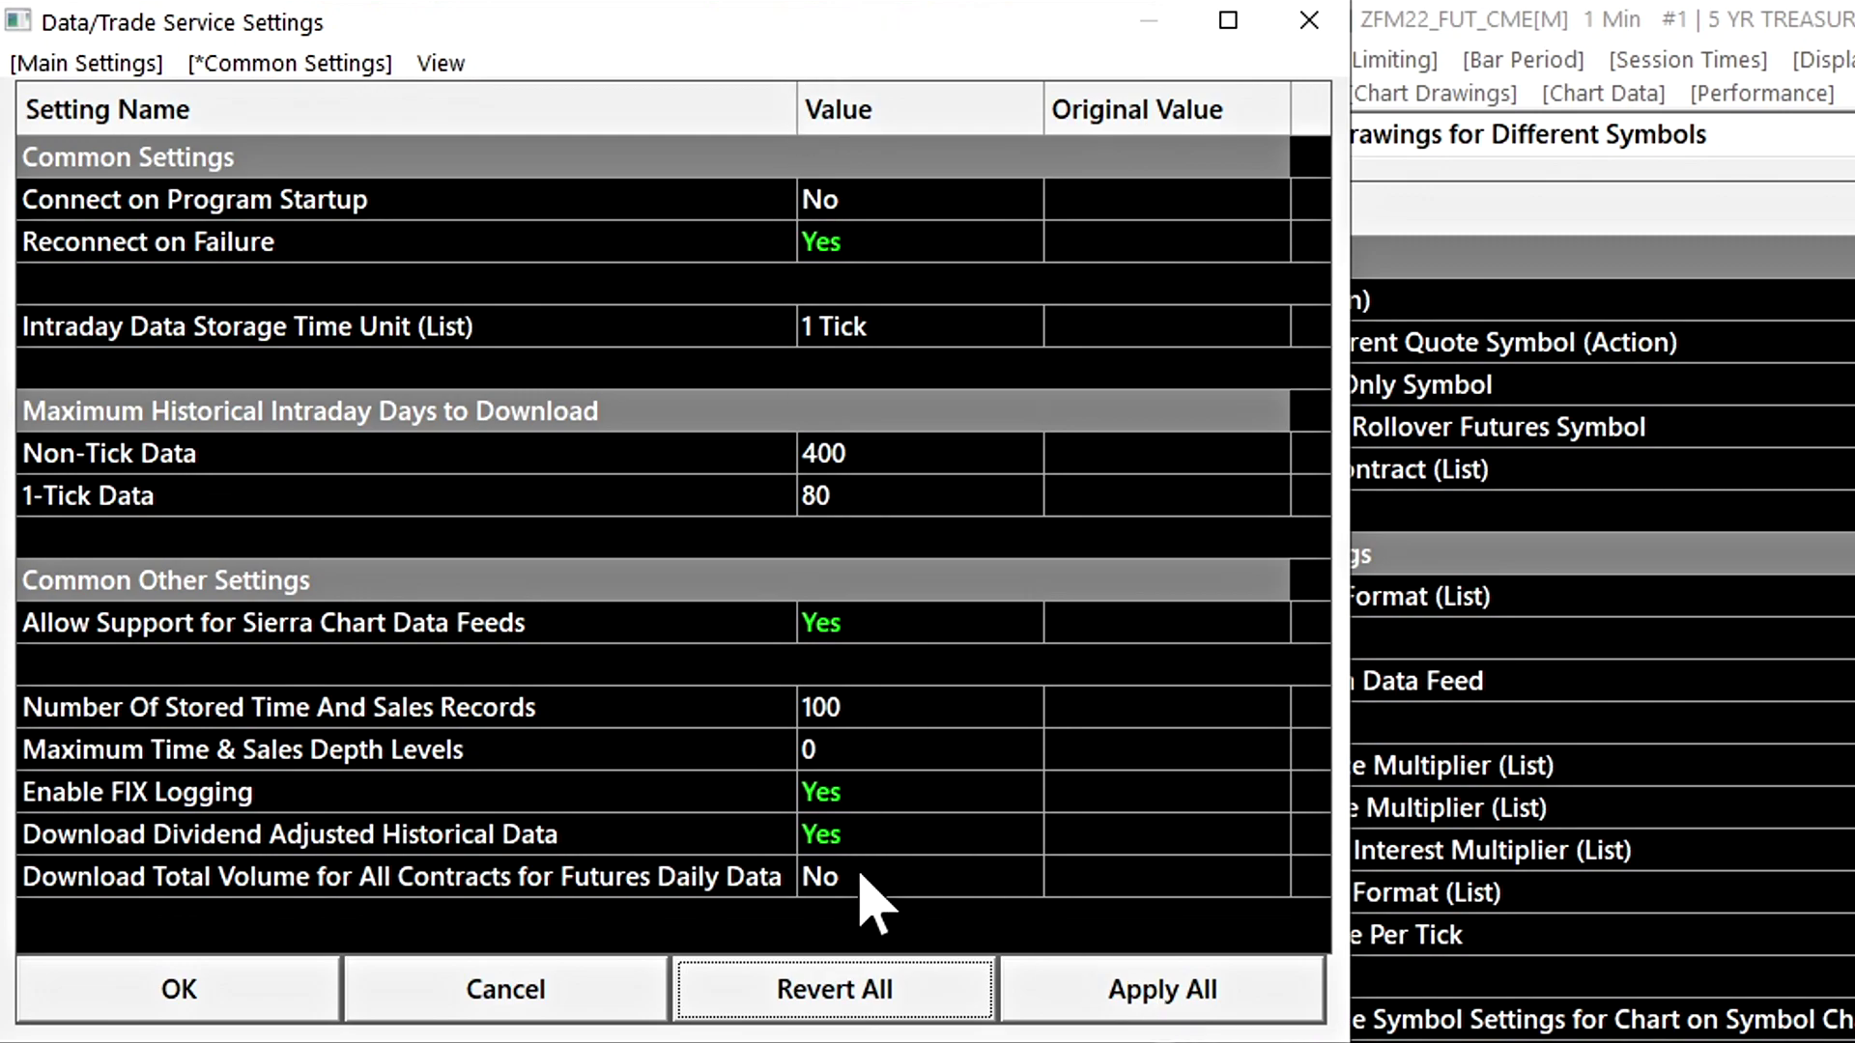
left_click(816, 495)
Step: Enter 6 for 1-Tick Data, then change it to 58 and apply
type("6")
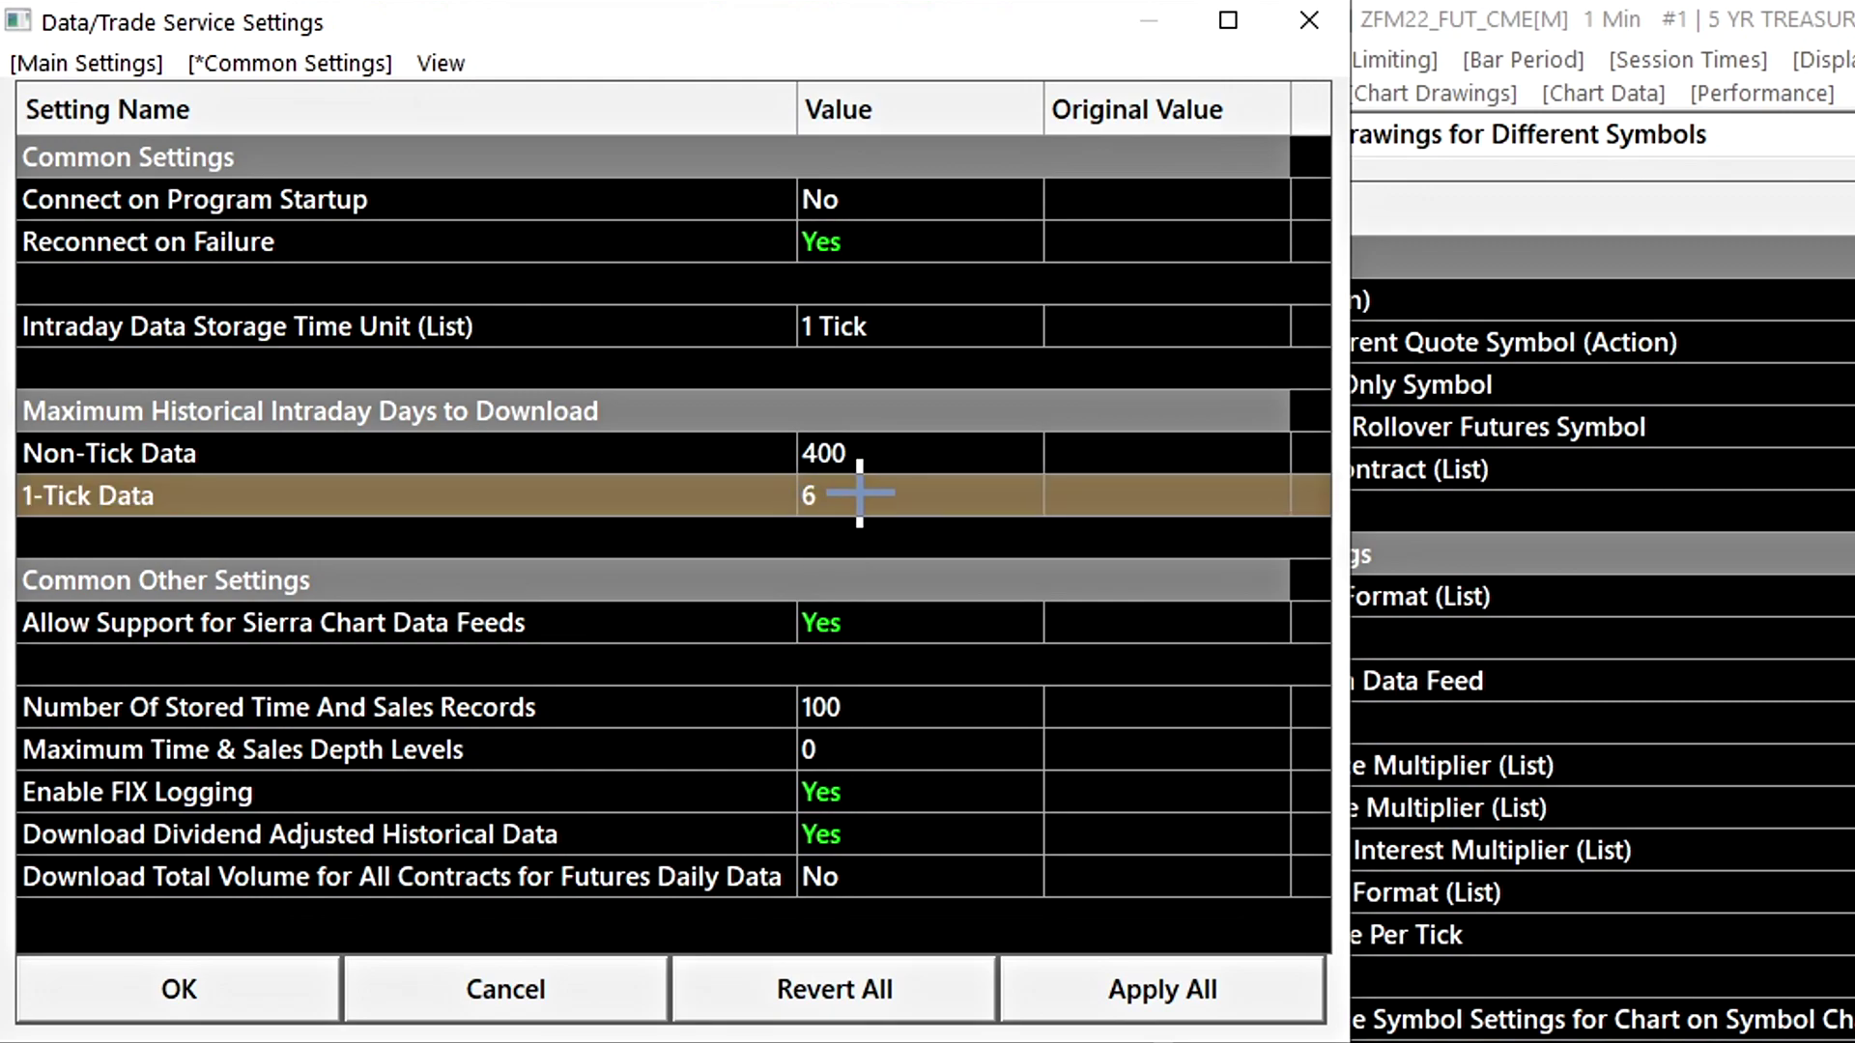
key("Return")
left_click(849, 493)
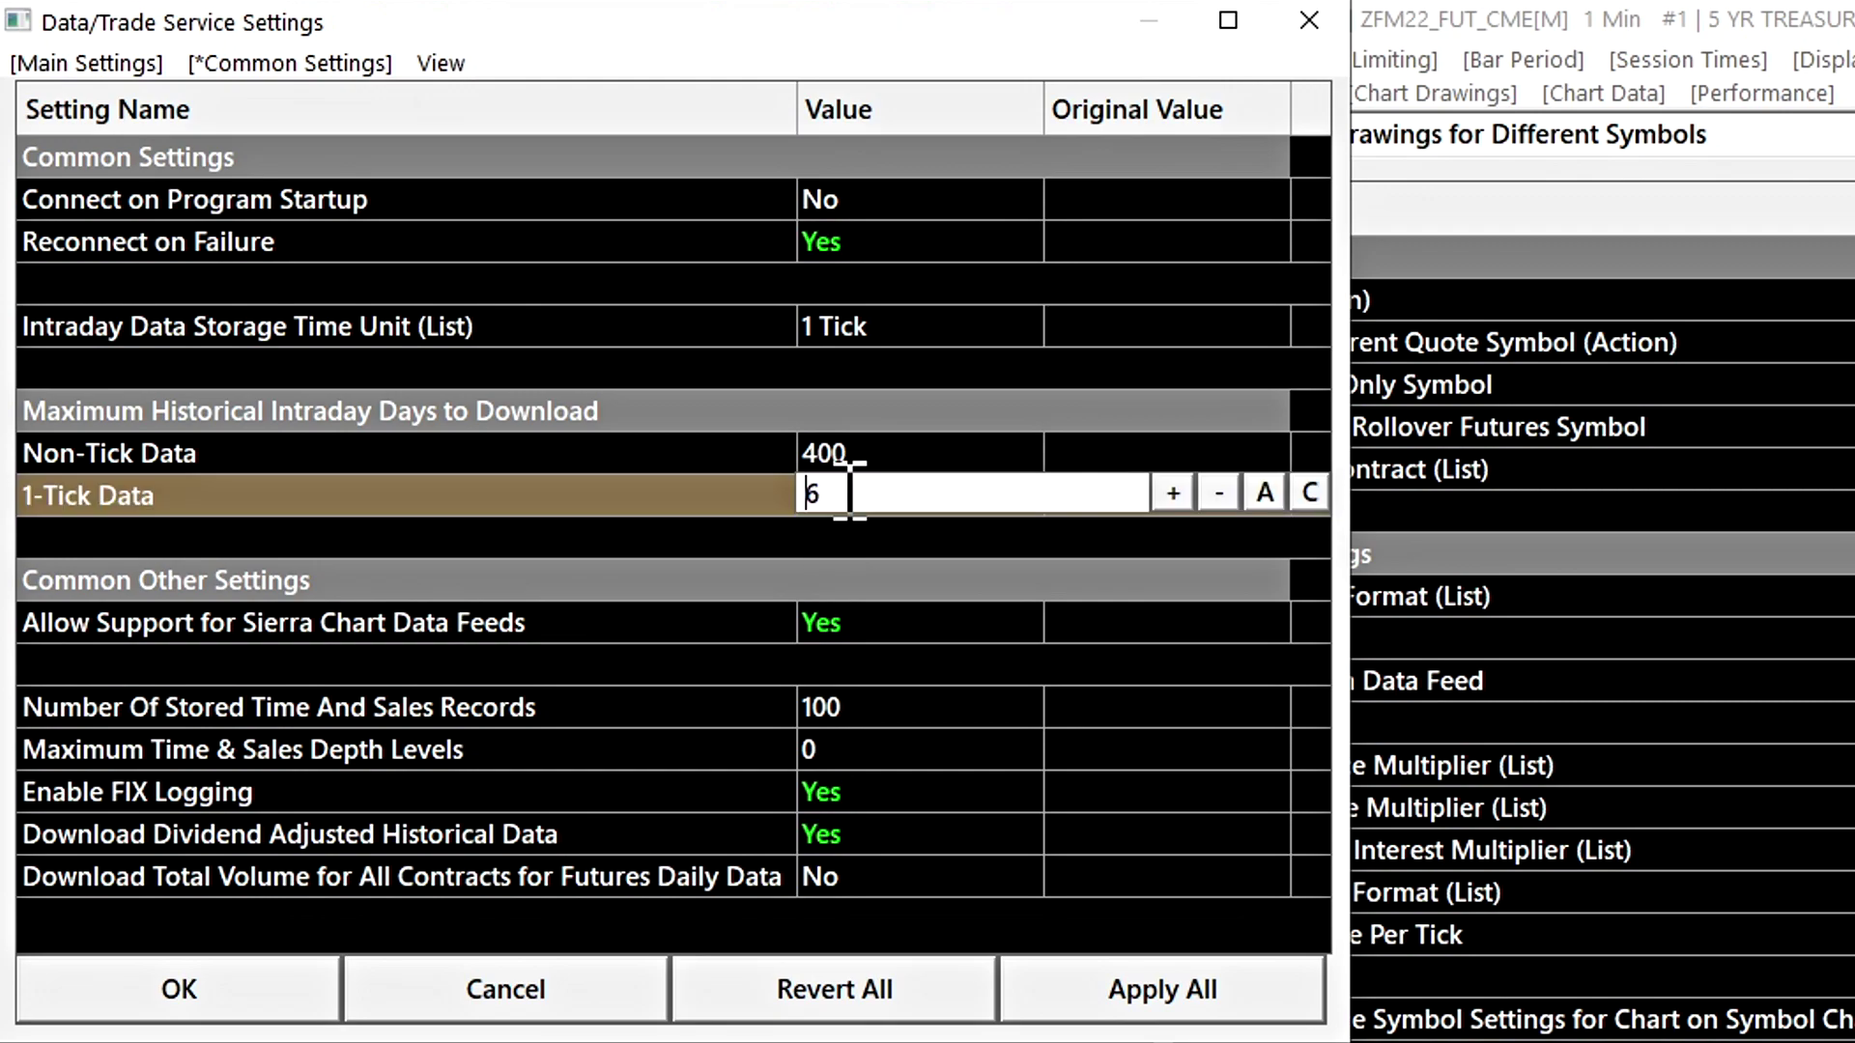
left_click_drag(877, 493, 777, 488)
key("Return")
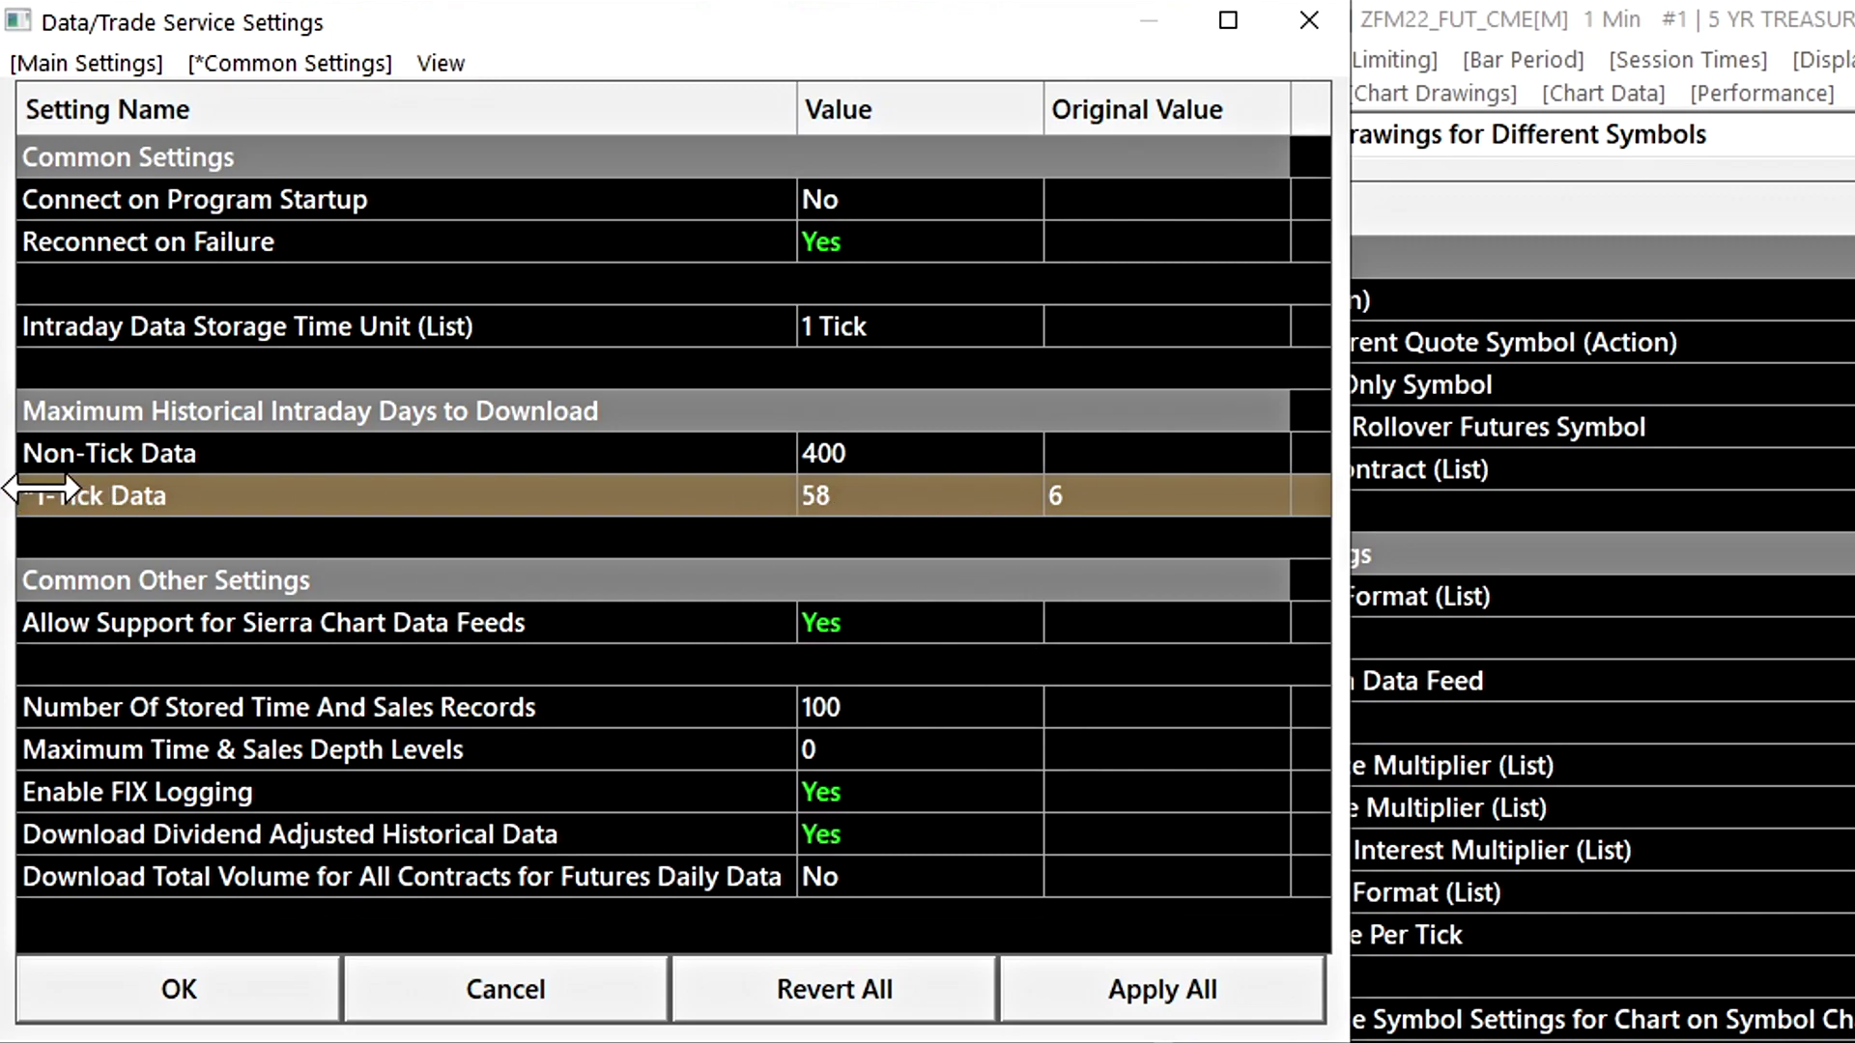
left_click(1150, 986)
Step: Start changing 1-Tick Data to 57, then cancel the edits with Escape
left_click(878, 496)
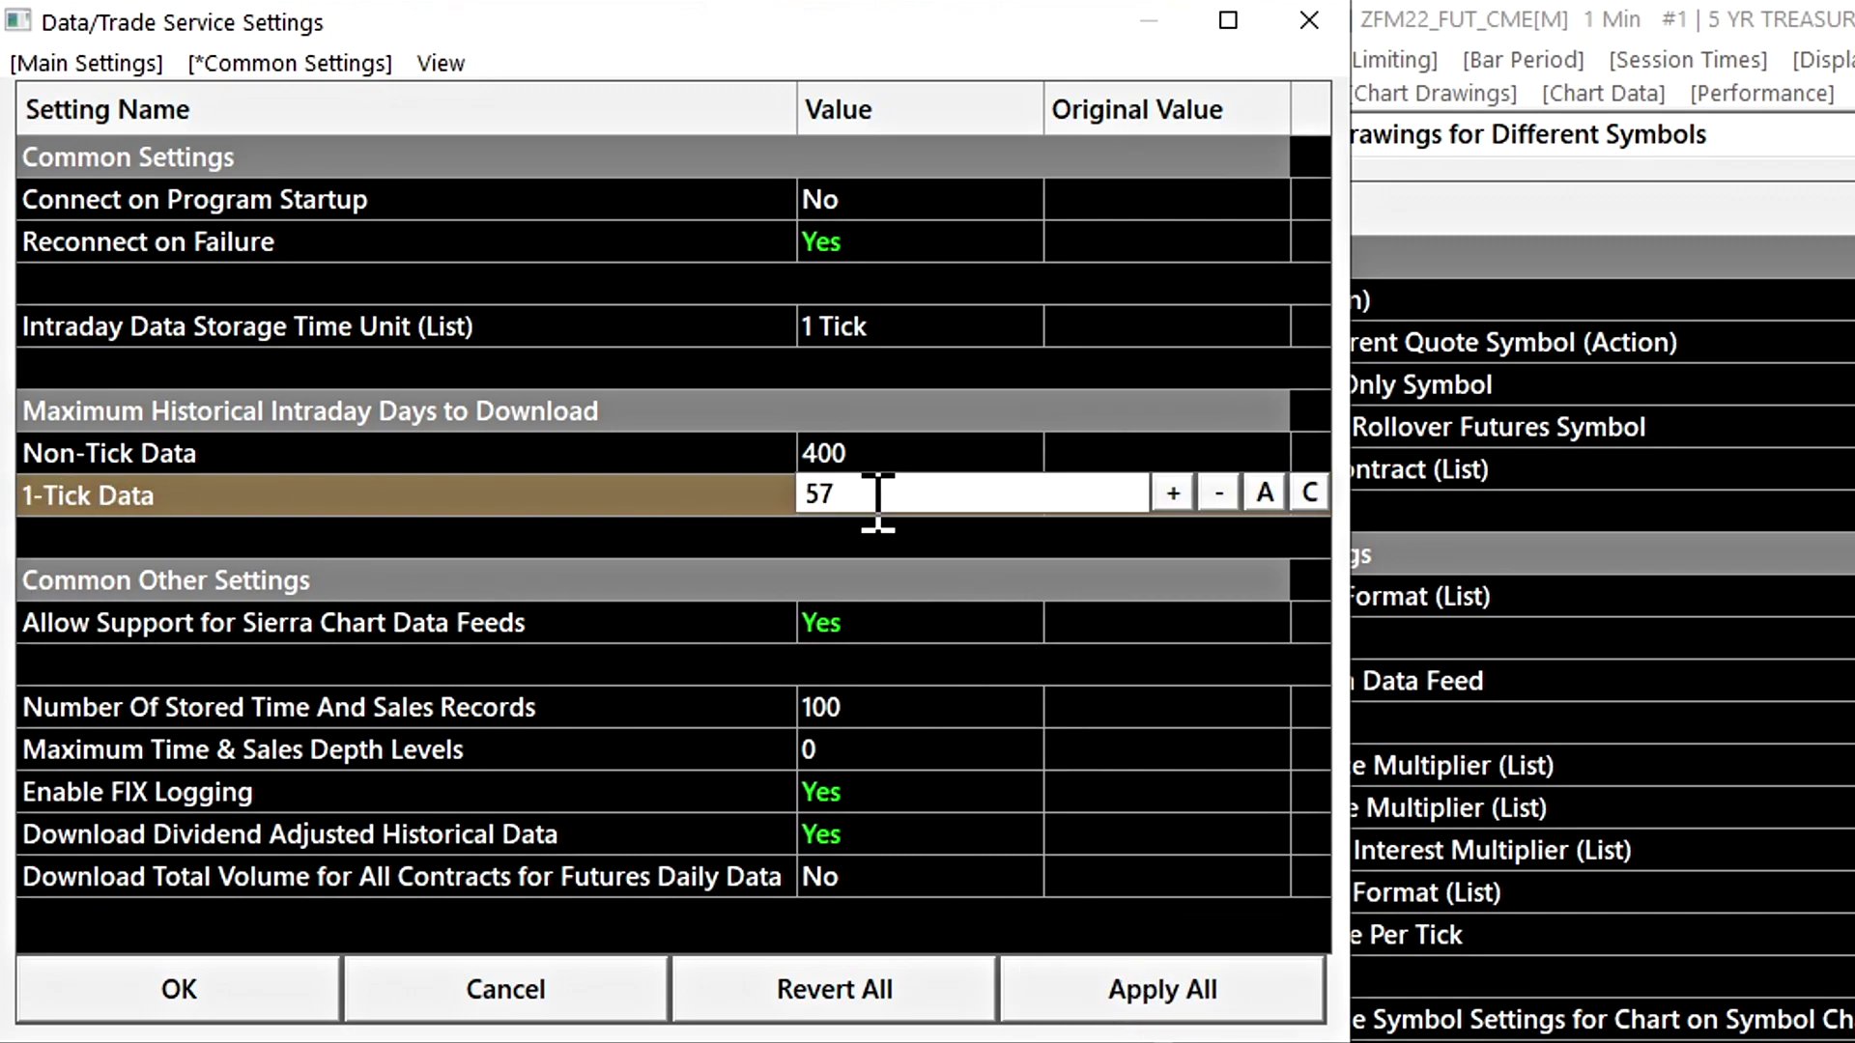
double_click(893, 495)
type("57")
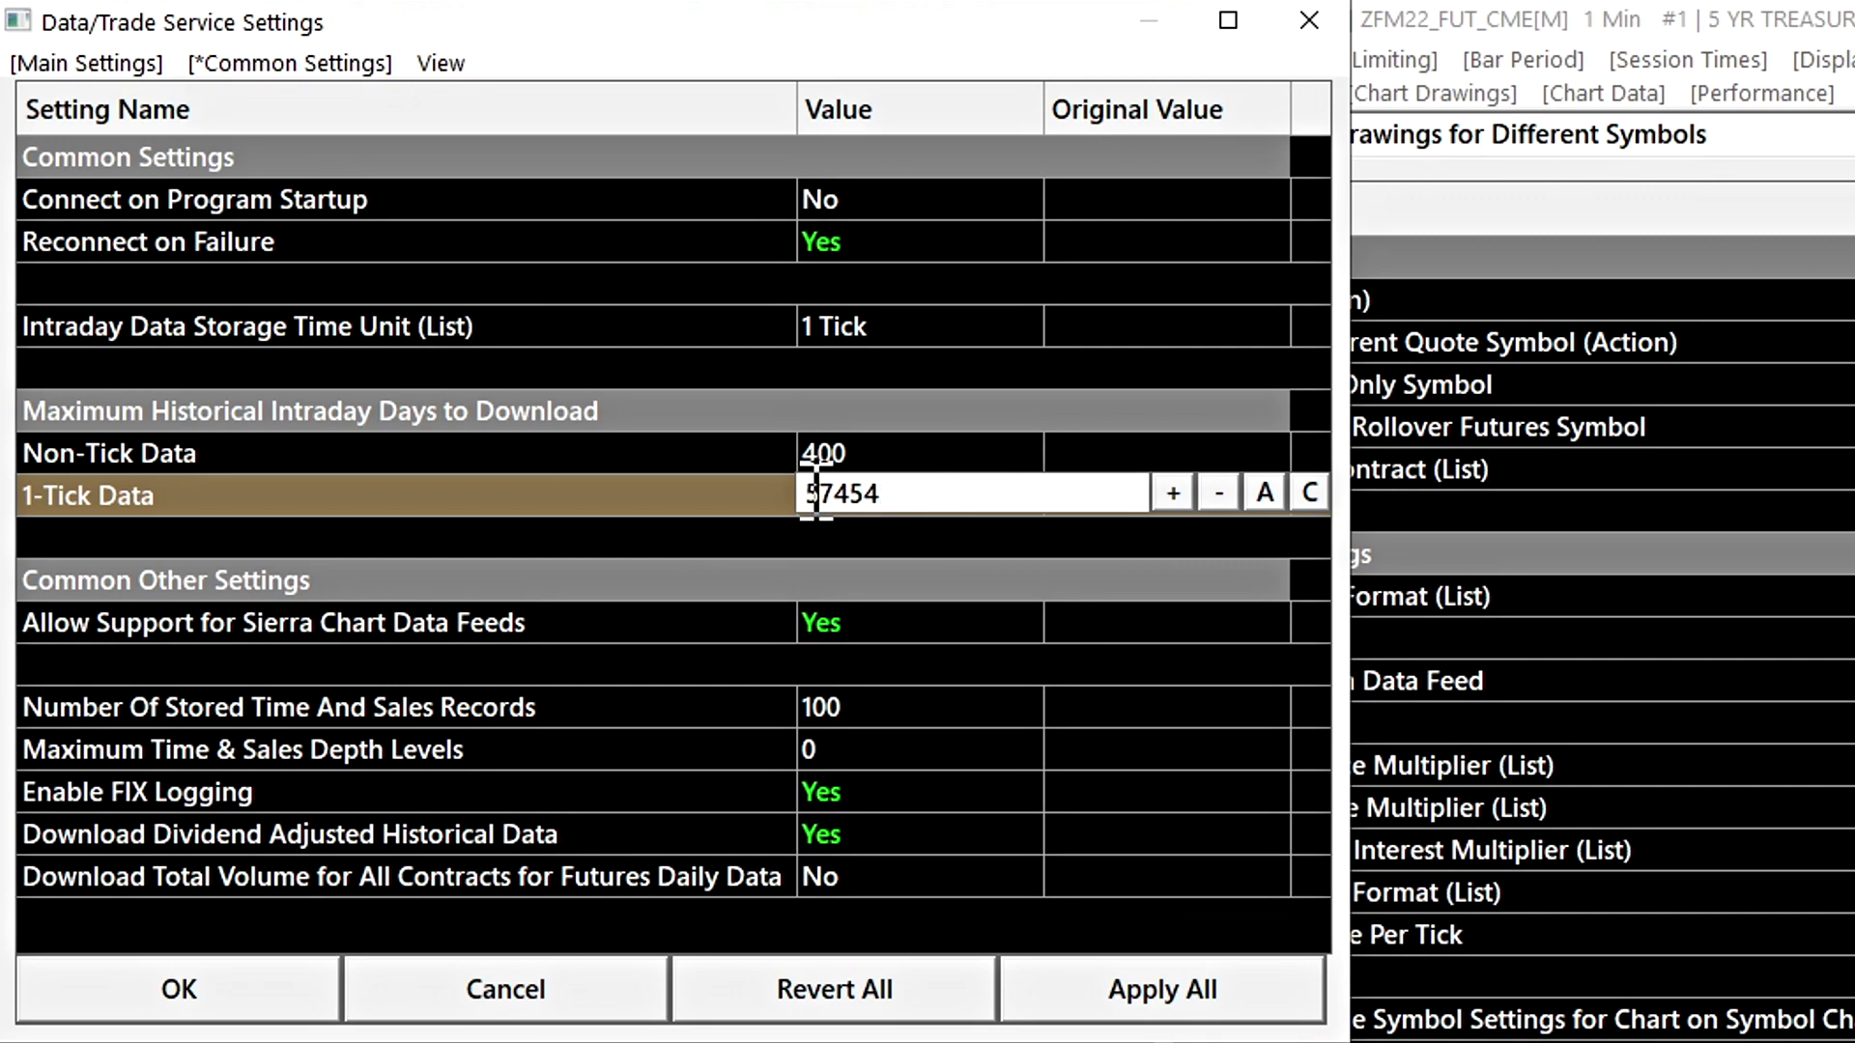
key("Escape")
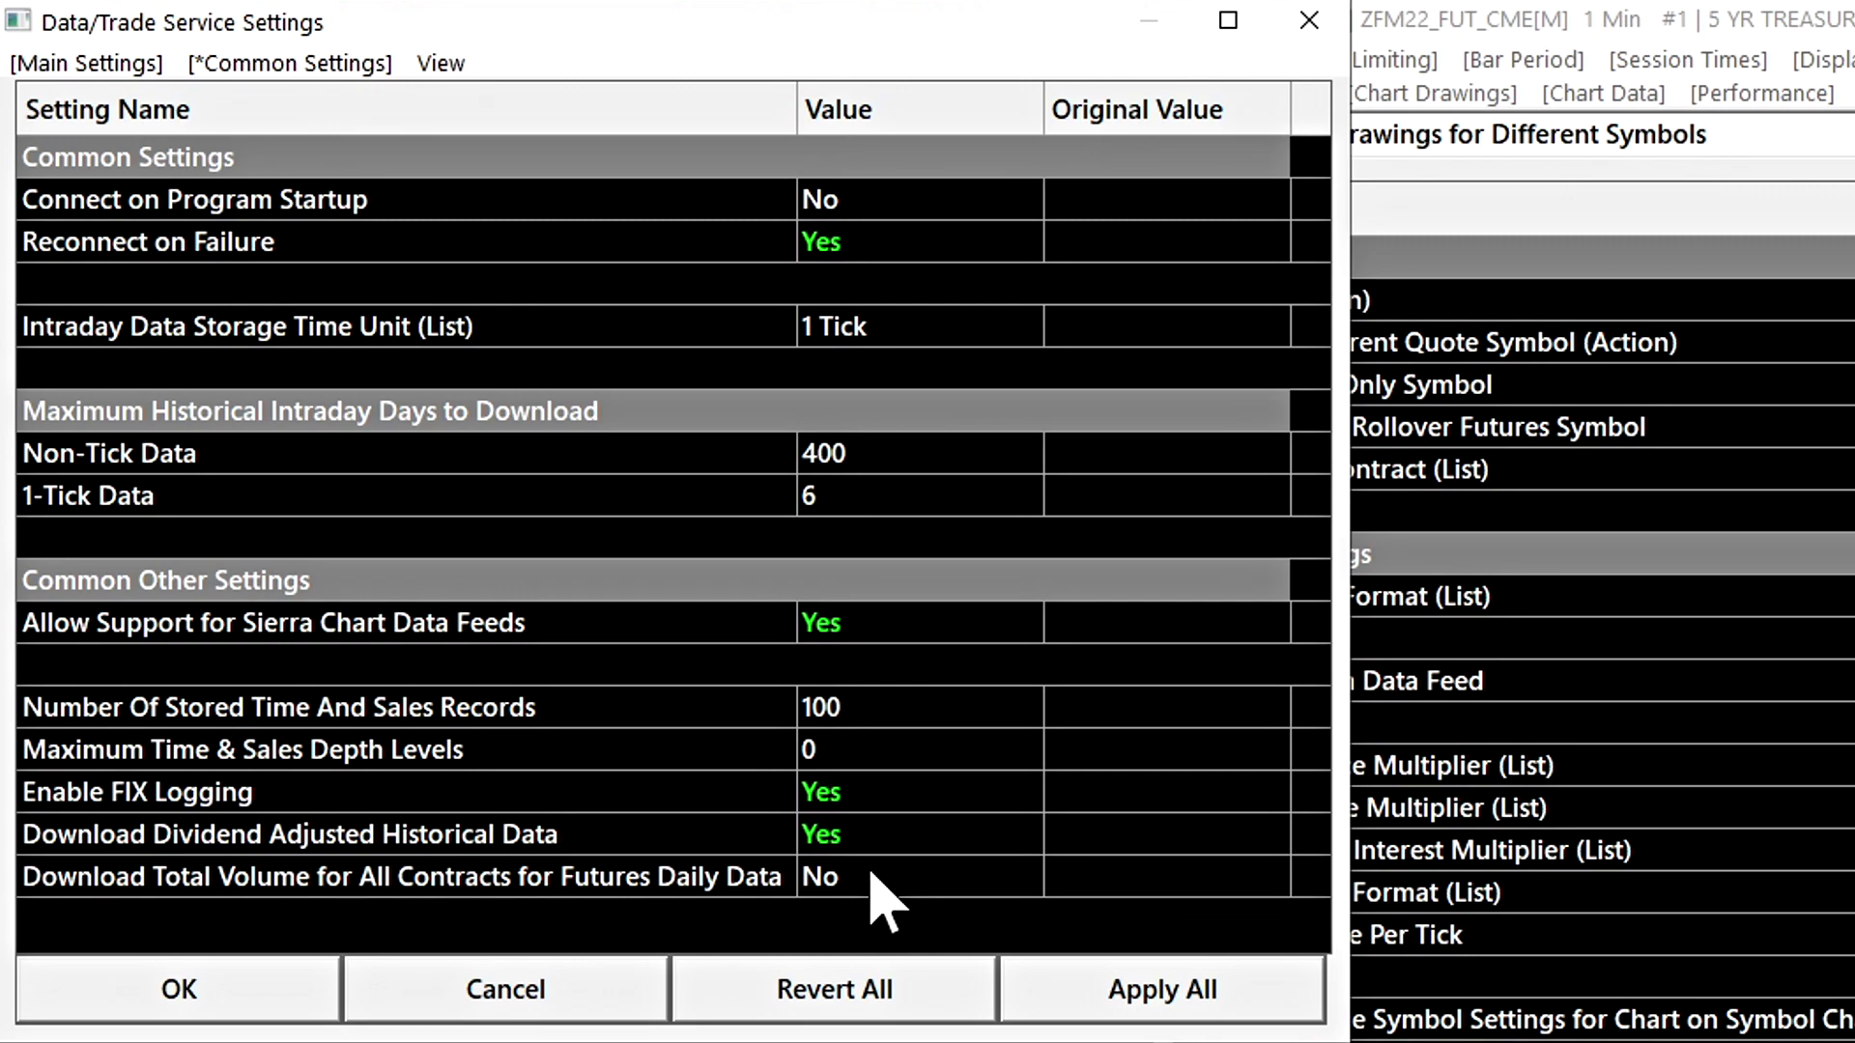
left_click(882, 497)
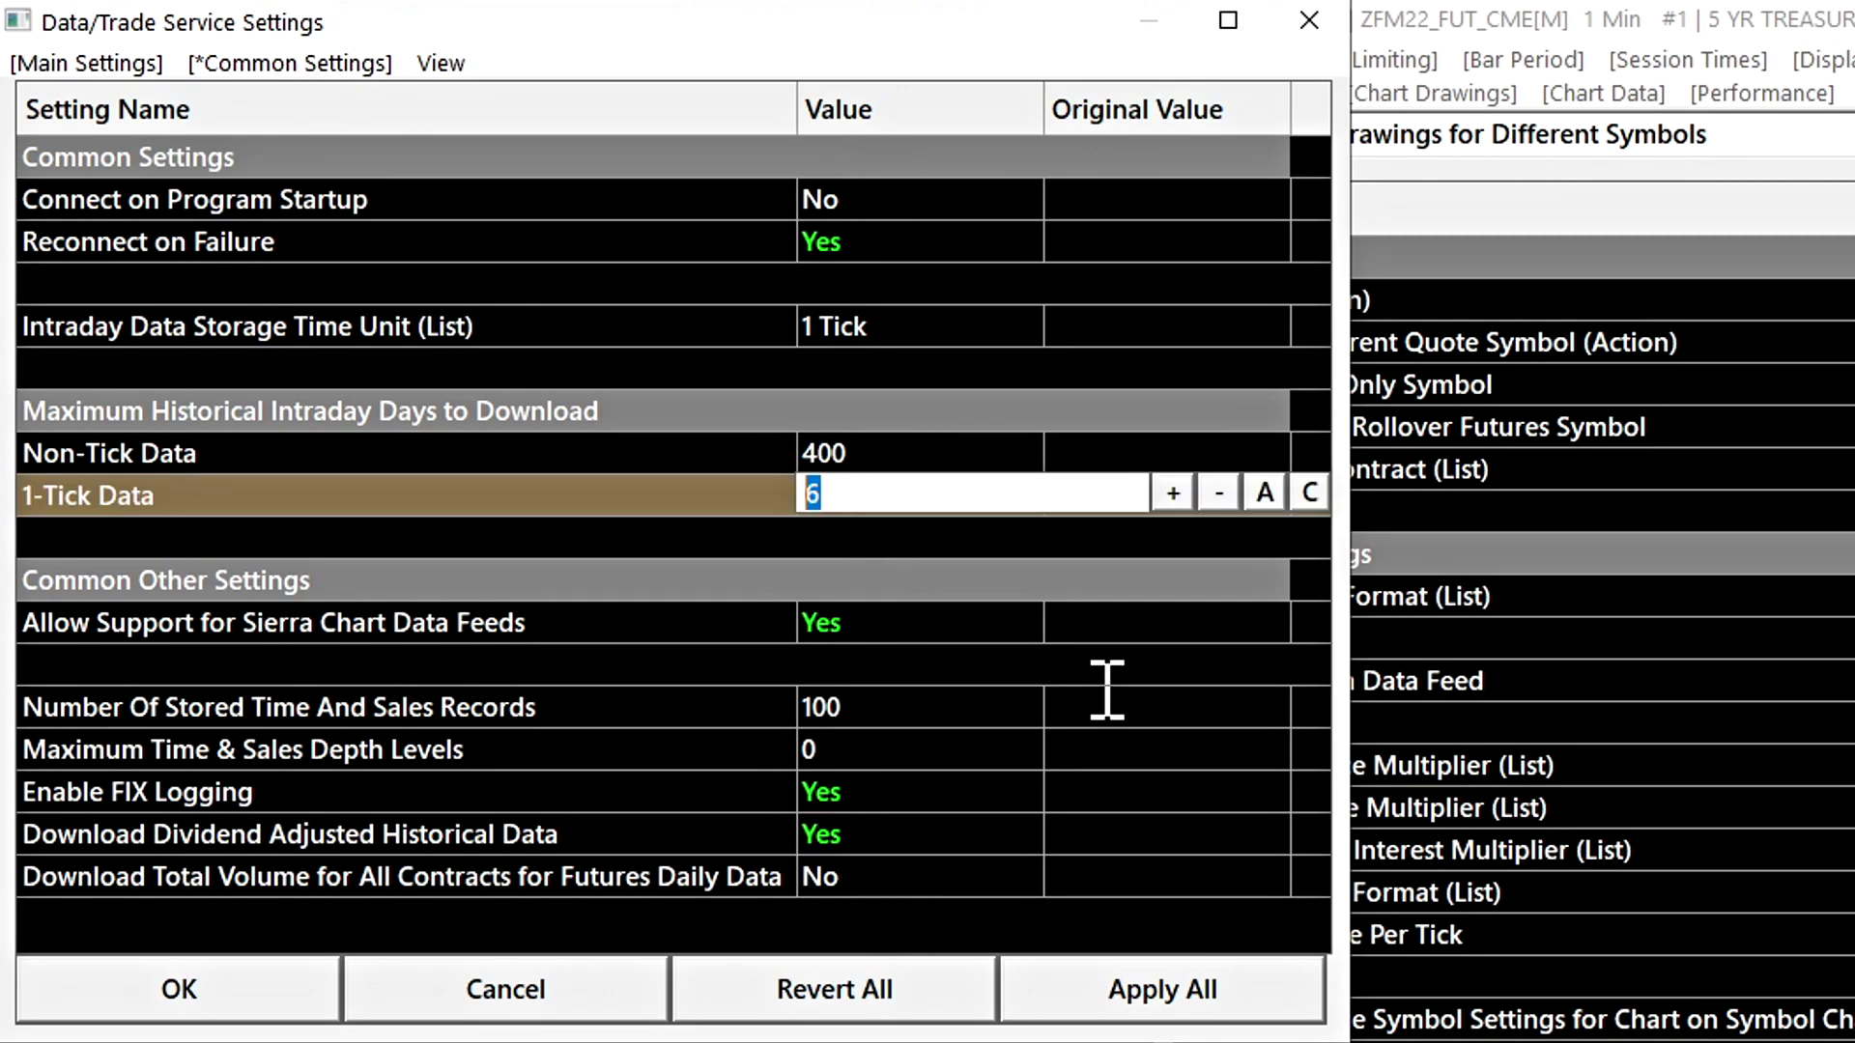
key("Escape")
key("Escape")
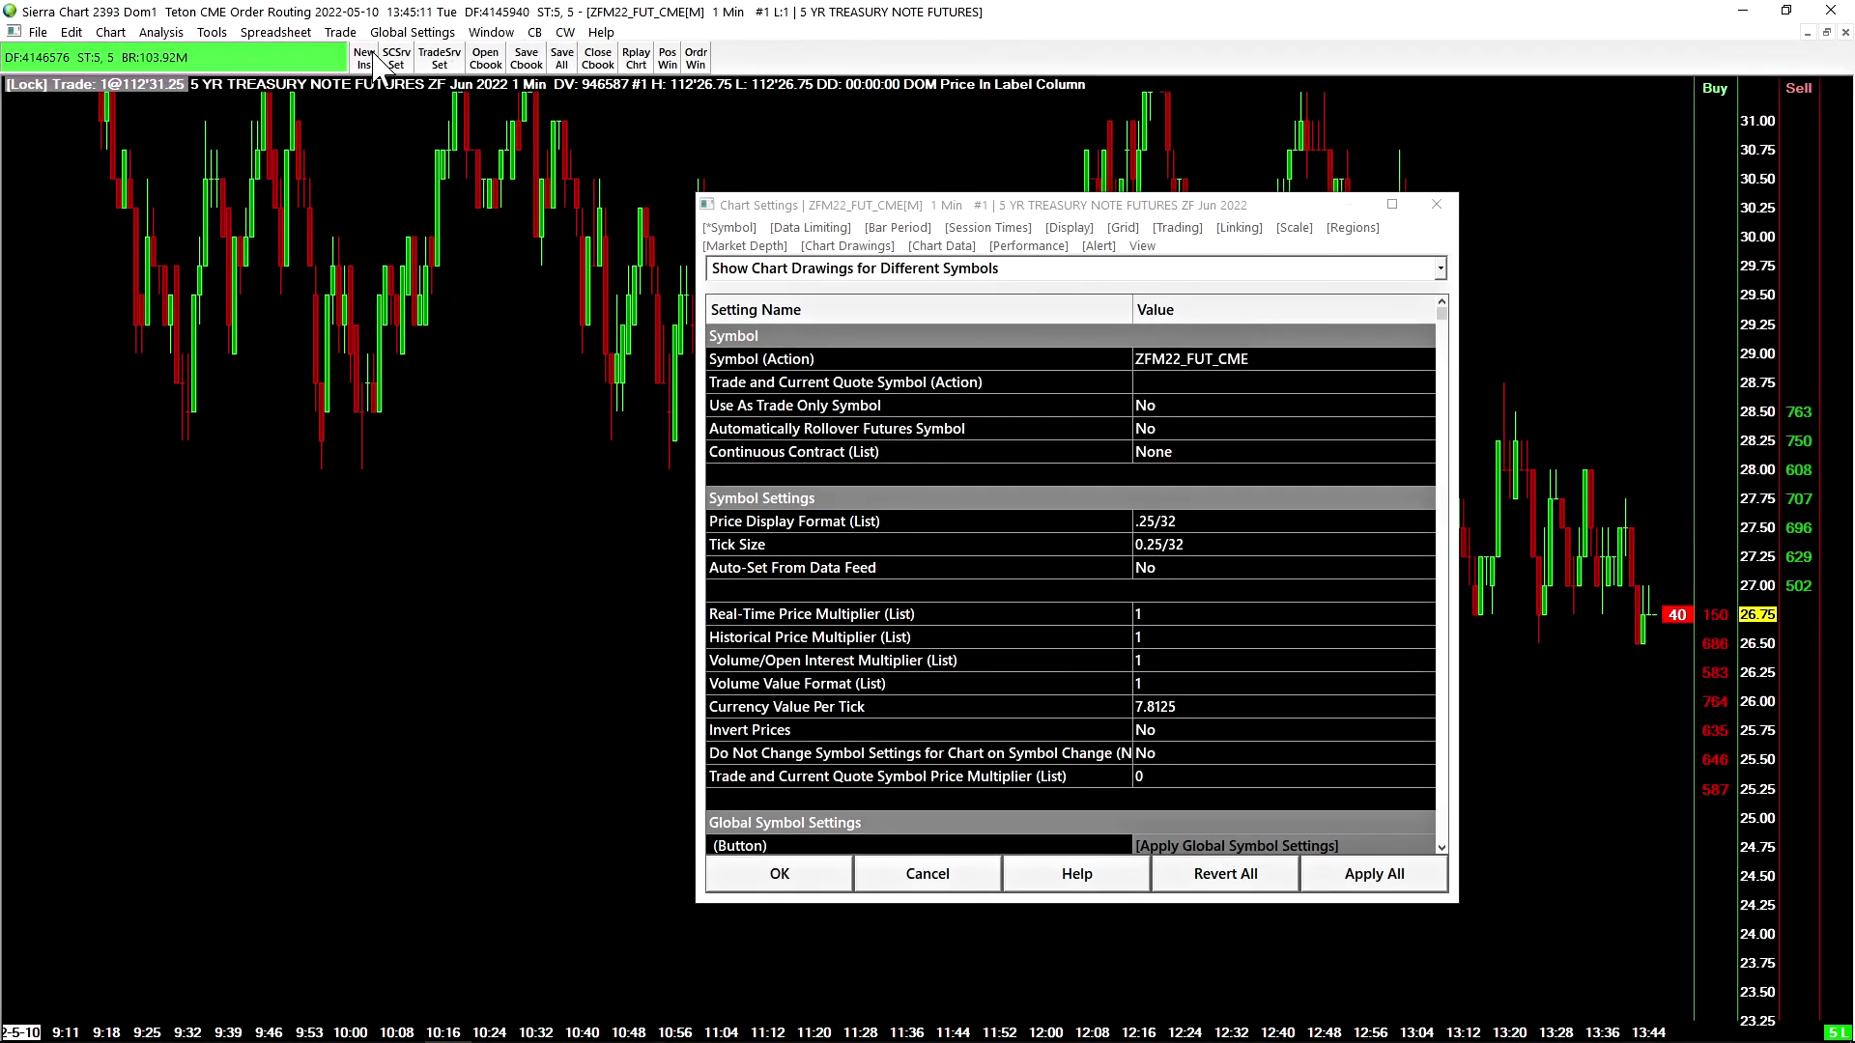
Step: Open General Settings on its Settings Windows tab and place it beside Chart Settings
left_click(413, 32)
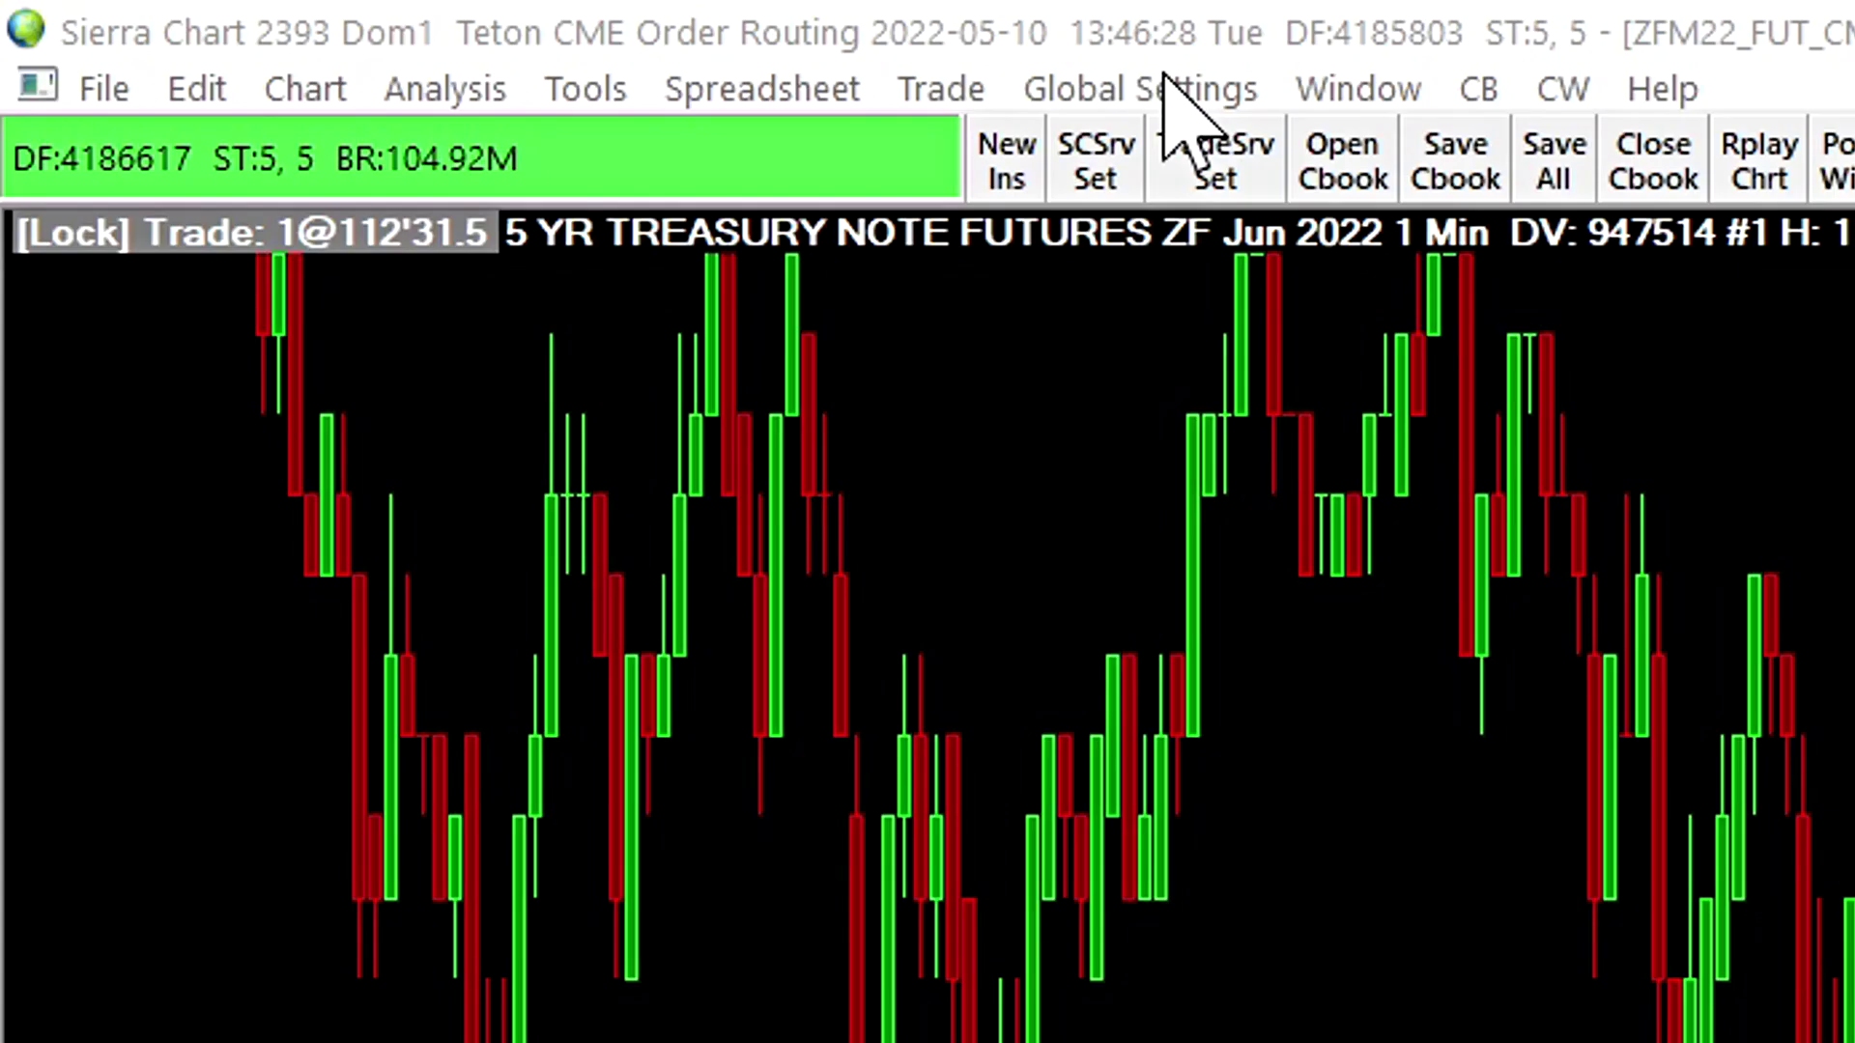
left_click(1124, 82)
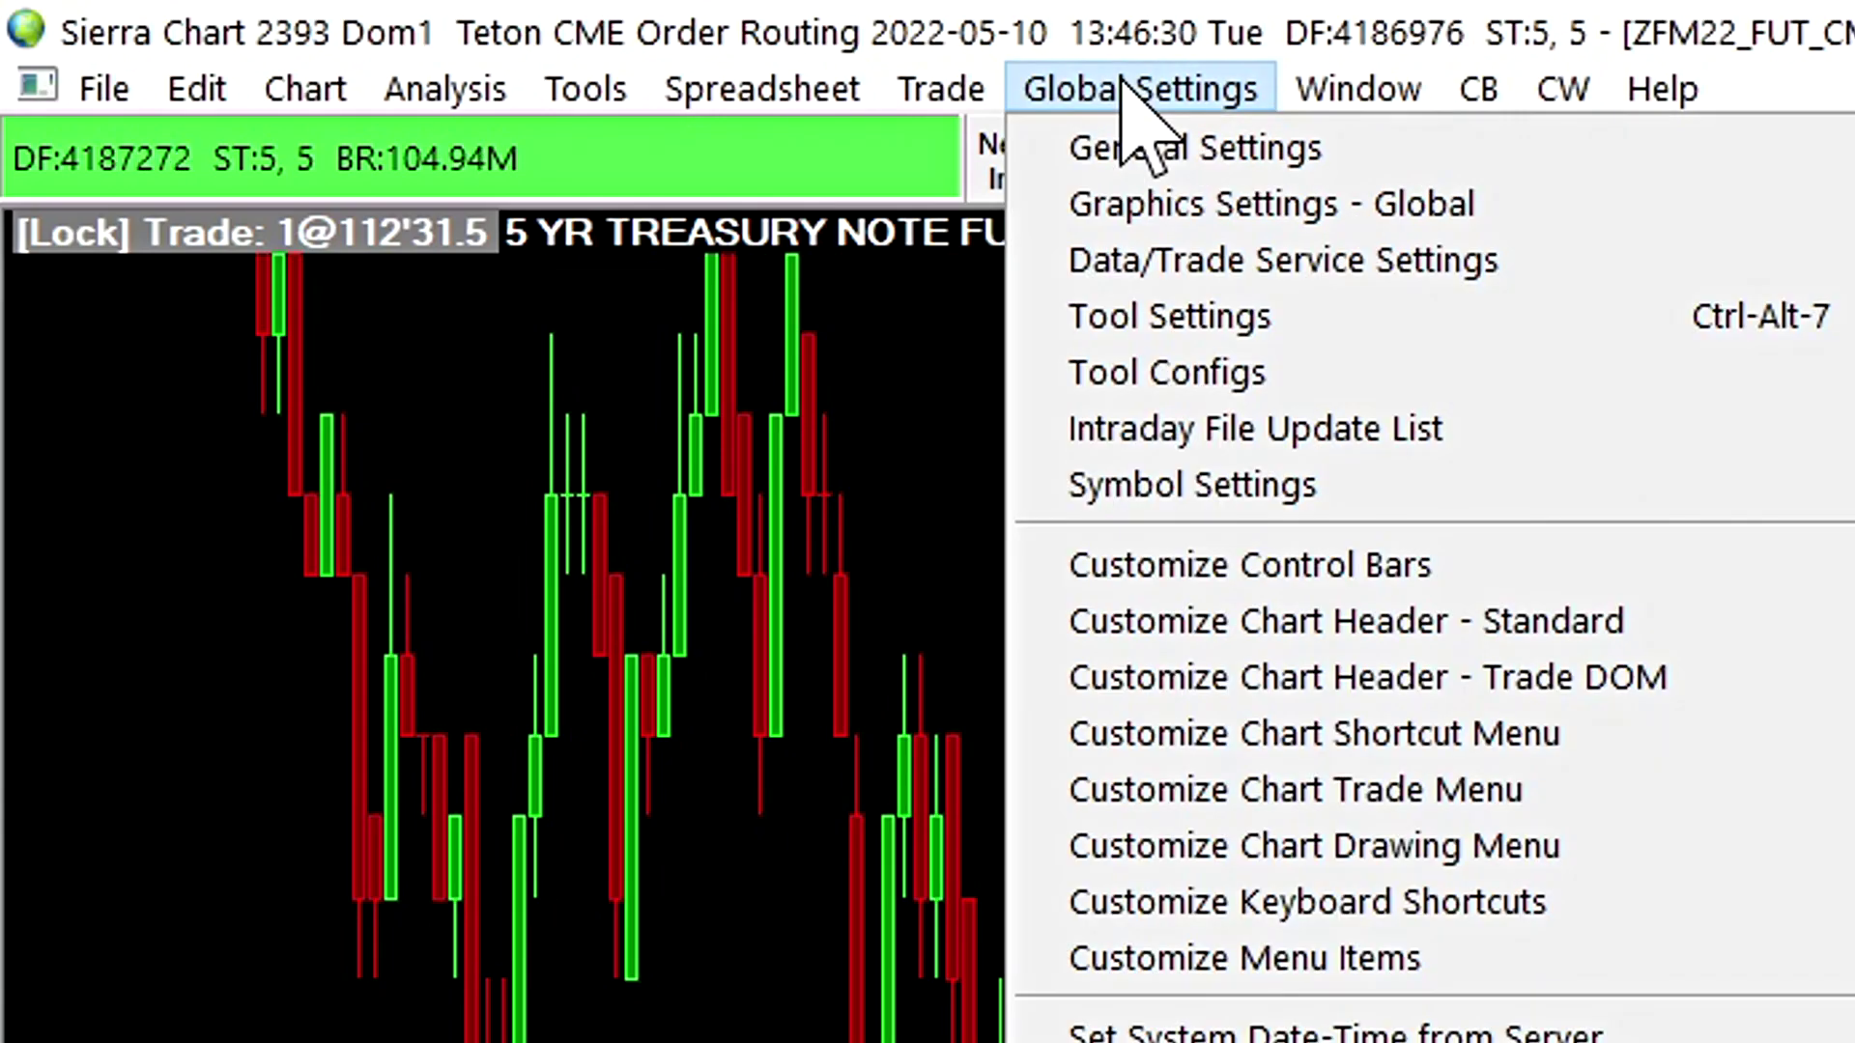
left_click(1165, 154)
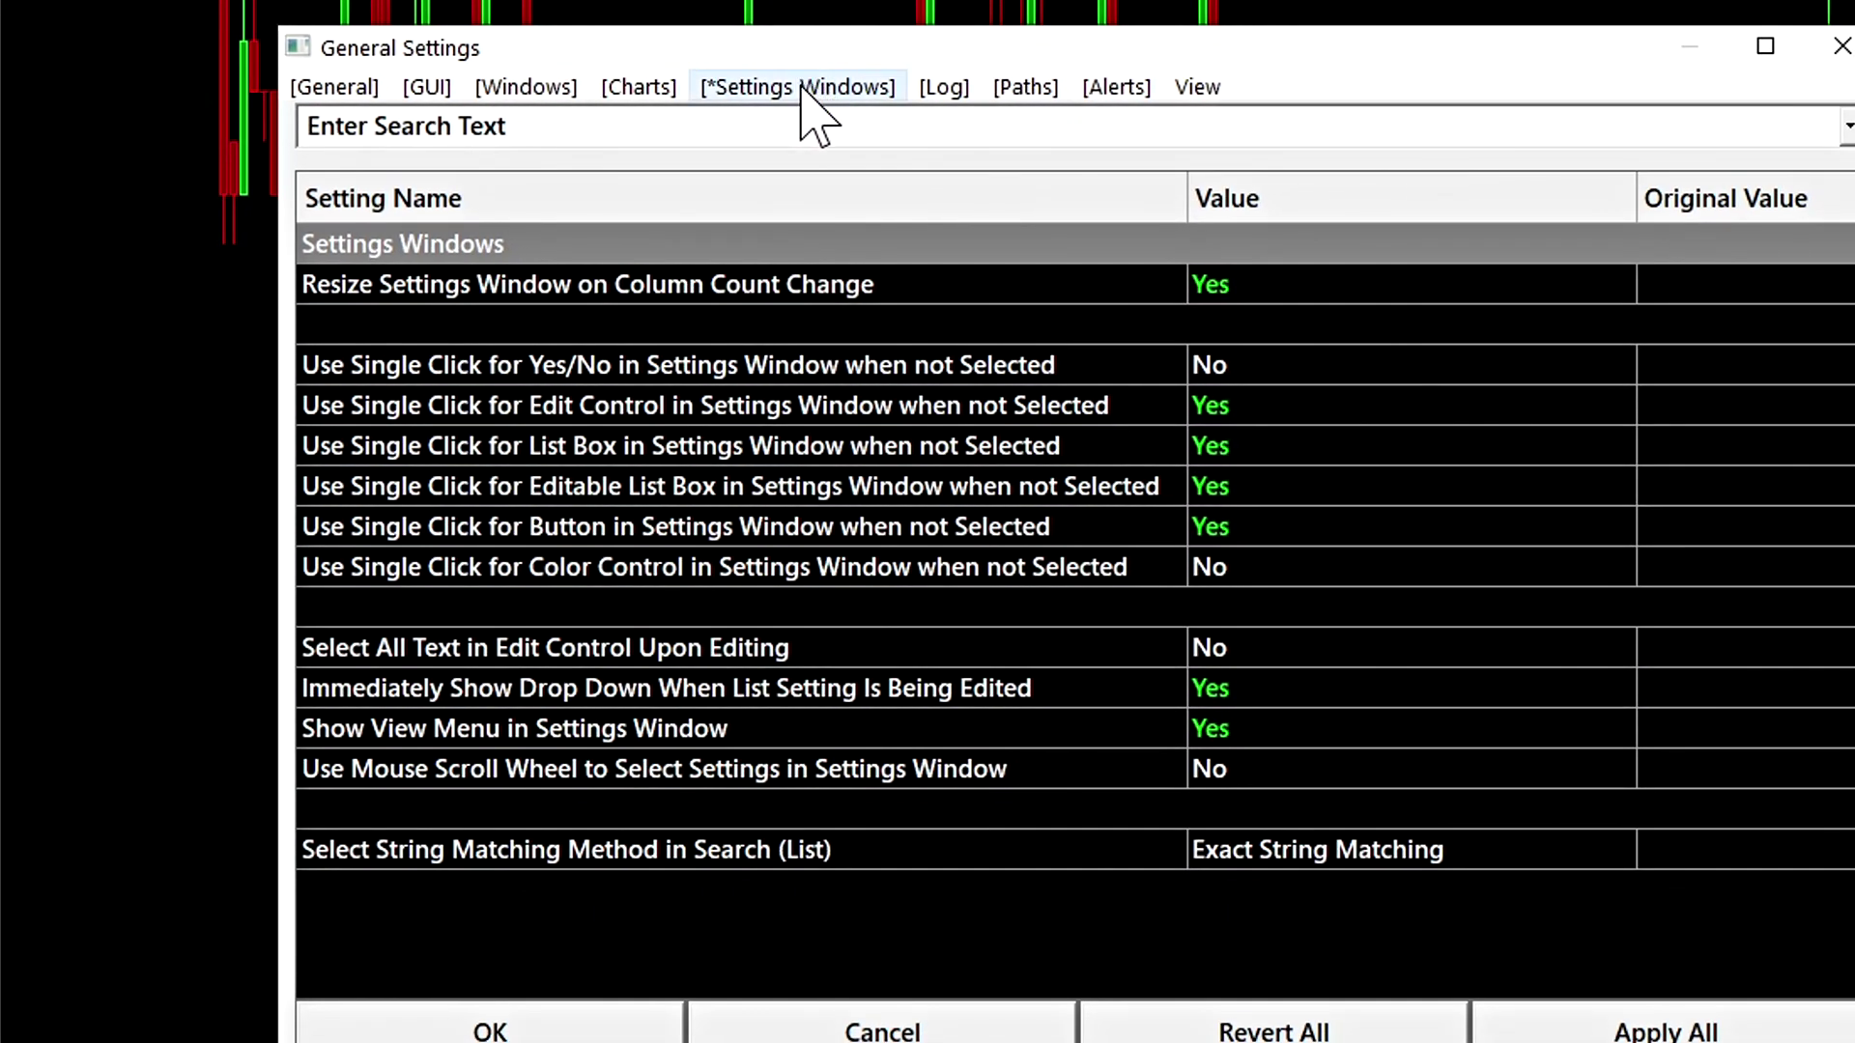
left_click(800, 89)
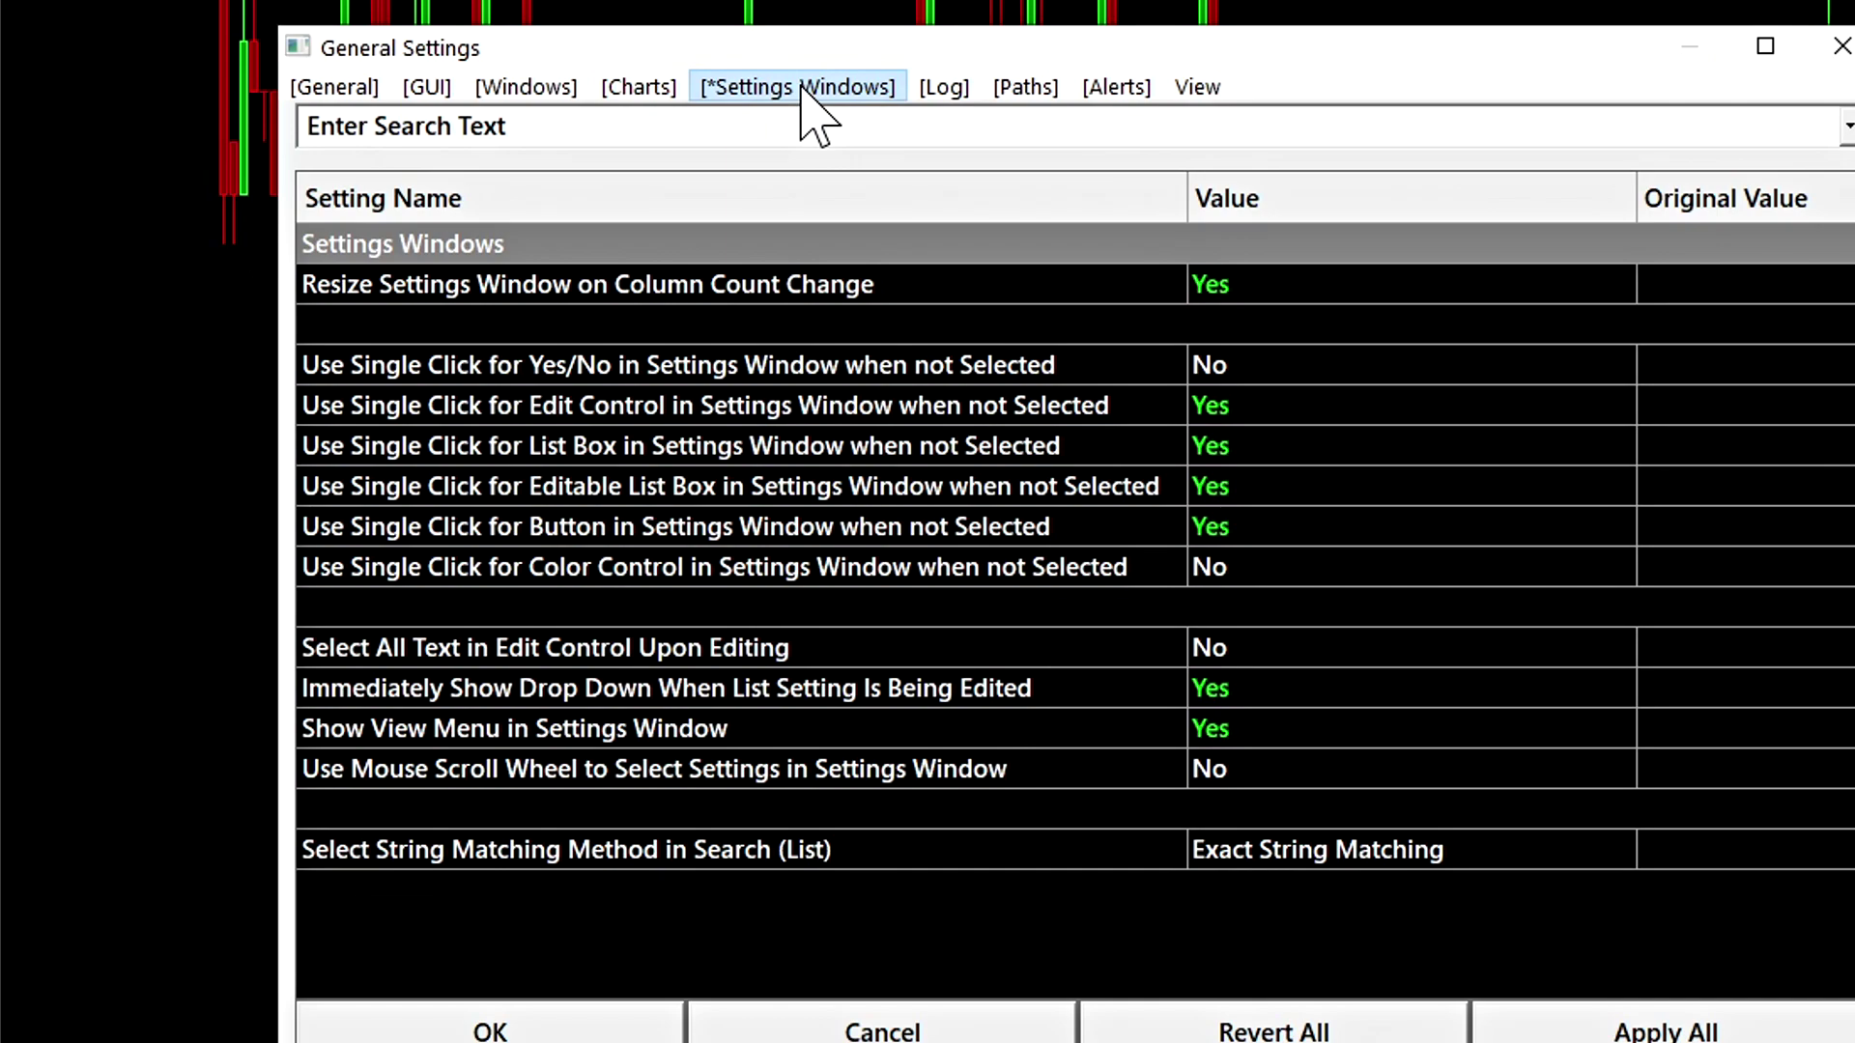
left_click_drag(1014, 50, 816, 22)
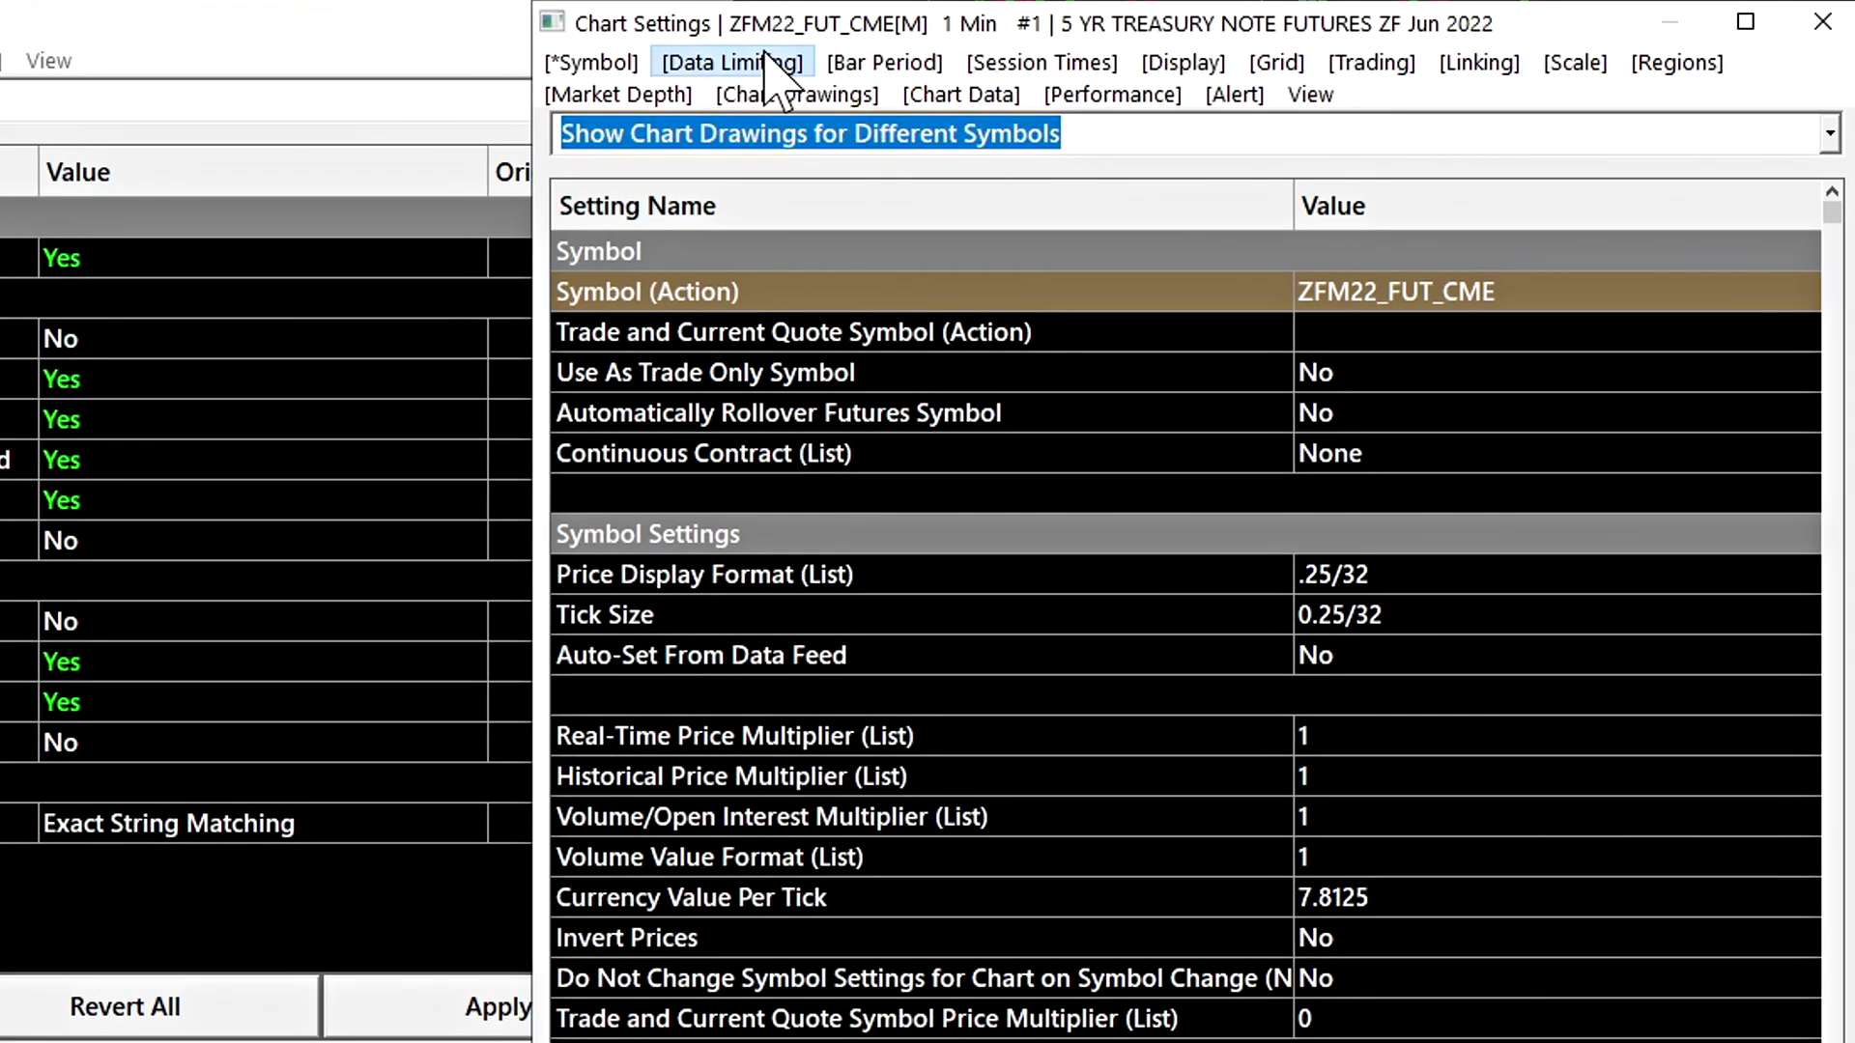
left_click(1632, 53)
Step: On the Trading tab, toggle Support Chart Values Tool for Trading DOM Mode to Yes, then back to No
left_click(1400, 58)
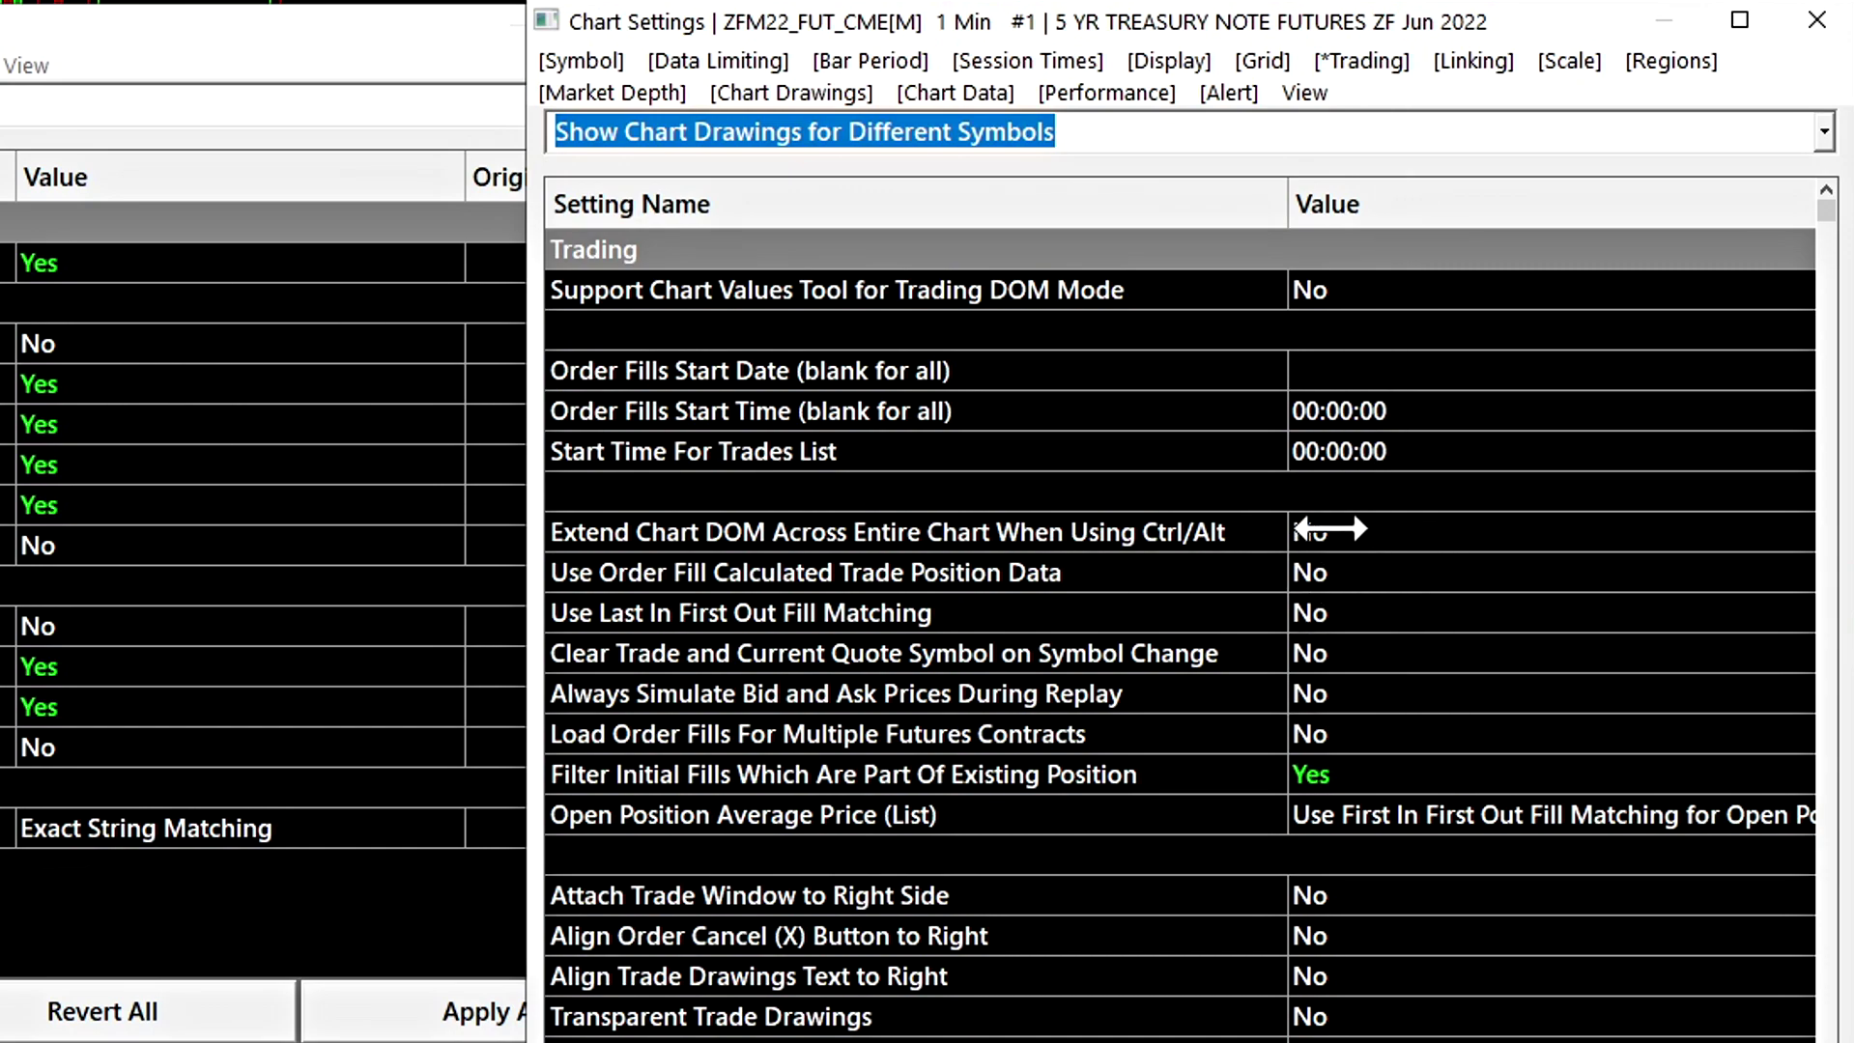
left_click(1337, 285)
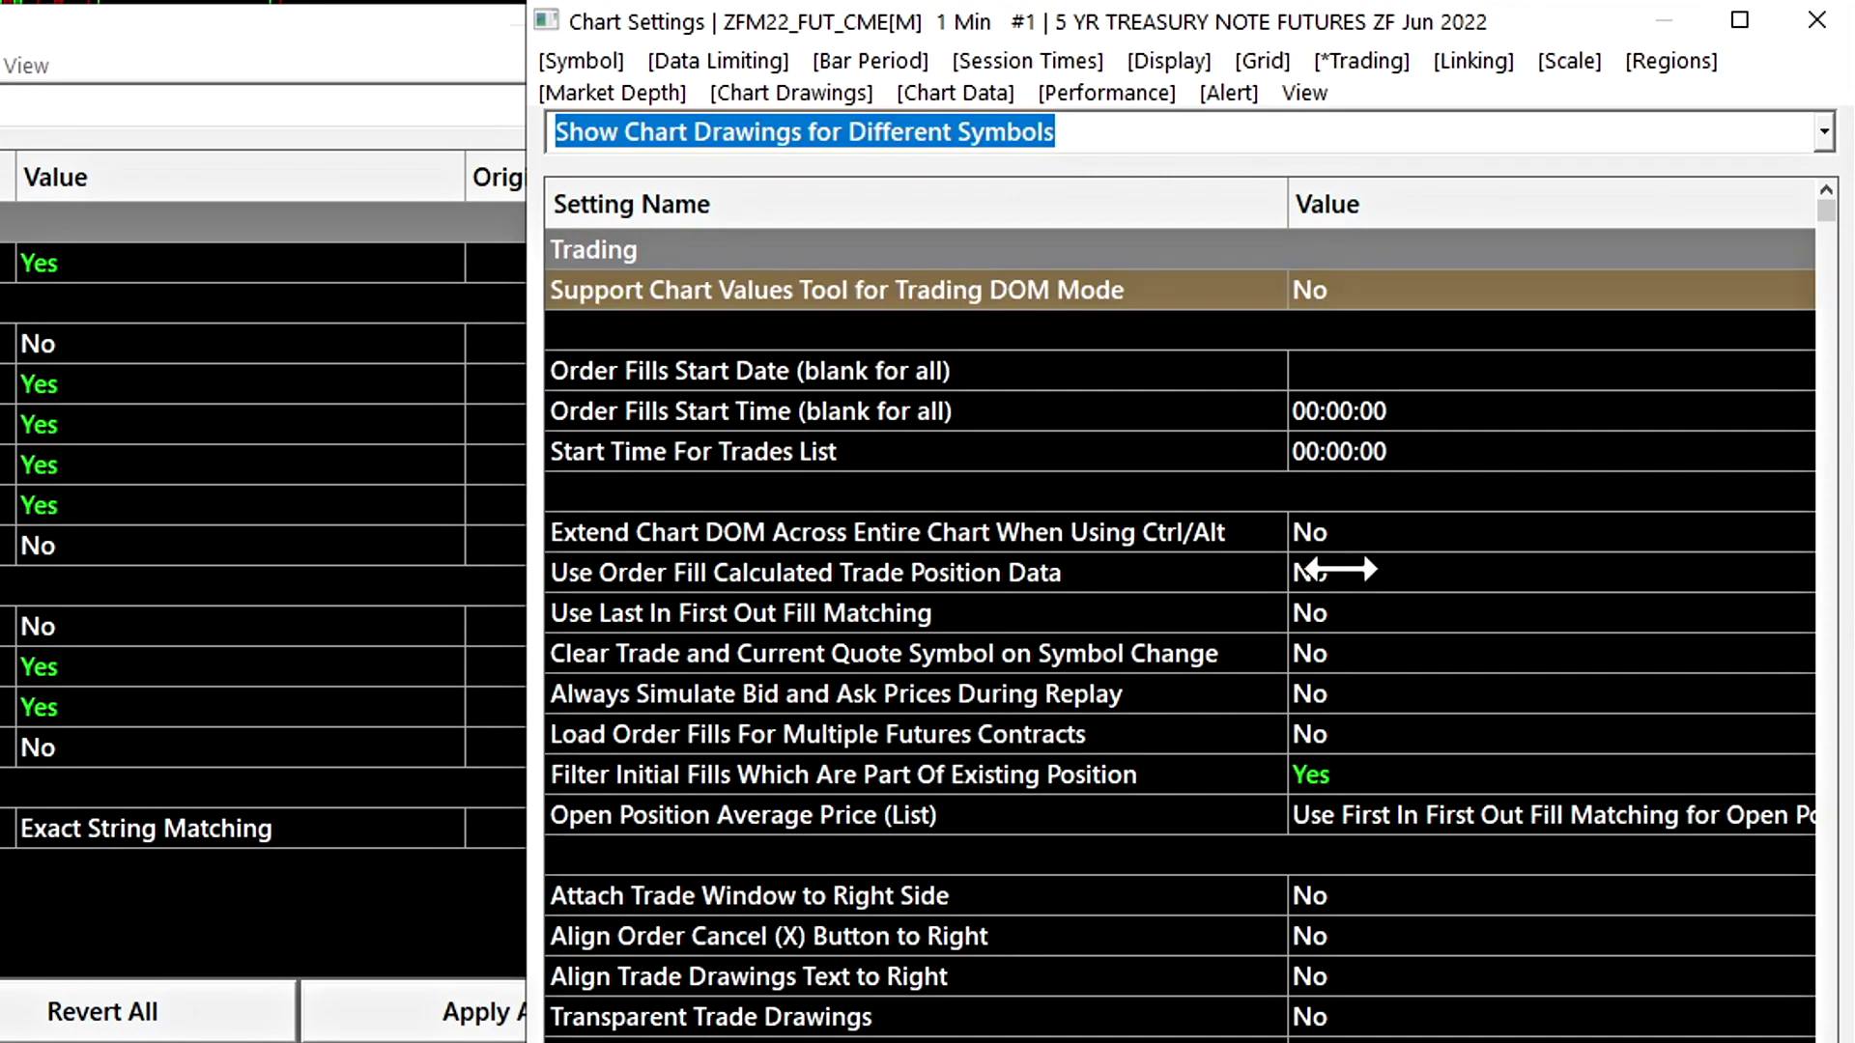
left_click(1332, 286)
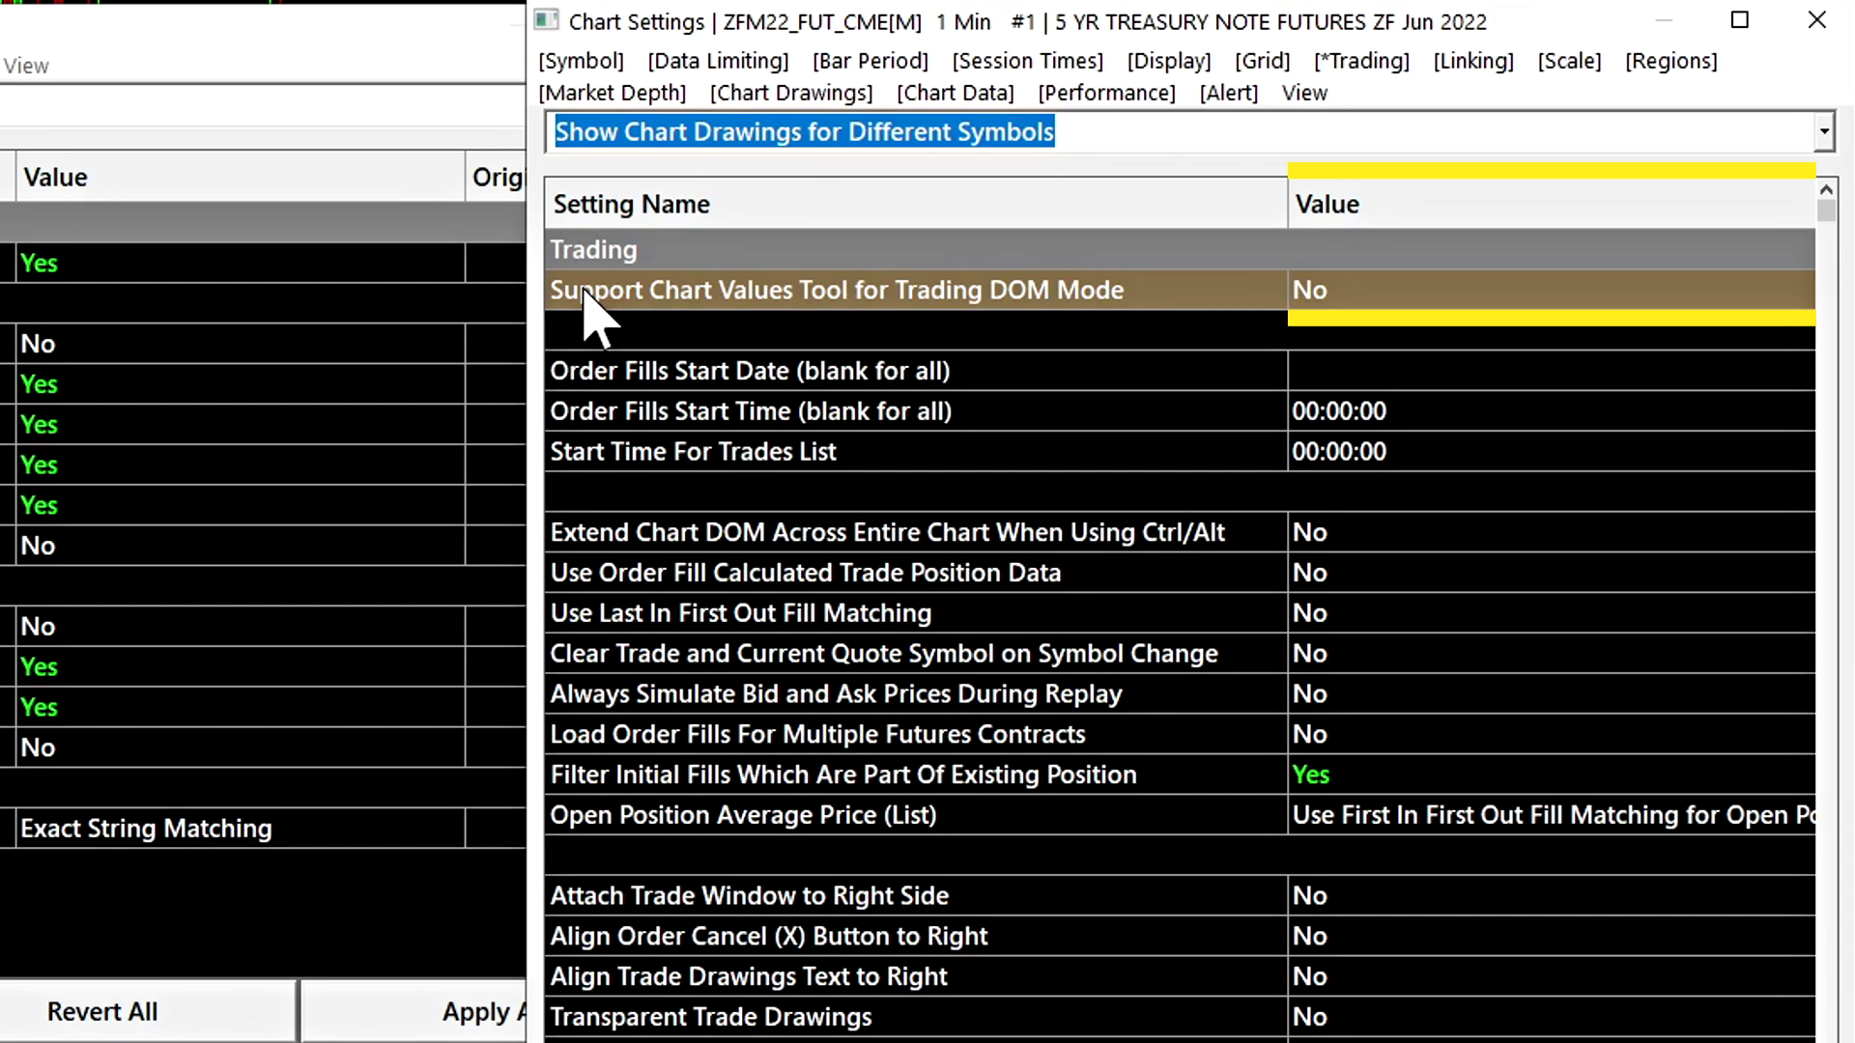
left_click(1368, 302)
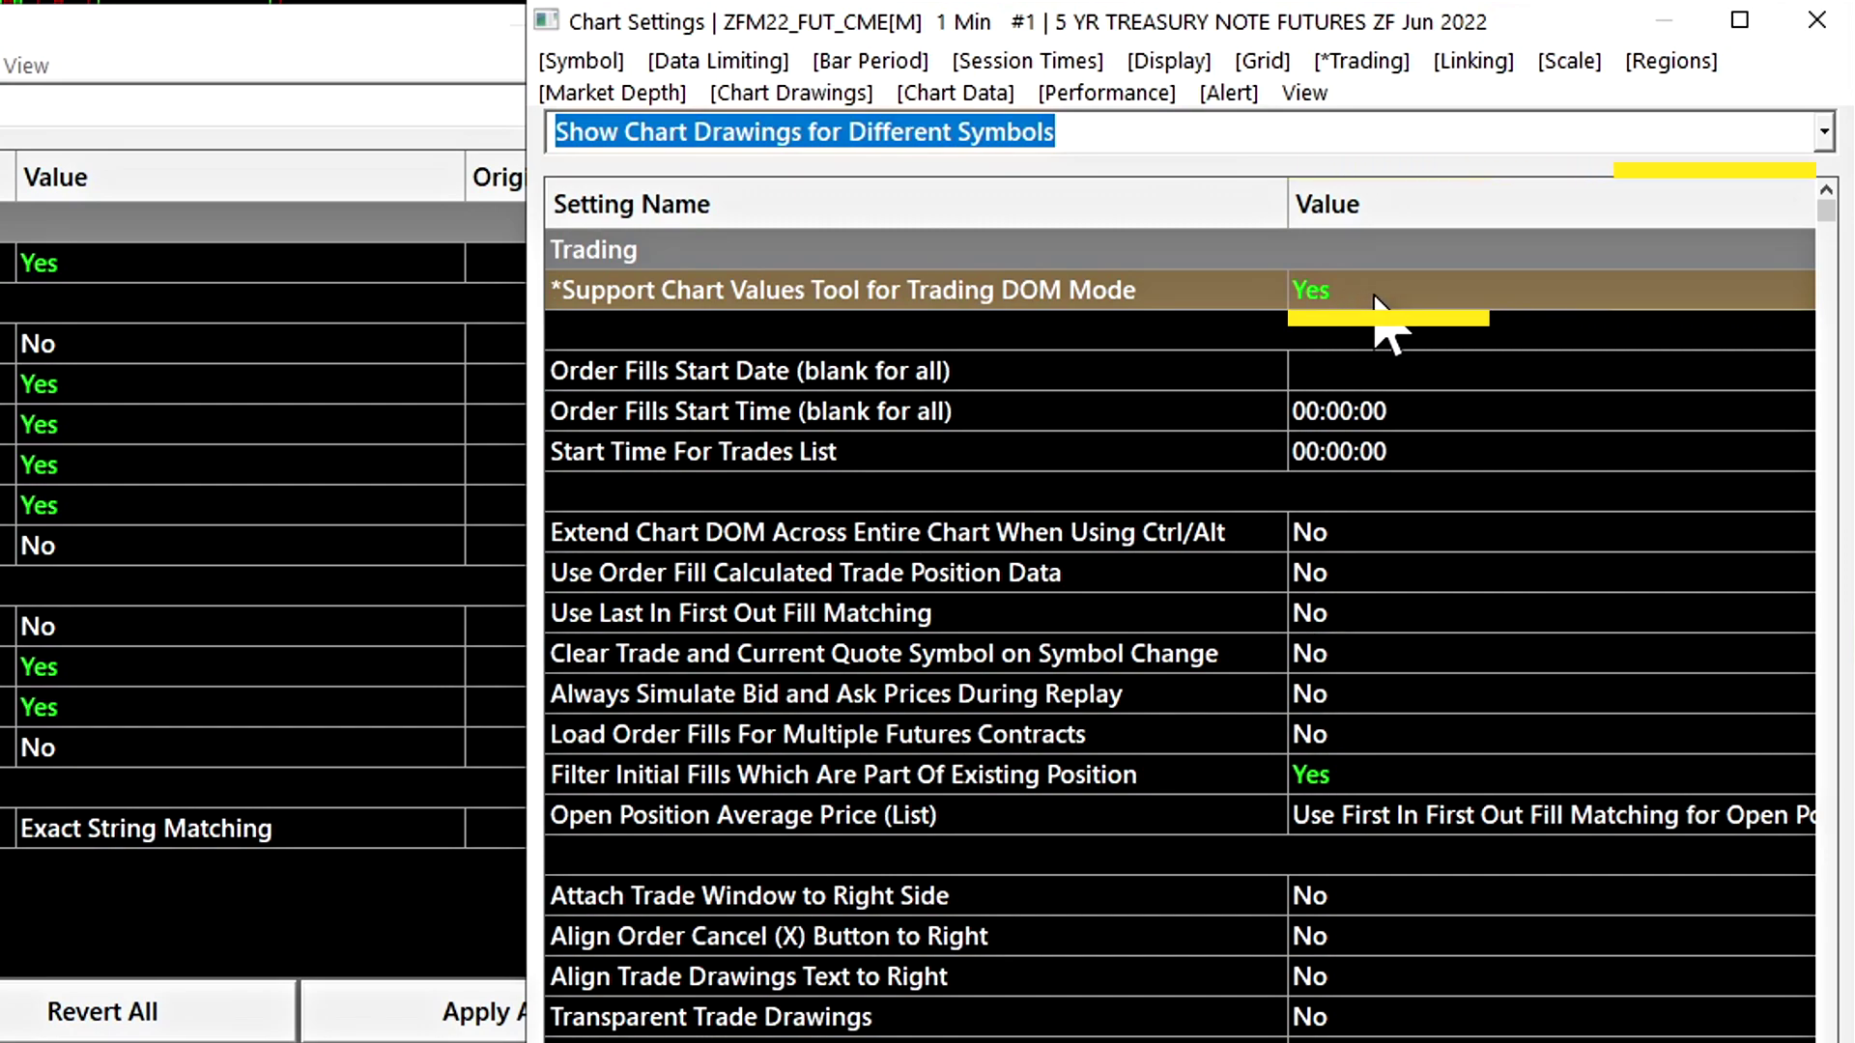
left_click(1415, 299)
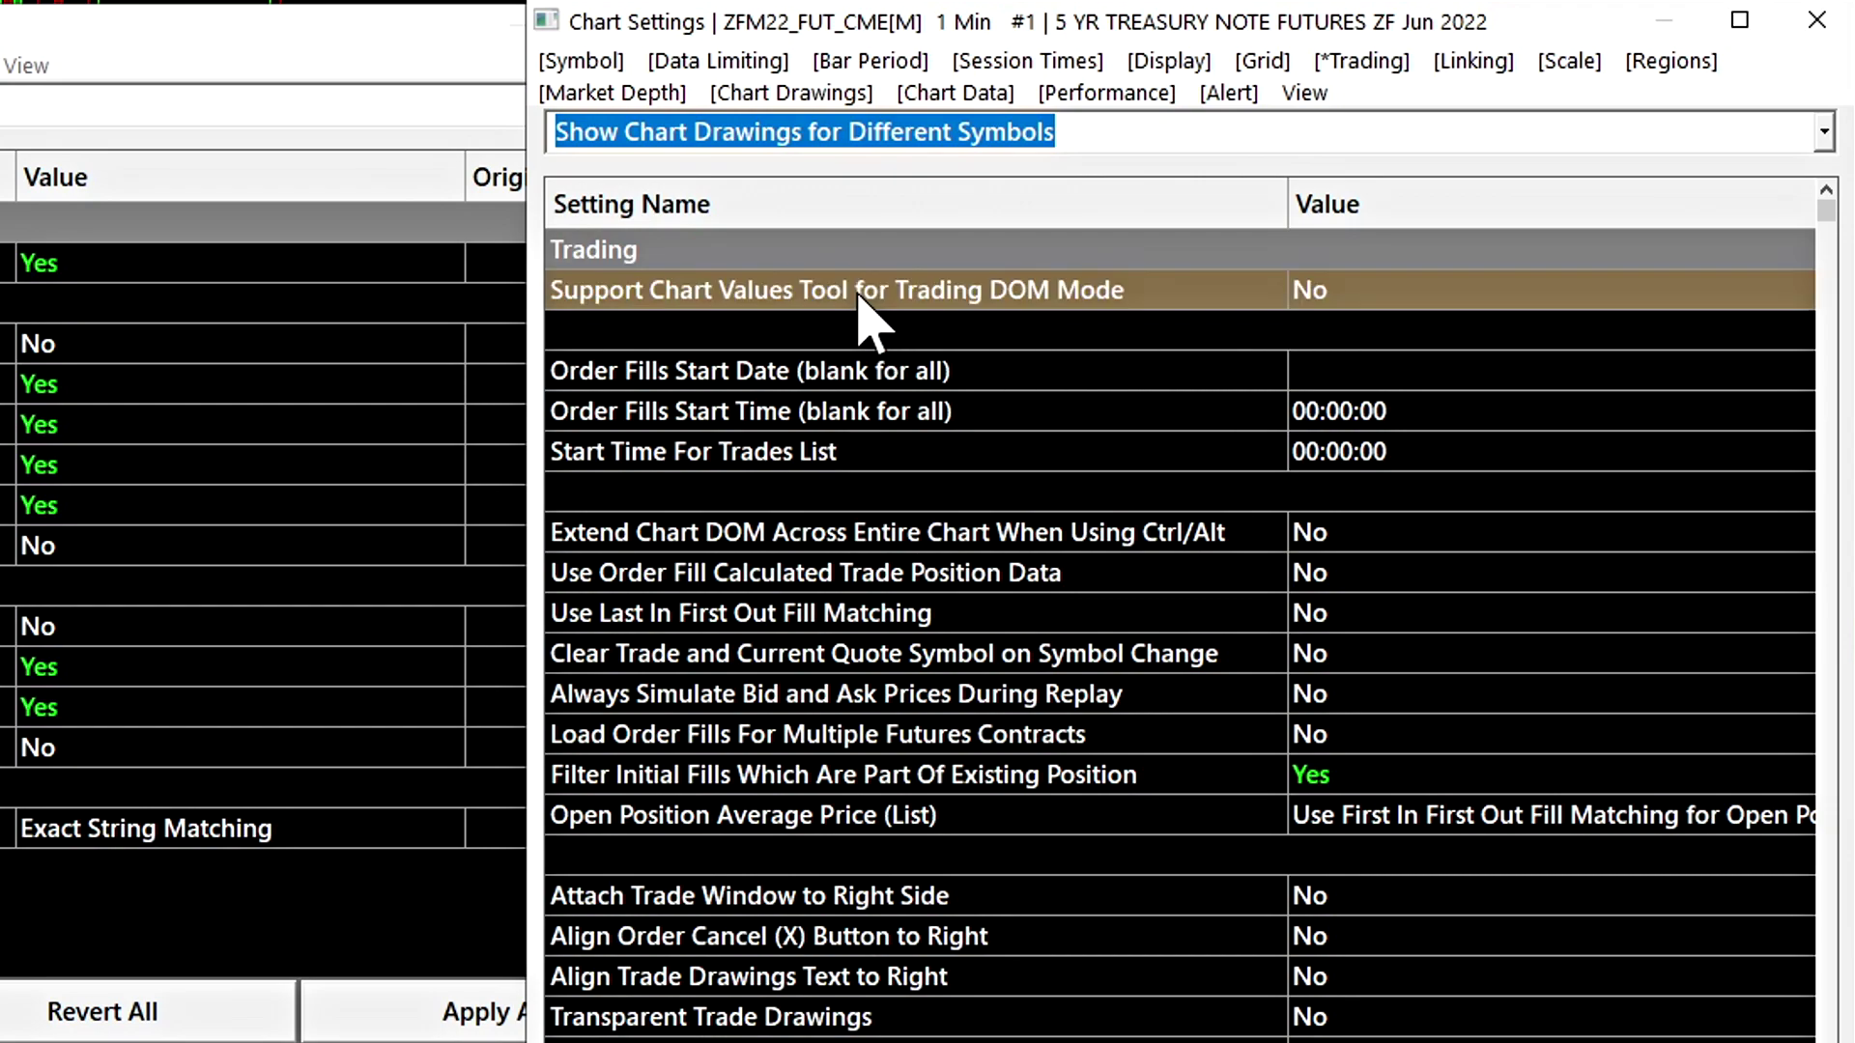
left_click(1369, 297)
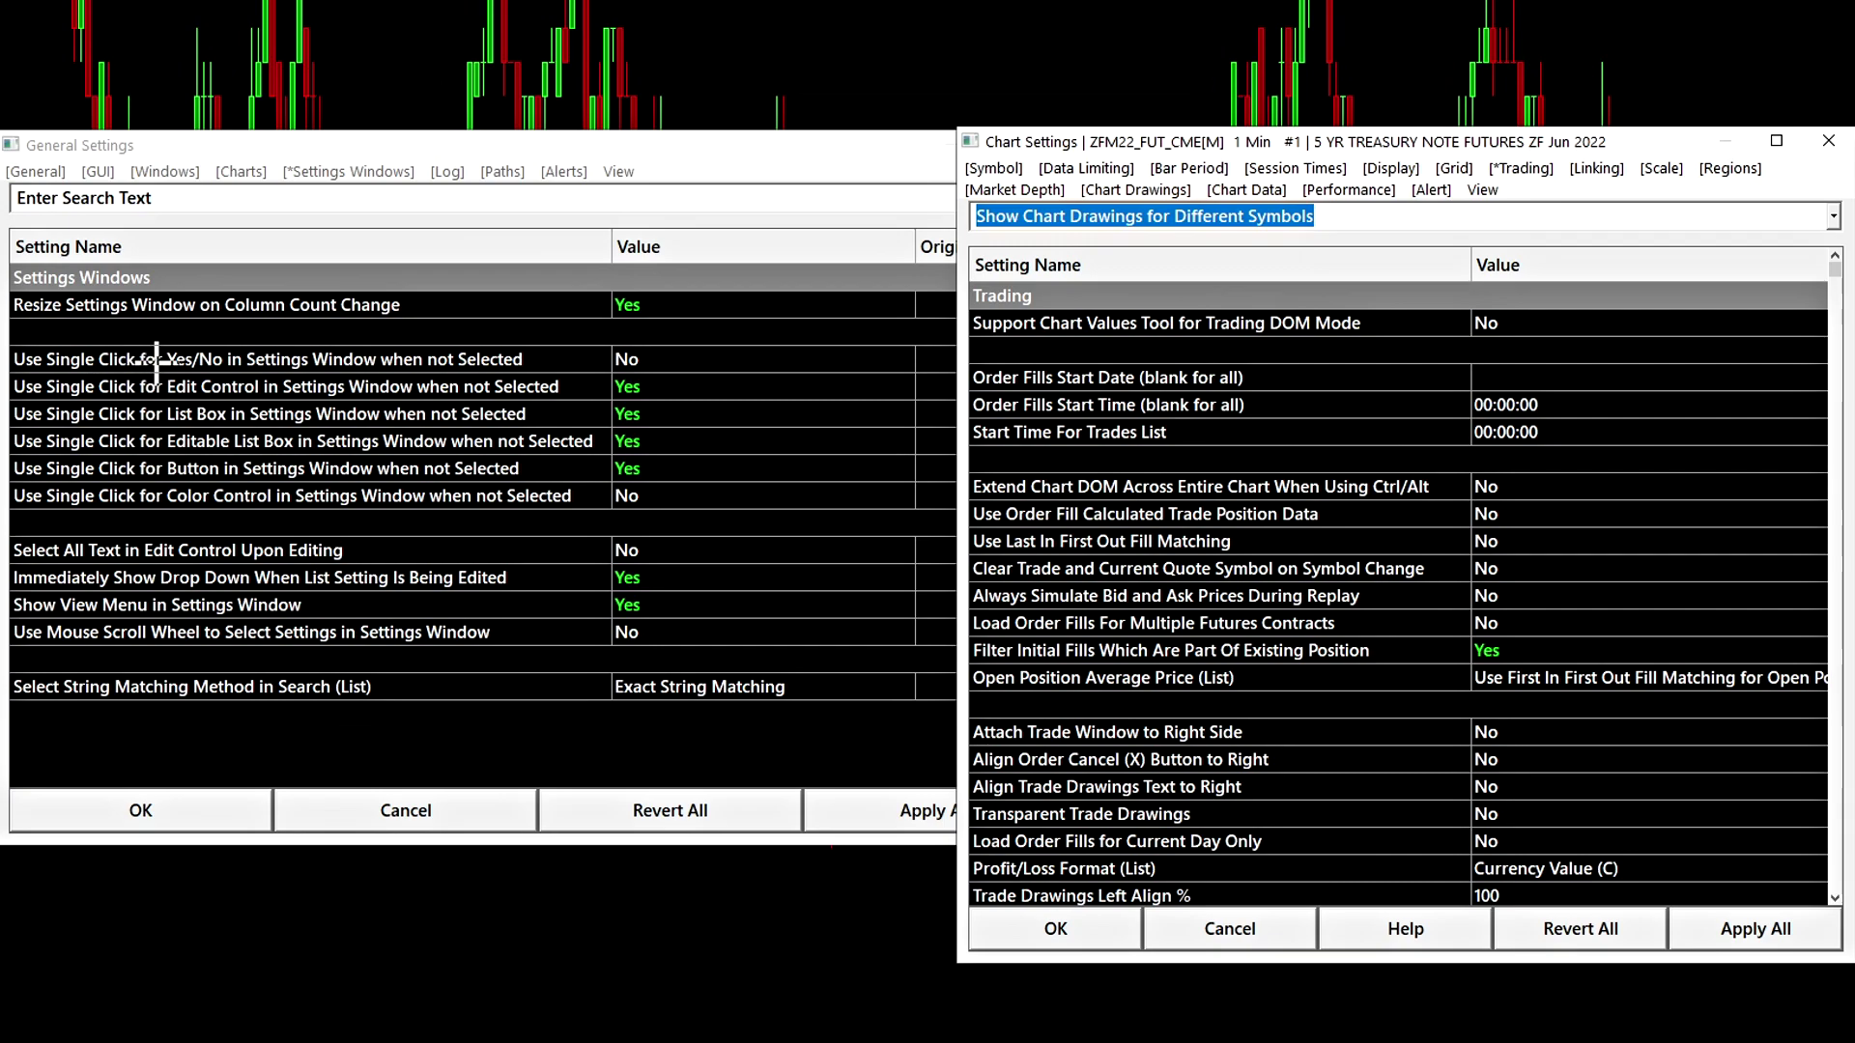
left_click(646, 360)
Step: Apply single-click Yes/No toggling, then flip Support Chart Values Tool, Extend Chart DOM and Use Order Fill to Yes
left_click(681, 364)
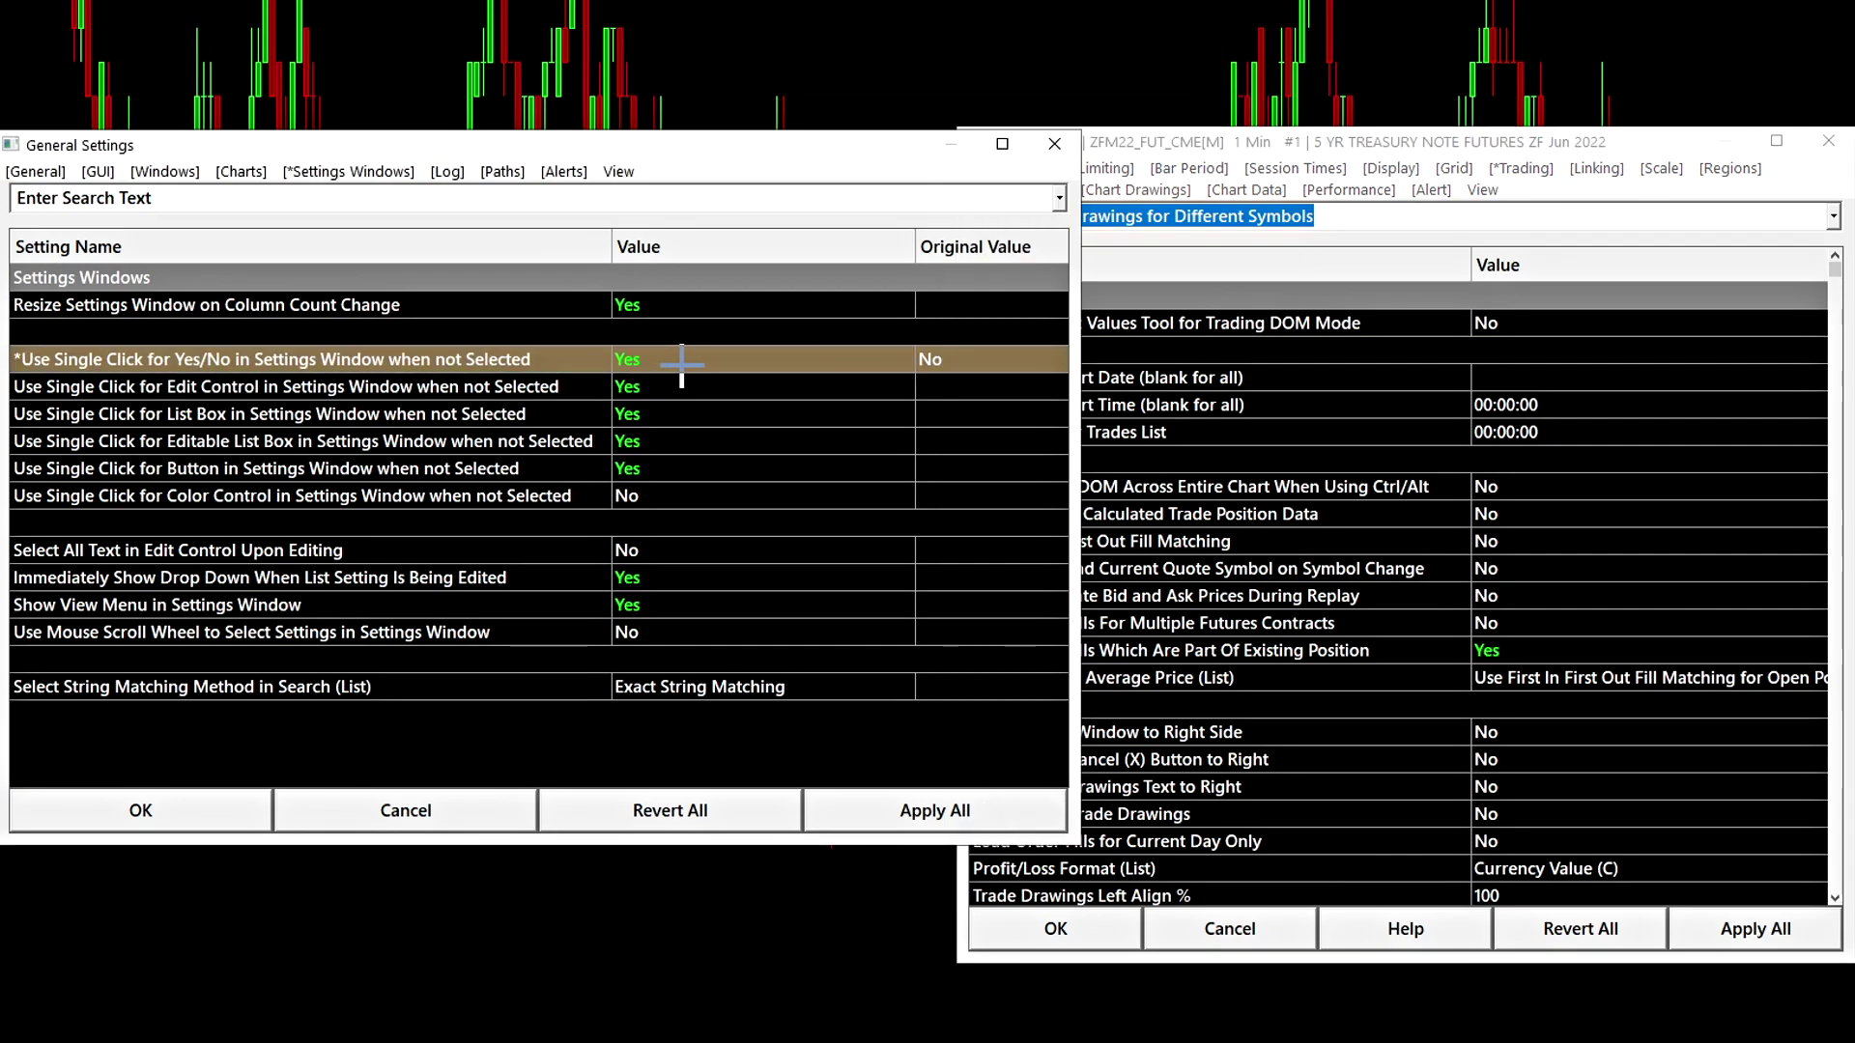
left_click(897, 817)
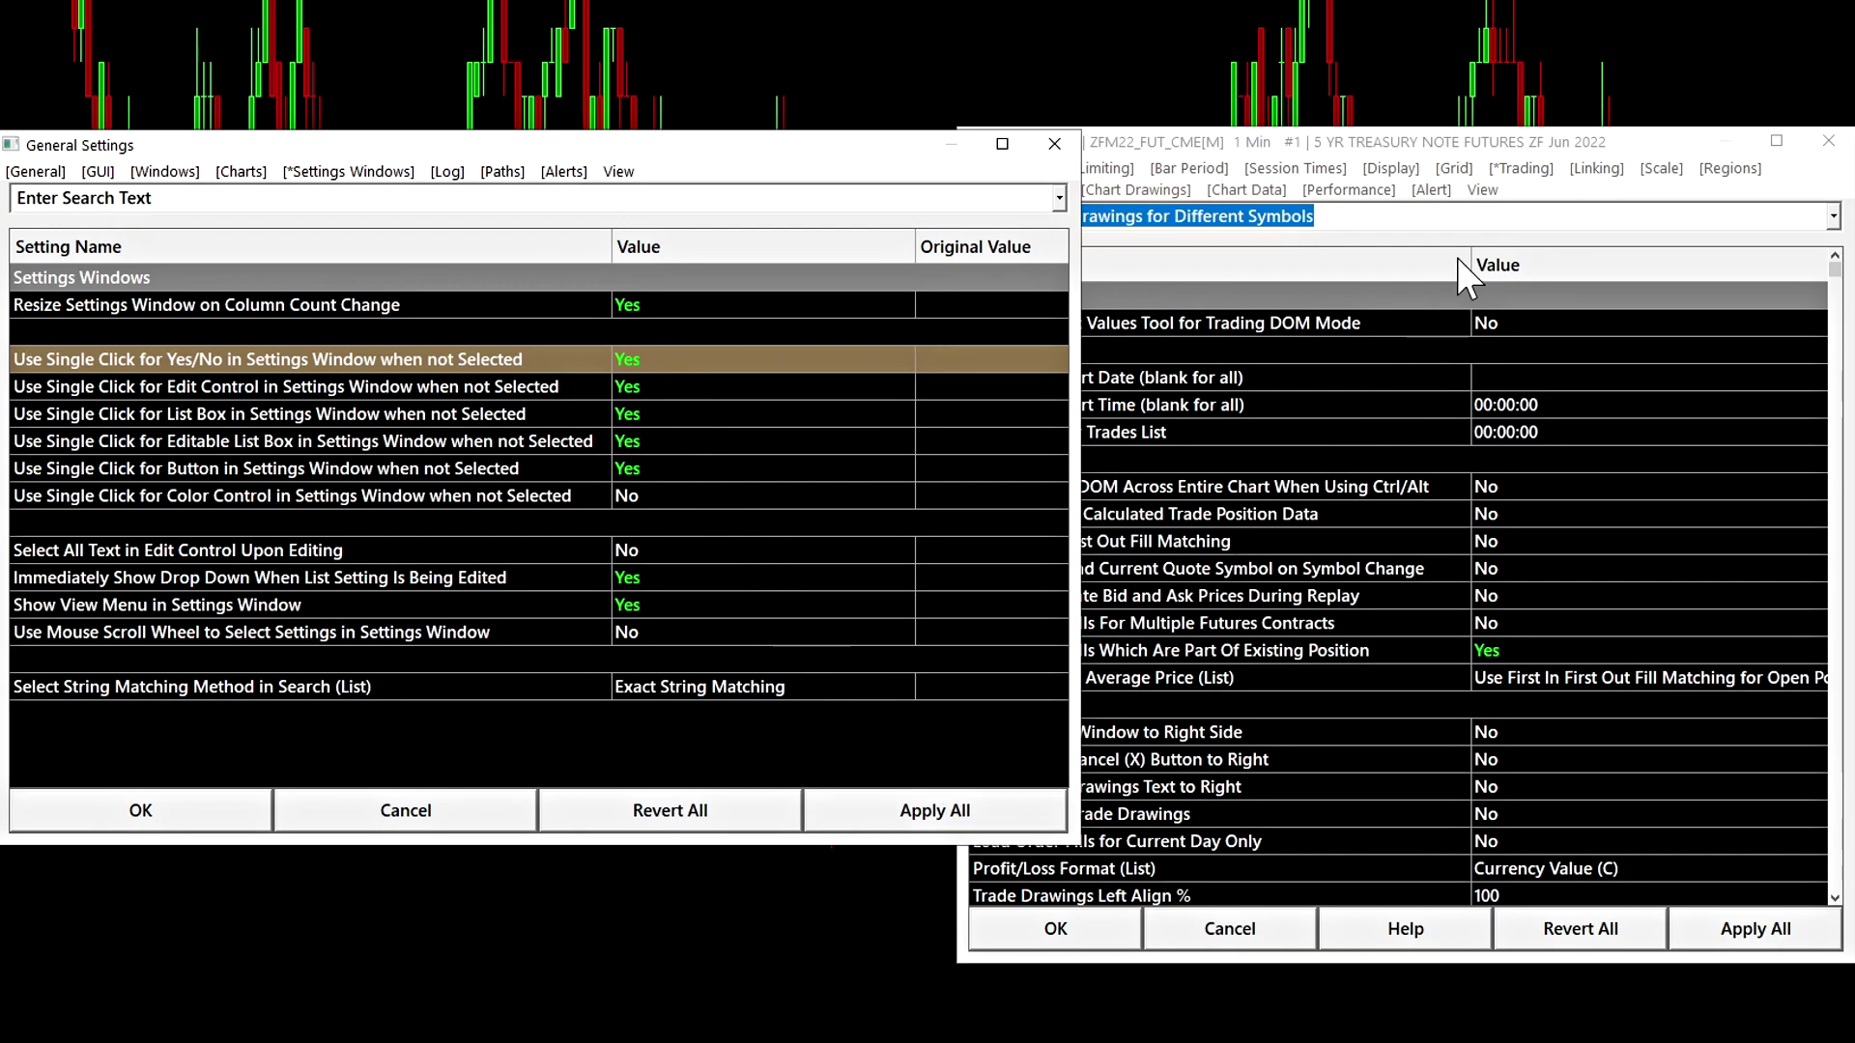
left_click(1485, 322)
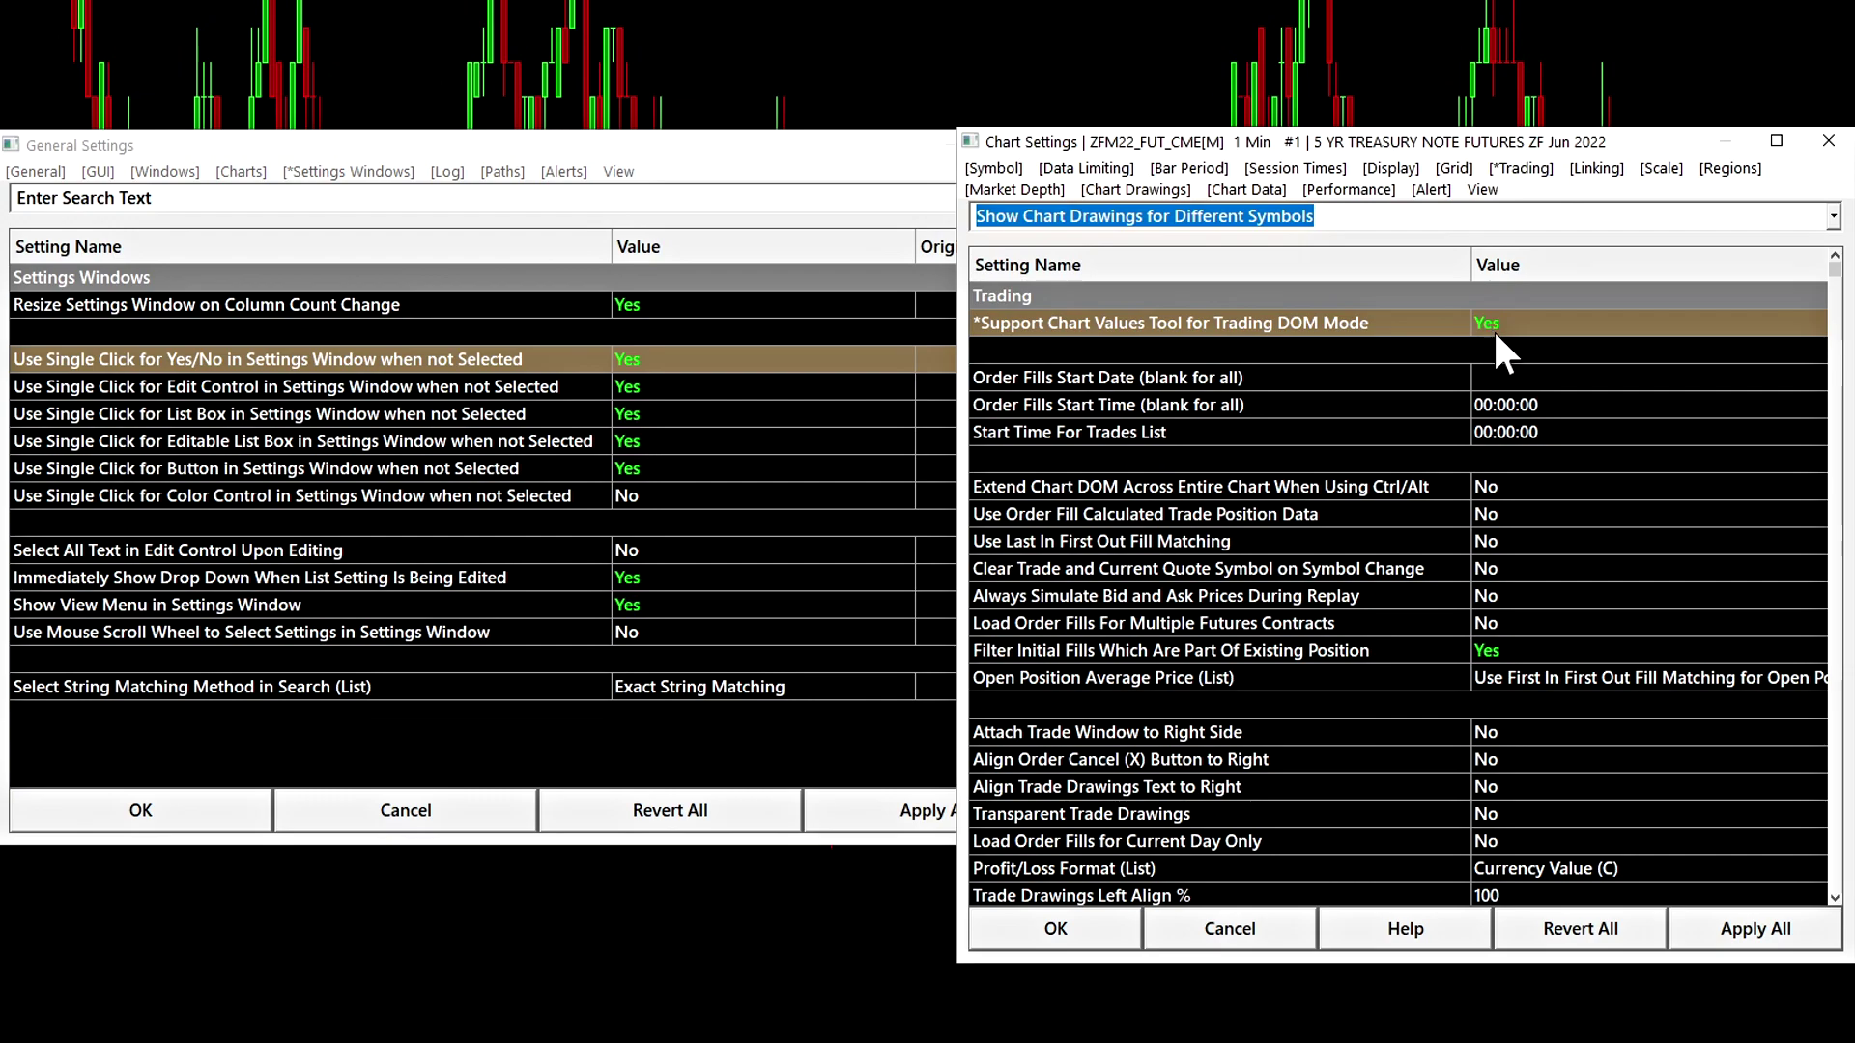
left_click(1500, 488)
left_click(1500, 513)
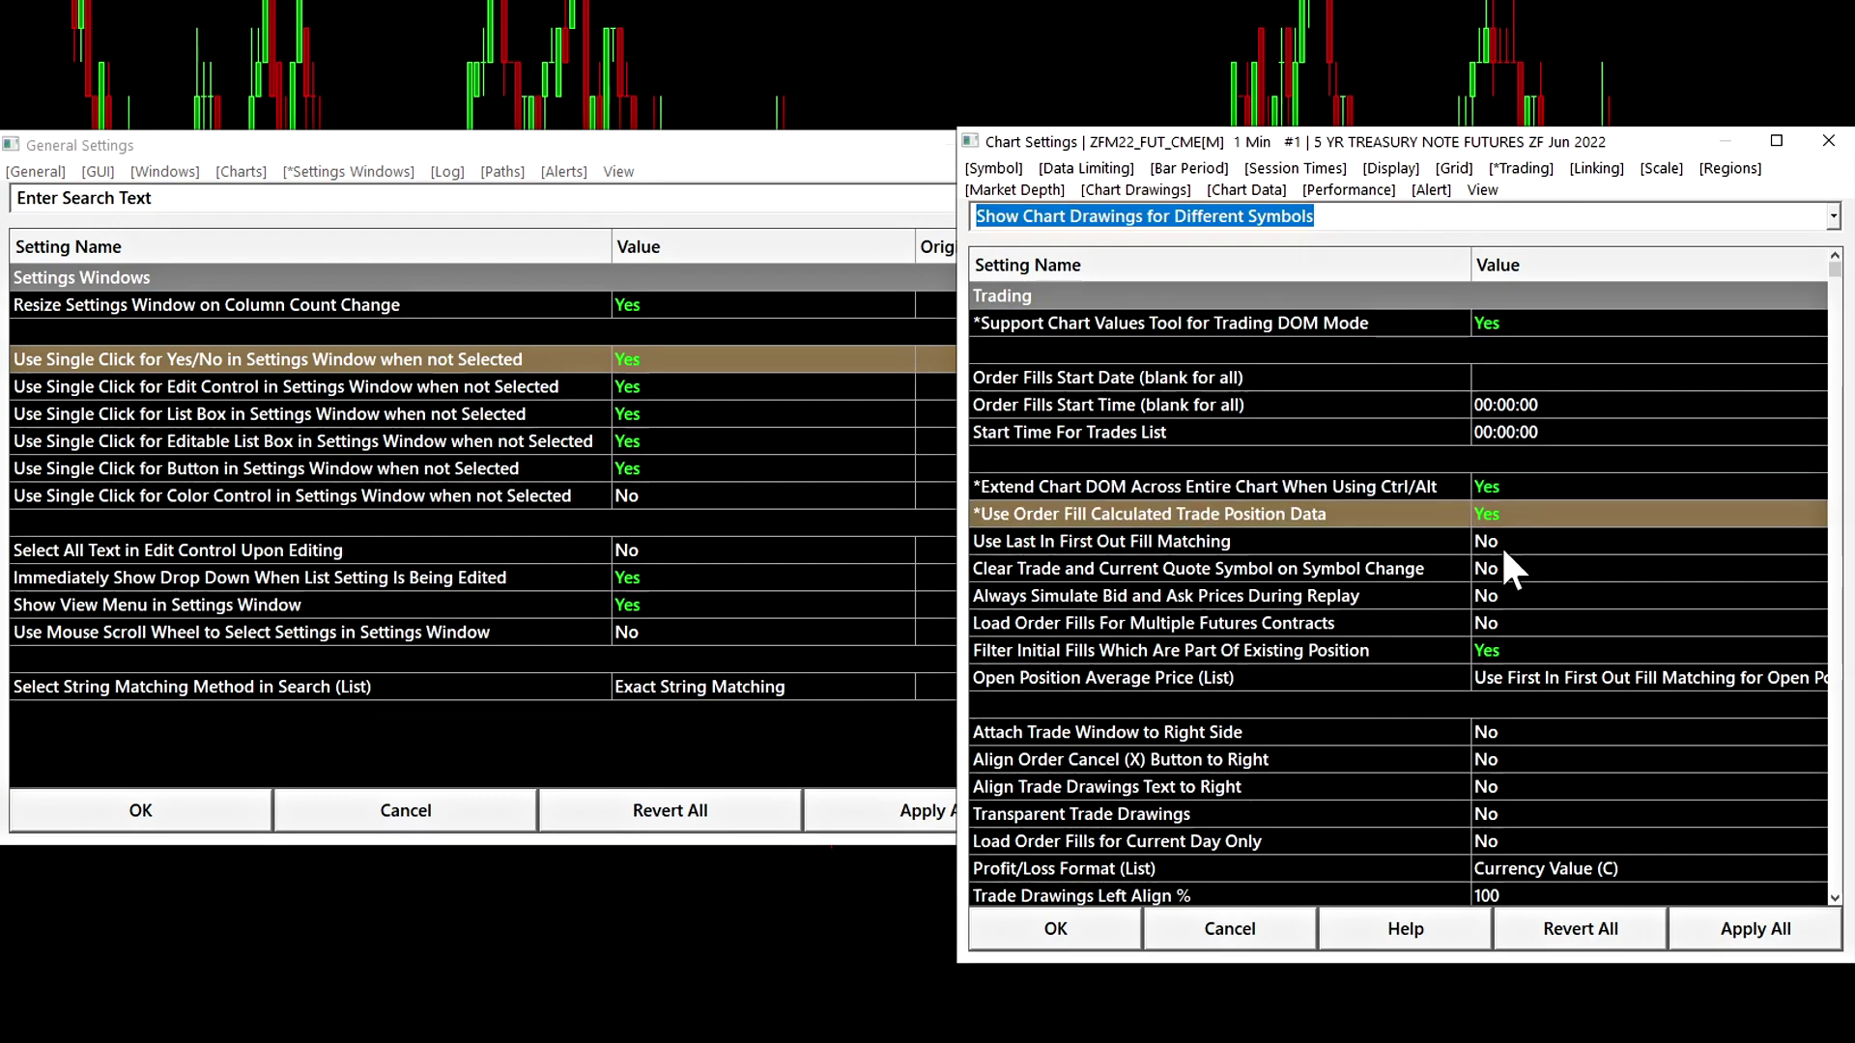
Step: Set Use Order Fill, Extend Chart DOM and Support Chart Values Tool back to No
left_click(1501, 541)
left_click(1503, 543)
left_click(1498, 513)
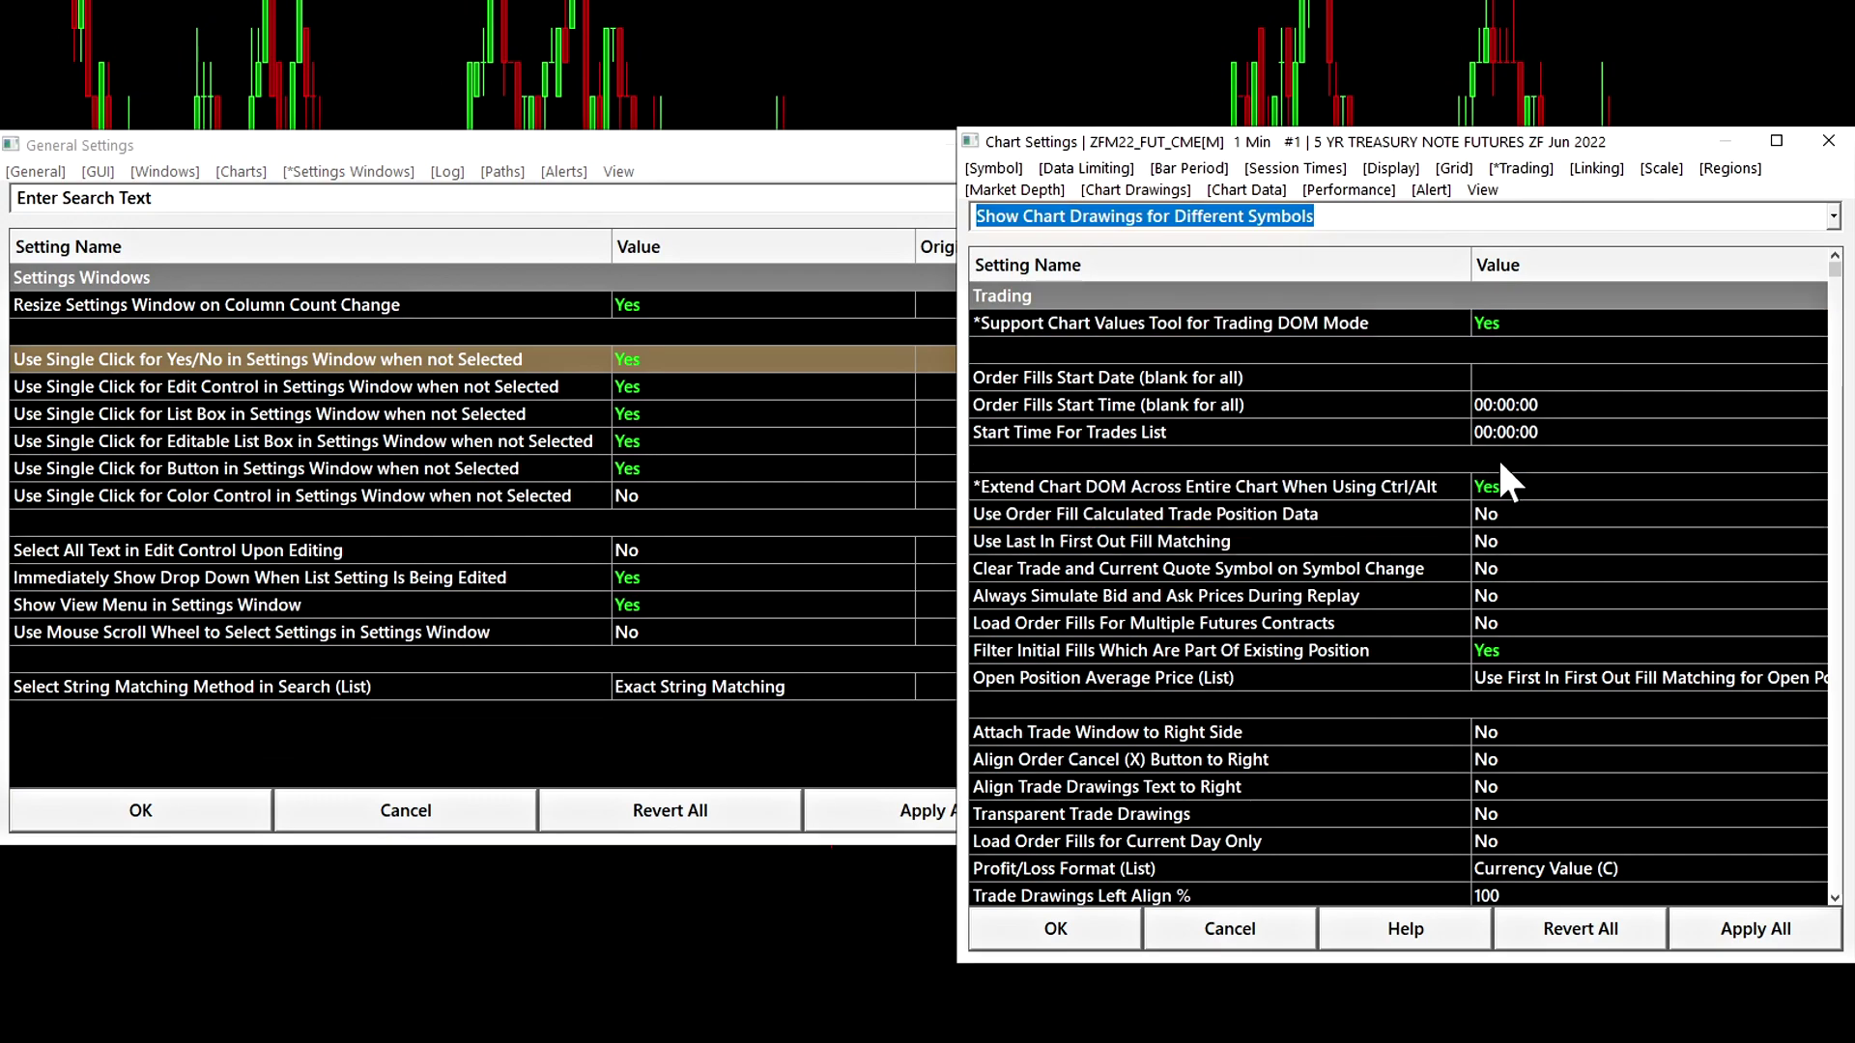
left_click(1497, 486)
left_click(1492, 323)
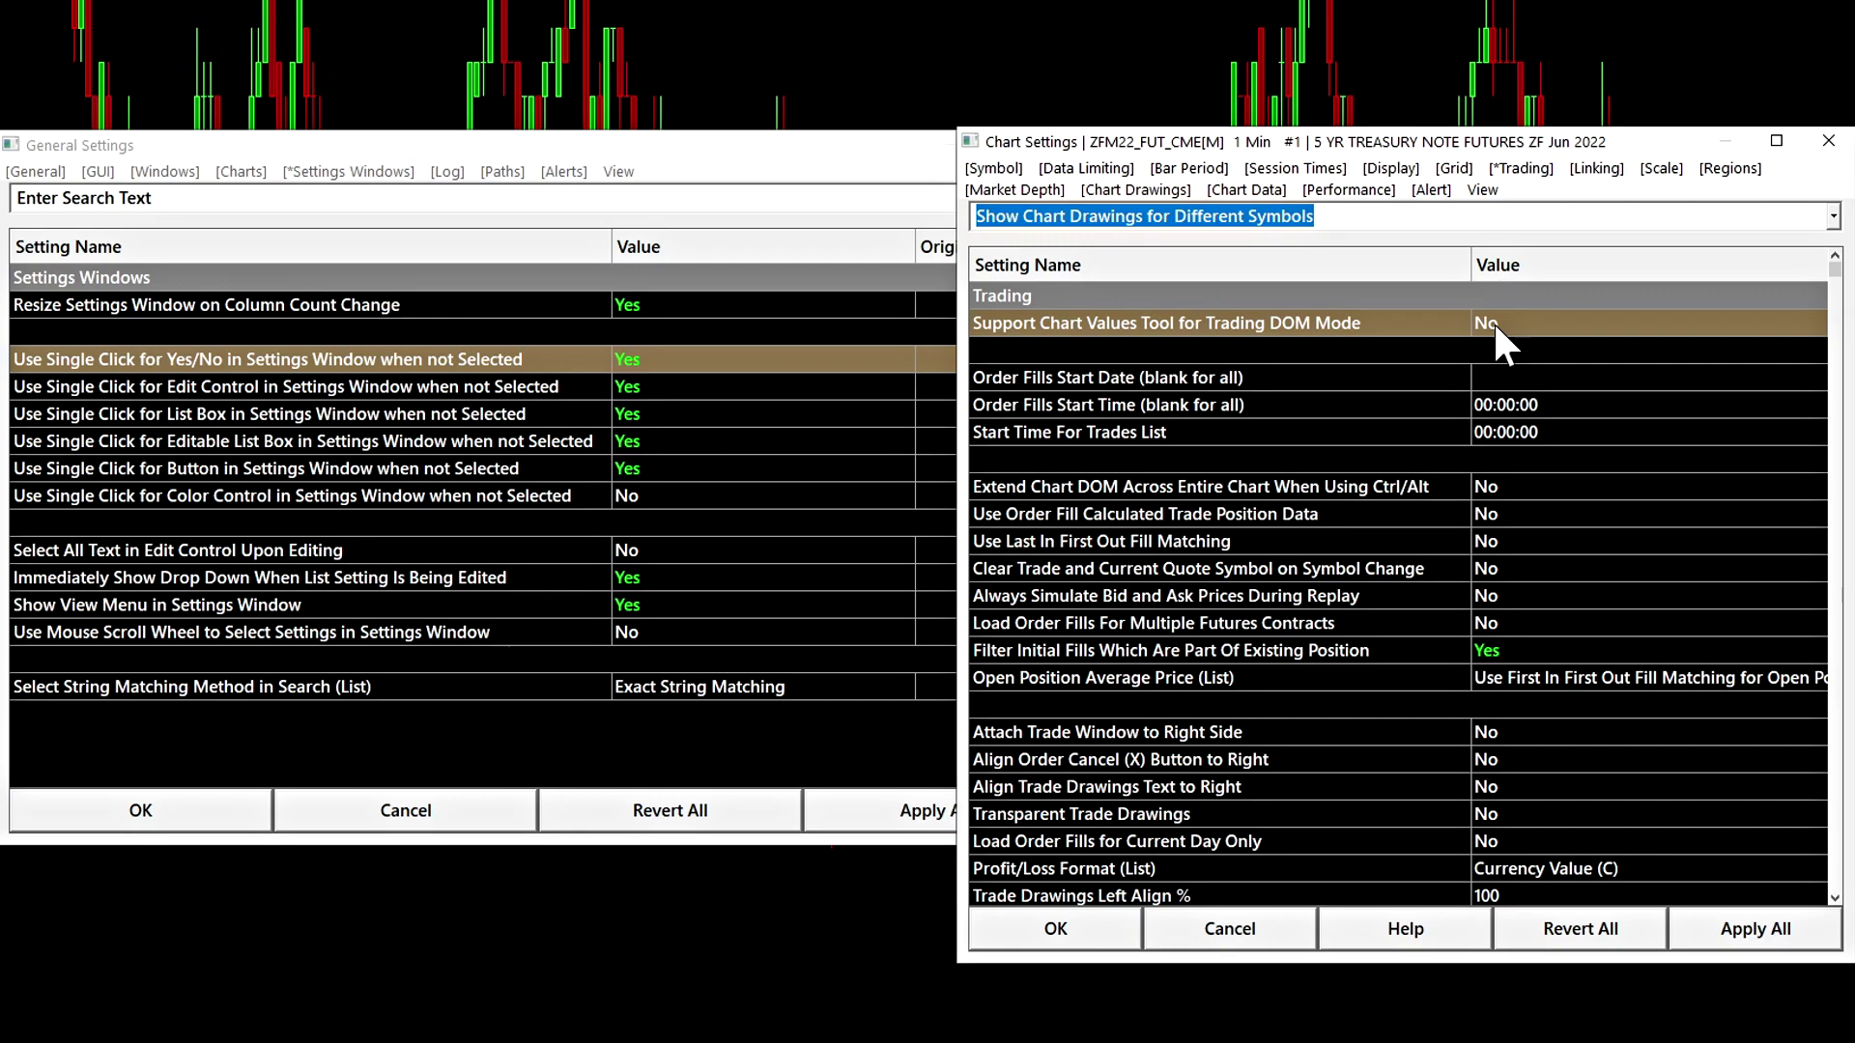
Step: Turn single-click Yes/No toggling off and review the List Box, Button, Color Control and Select All Text settings
left_click(654, 140)
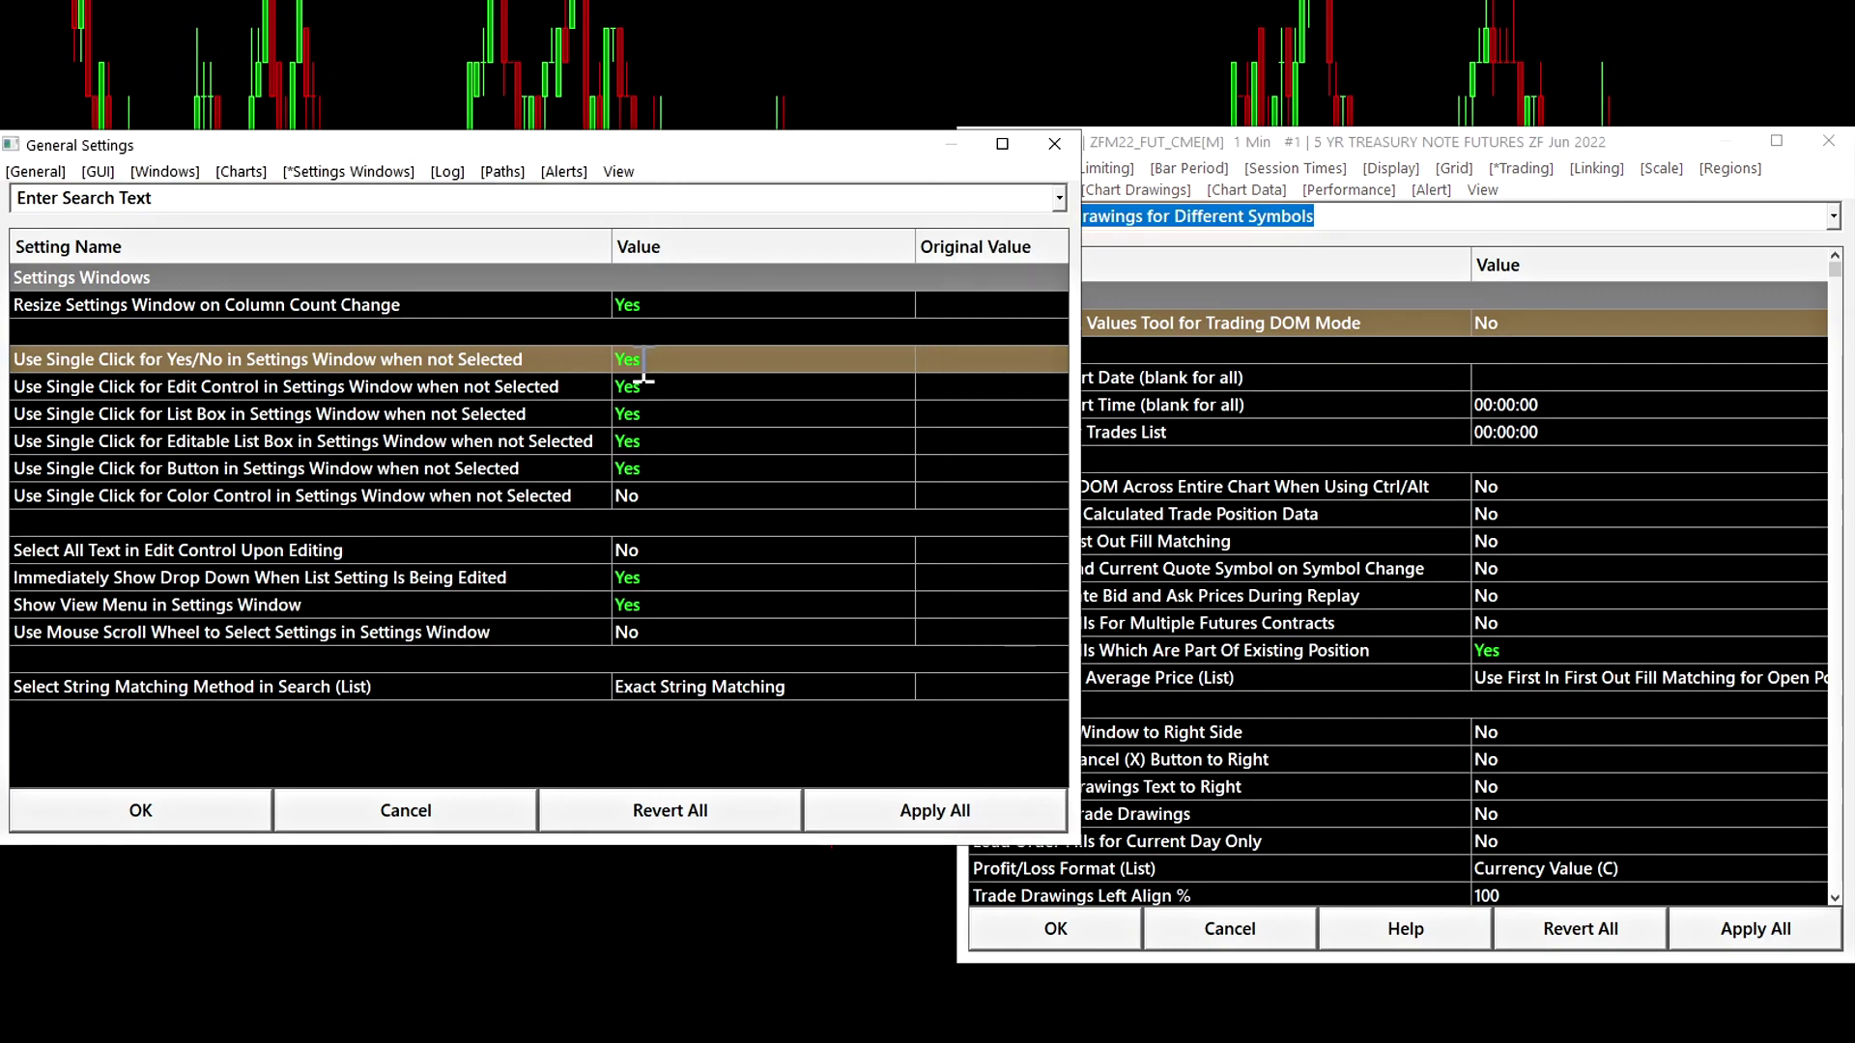
left_click(640, 361)
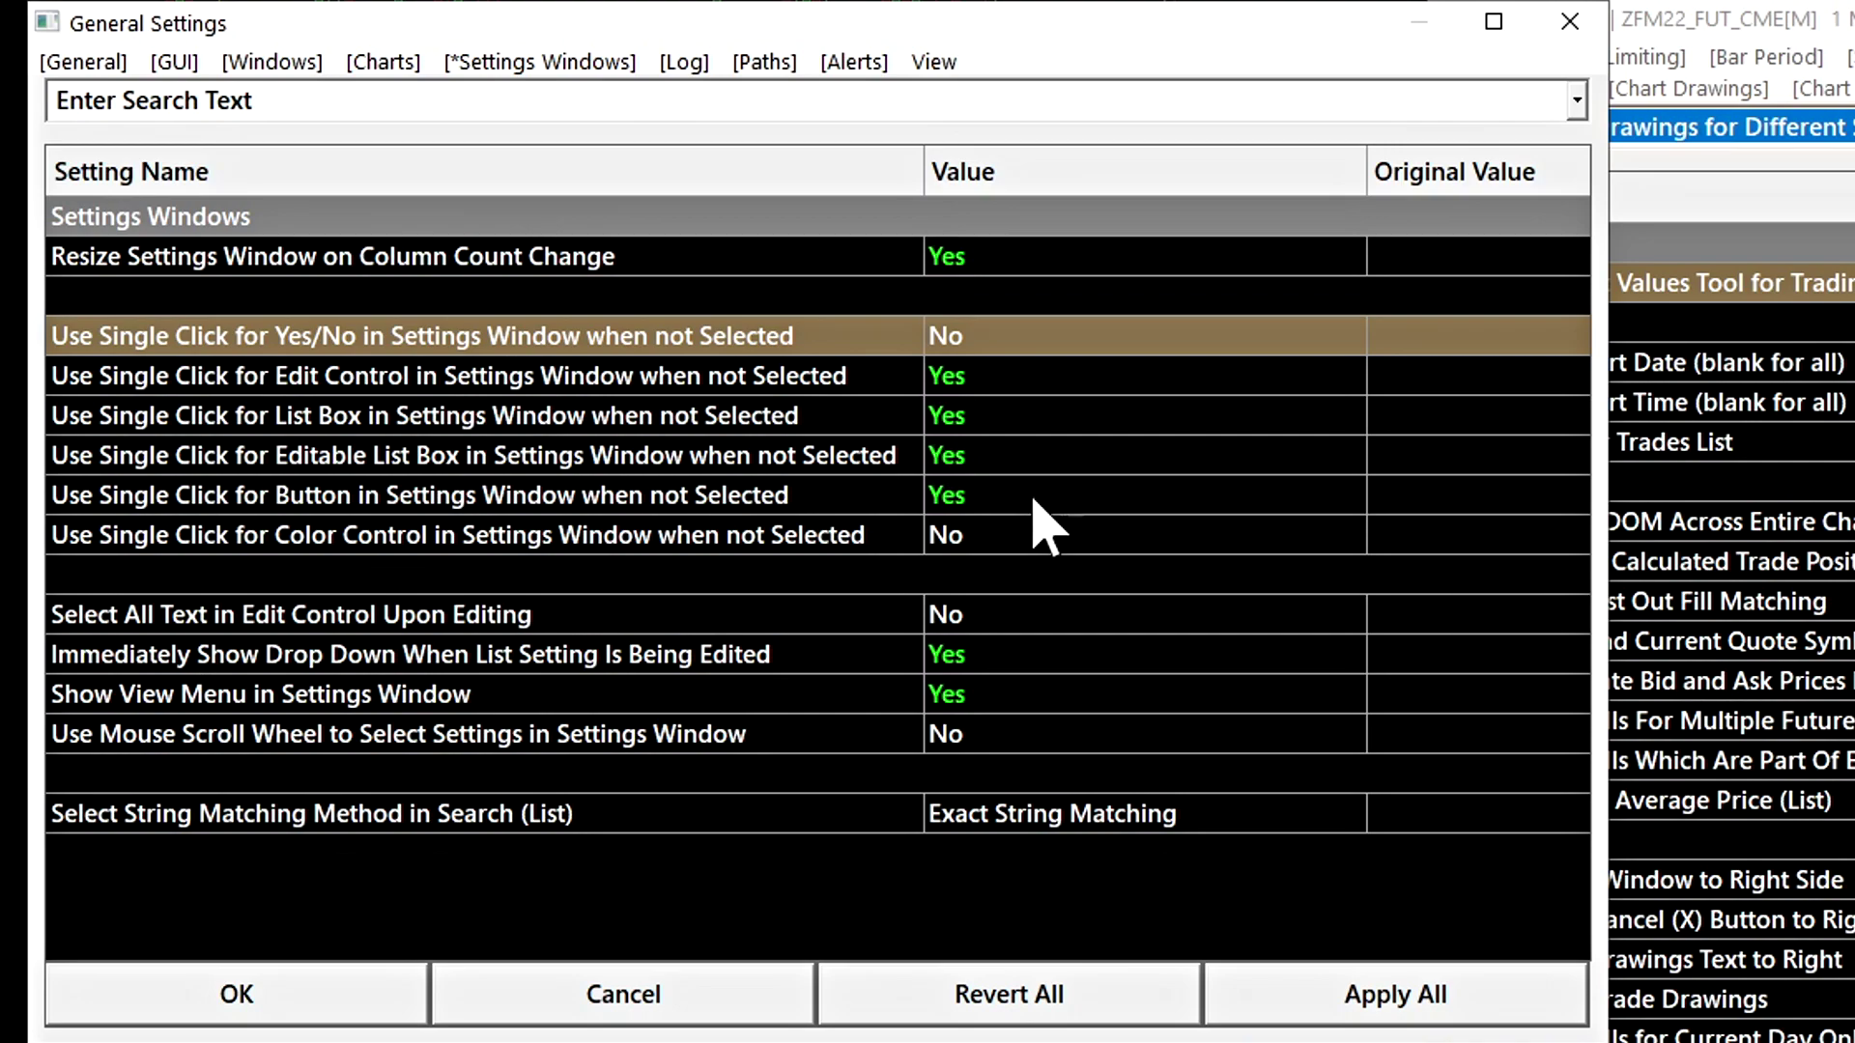
left_click(290, 415)
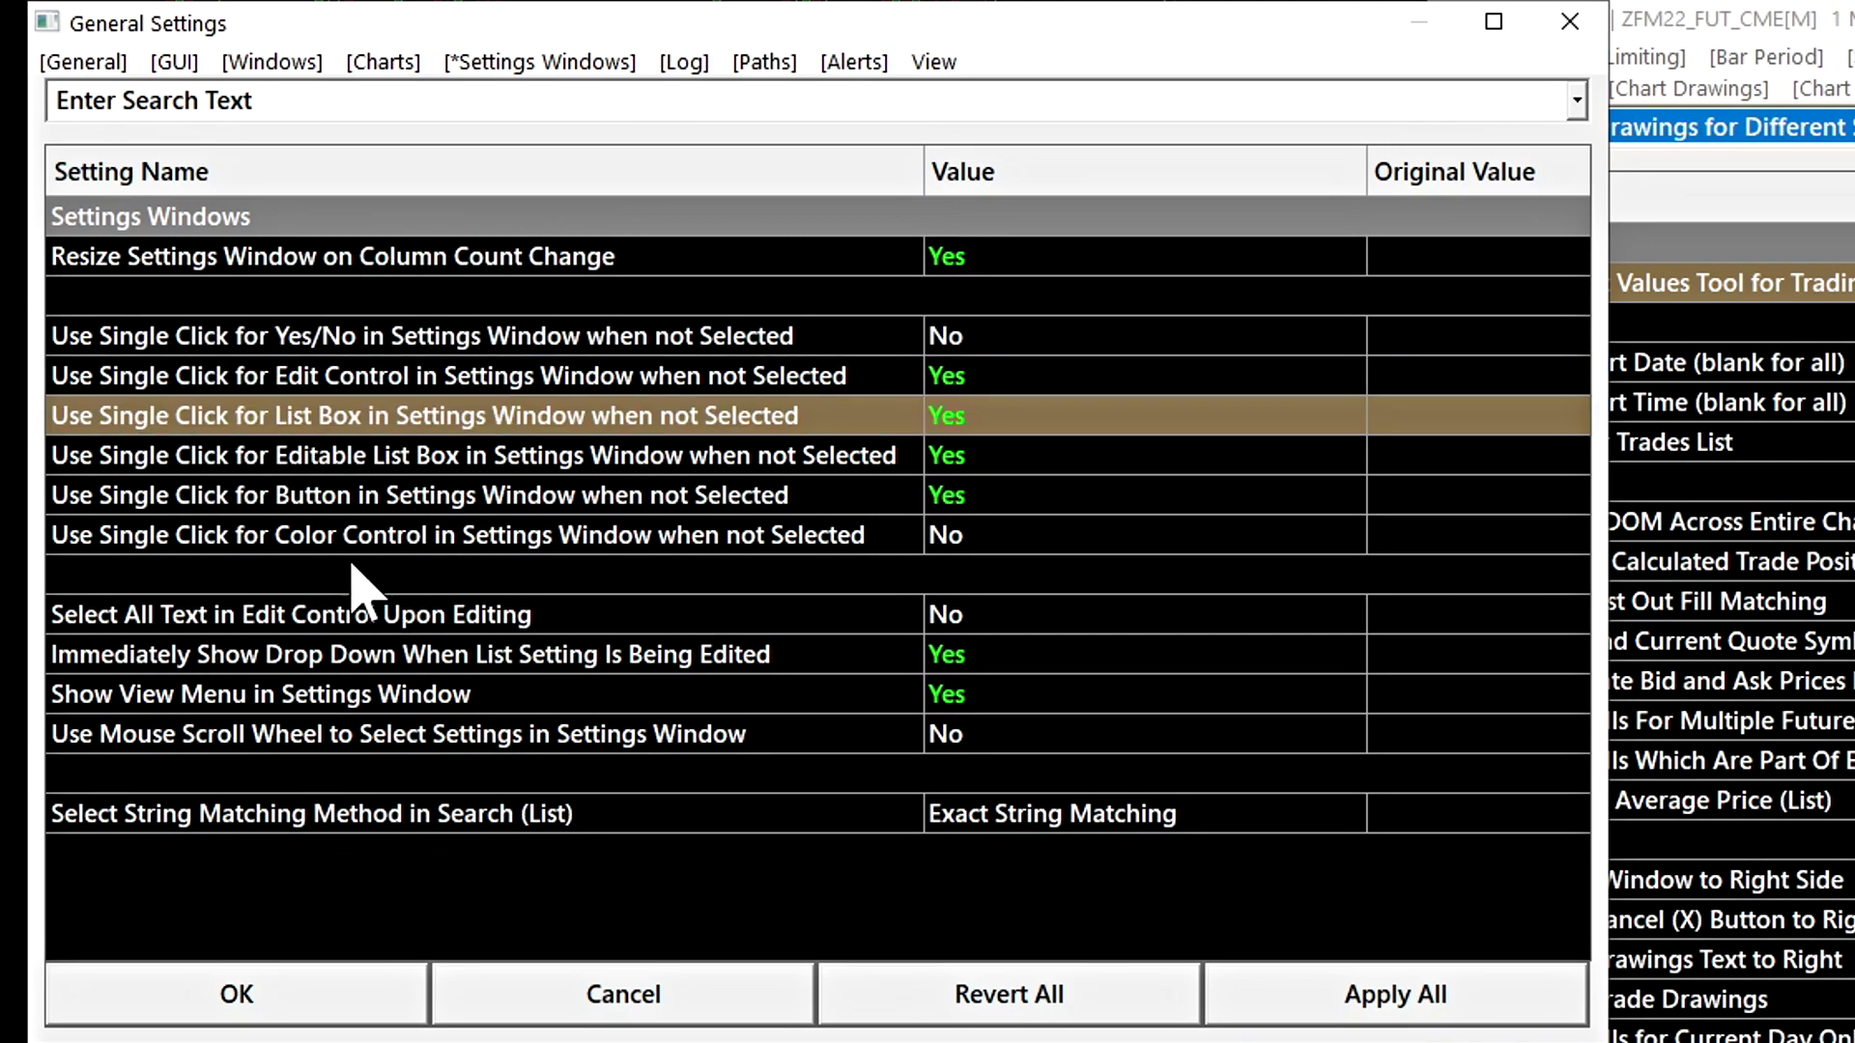
left_click(301, 460)
left_click(358, 506)
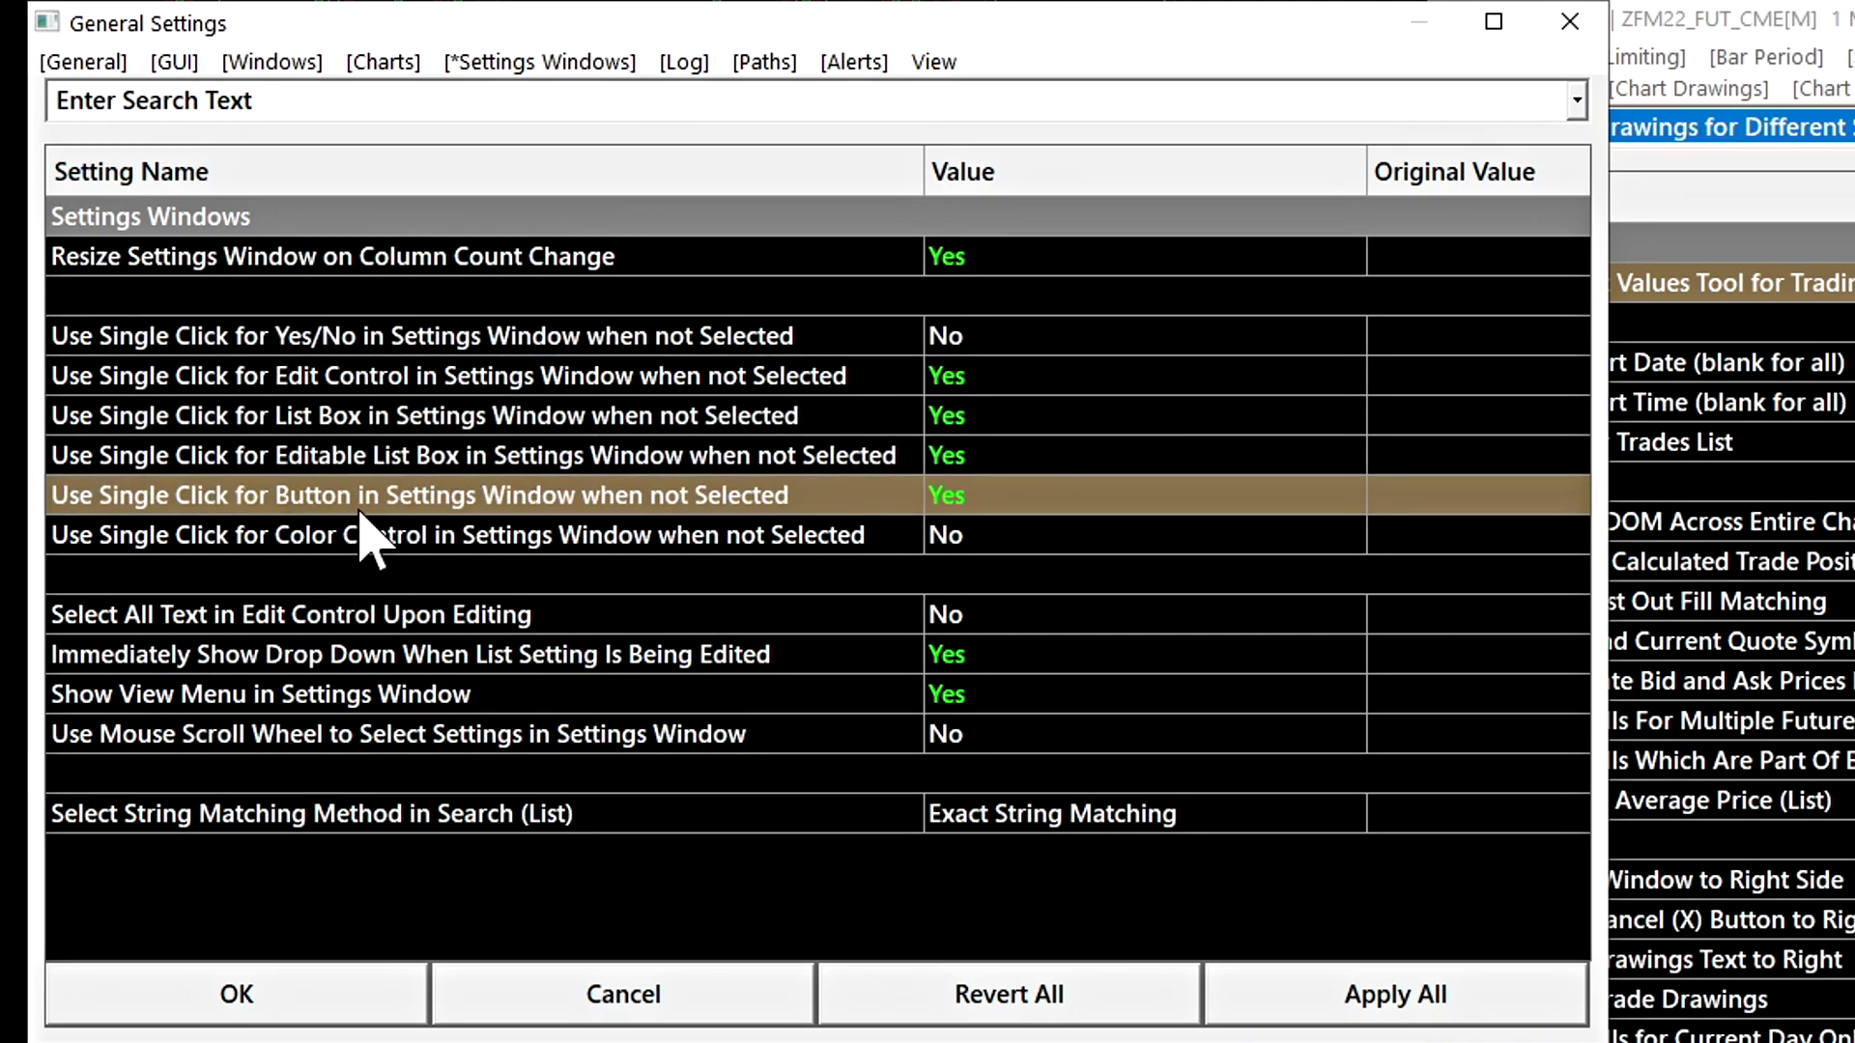
left_click(295, 543)
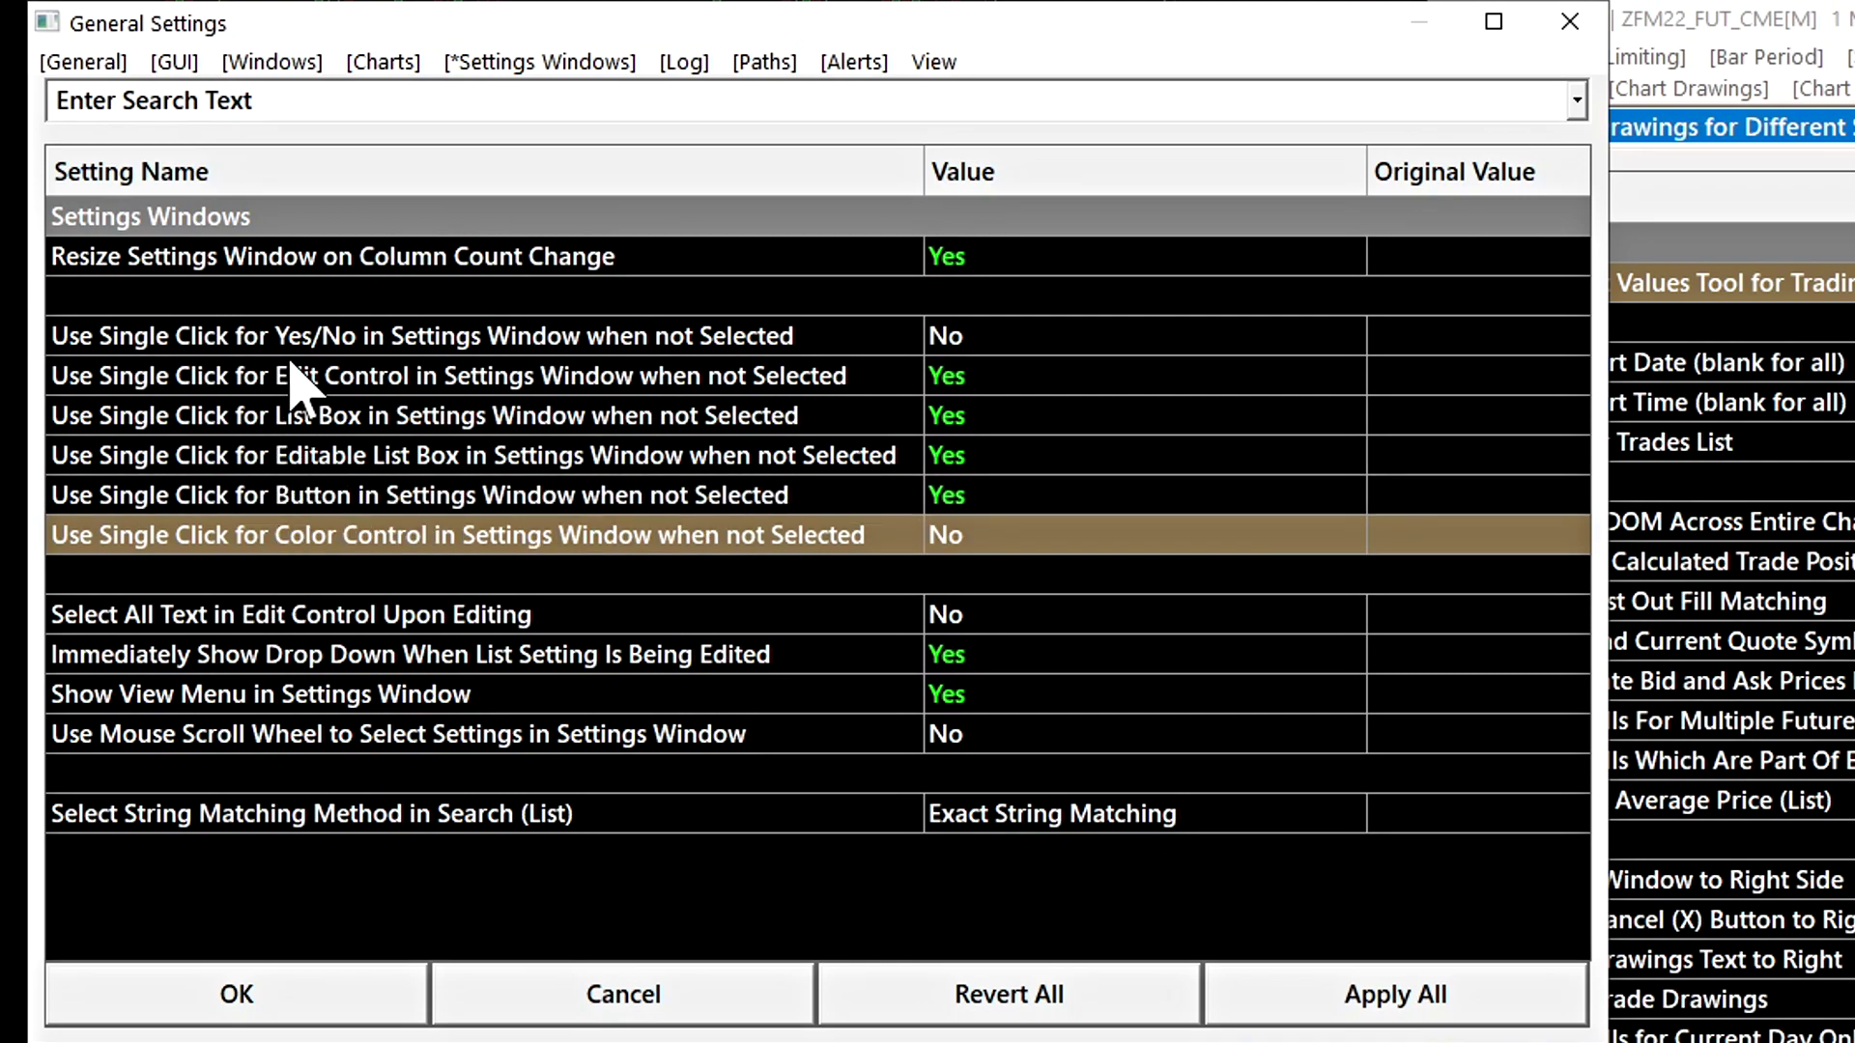
left_click(230, 624)
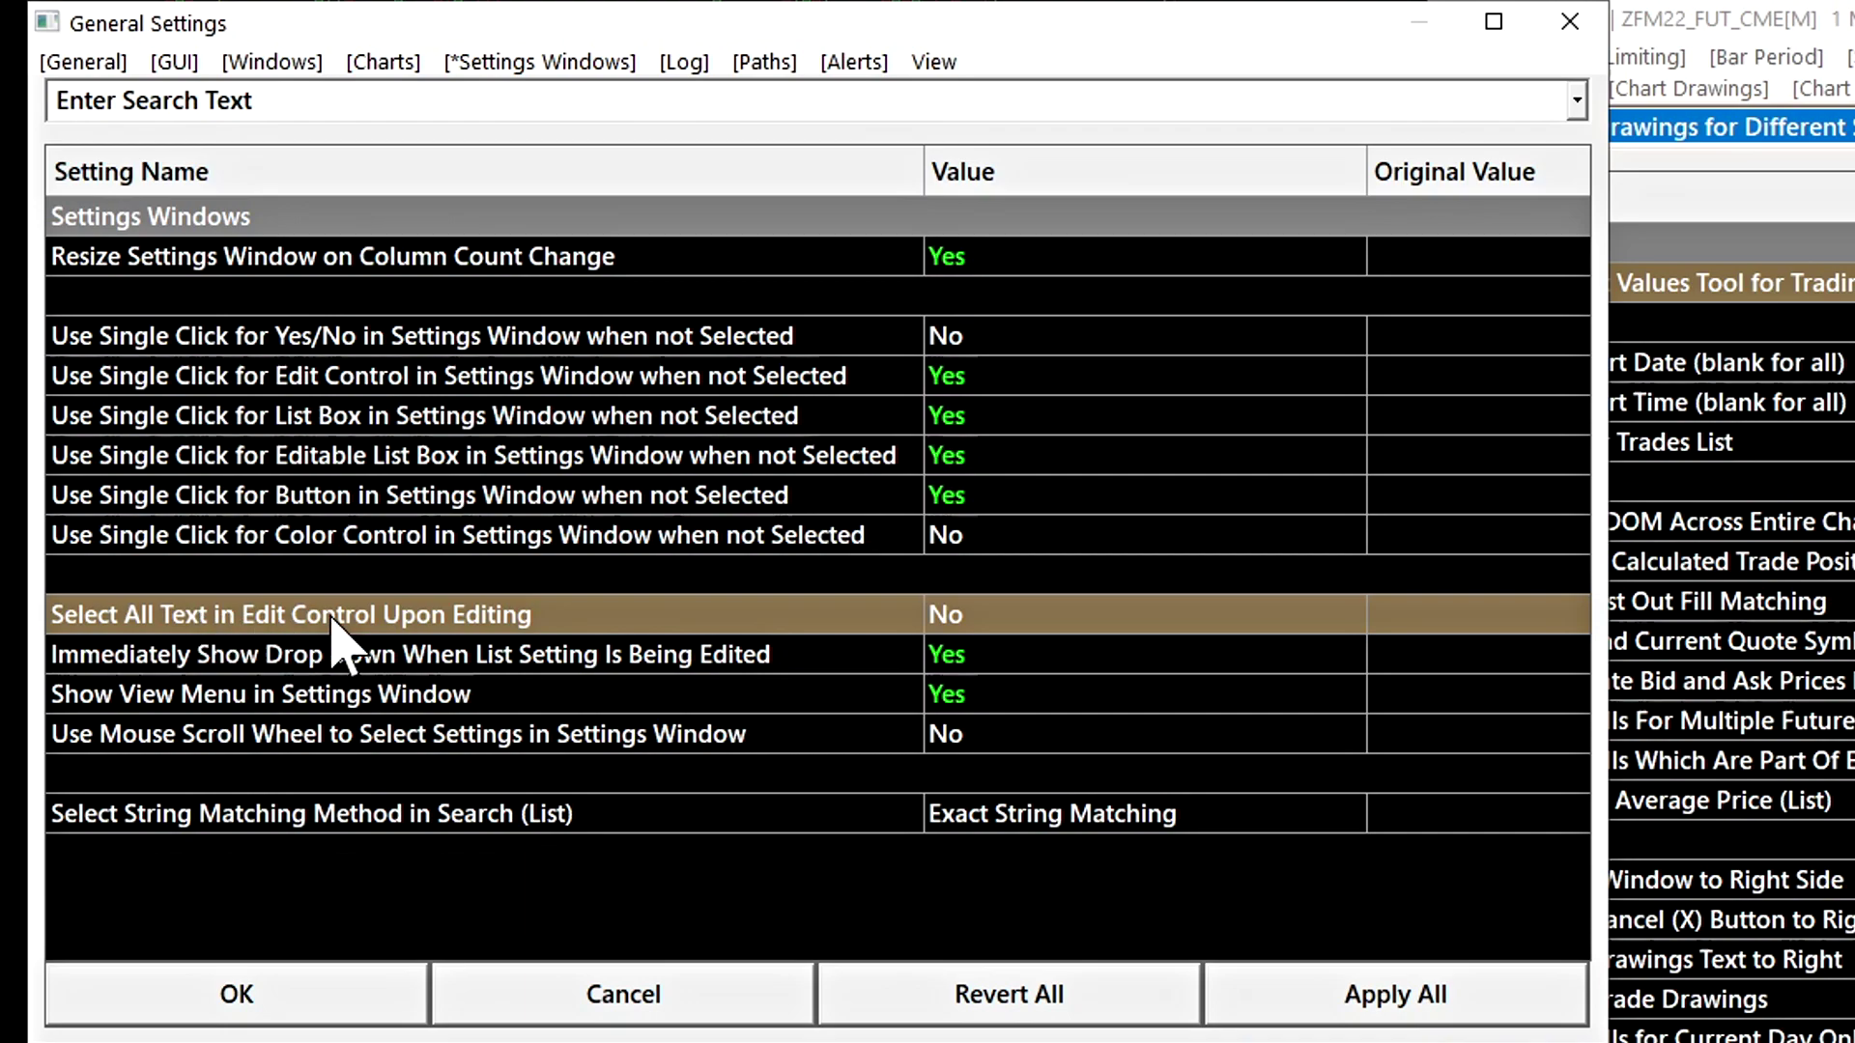
Step: Turn on Select All Text in Edit Control Upon Editing, test editing the Symbol, and undo back to ZFM22_FUT_CME
left_click(951, 618)
left_click(1325, 994)
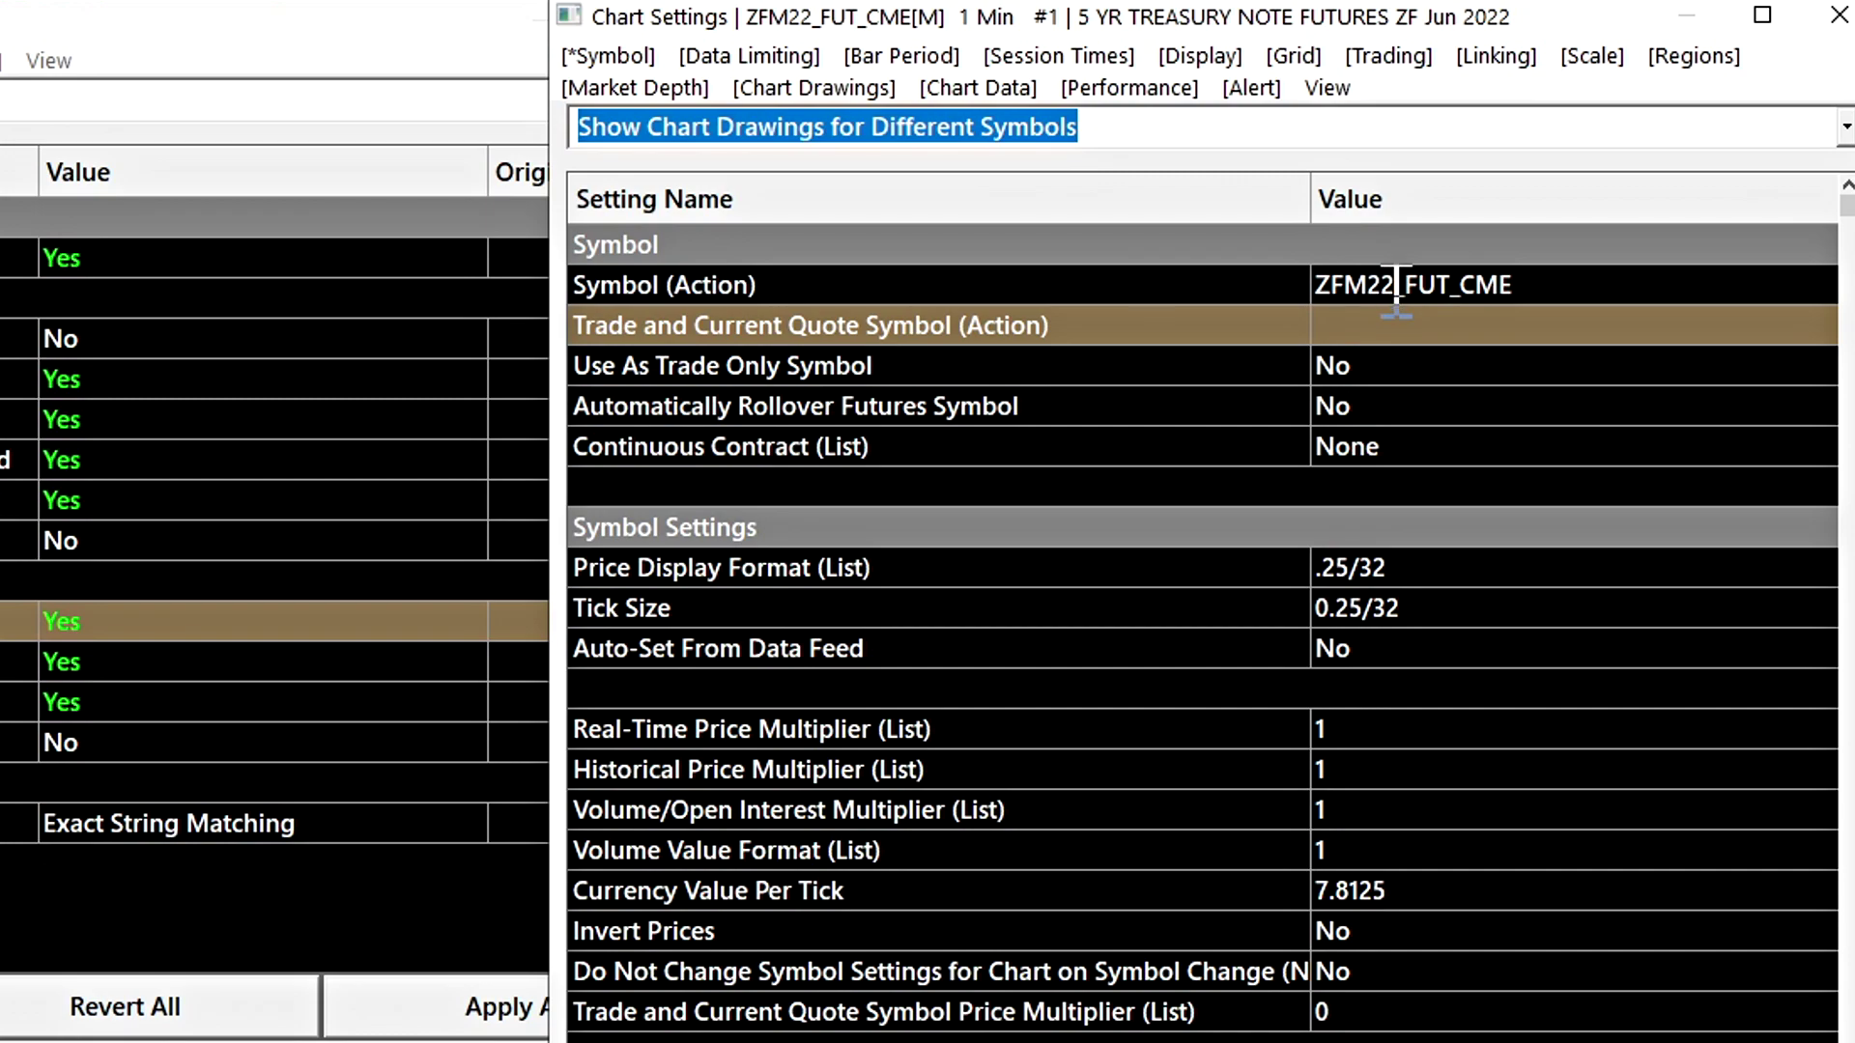
left_click(1396, 287)
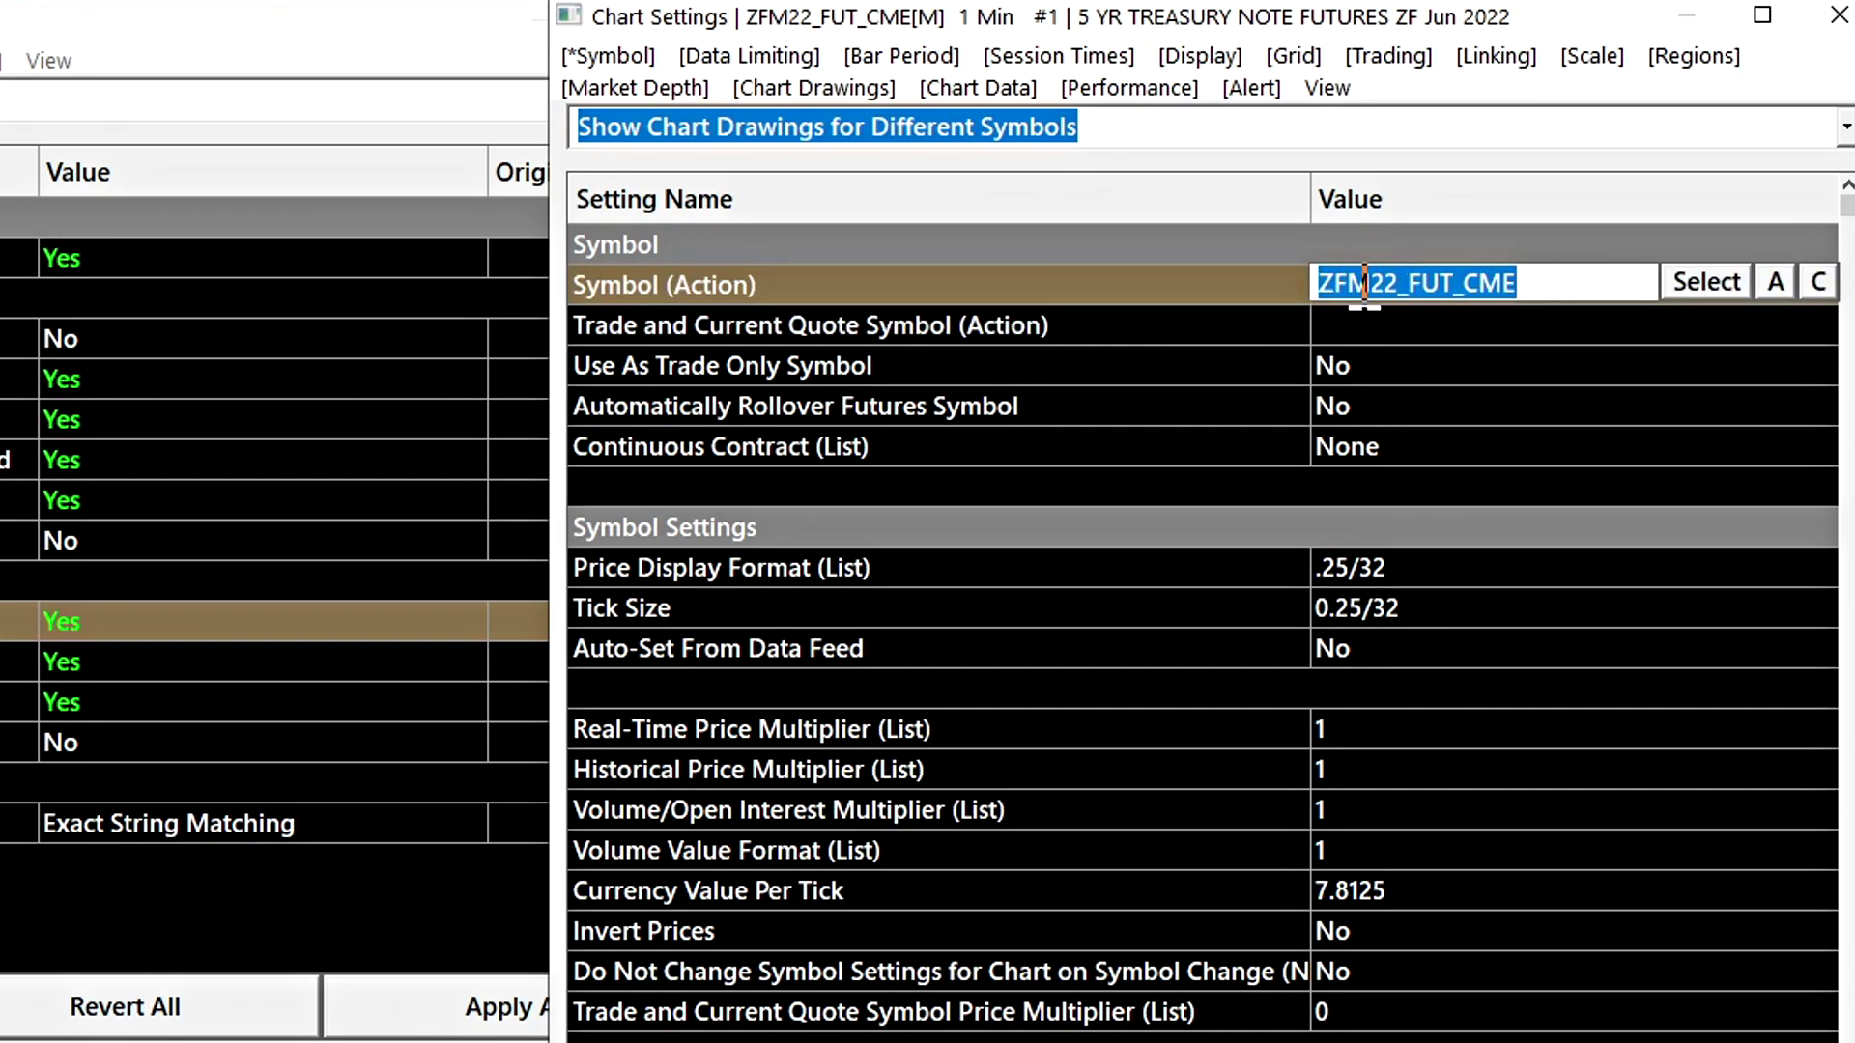
type("fesda")
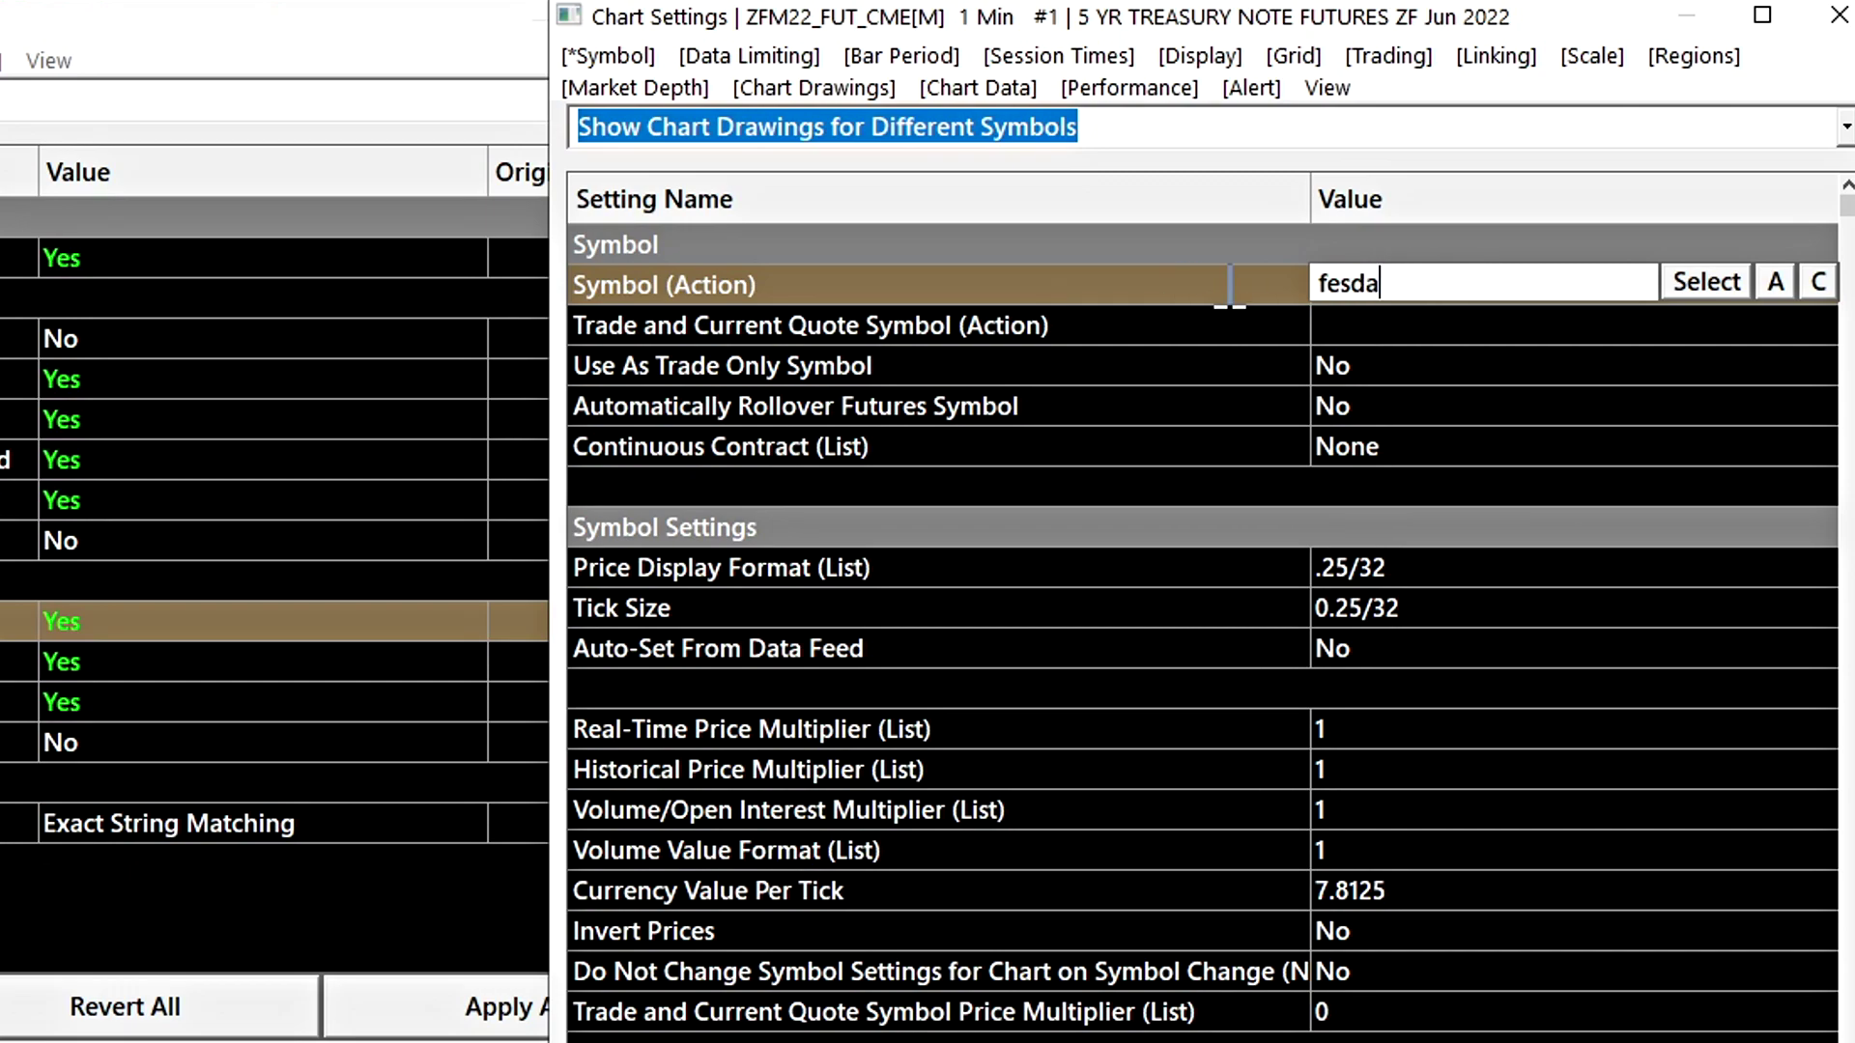
key("ctrl+z")
Step: Set Select All Text in Edit Control Upon Editing to No, apply it, and test selecting the Symbol text
double_click(77, 628)
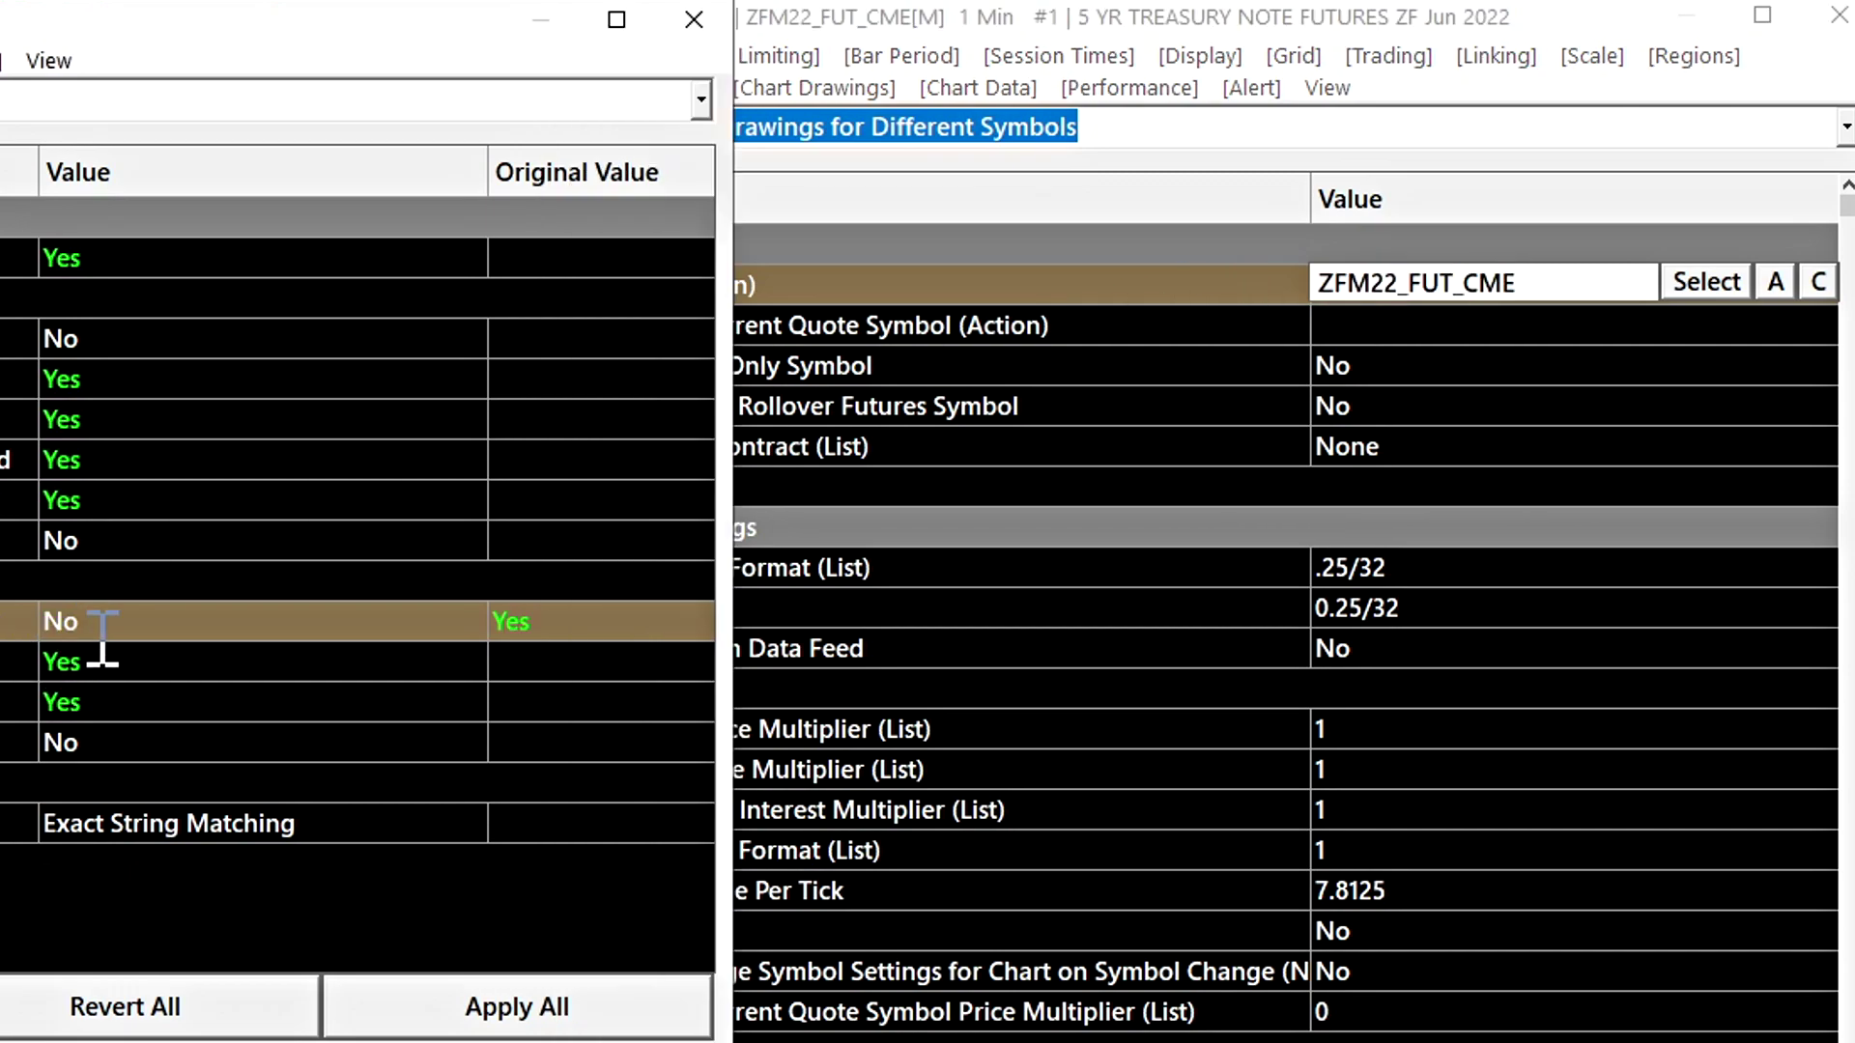
left_click(492, 1004)
left_click(1396, 323)
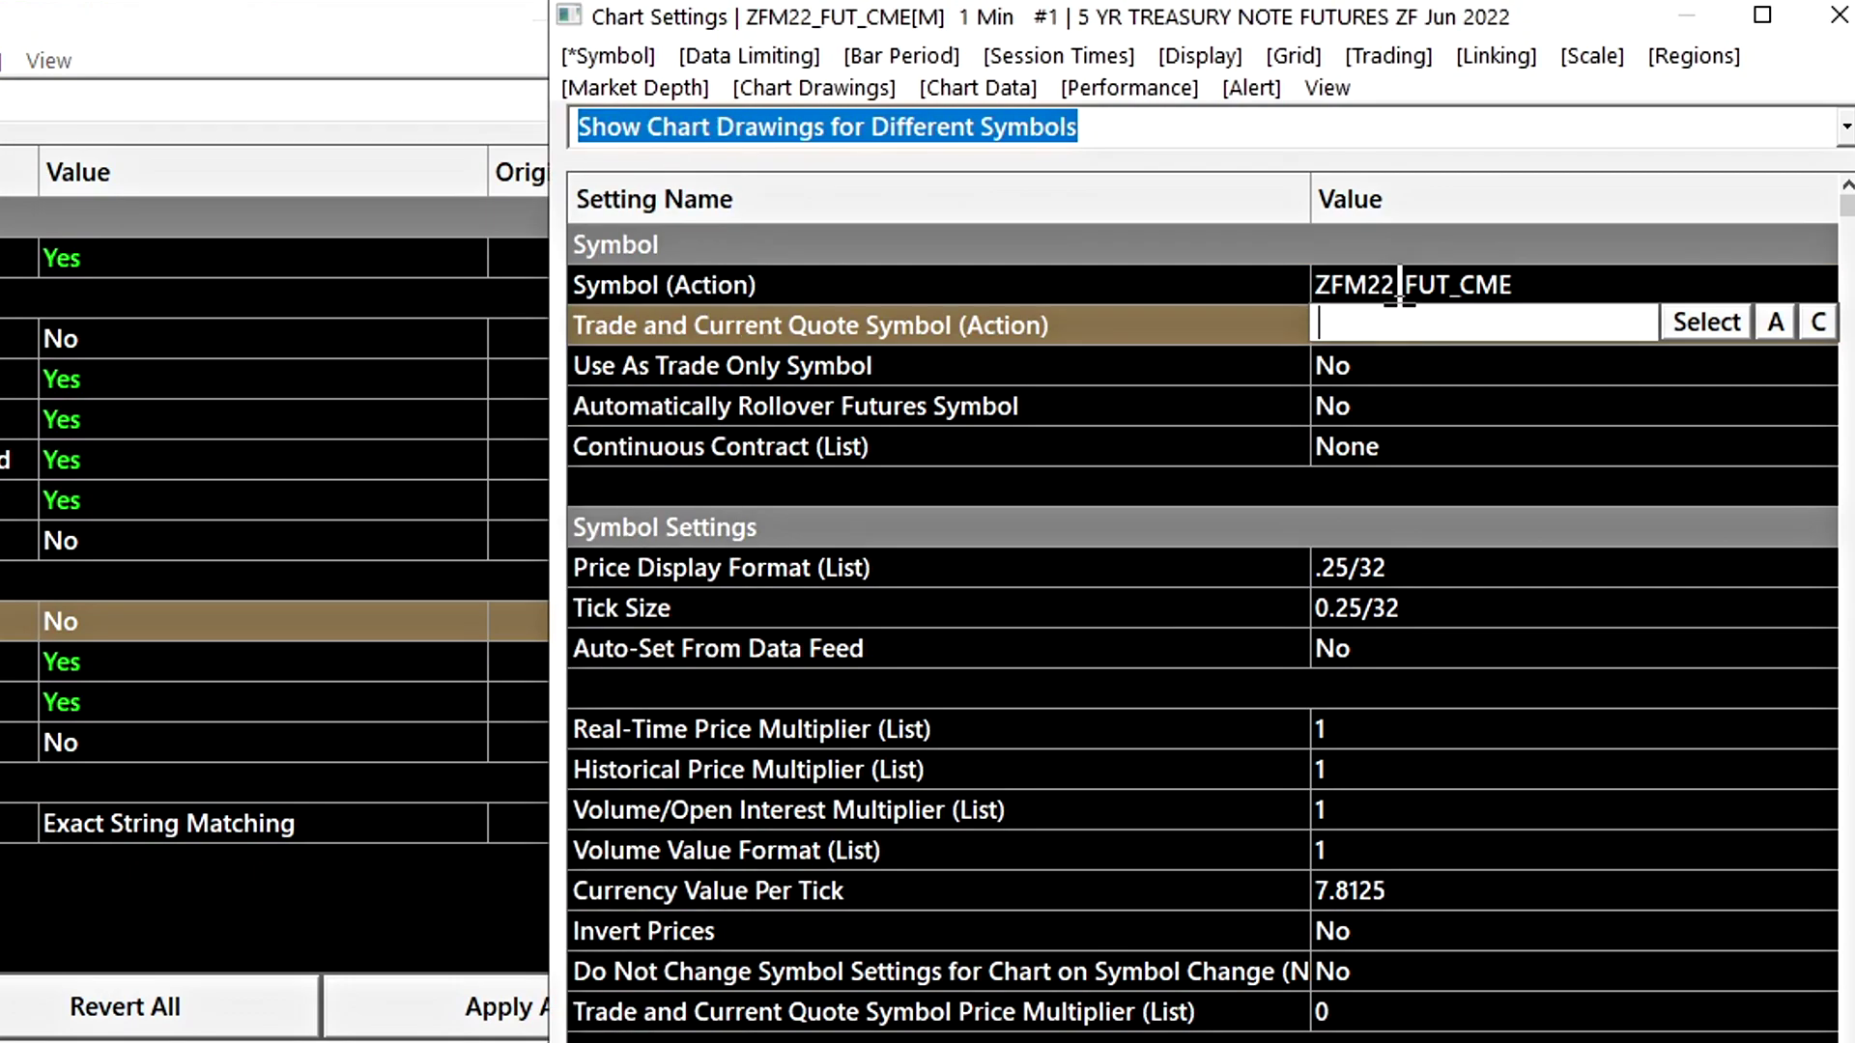
key("Up")
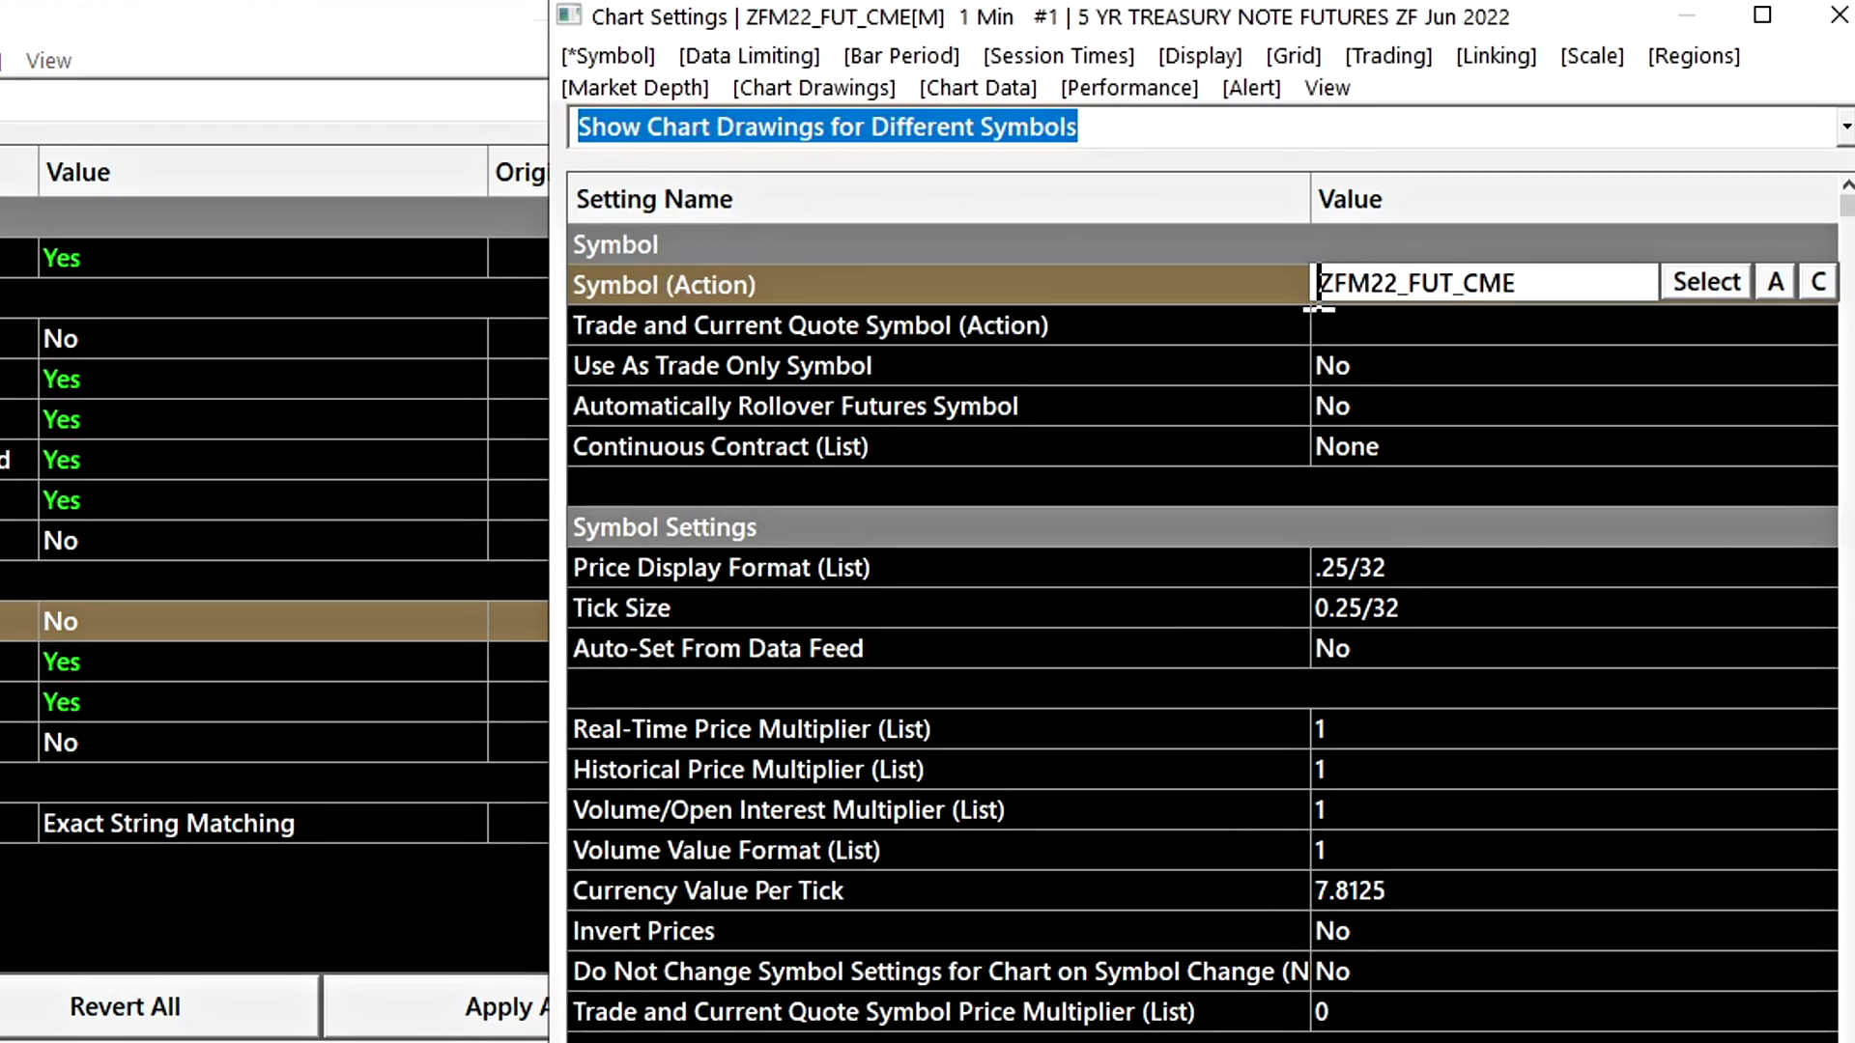
left_click_drag(1560, 284, 1104, 328)
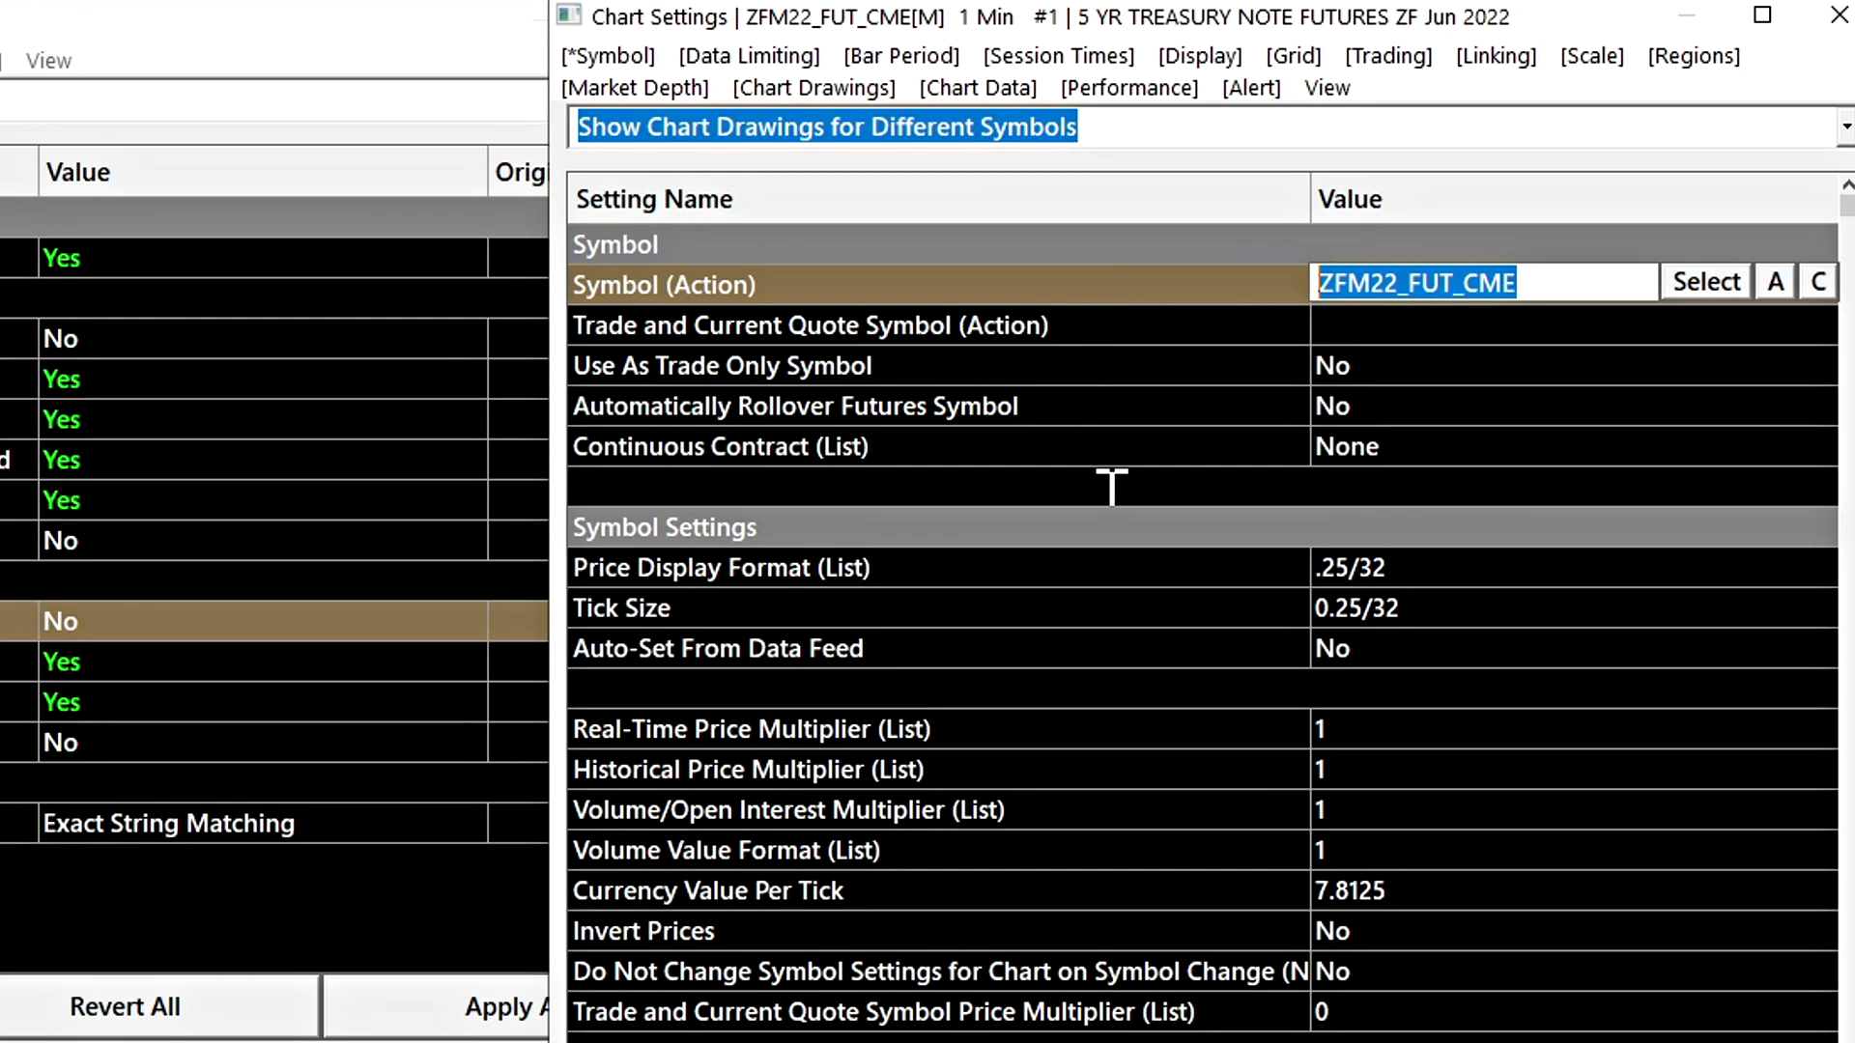
left_click(1599, 288)
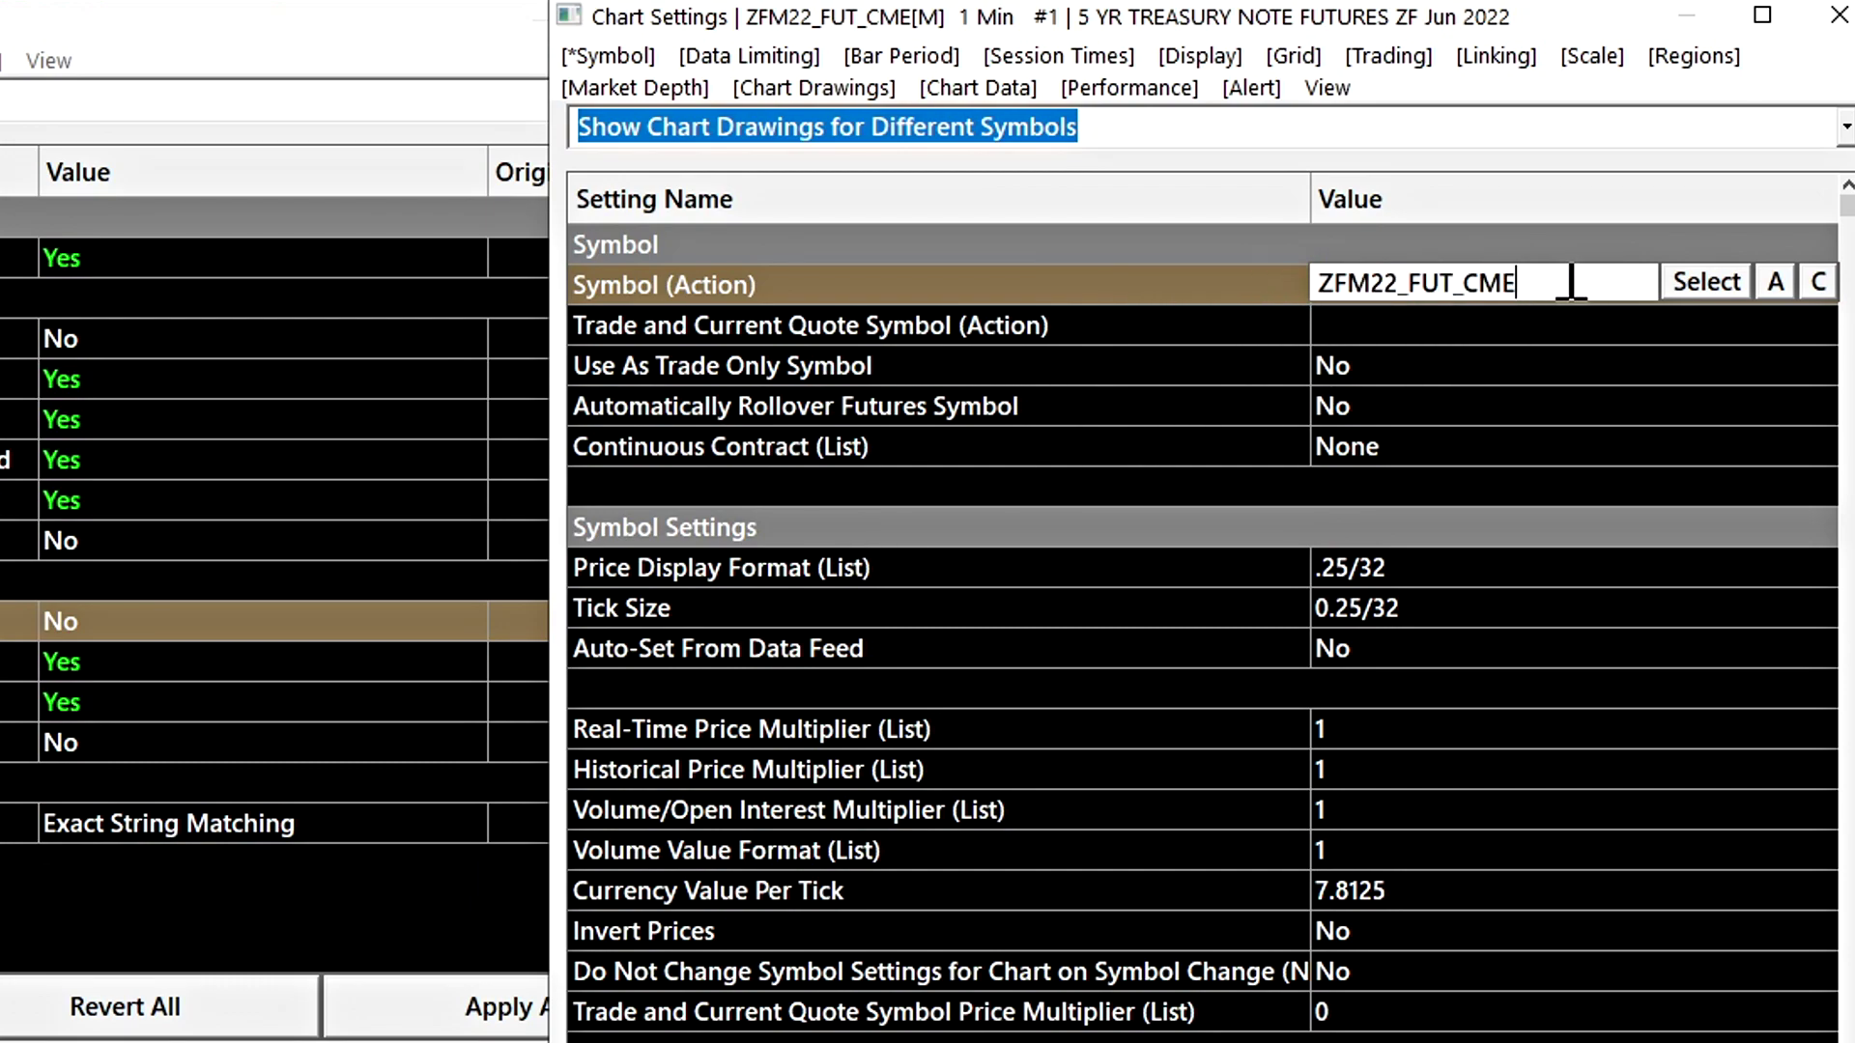
left_click_drag(1585, 281, 1284, 281)
left_click(1585, 295)
key("alt+Tab")
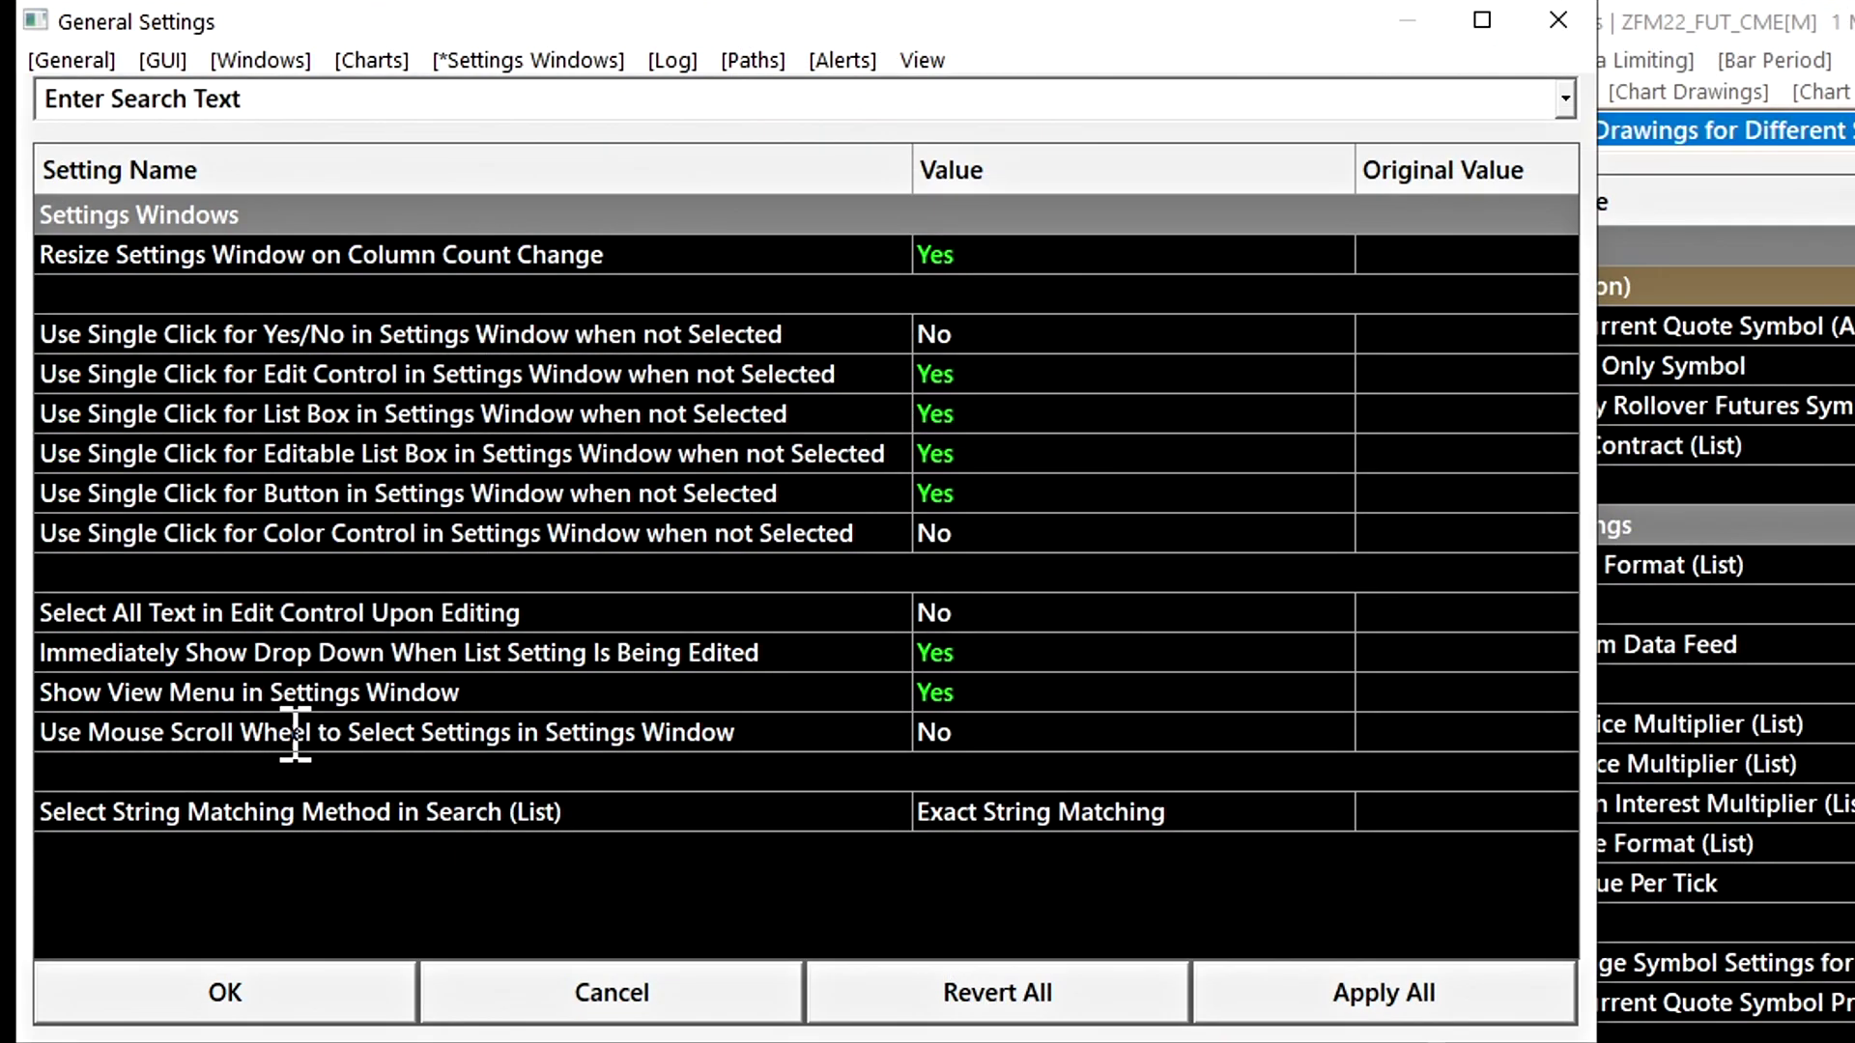
Step: Set Use Mouse Scroll Wheel to Select Settings to Yes, apply, and scroll through Chart Settings to test it
left_click(966, 732)
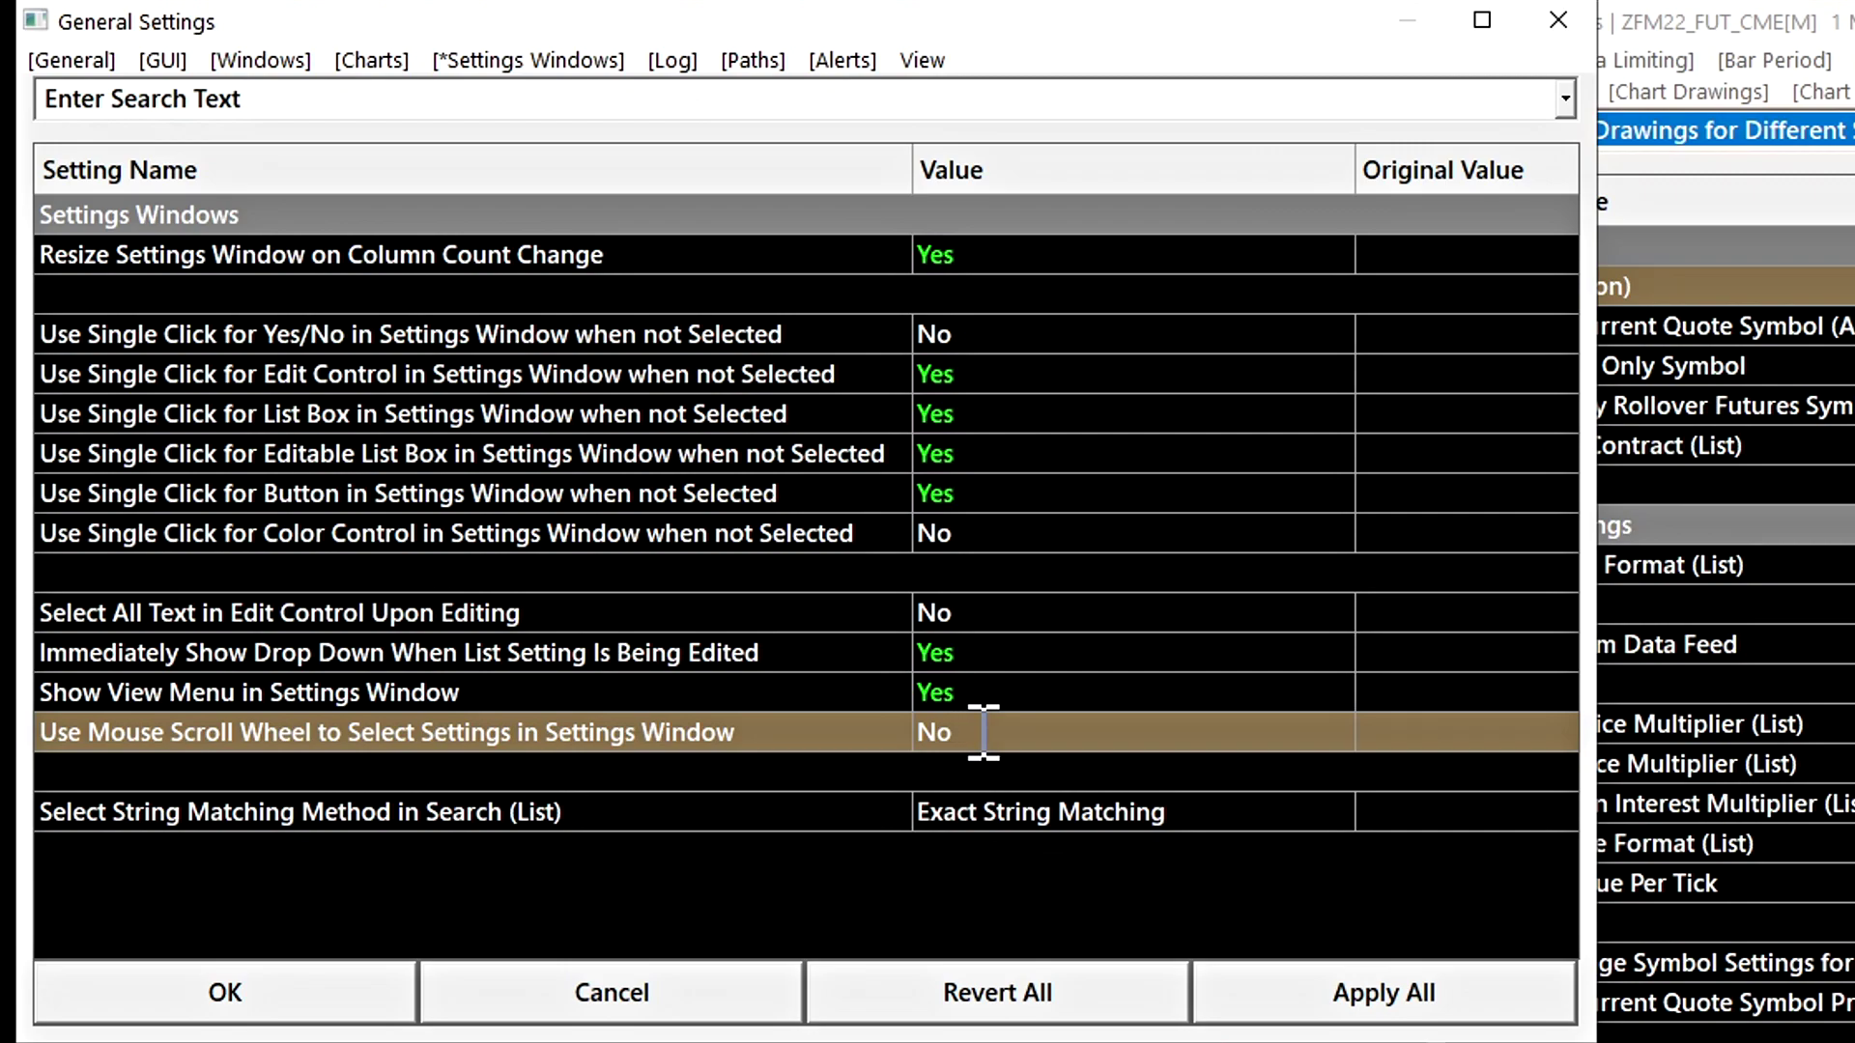
left_click(984, 732)
left_click(1423, 966)
scroll(1192, 455, "down", 4)
scroll(1195, 464, "up", 4)
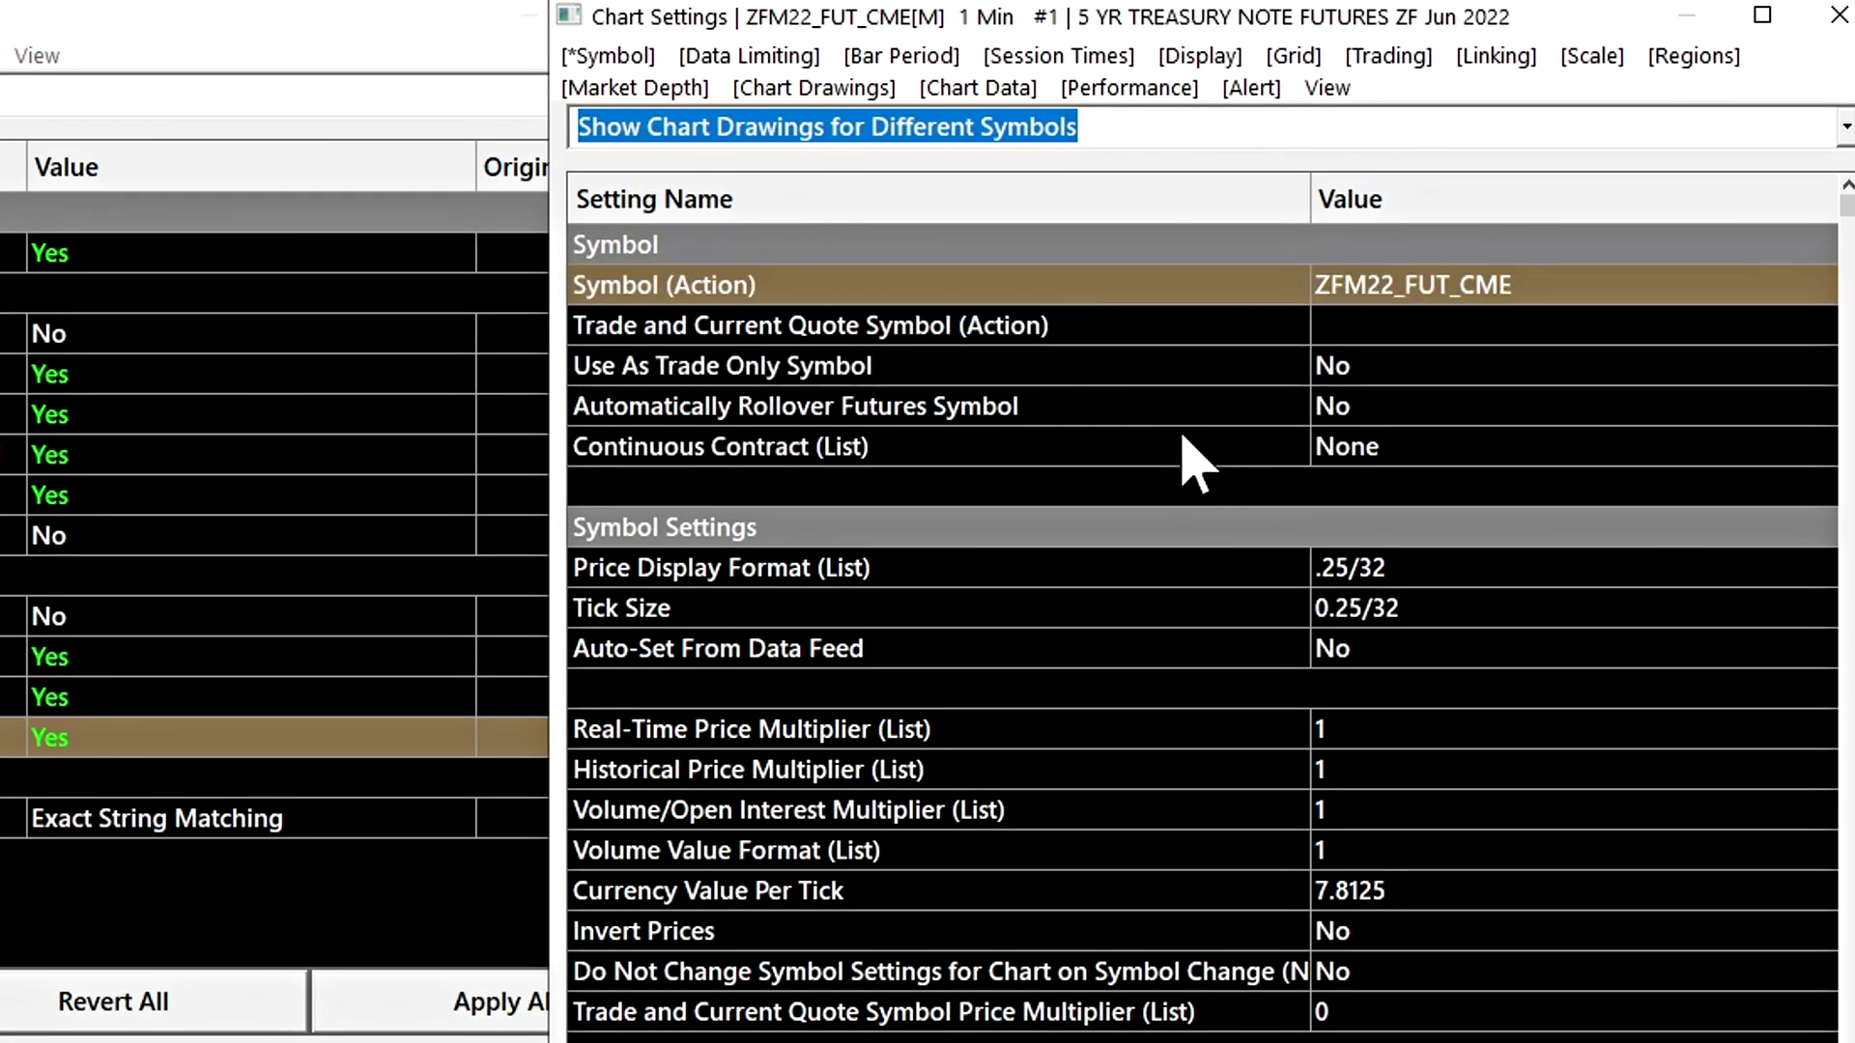
scroll(1192, 455, "down", 7)
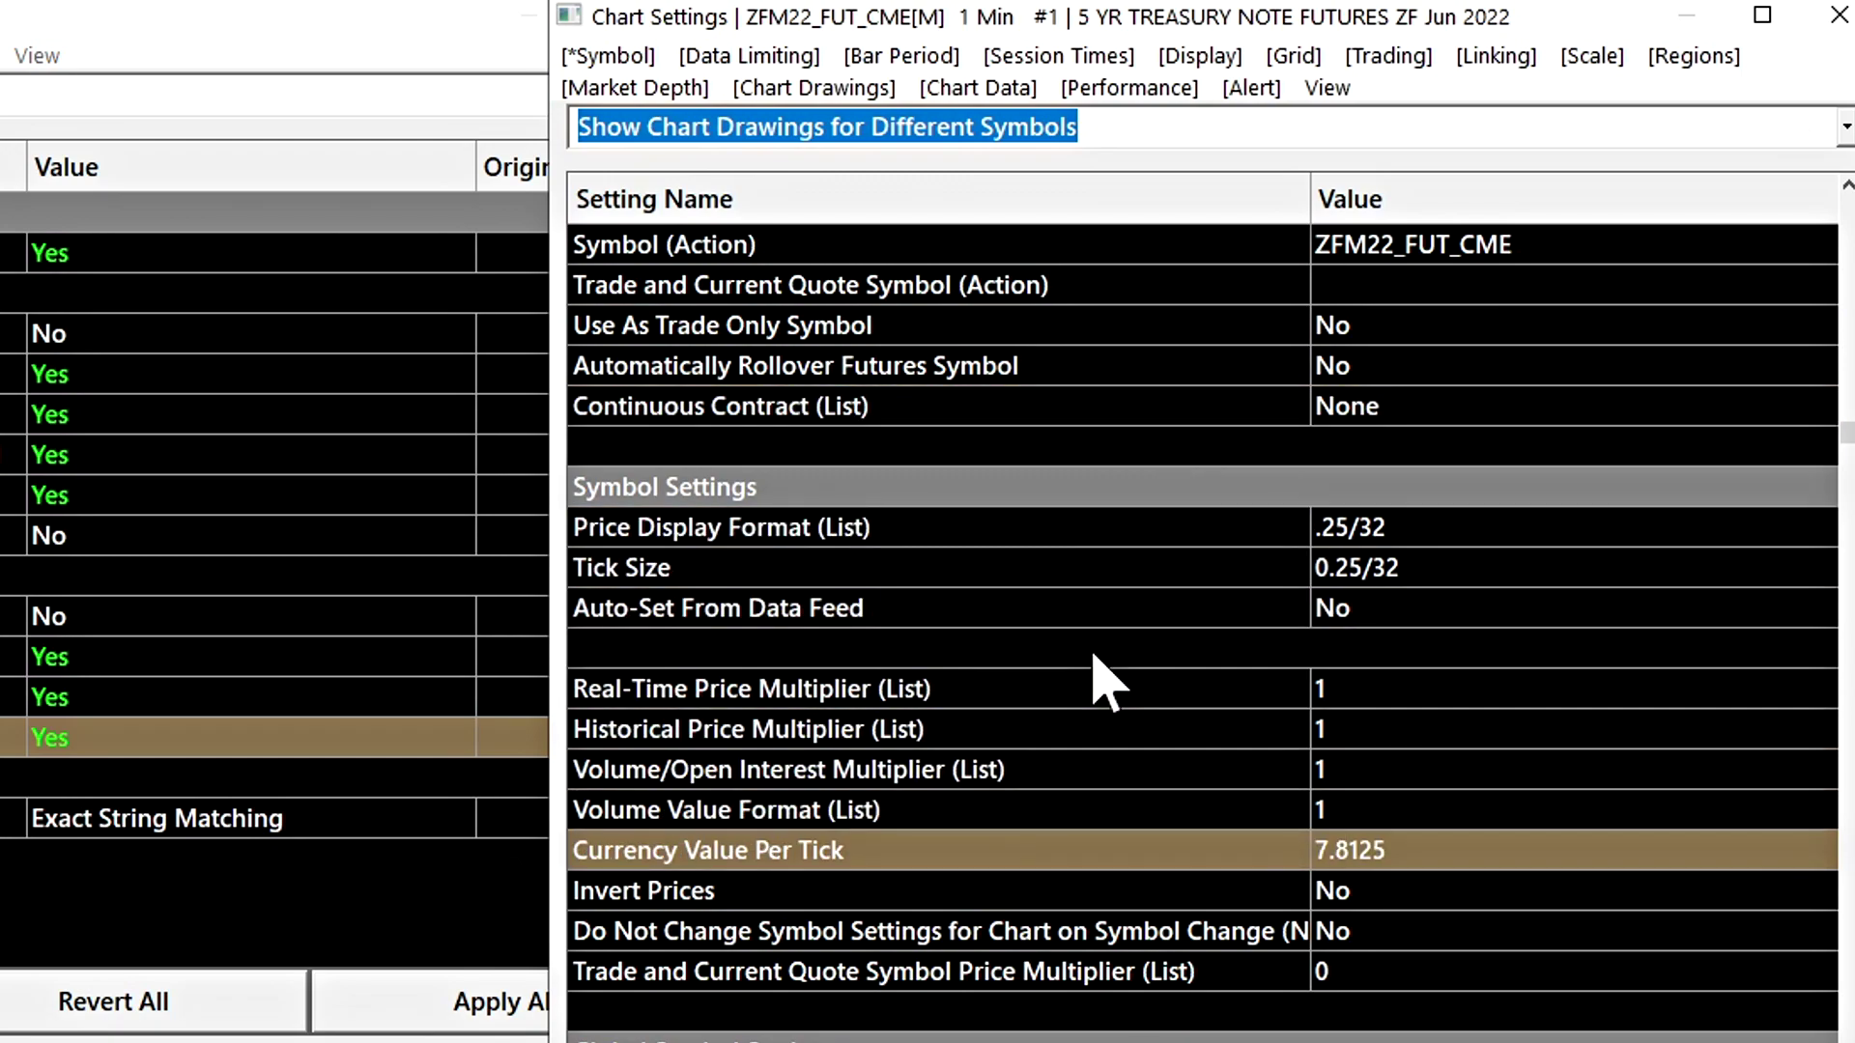
scroll(1082, 734, "down", 3)
scroll(1068, 792, "up", 11)
scroll(1024, 691, "down", 4)
scroll(1015, 671, "down", 7)
scroll(908, 498, "up", 15)
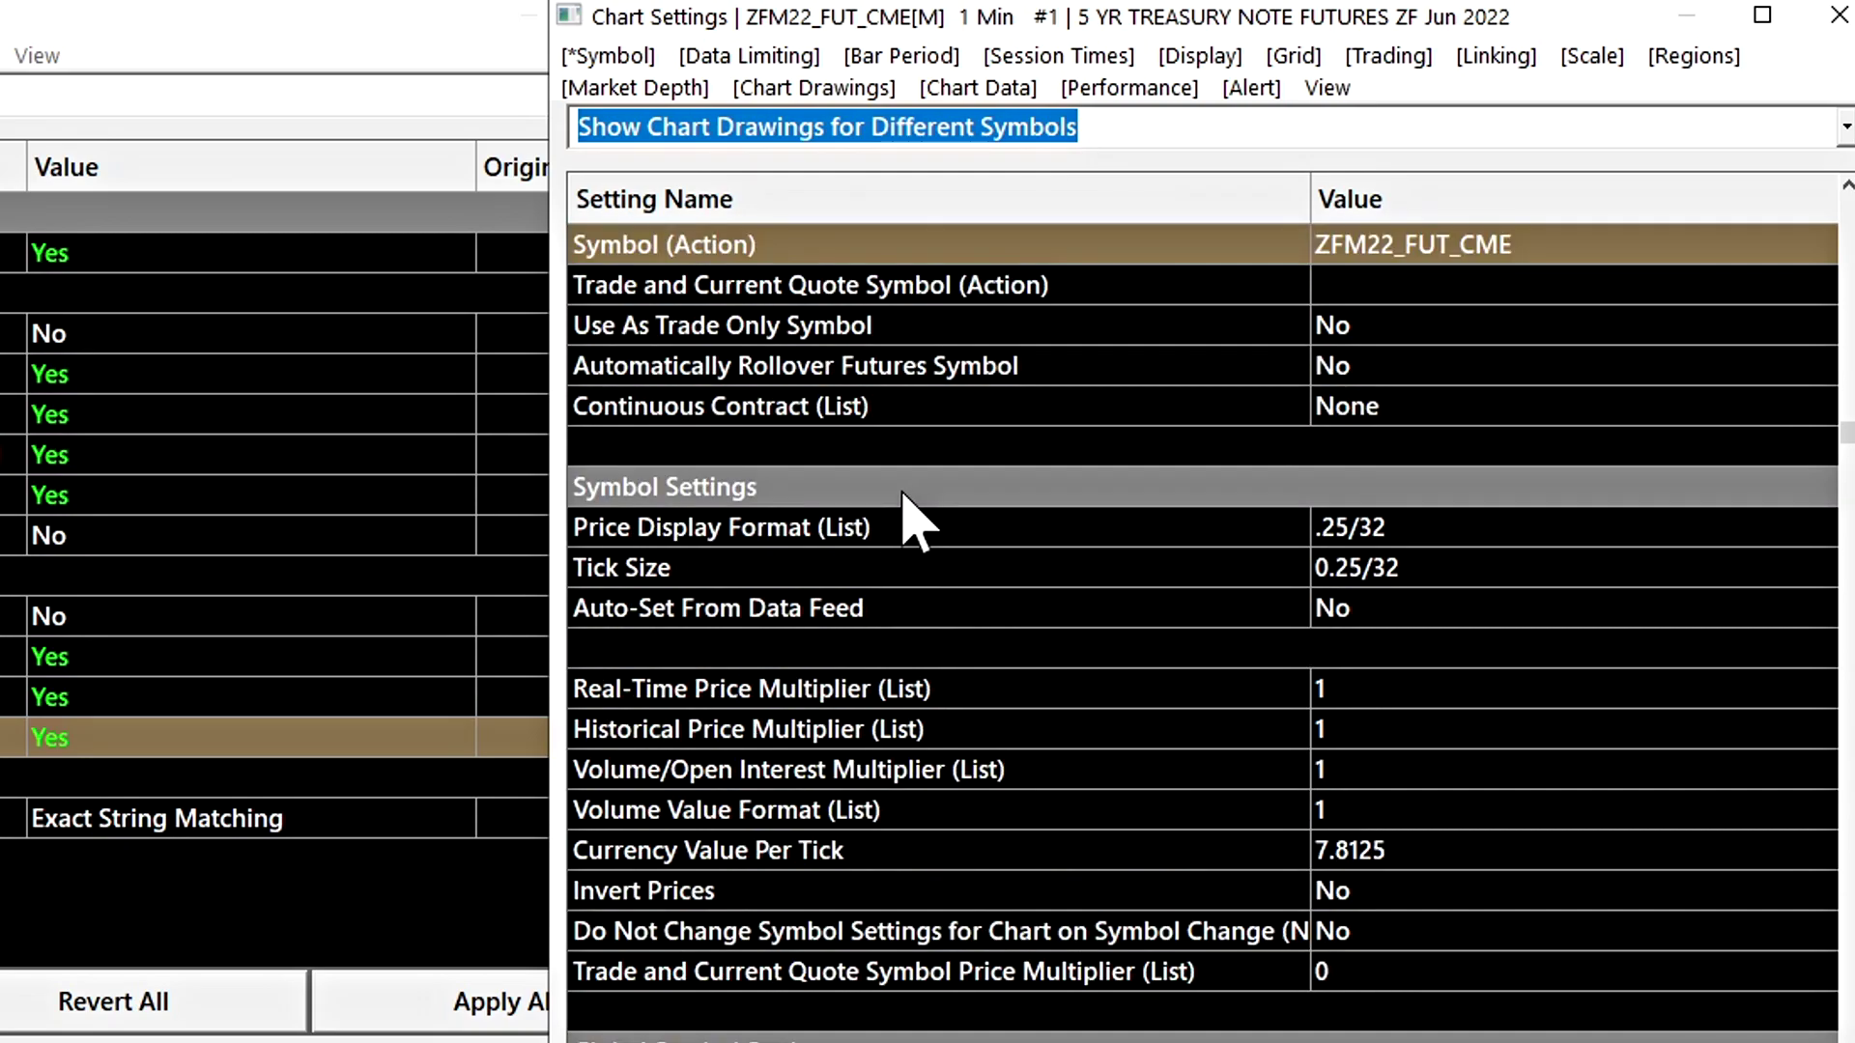
scroll(903, 495, "down", 3)
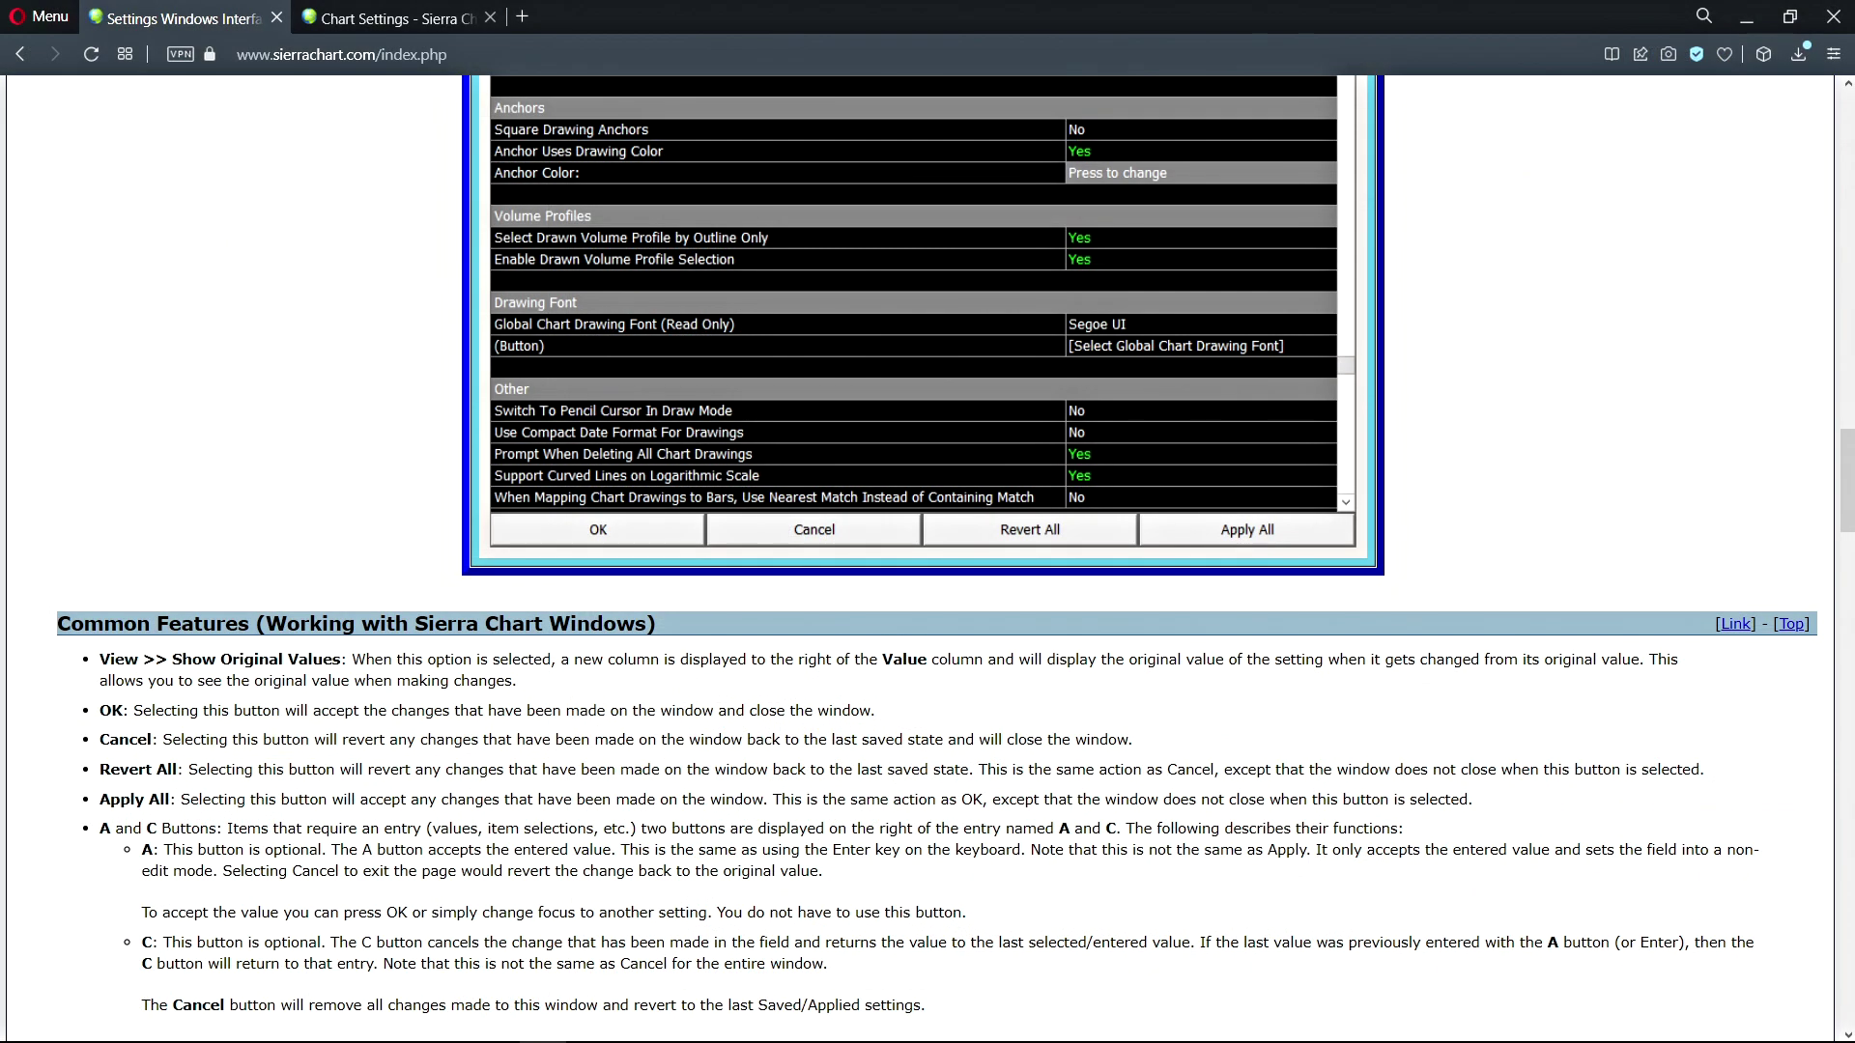
Step: Open the documentation Table of Contents and jump to the Settings Windows section
scroll(923, 521, "up", 20)
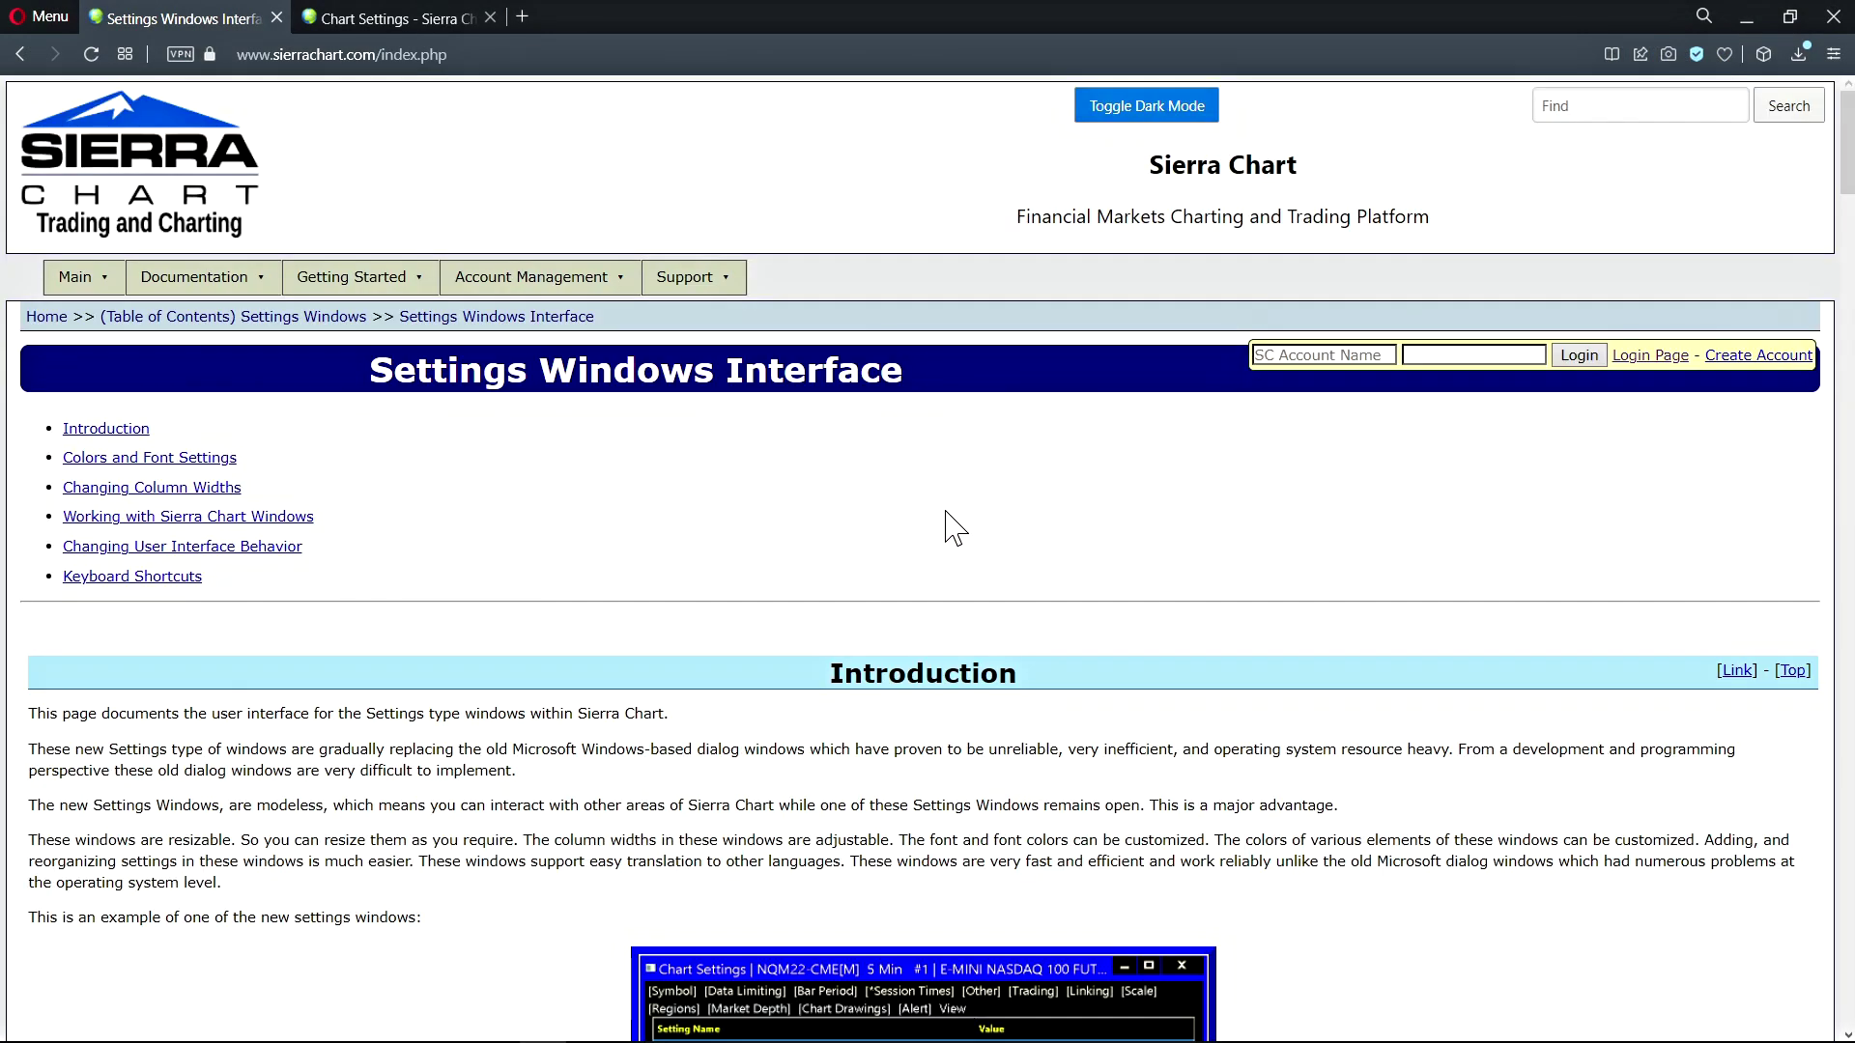
mouse_move(196, 292)
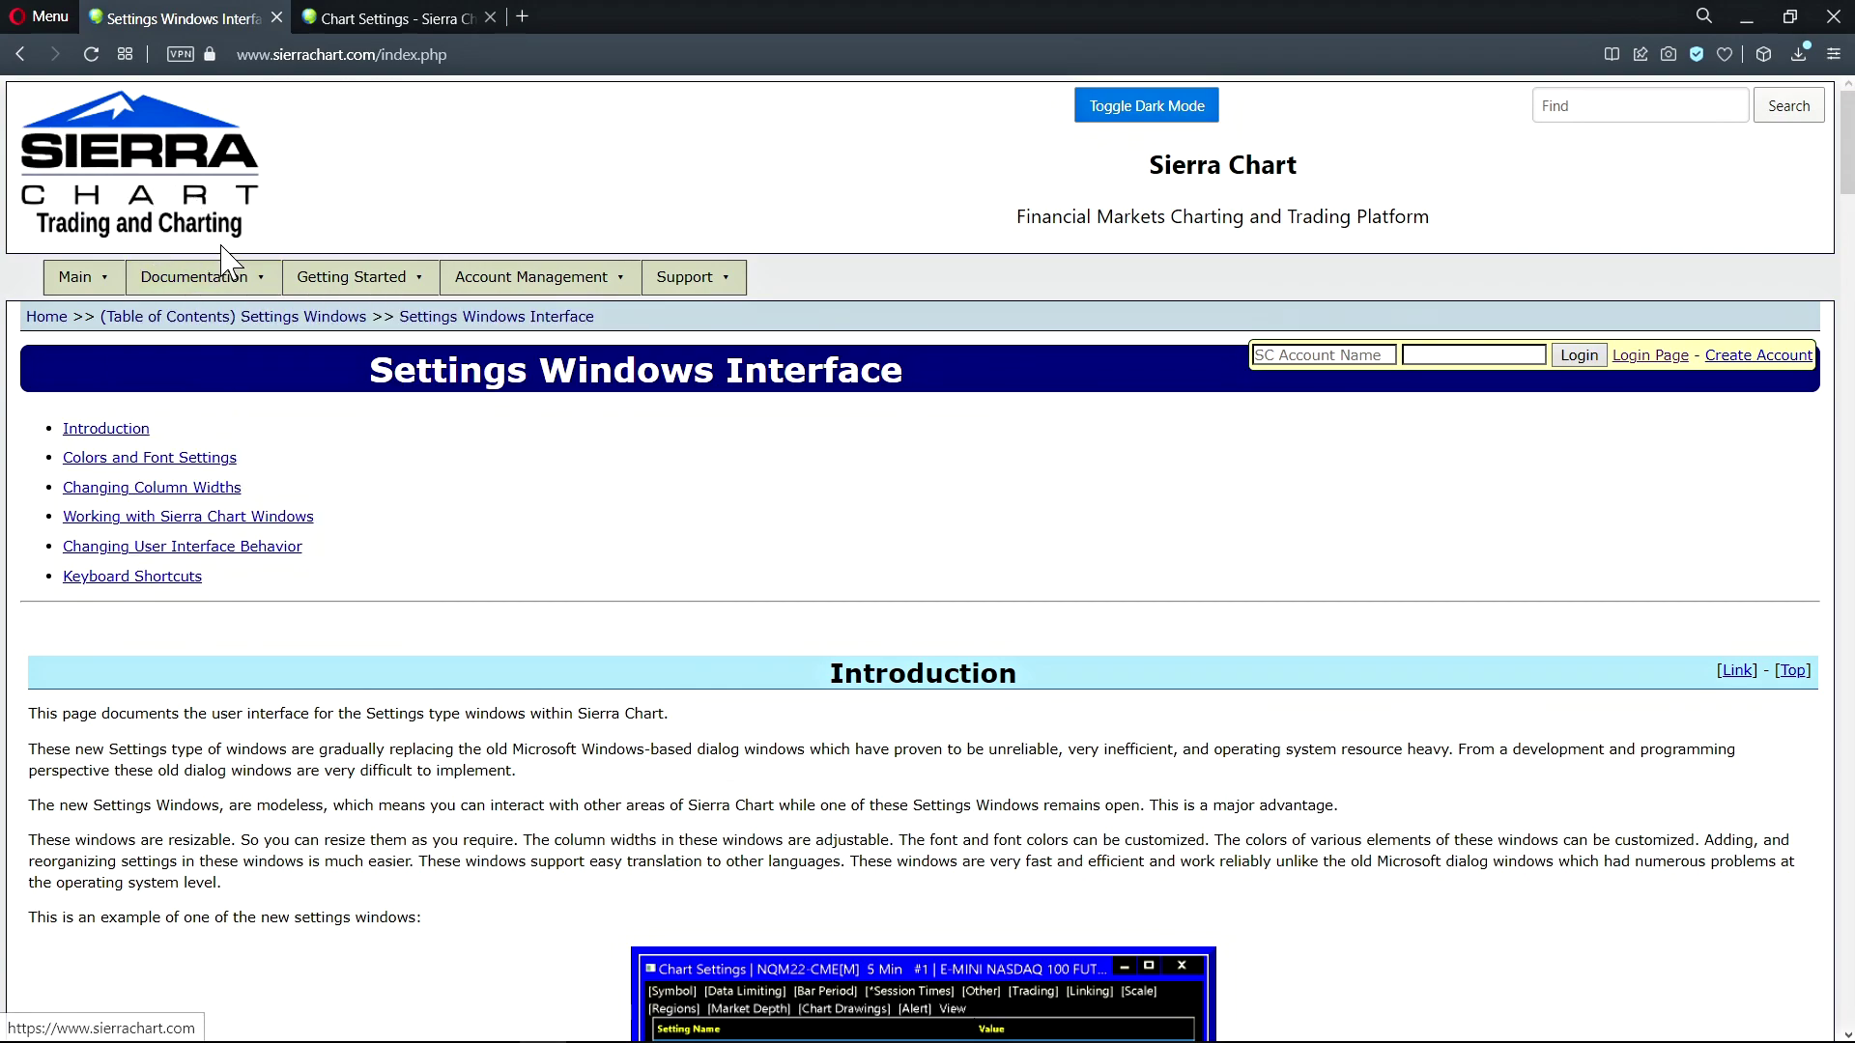
left_click(235, 323)
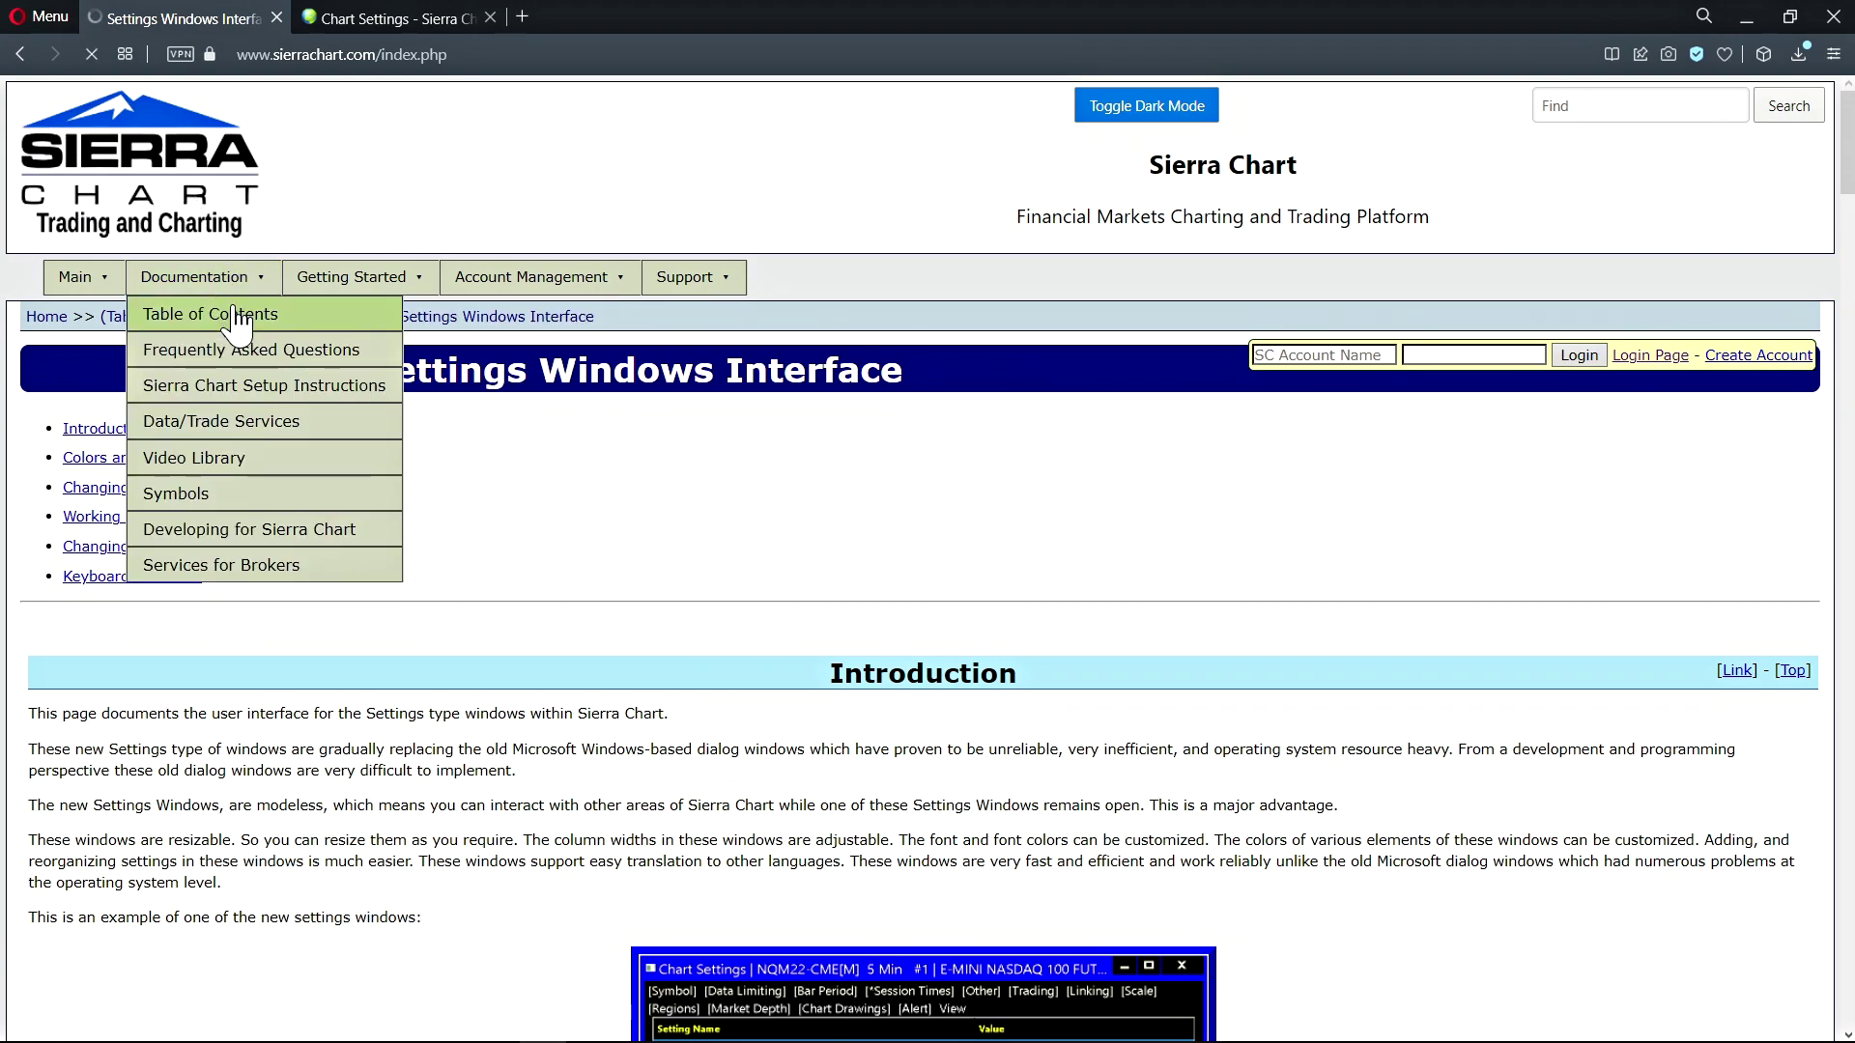
scroll(637, 593, "down", 1)
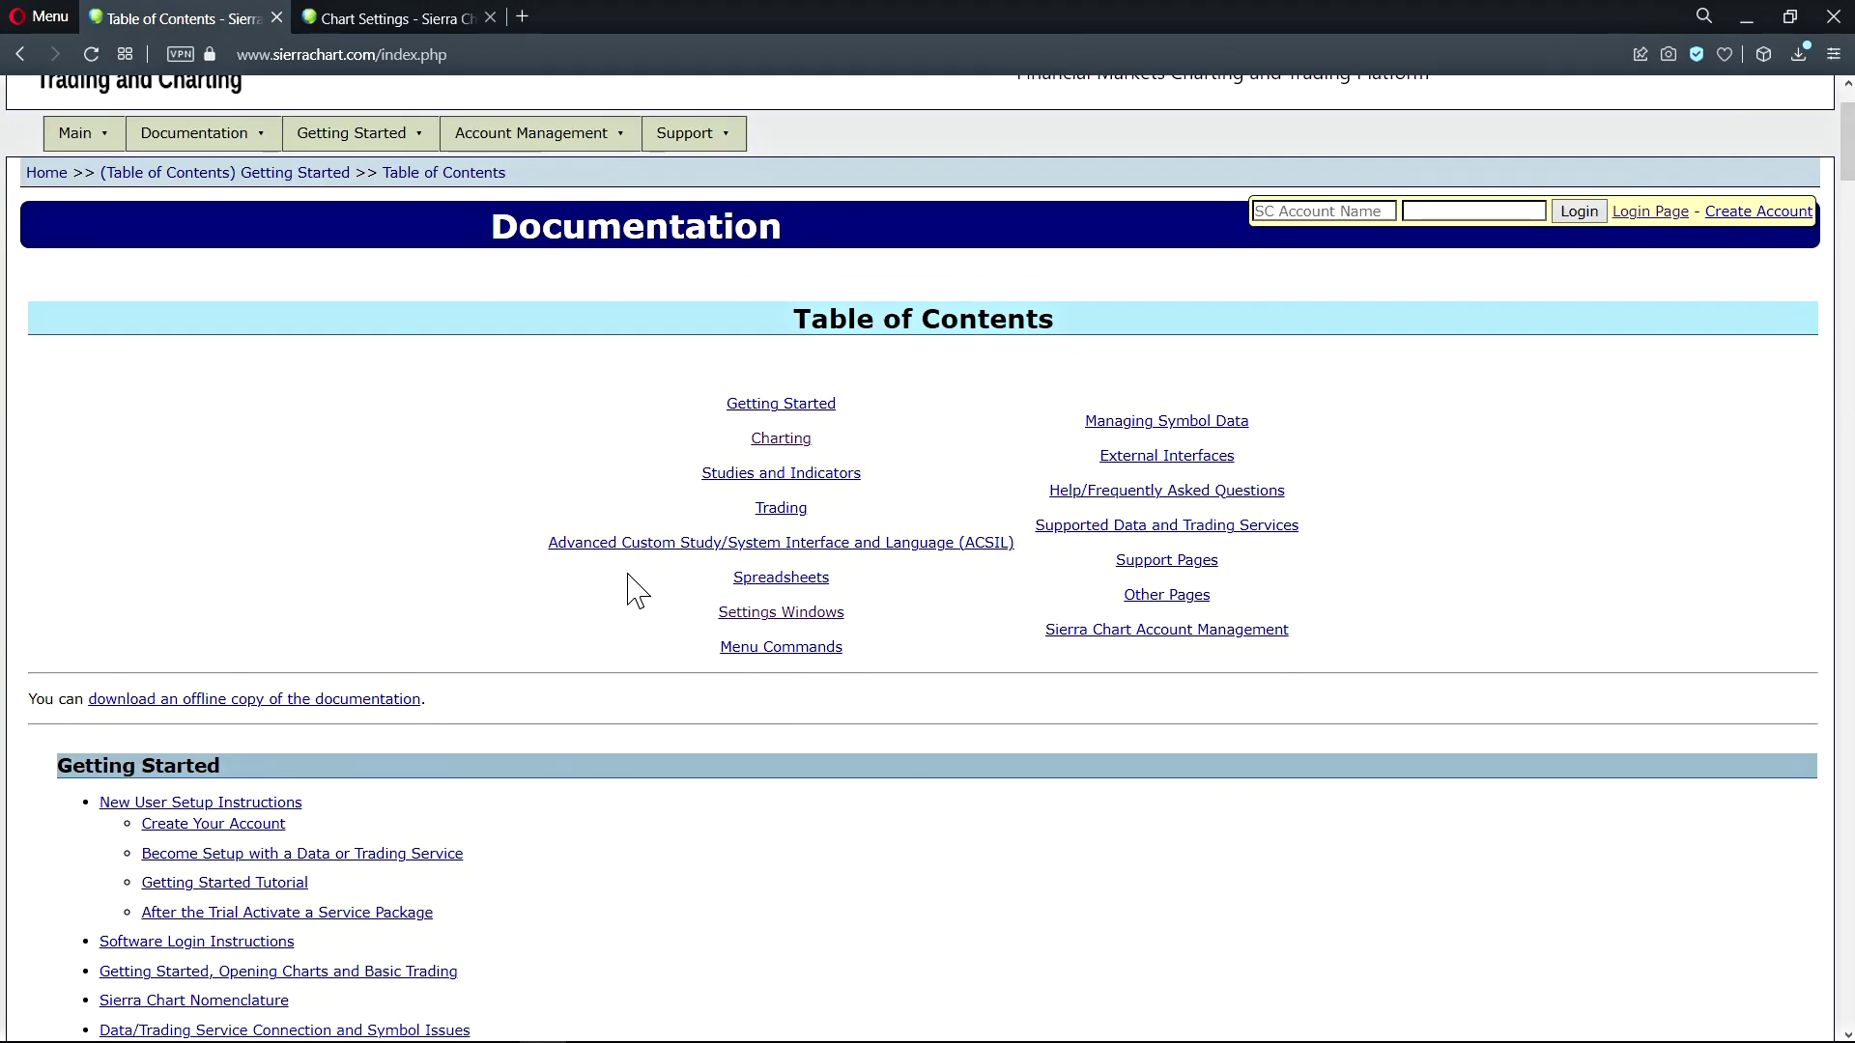
left_click(783, 612)
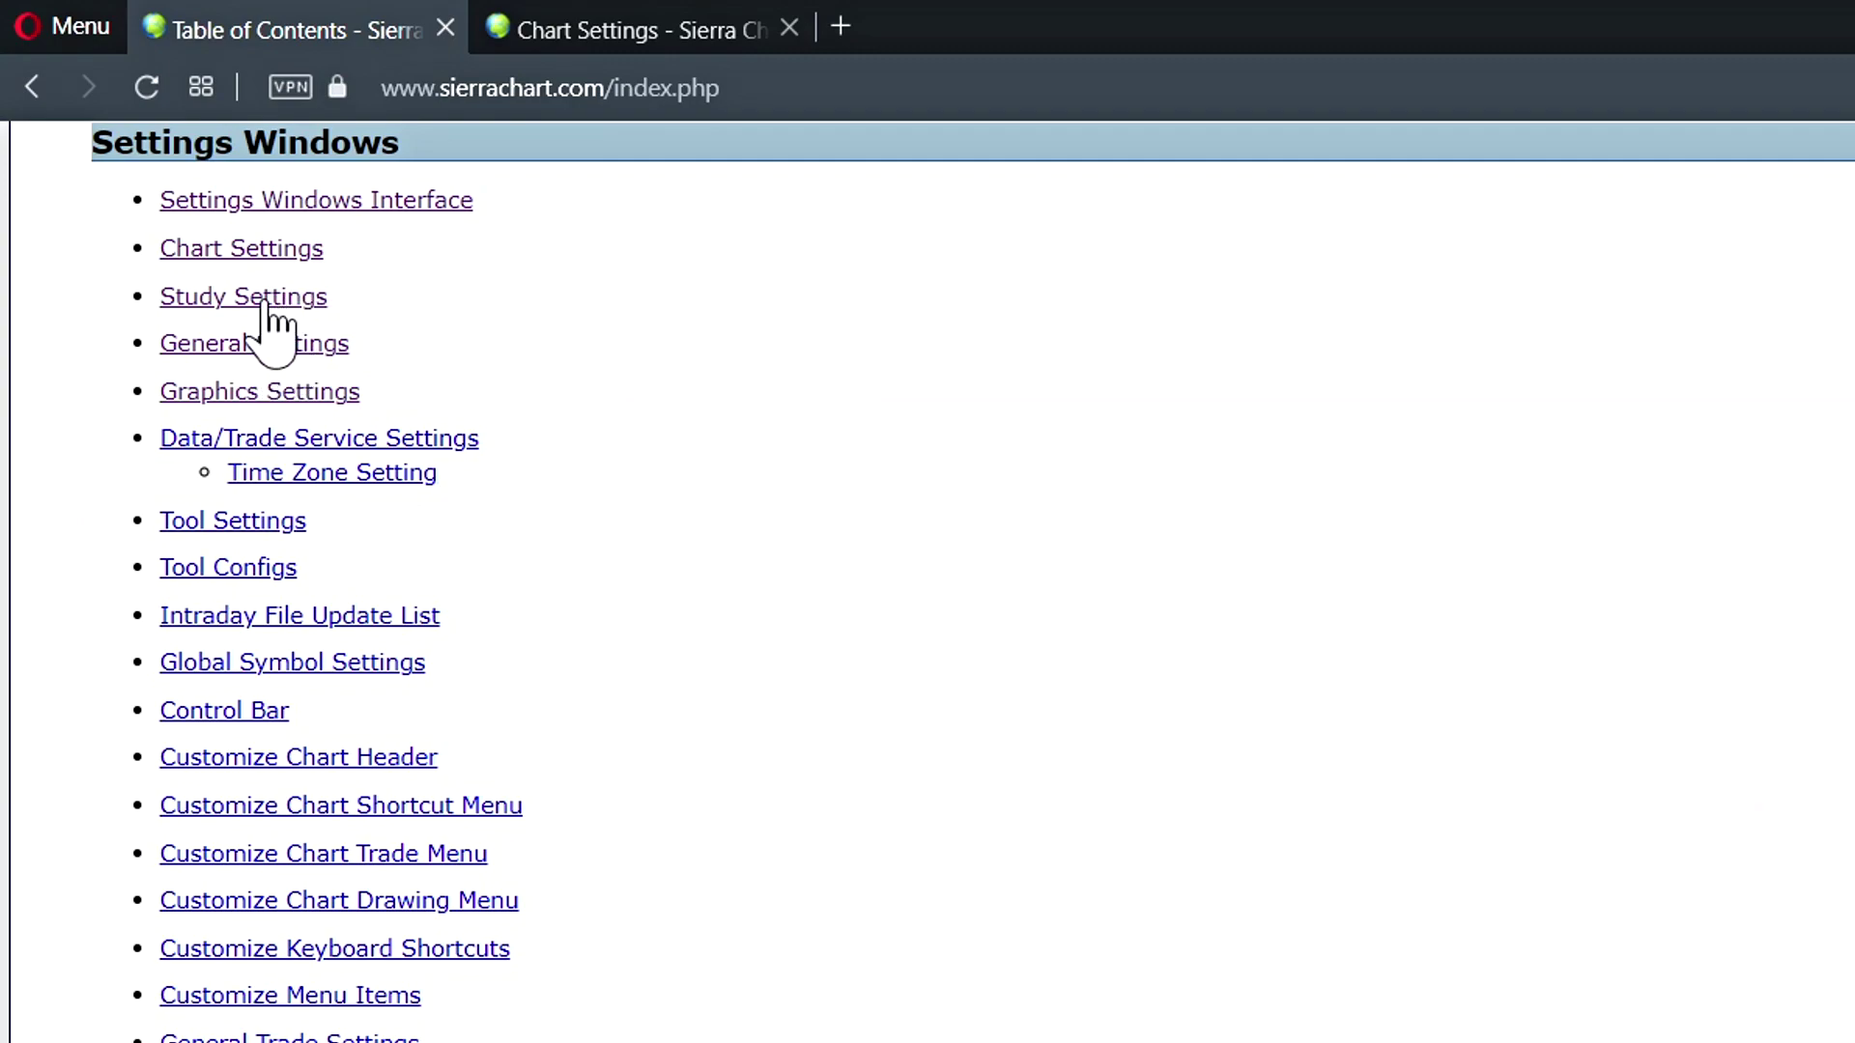
Step: Open Settings Windows Interface and Chart Settings in new tabs and view the New Chart Settings Window section
right_click(320, 203)
left_click(406, 238)
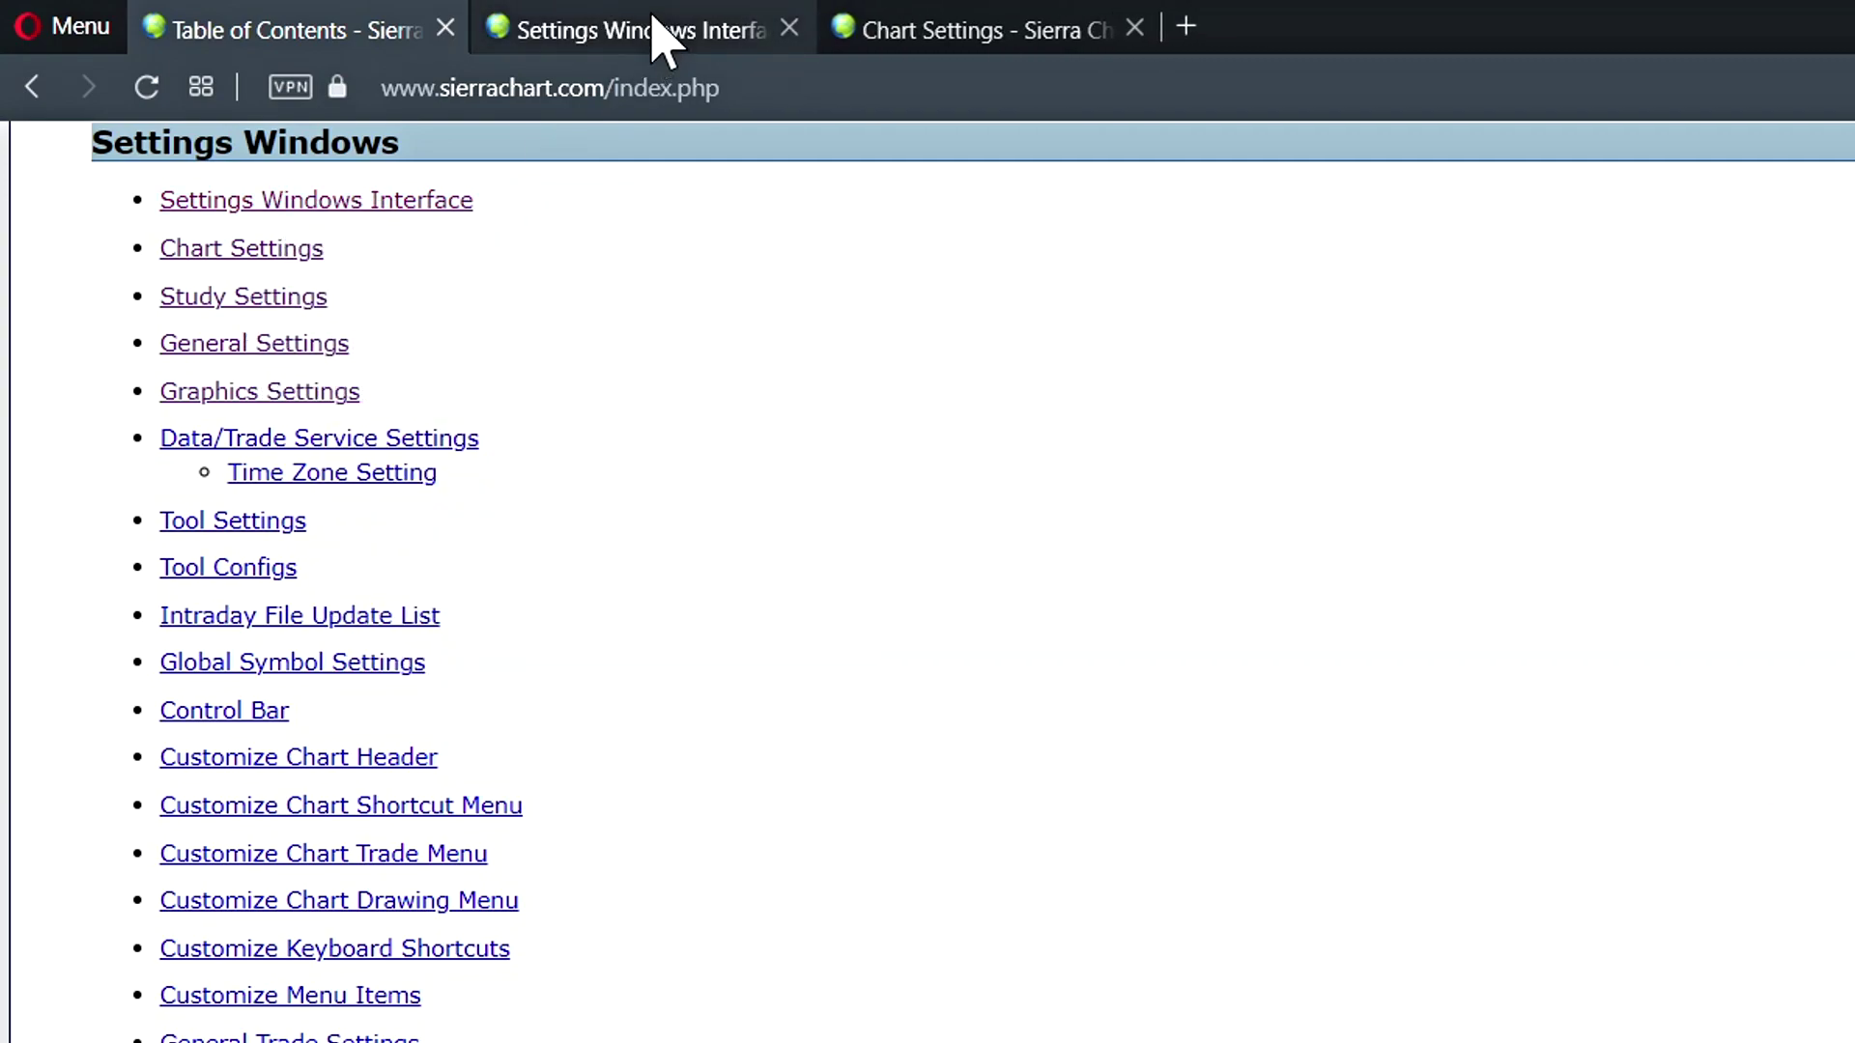
right_click(278, 249)
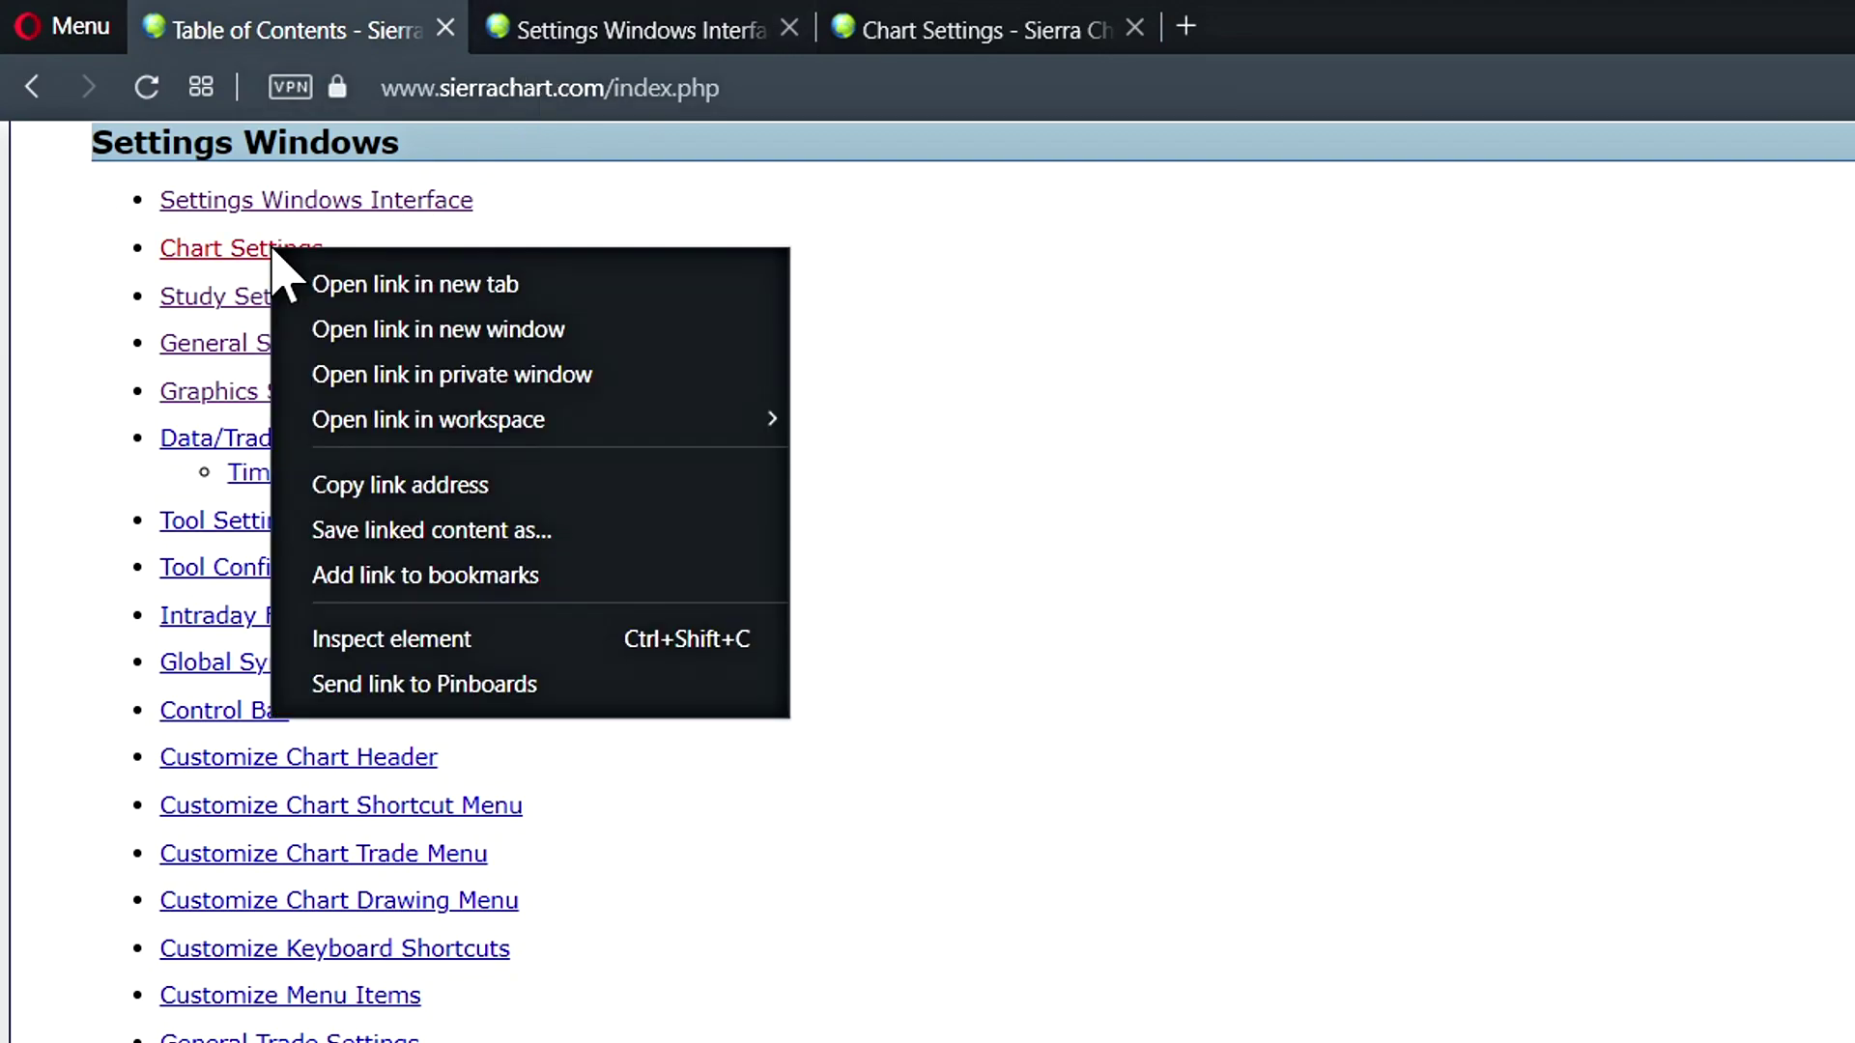
left_click(350, 283)
left_click(942, 29)
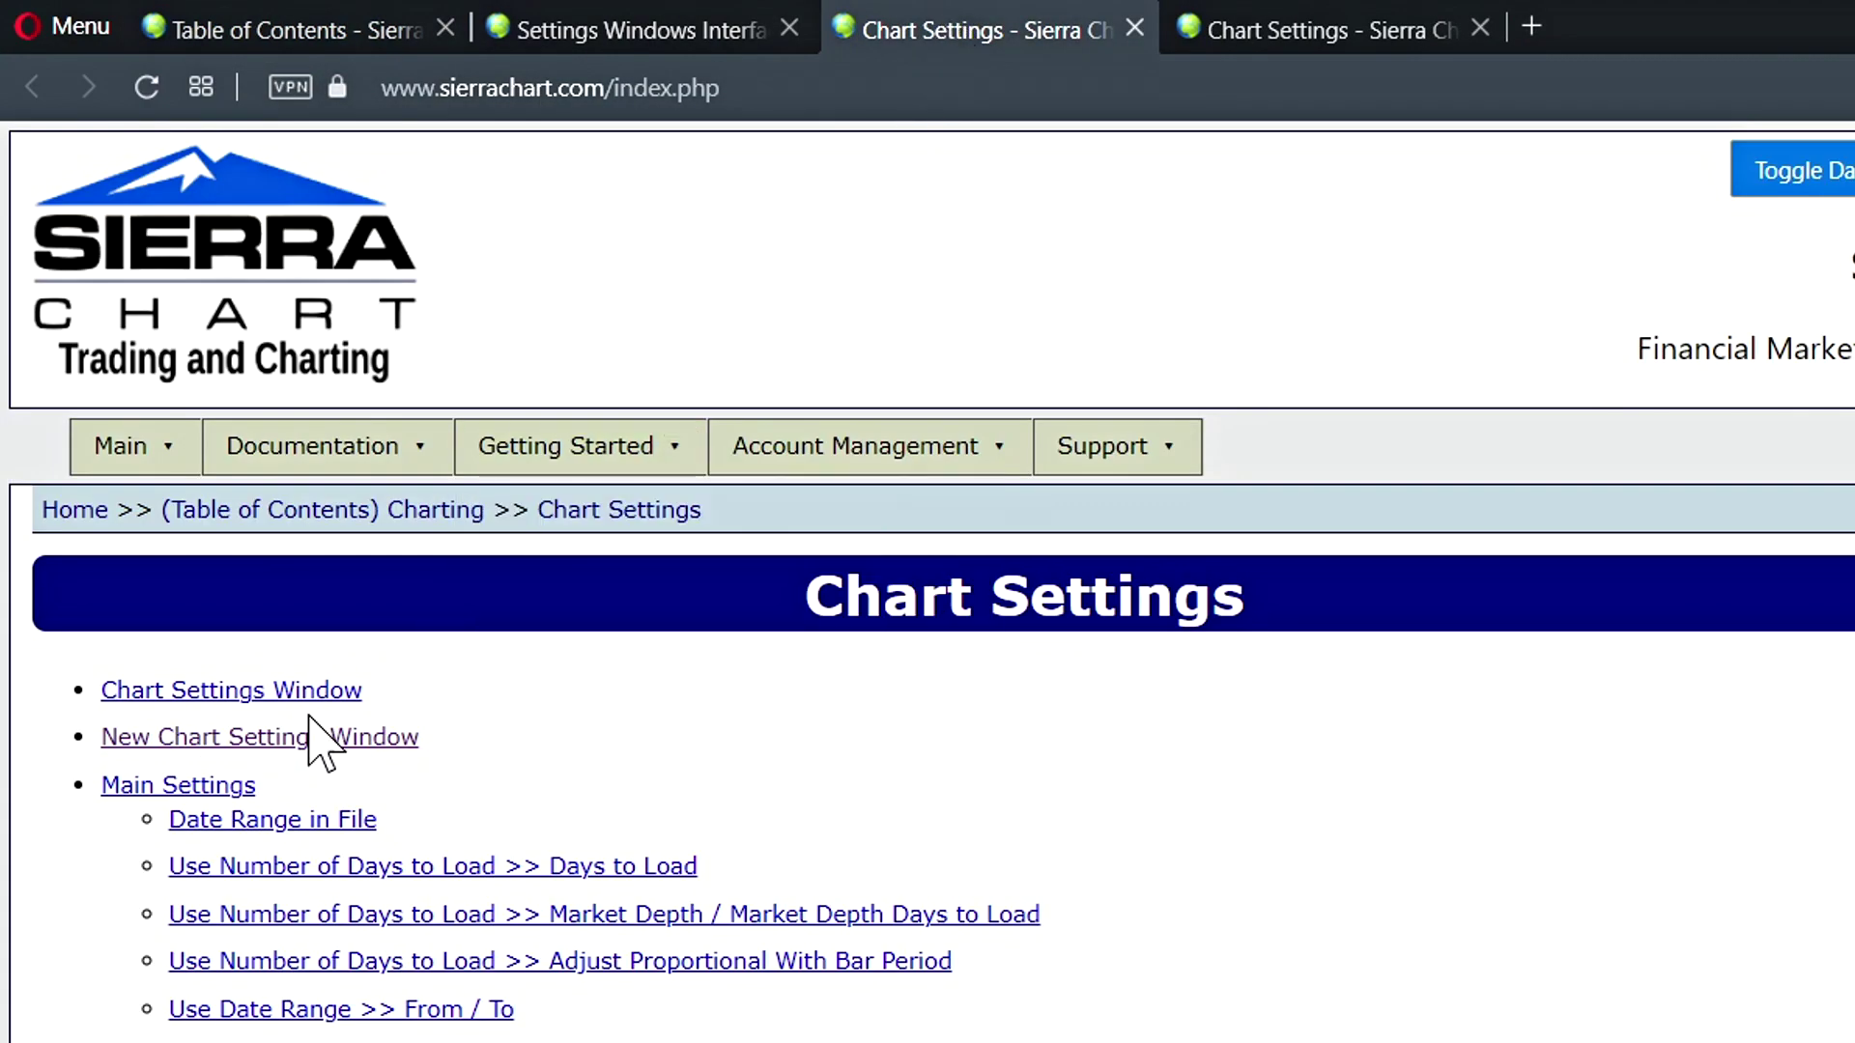
left_click(180, 739)
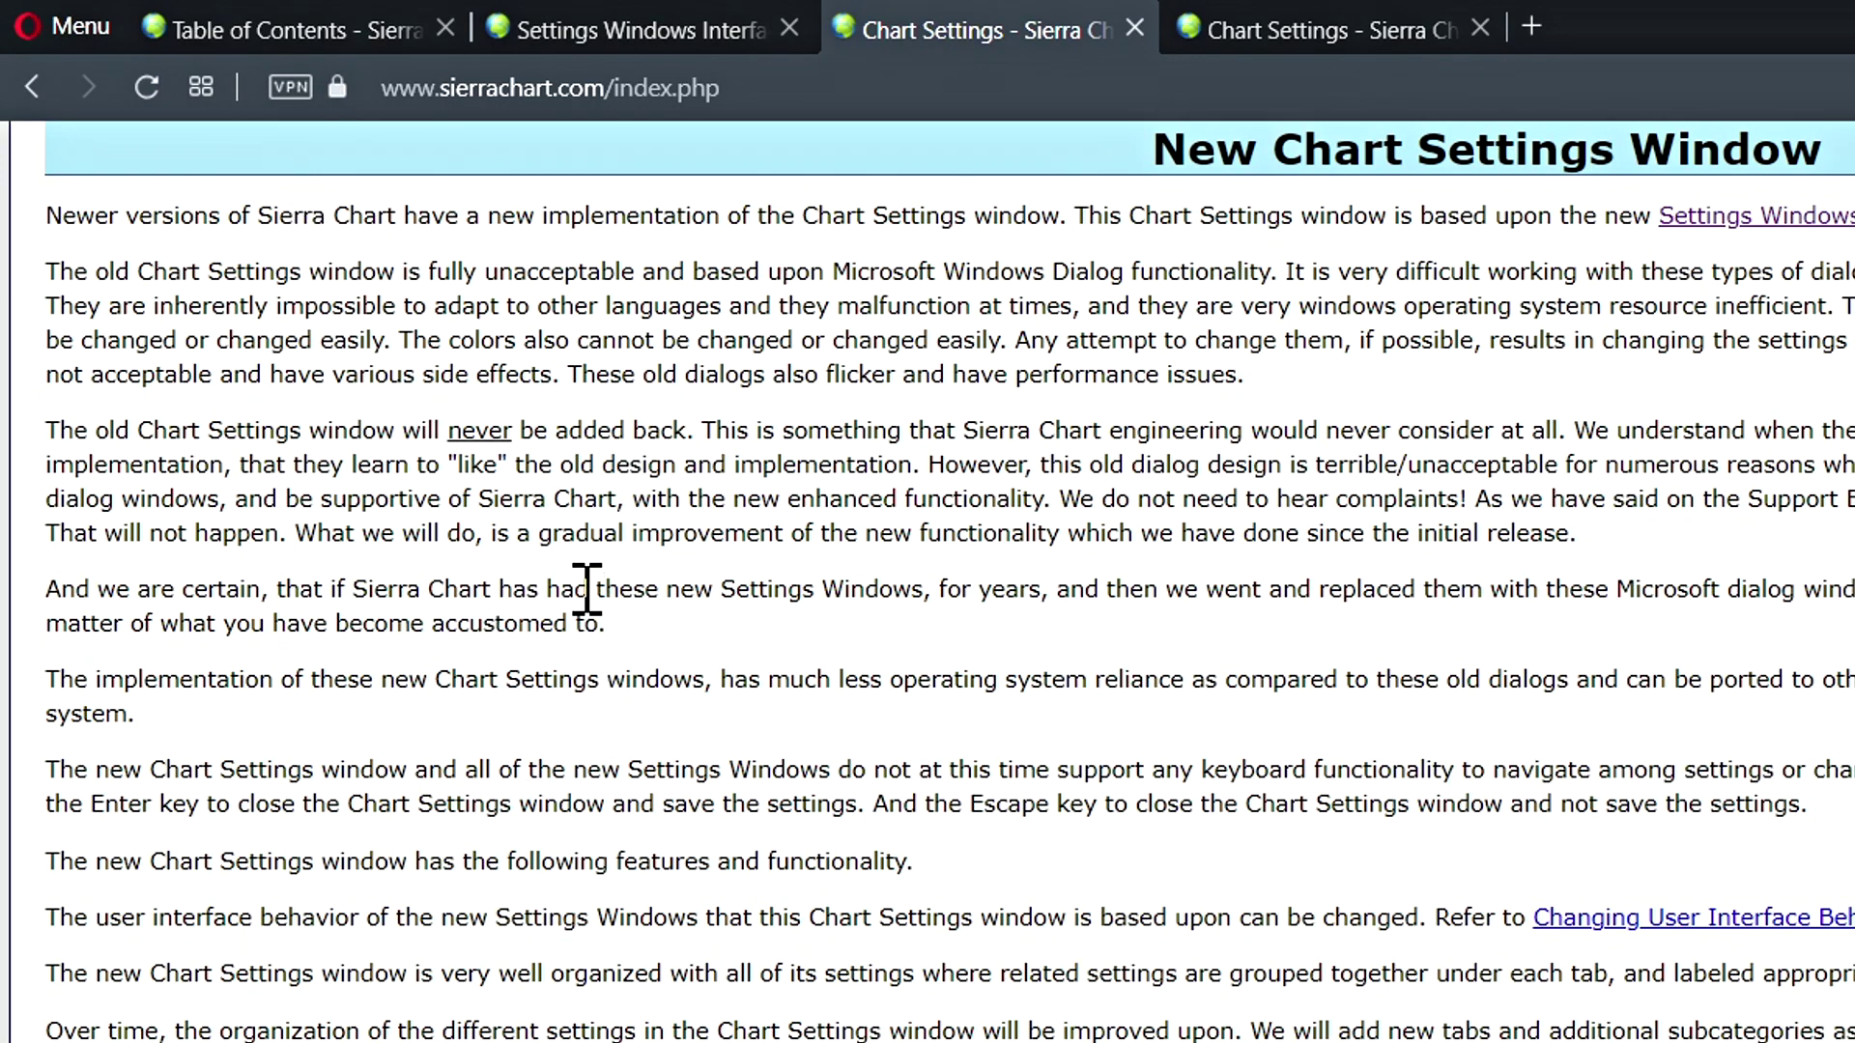
Step: Return to the Settings Windows Interface page and read down through its Common Features notes
left_click(580, 30)
mouse_move(566, 446)
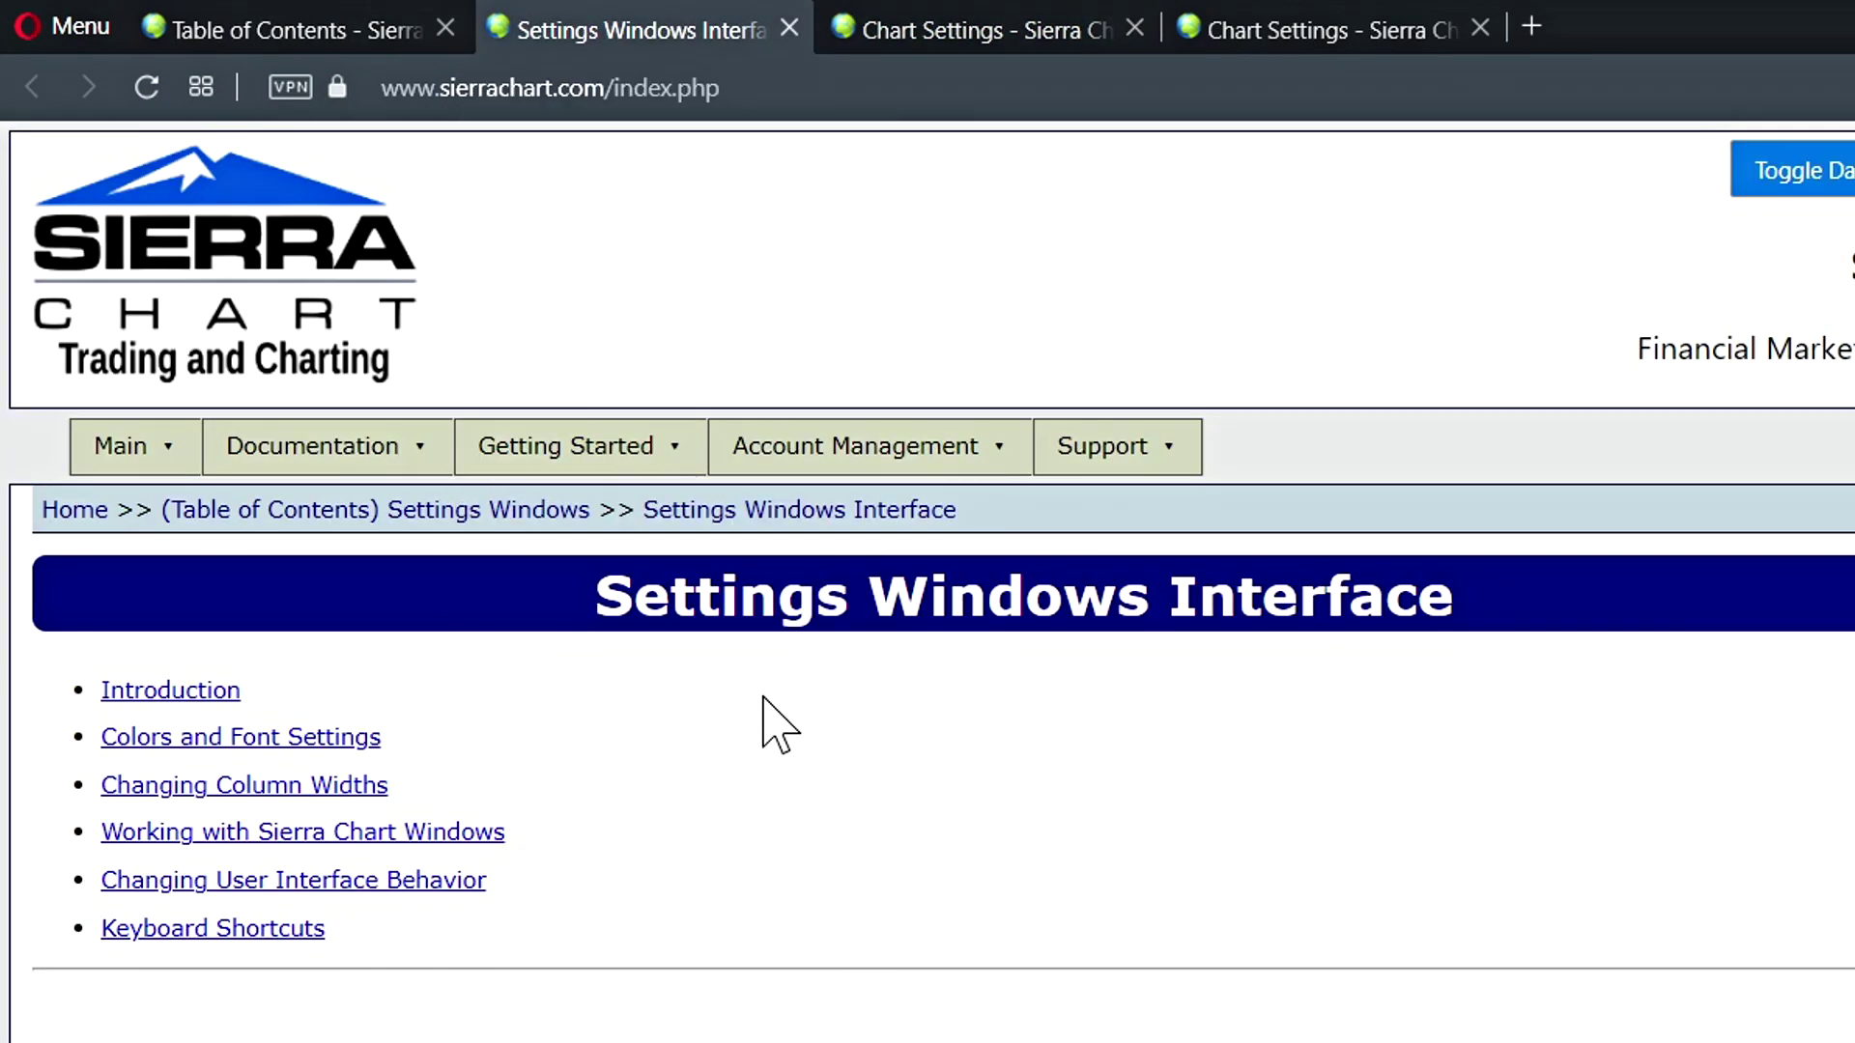
left_click_drag(598, 589, 1477, 641)
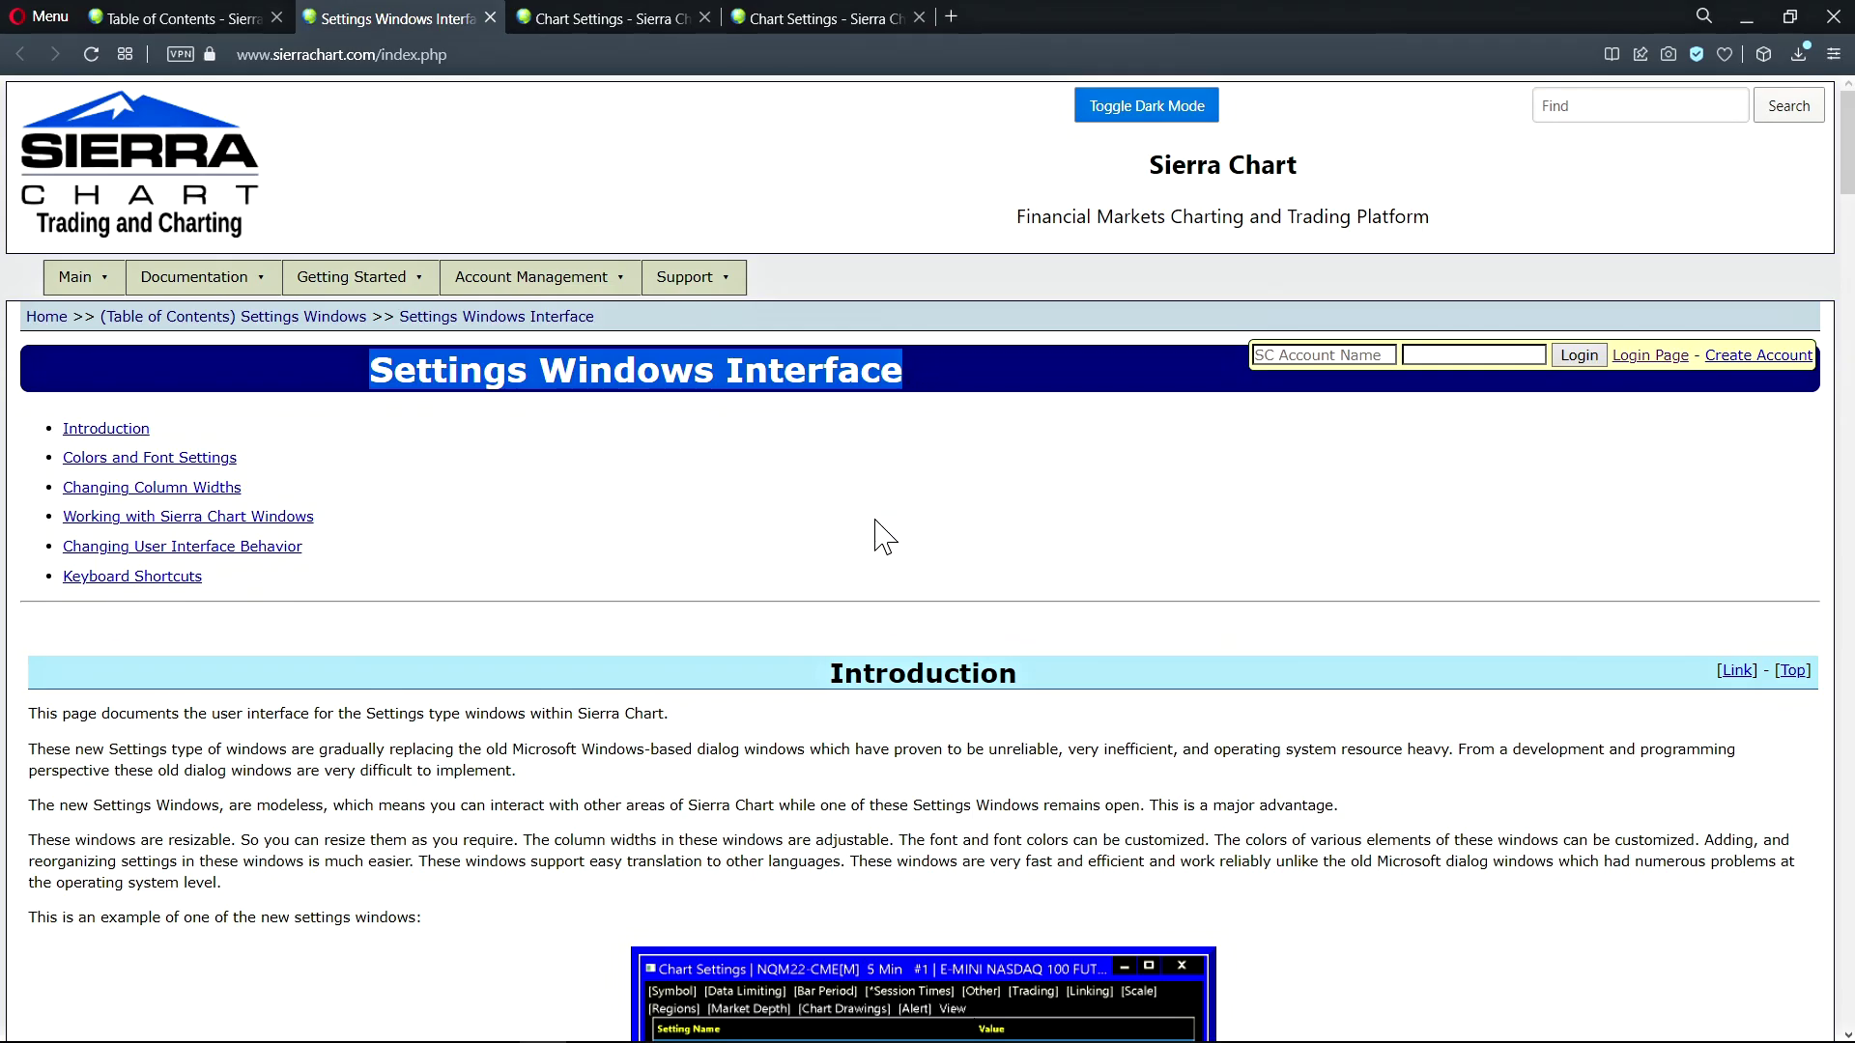
left_click(1214, 740)
scroll(1056, 561, "down", 8)
scroll(592, 506, "down", 14)
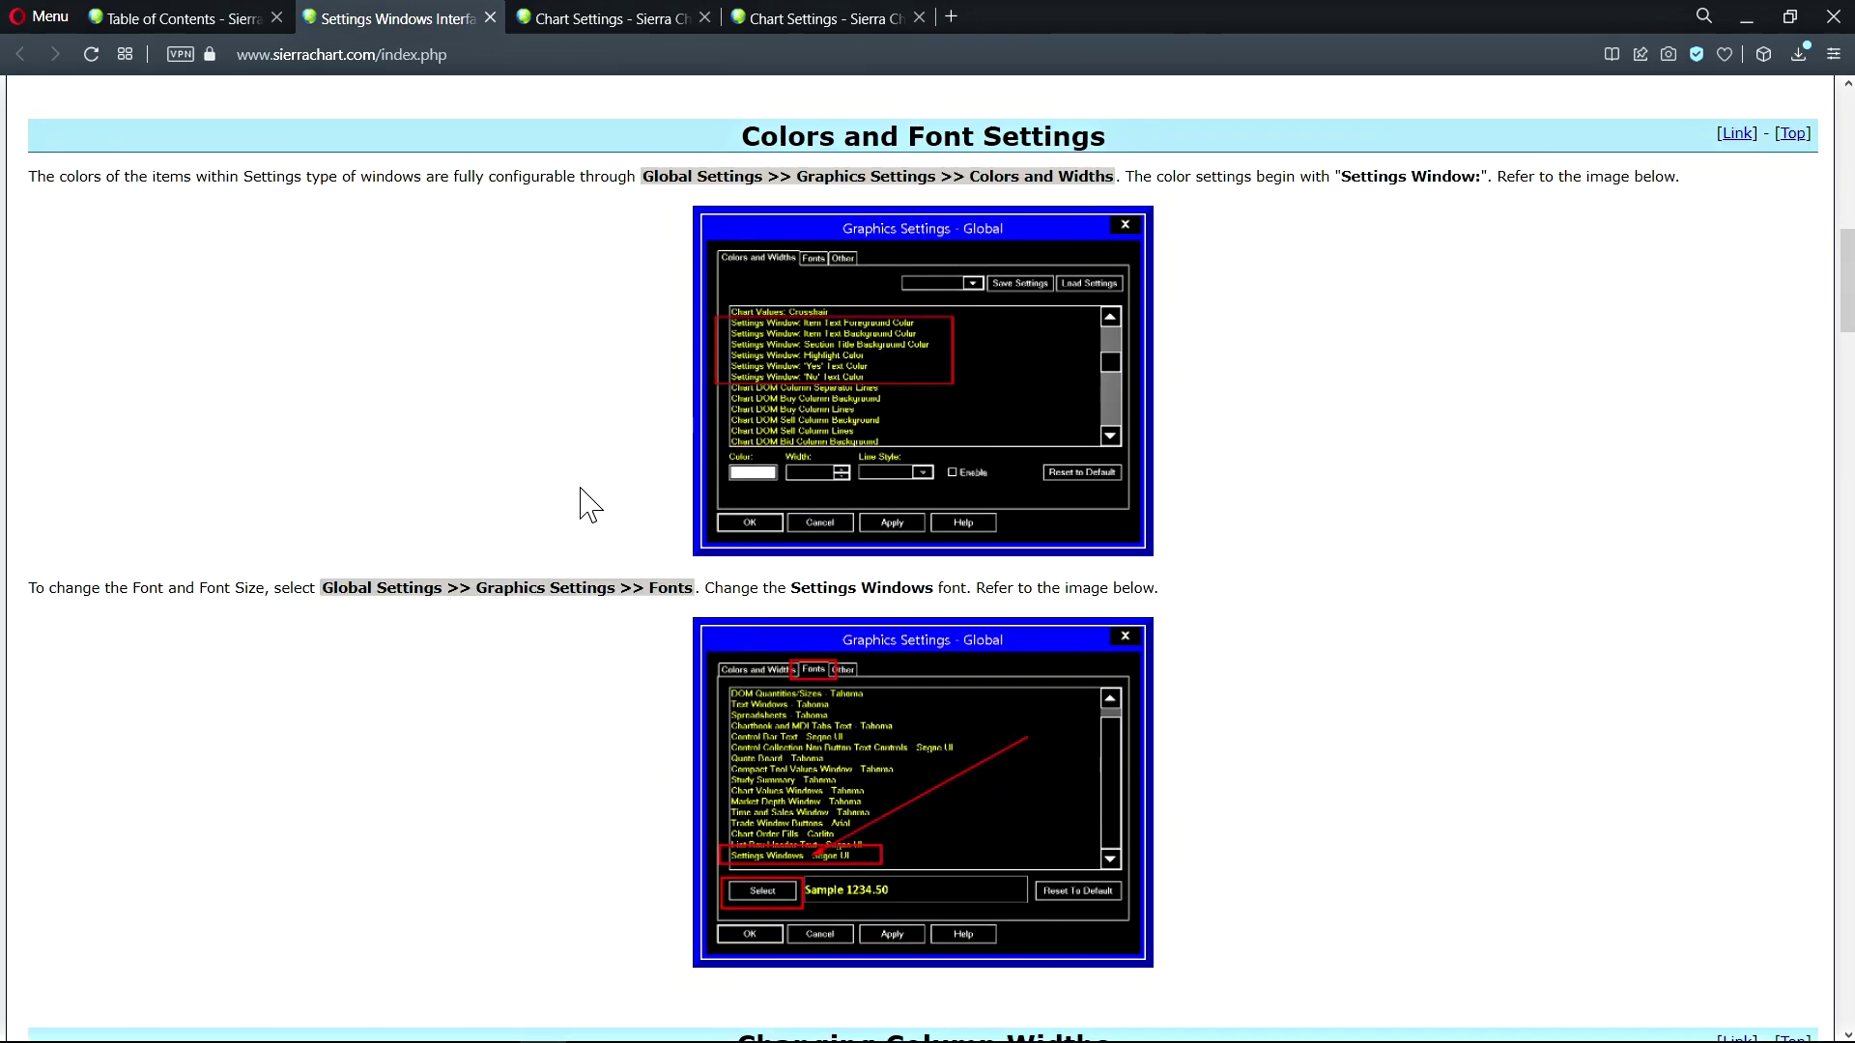
scroll(519, 260, "down", 9)
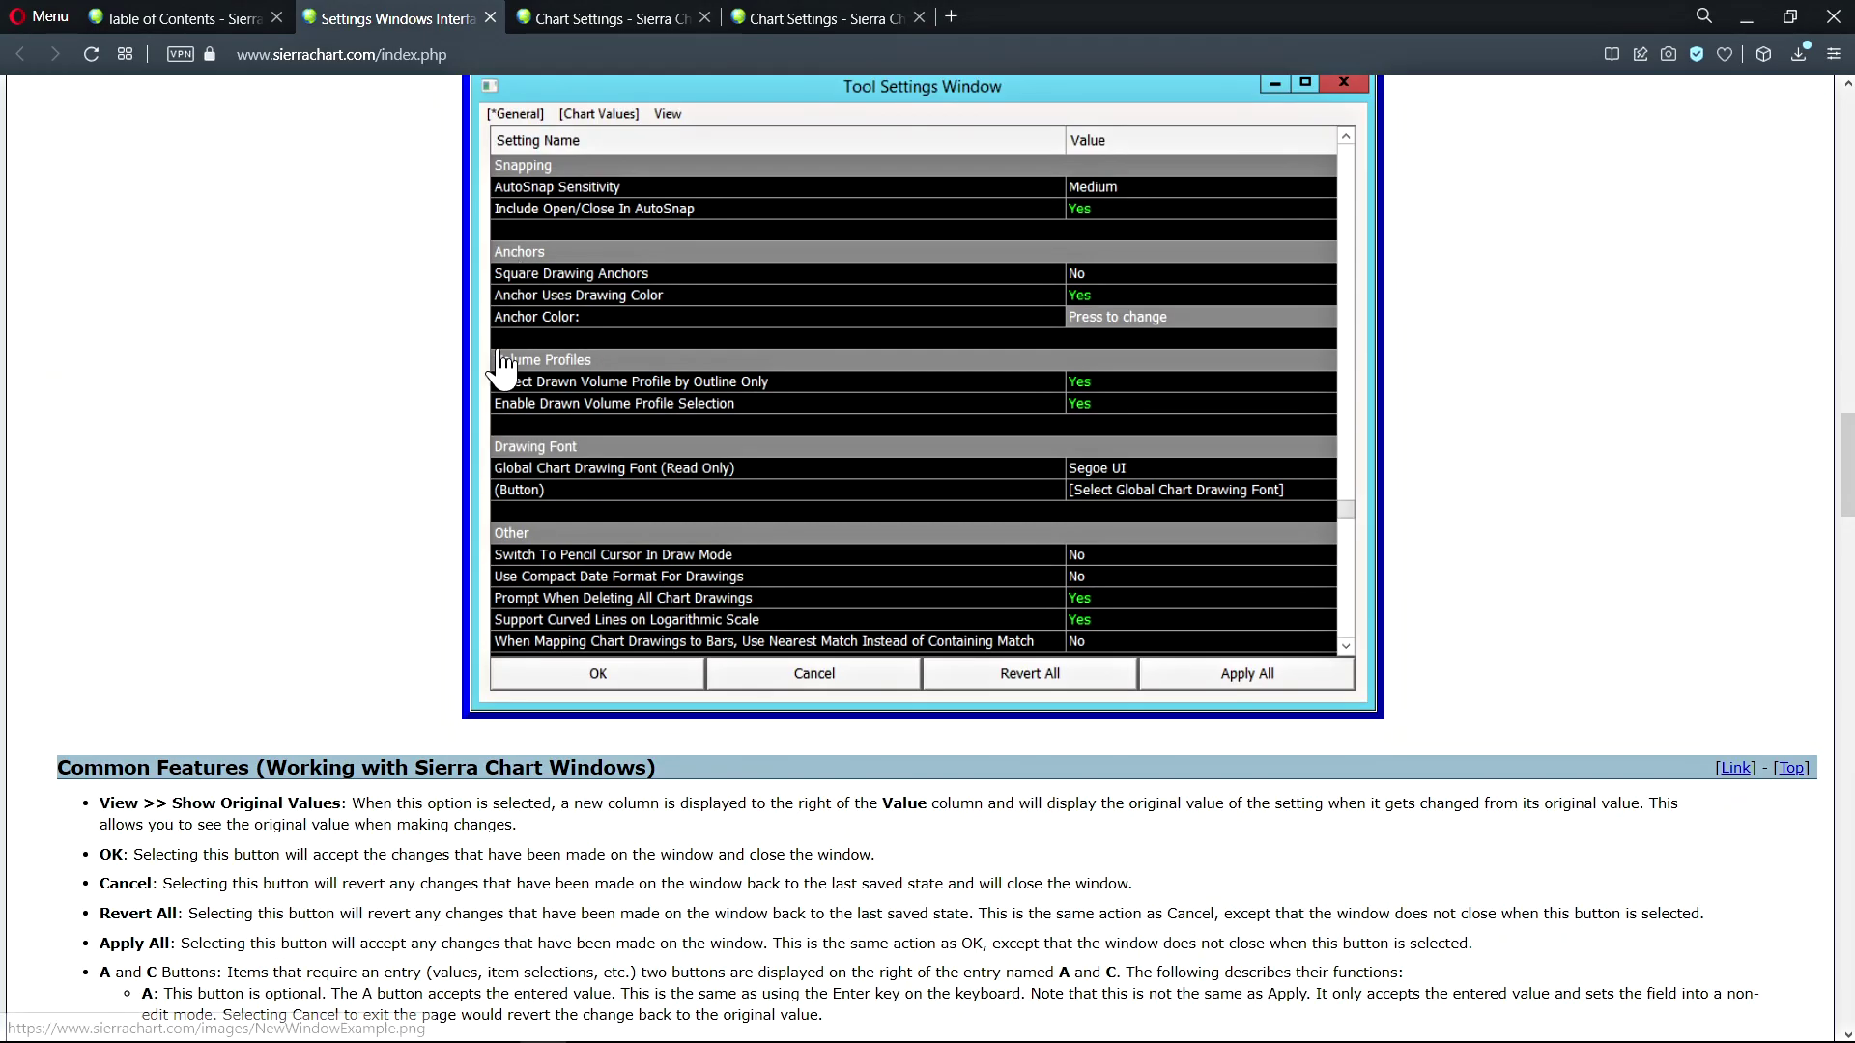
scroll(558, 594, "down", 5)
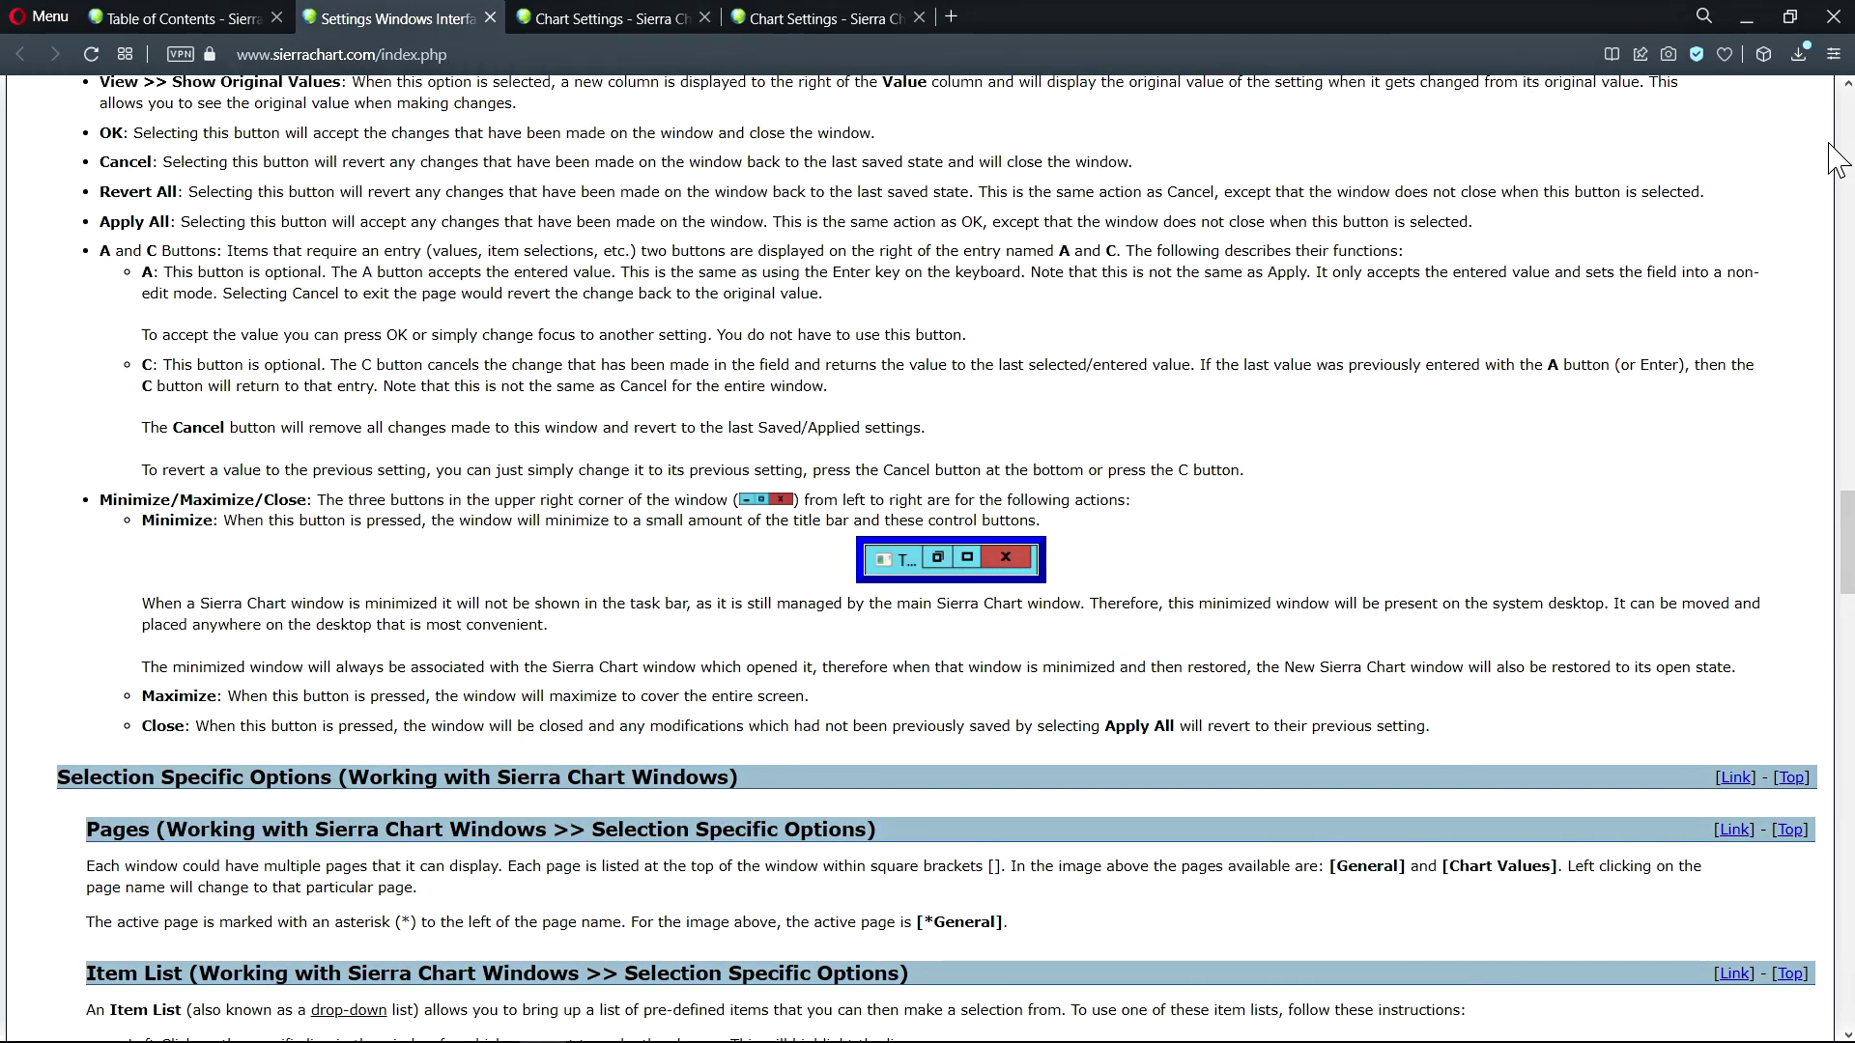